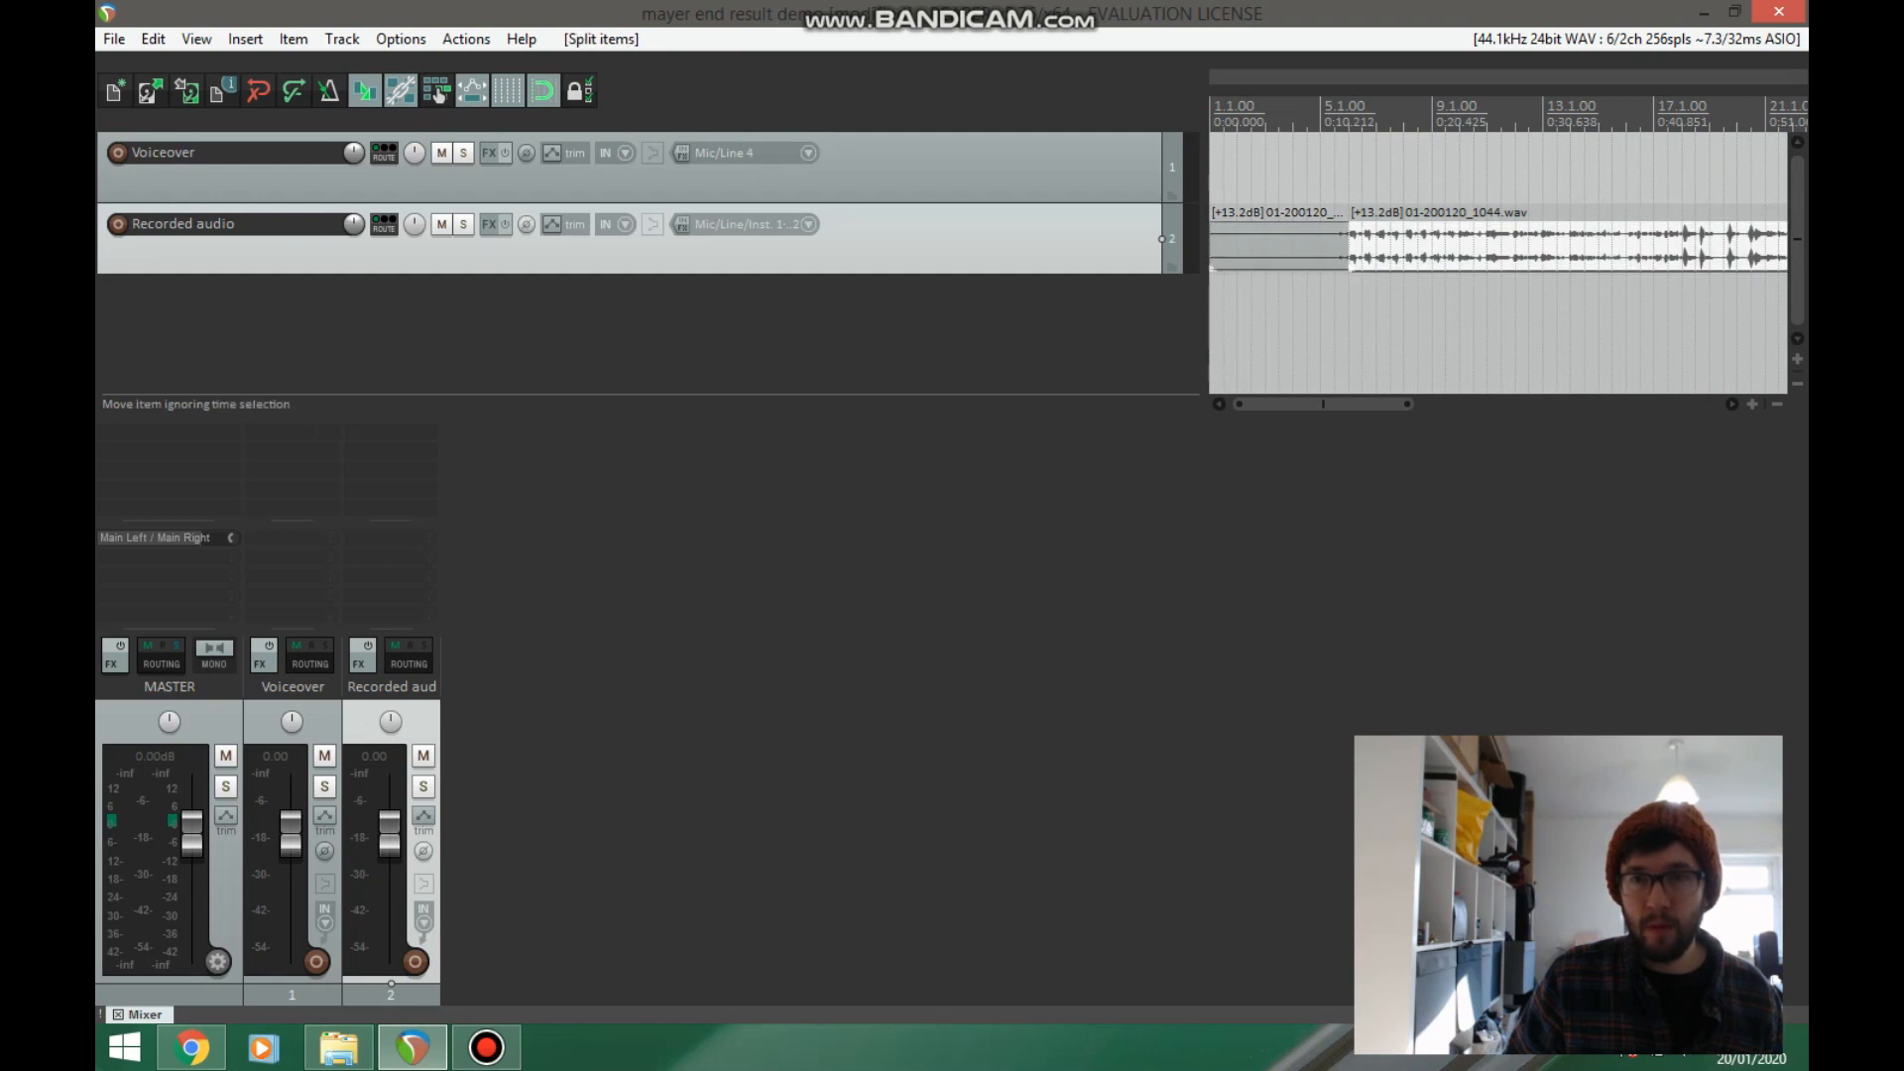
{"action": "key", "text": "ctrl+alt+t"}
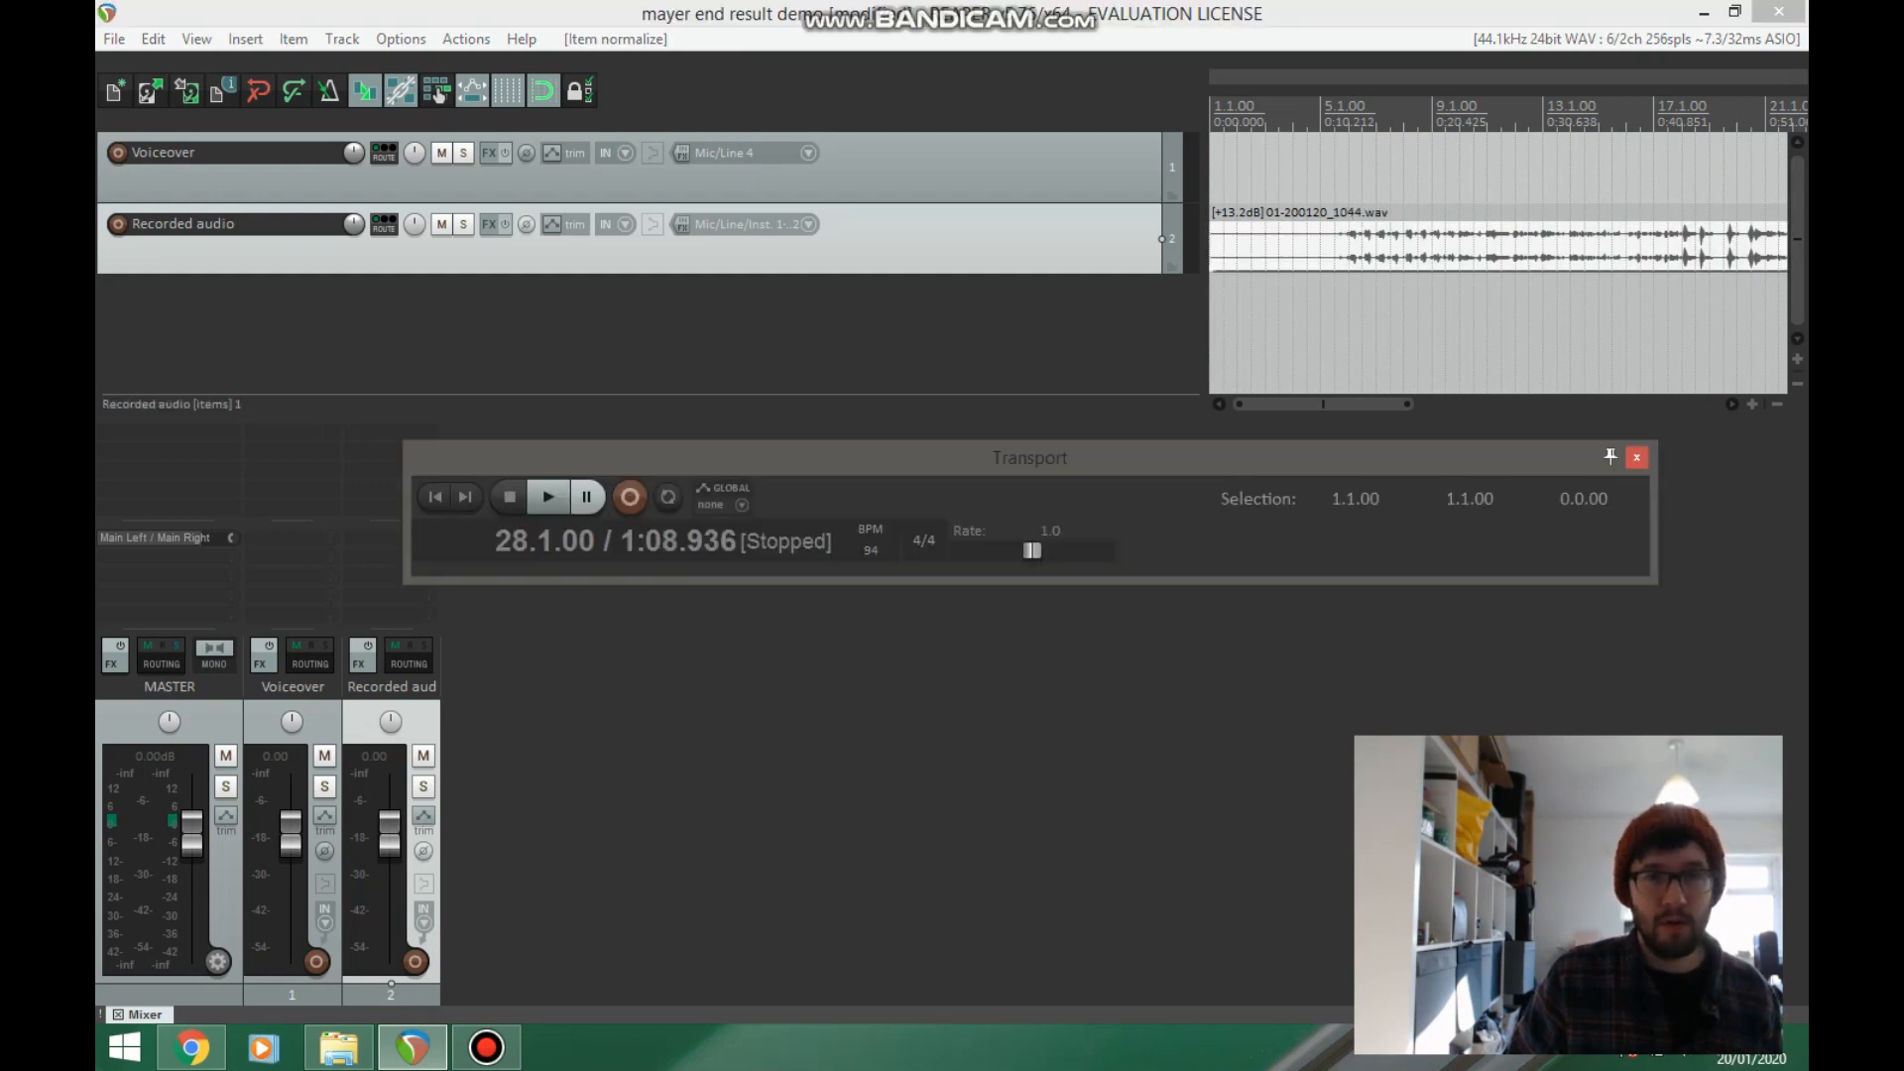
{"action": "left_click_drag", "start_coordinate": [922, 457], "coordinate": [805, 274]}
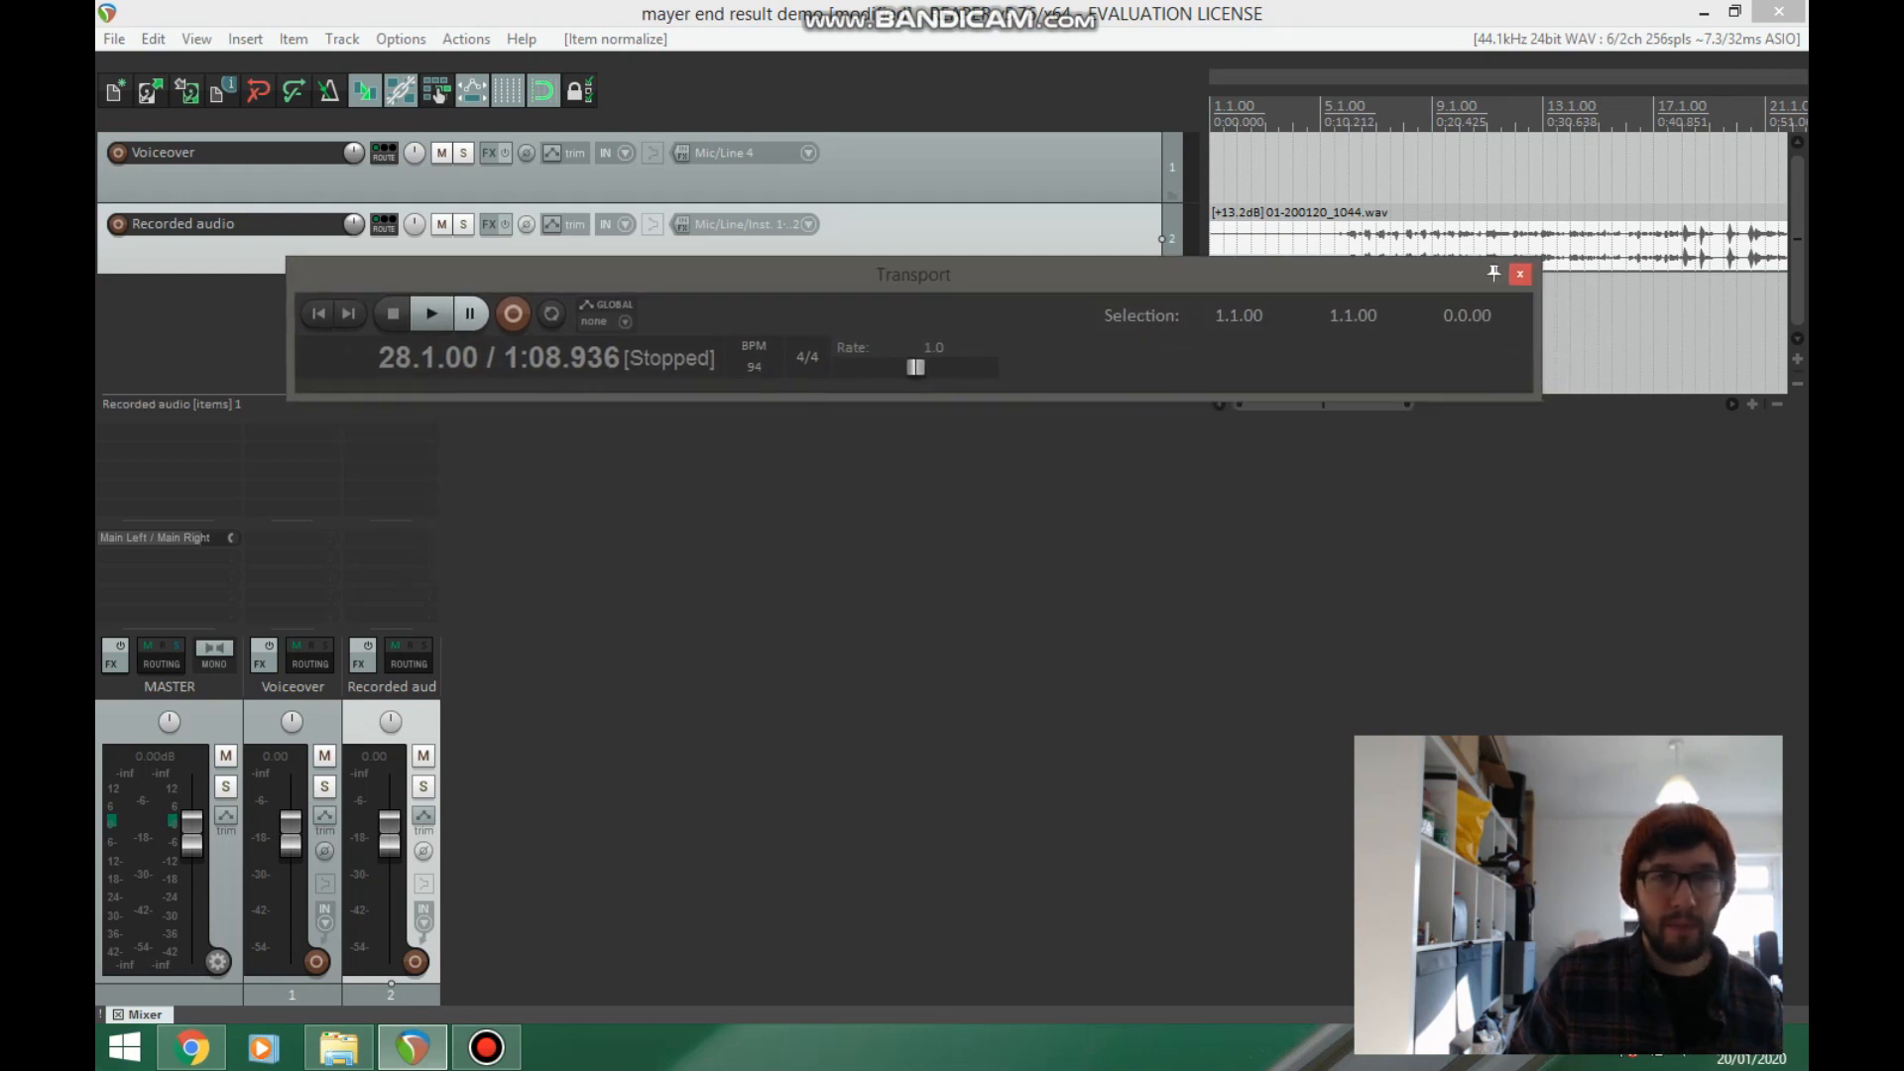
{"action": "left_click", "coordinate": [1520, 273]}
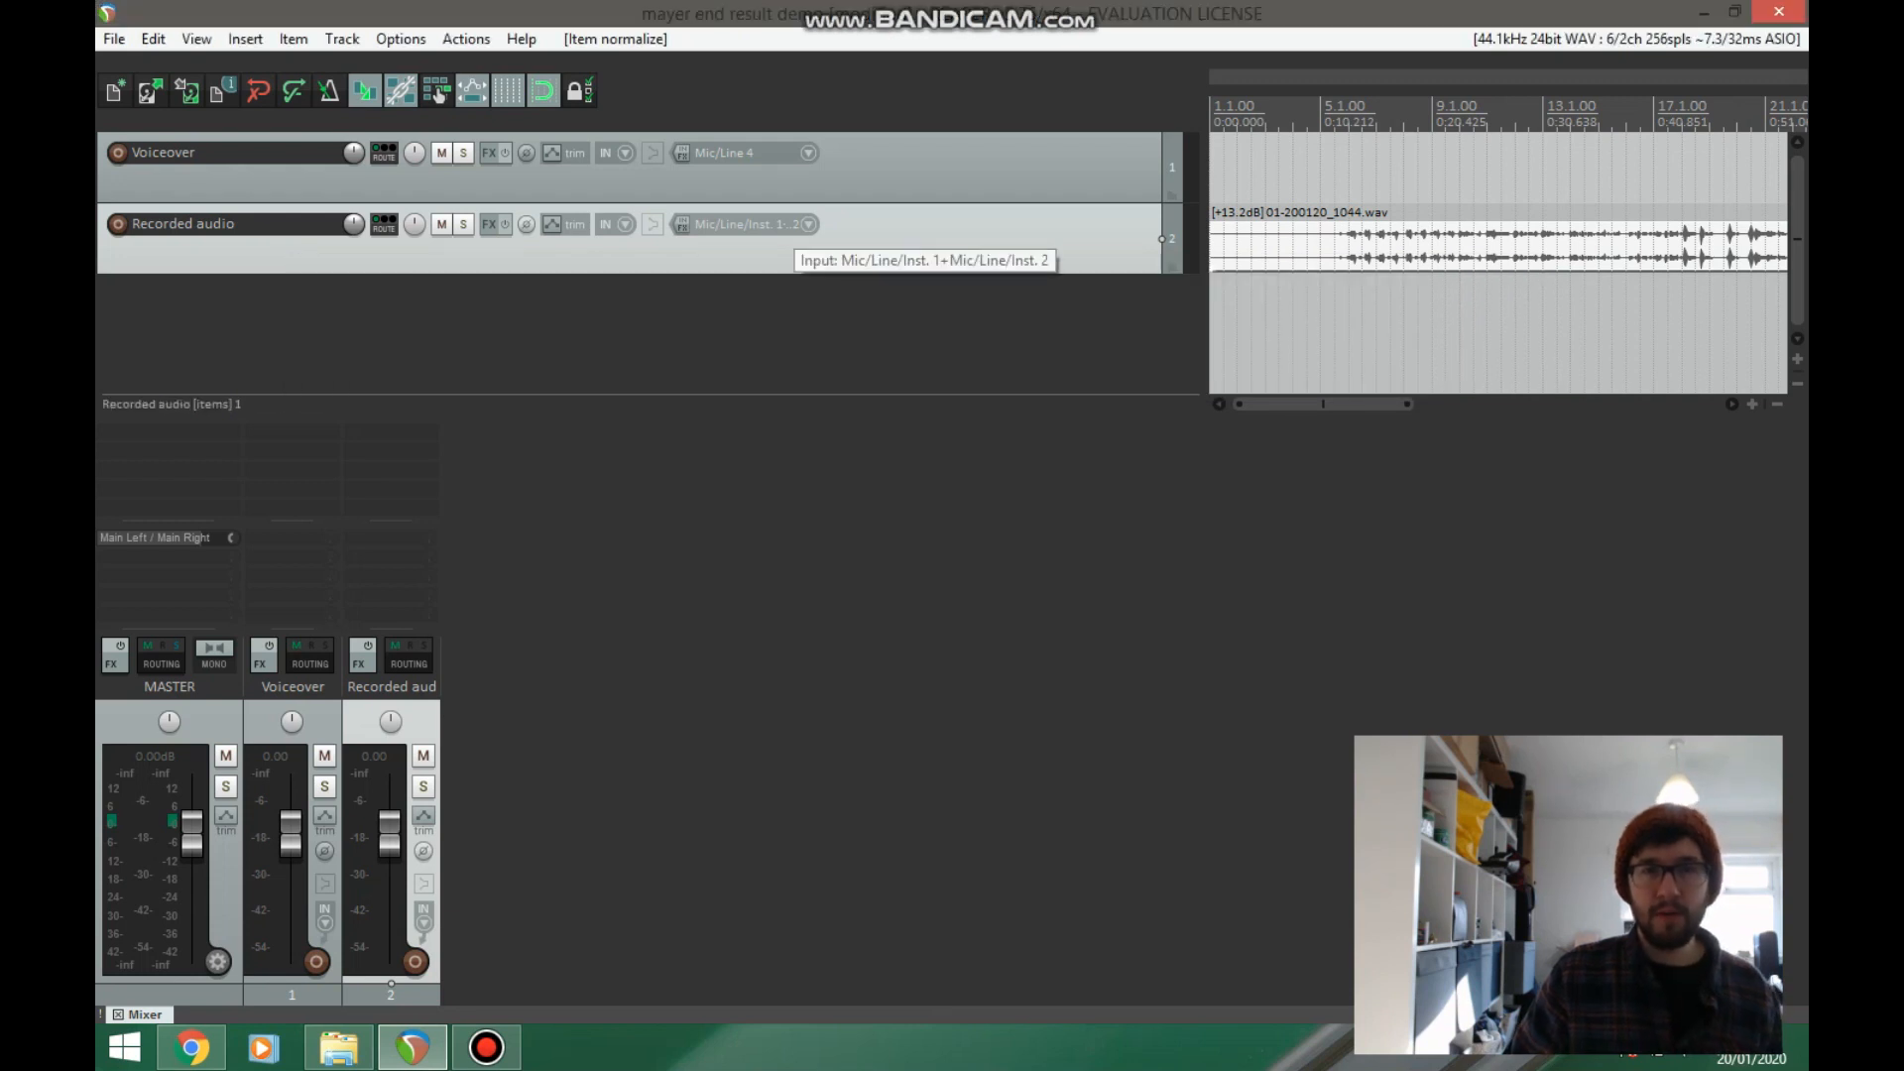
- Check the stereo input options of the Recorded audio track
{"action": "left_click", "coordinate": [776, 226]}
{"action": "mouse_move", "coordinate": [854, 266]}
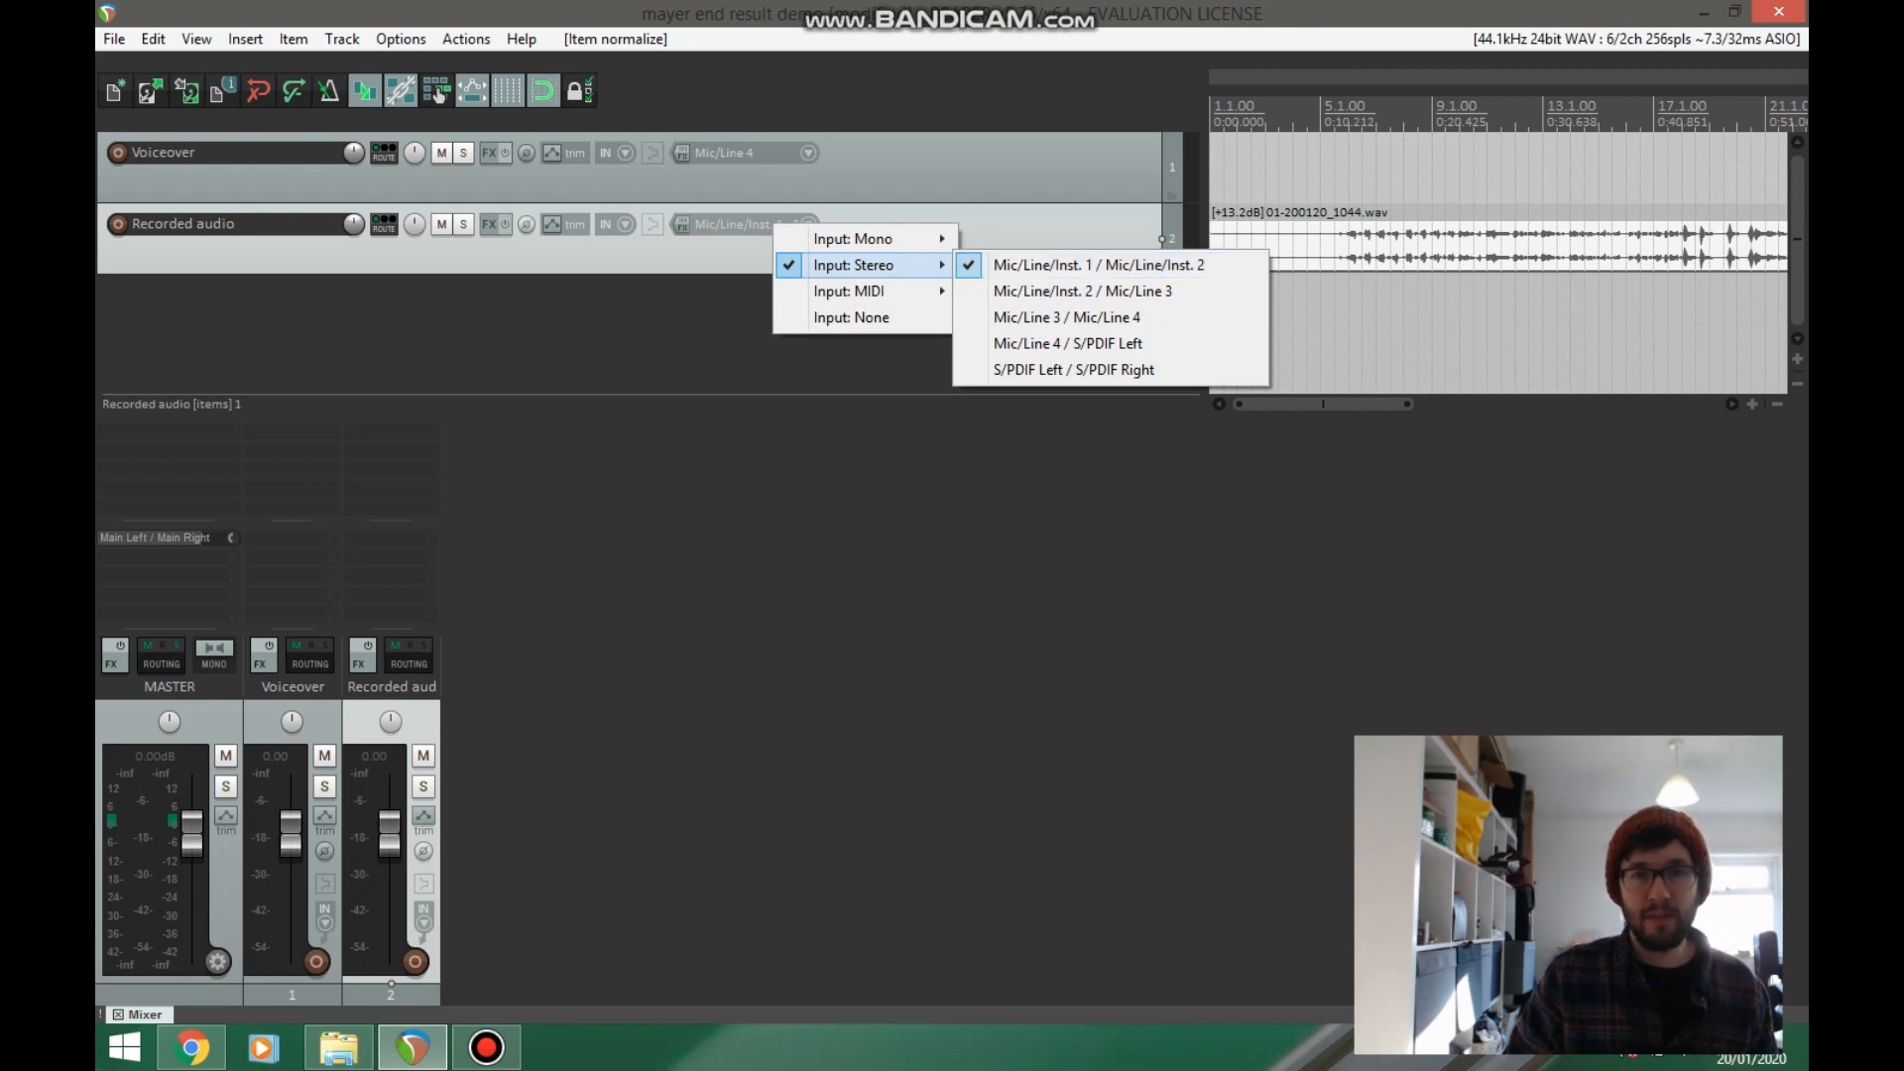
{"action": "key", "text": "Escape"}
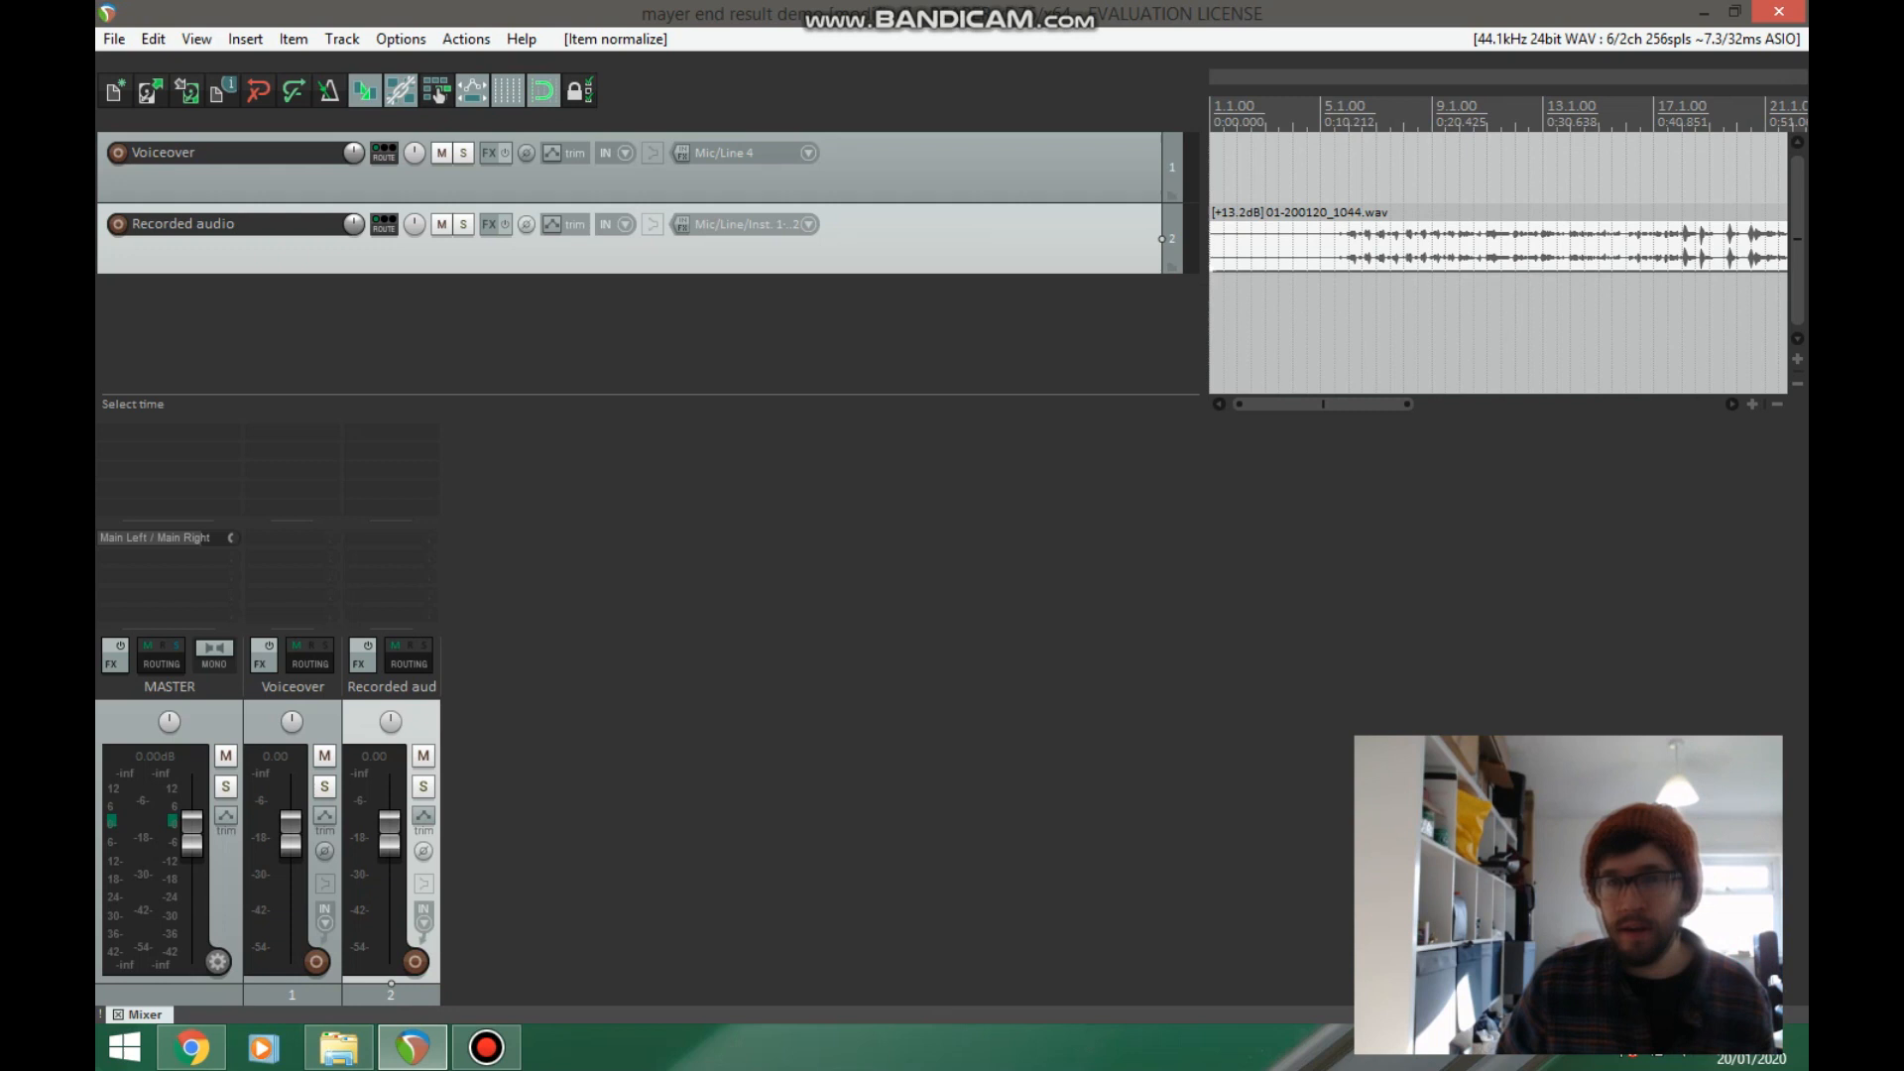
- Play the recording from around bar 5 to locate where the playing begins
{"action": "scroll", "coordinate": [1497, 266], "scroll_direction": "up", "scroll_amount": 2}
{"action": "scroll", "coordinate": [1497, 265], "scroll_direction": "down", "scroll_amount": 4}
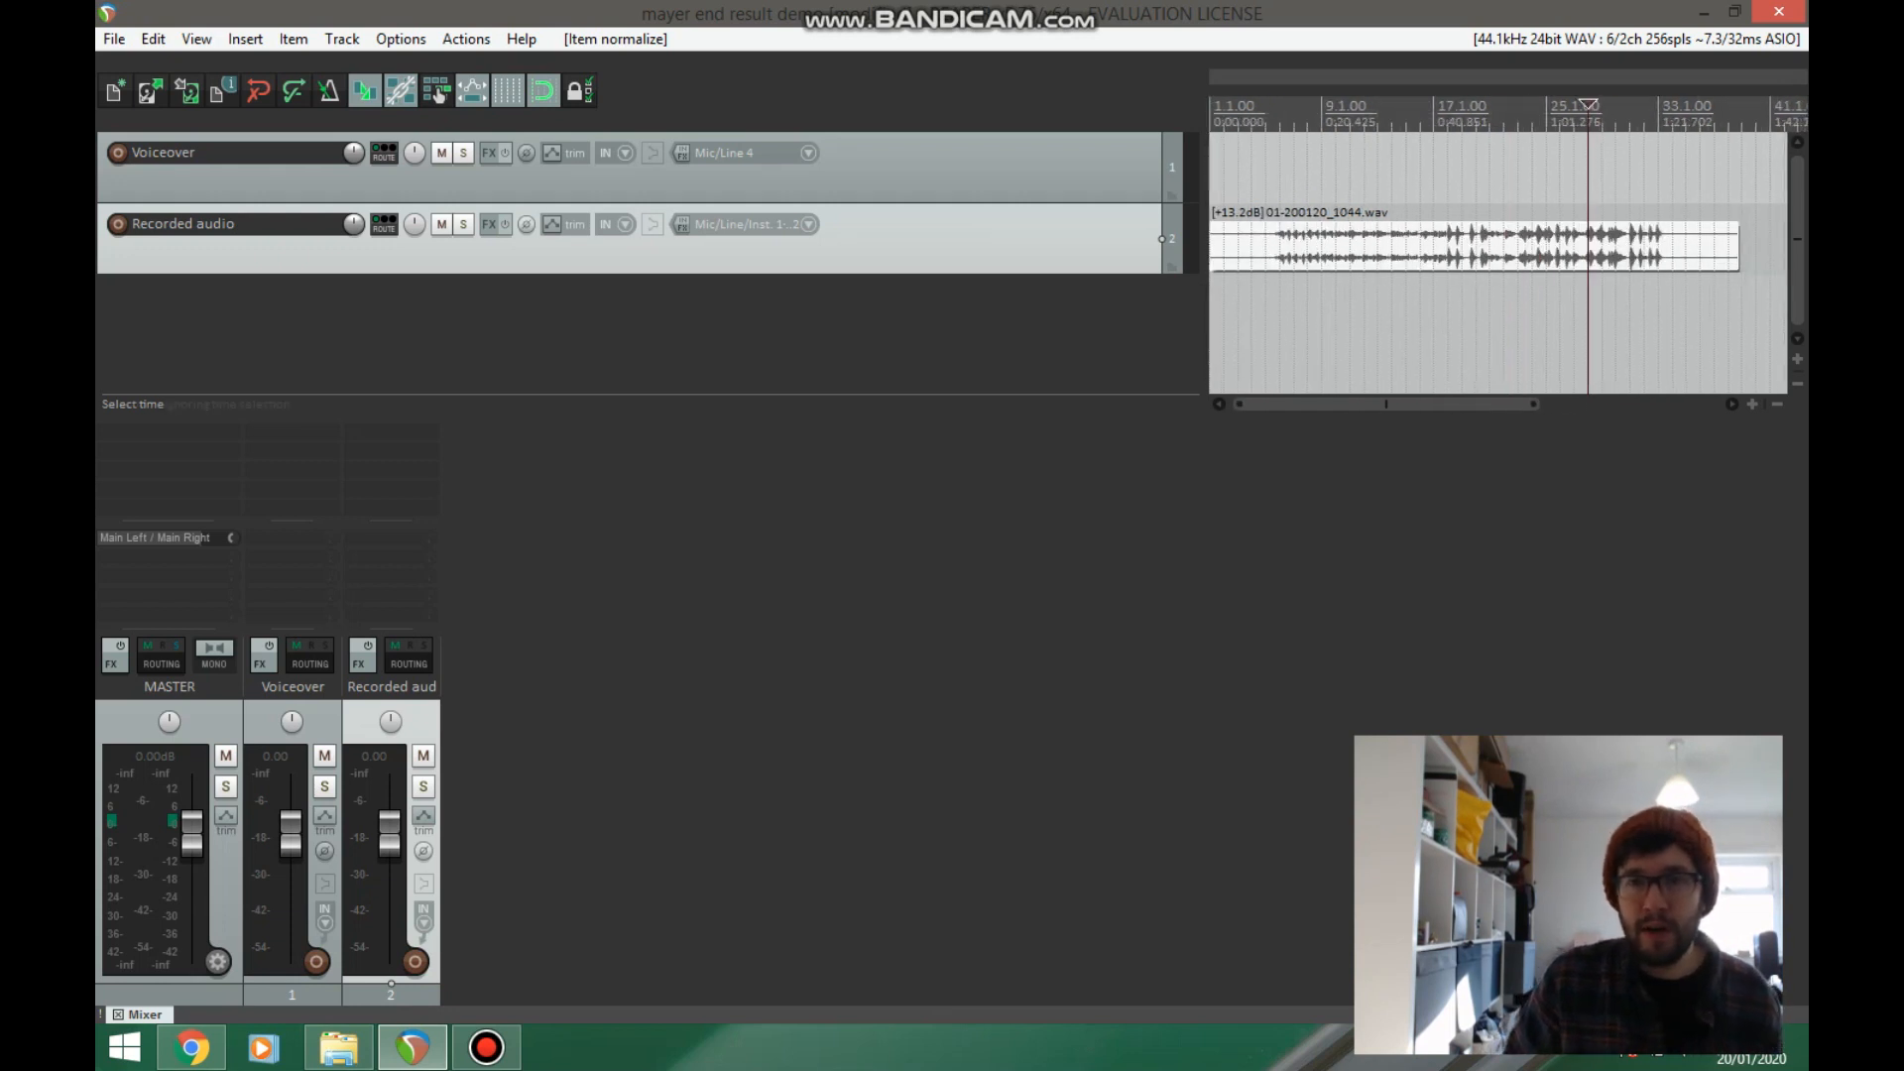
{"action": "left_click", "coordinate": [1266, 254]}
{"action": "scroll", "coordinate": [1267, 254], "scroll_direction": "up", "scroll_amount": 5}
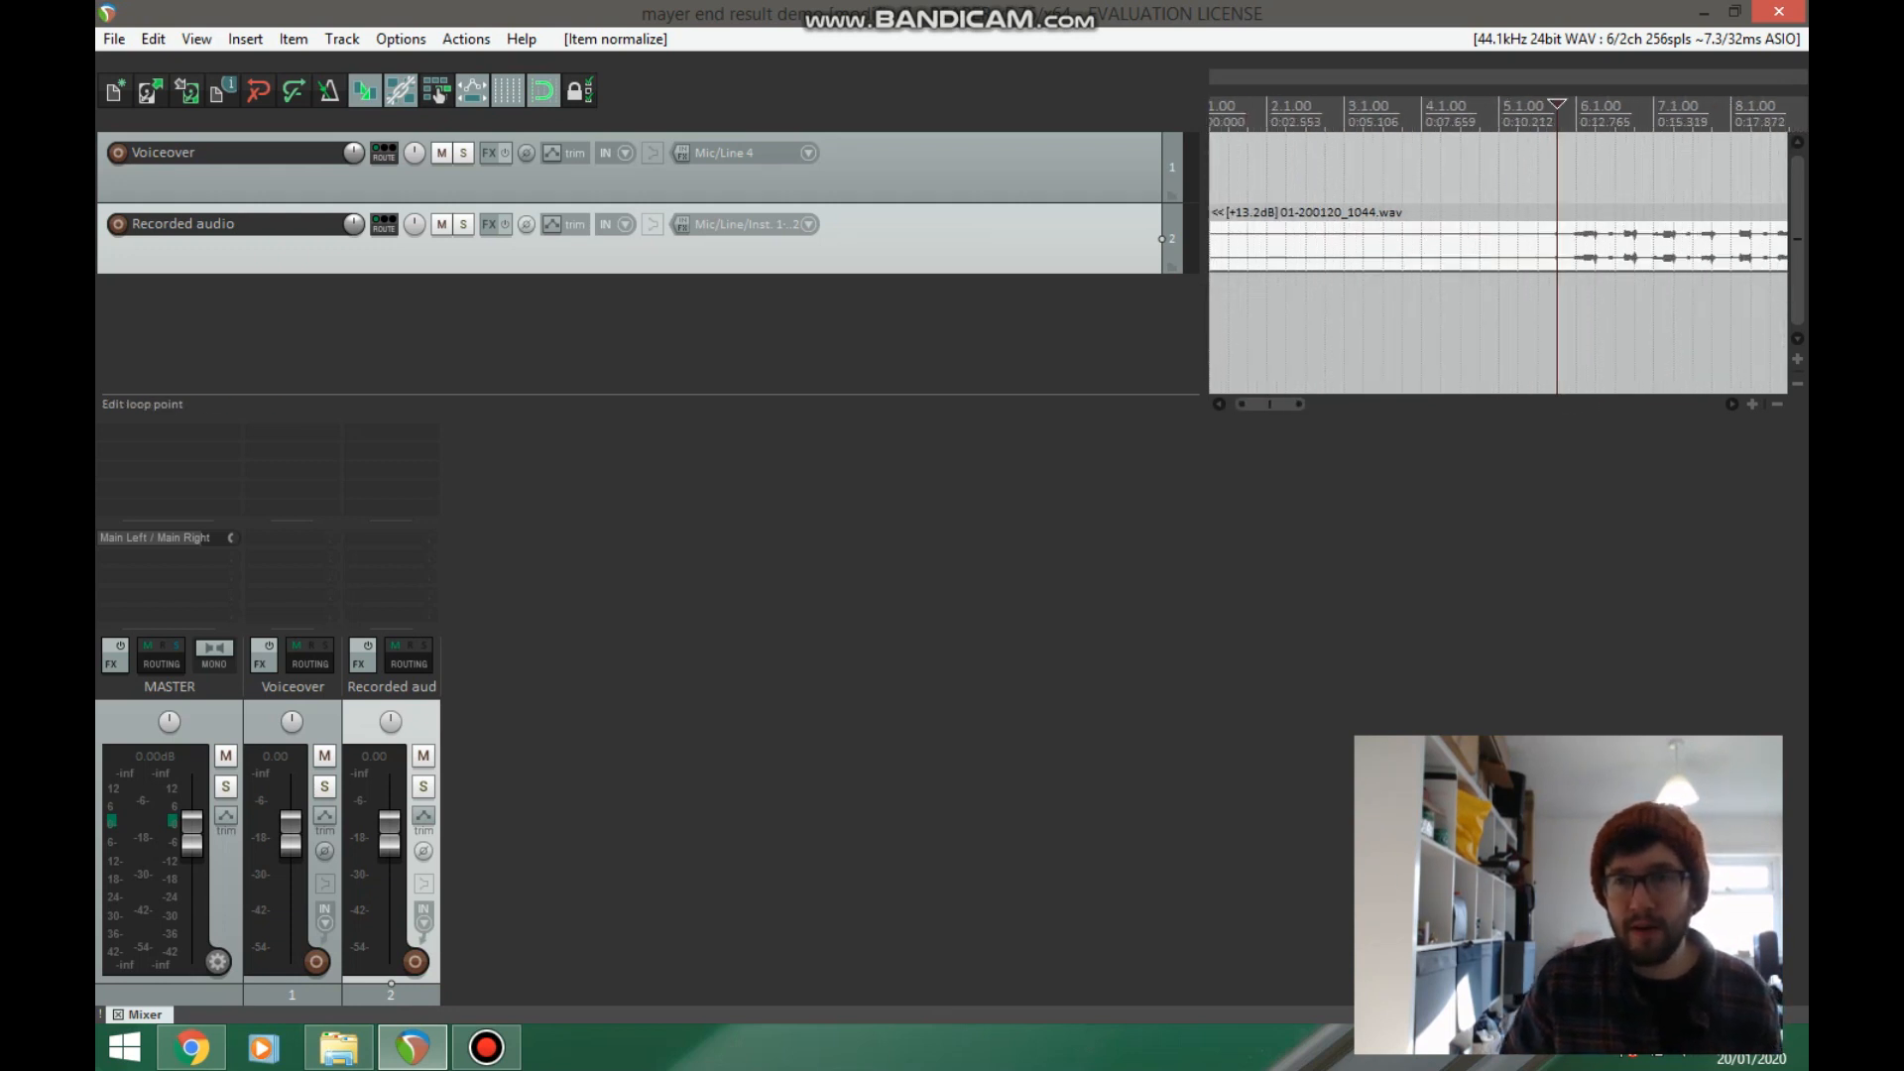
{"action": "left_click", "coordinate": [1538, 113]}
{"action": "key", "text": "space"}
{"action": "key", "text": "space"}
- Cut the silent lead-in off the Recorded audio clip and move the remaining clip to the project start
{"action": "left_click", "coordinate": [1575, 113]}
{"action": "key", "text": "s"}
{"action": "left_click", "coordinate": [1557, 241]}
{"action": "key", "text": "Delete"}
{"action": "left_click_drag", "start_coordinate": [1630, 241], "coordinate": [1240, 240]}
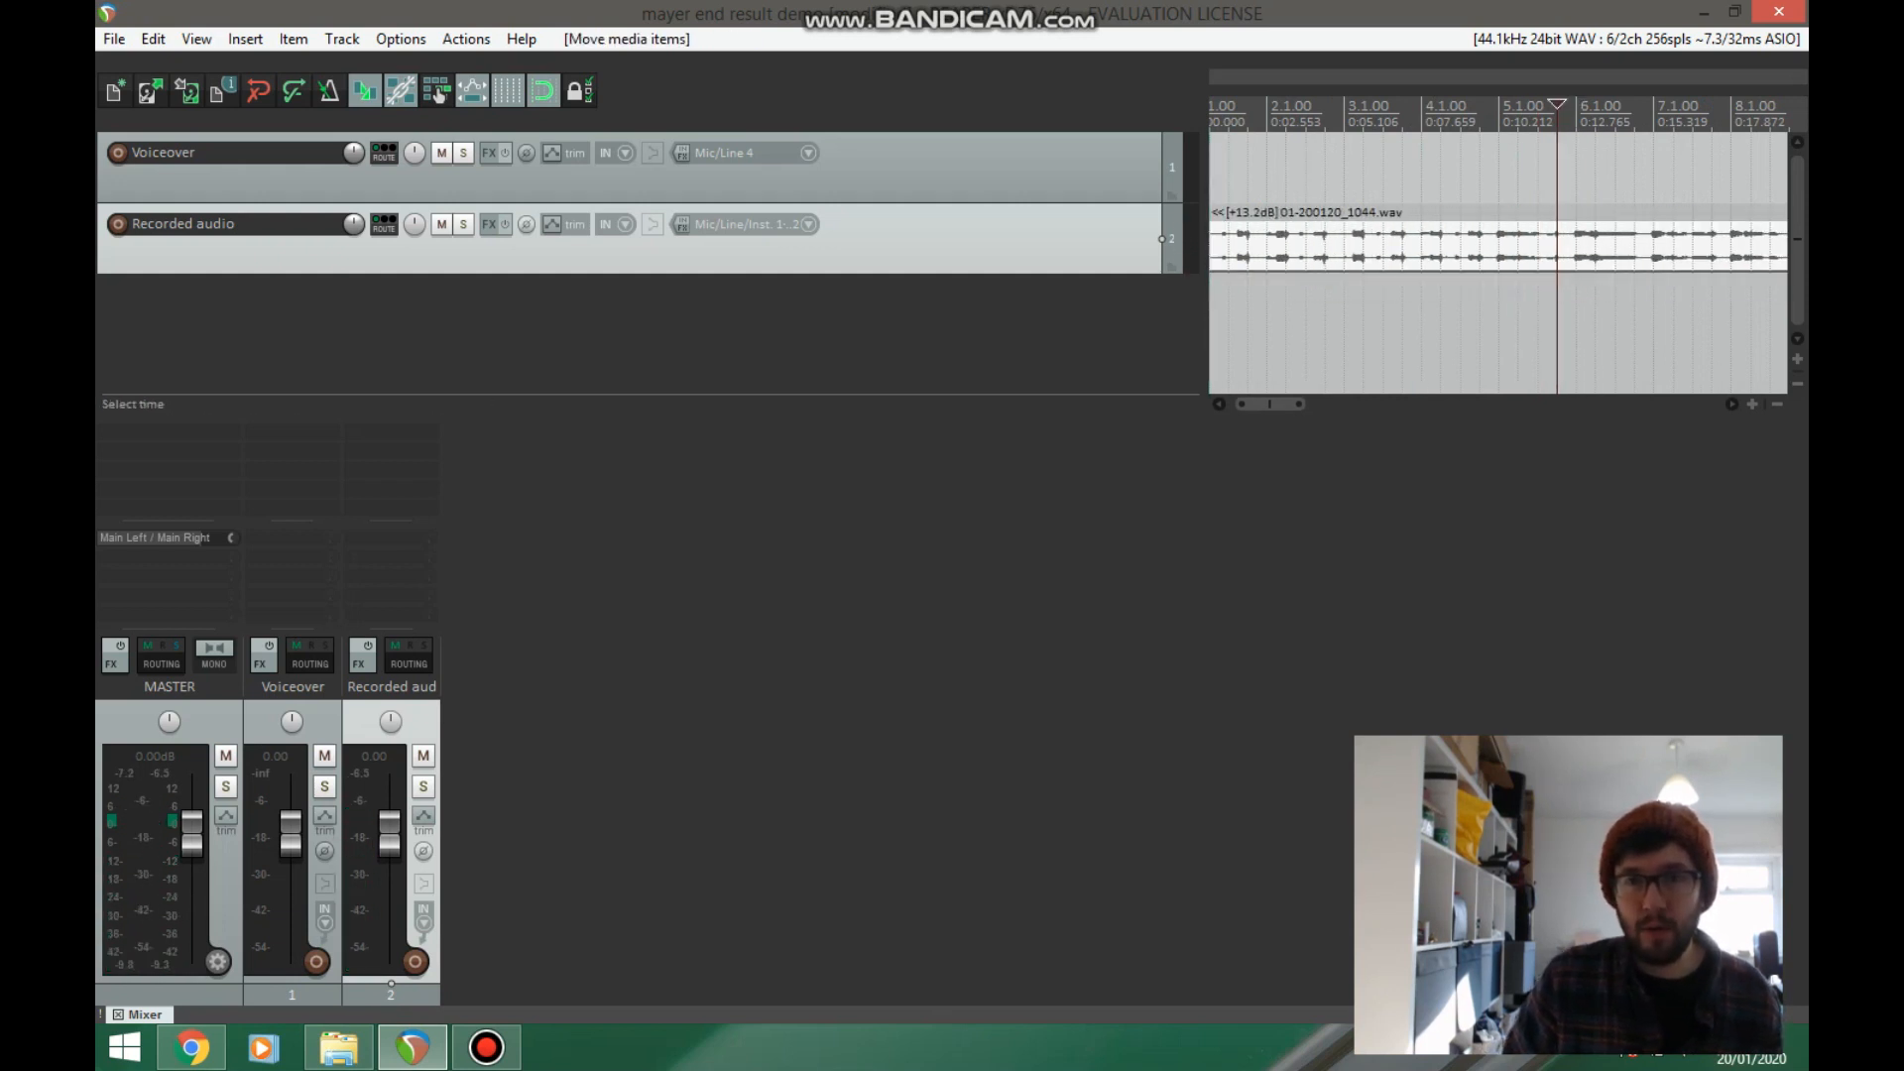
{"action": "scroll", "coordinate": [1242, 318], "scroll_direction": "left", "scroll_amount": 1}
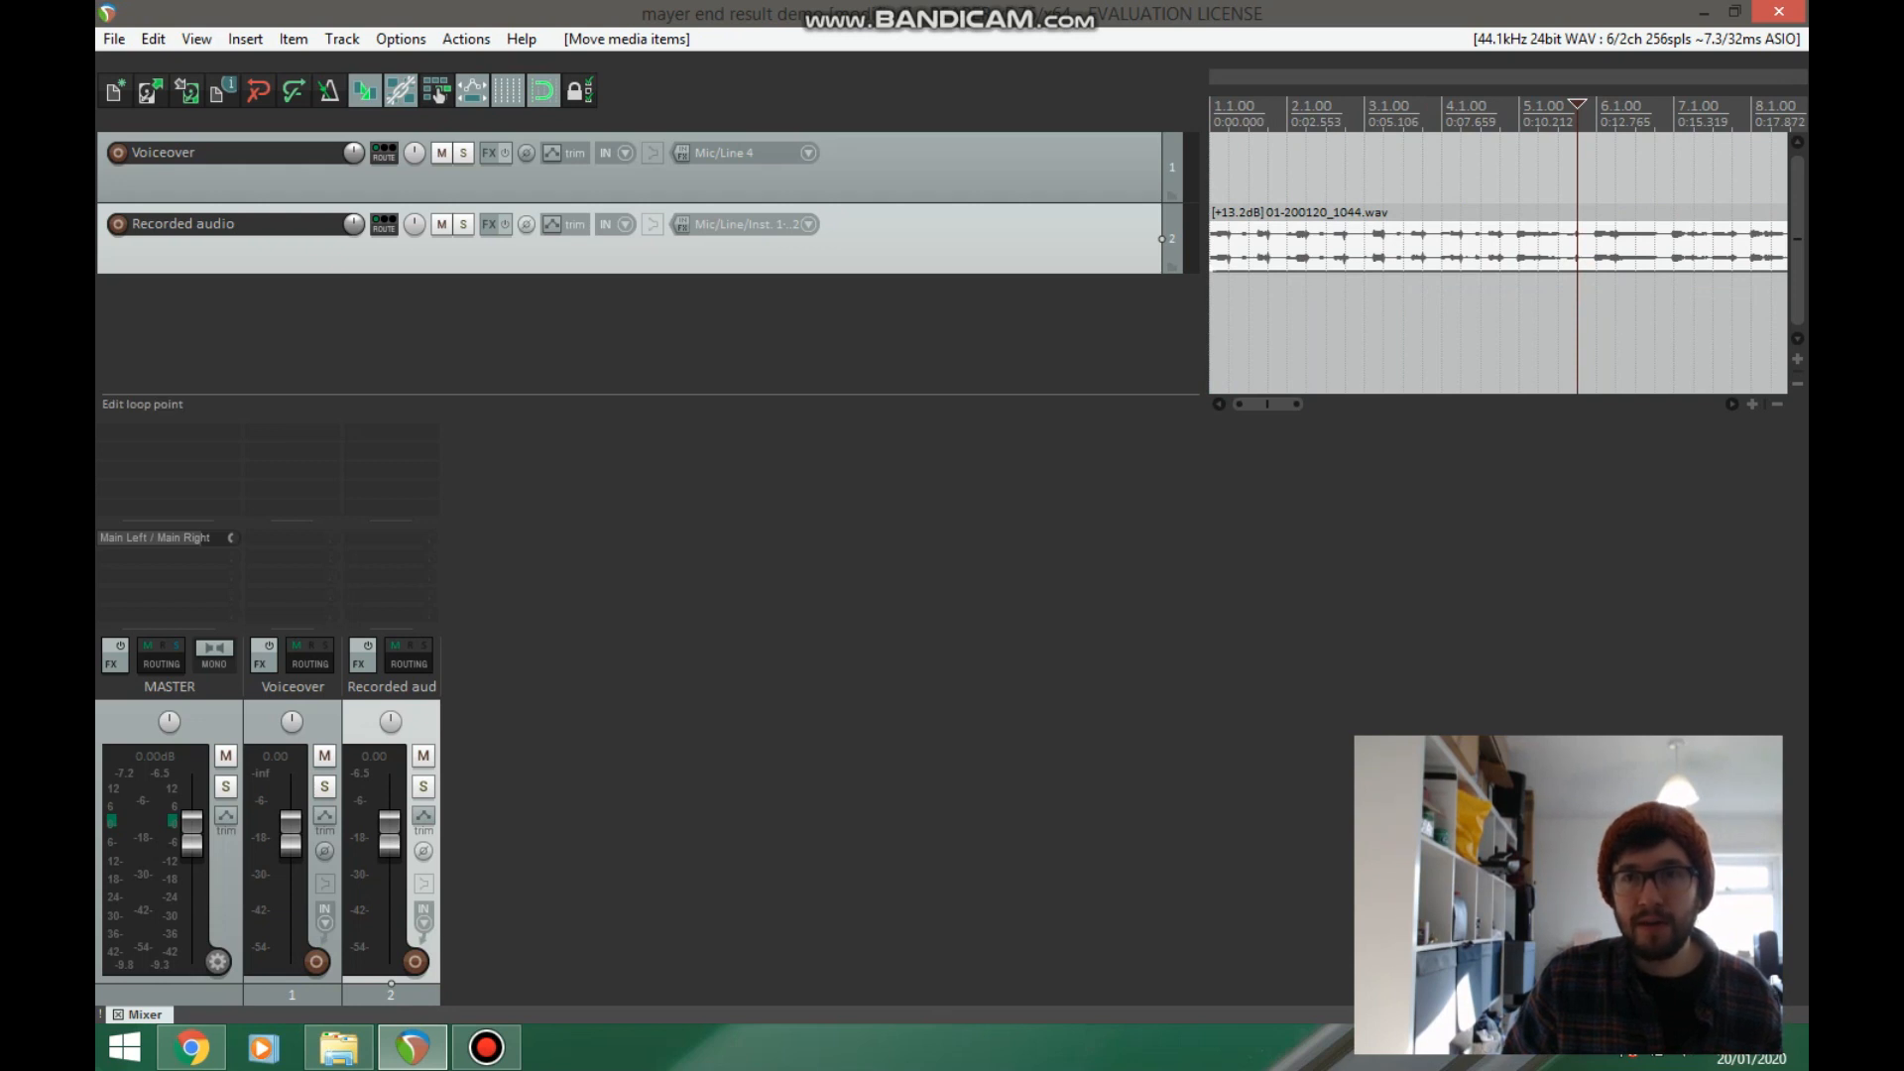
- Split the Recorded audio clip at bar 5 and move the part after the split onto a new track below
{"action": "key", "text": "space"}
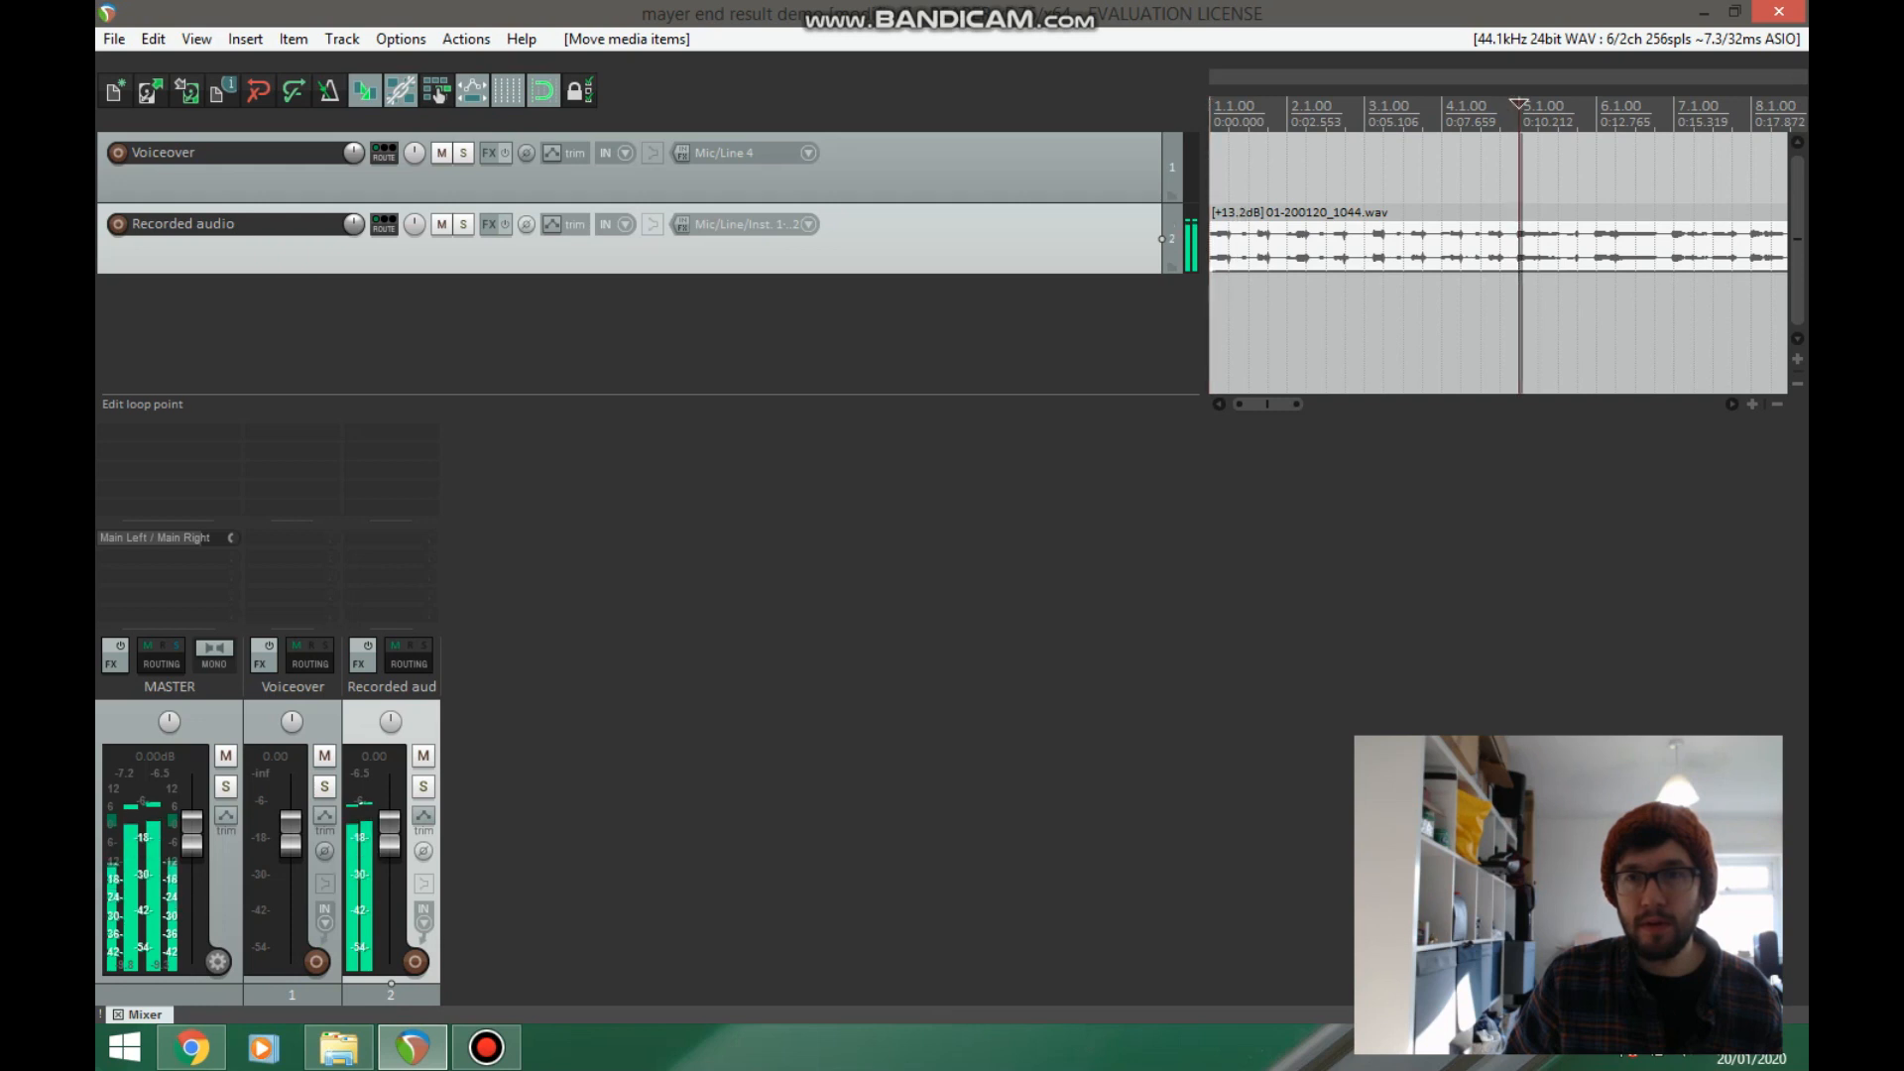
{"action": "key", "text": "space"}
{"action": "key", "text": "s"}
{"action": "left_click_drag", "start_coordinate": [1588, 240], "coordinate": [1590, 294]}
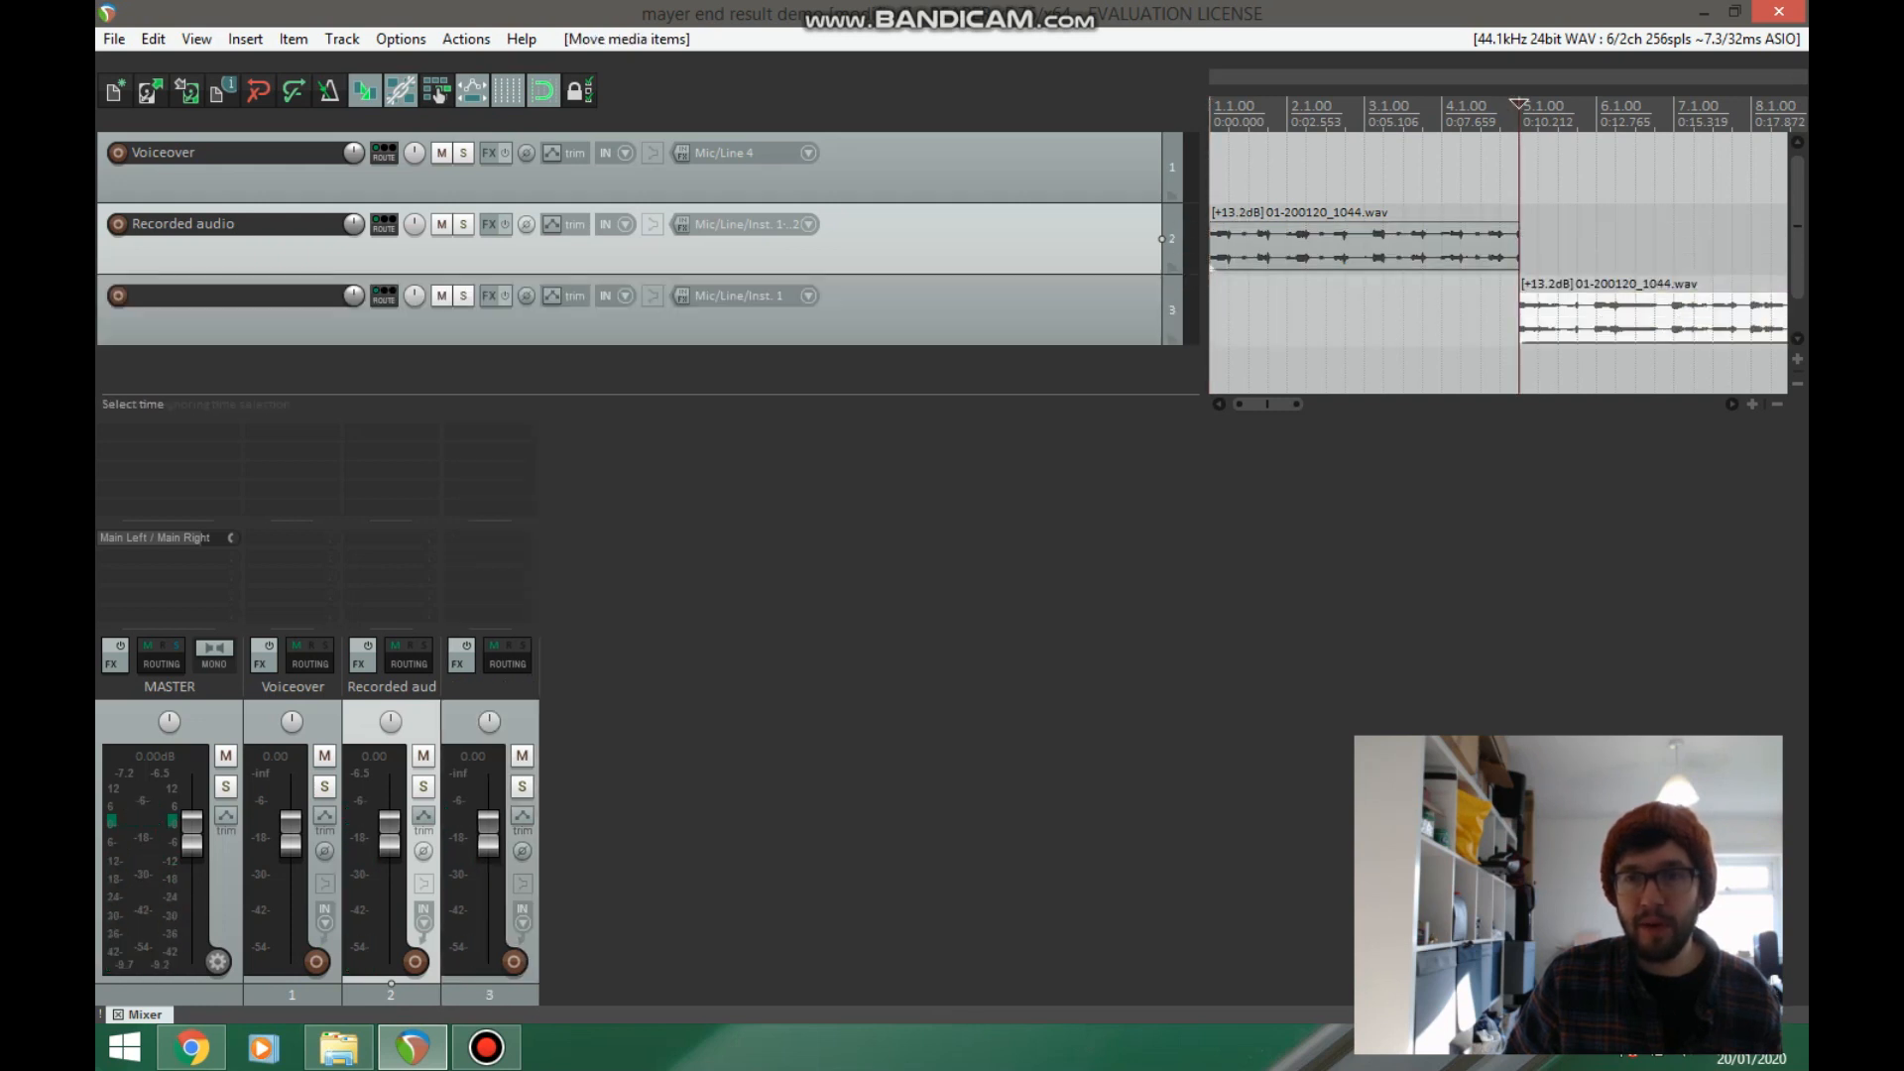
- Duplicate the first four-bar clip on the Recorded audio track so the copy follows directly after it
{"action": "left_click", "coordinate": [1434, 243]}
{"action": "key", "text": "ctrl+d"}
{"action": "scroll", "coordinate": [1499, 243], "scroll_direction": "down", "scroll_amount": 2}
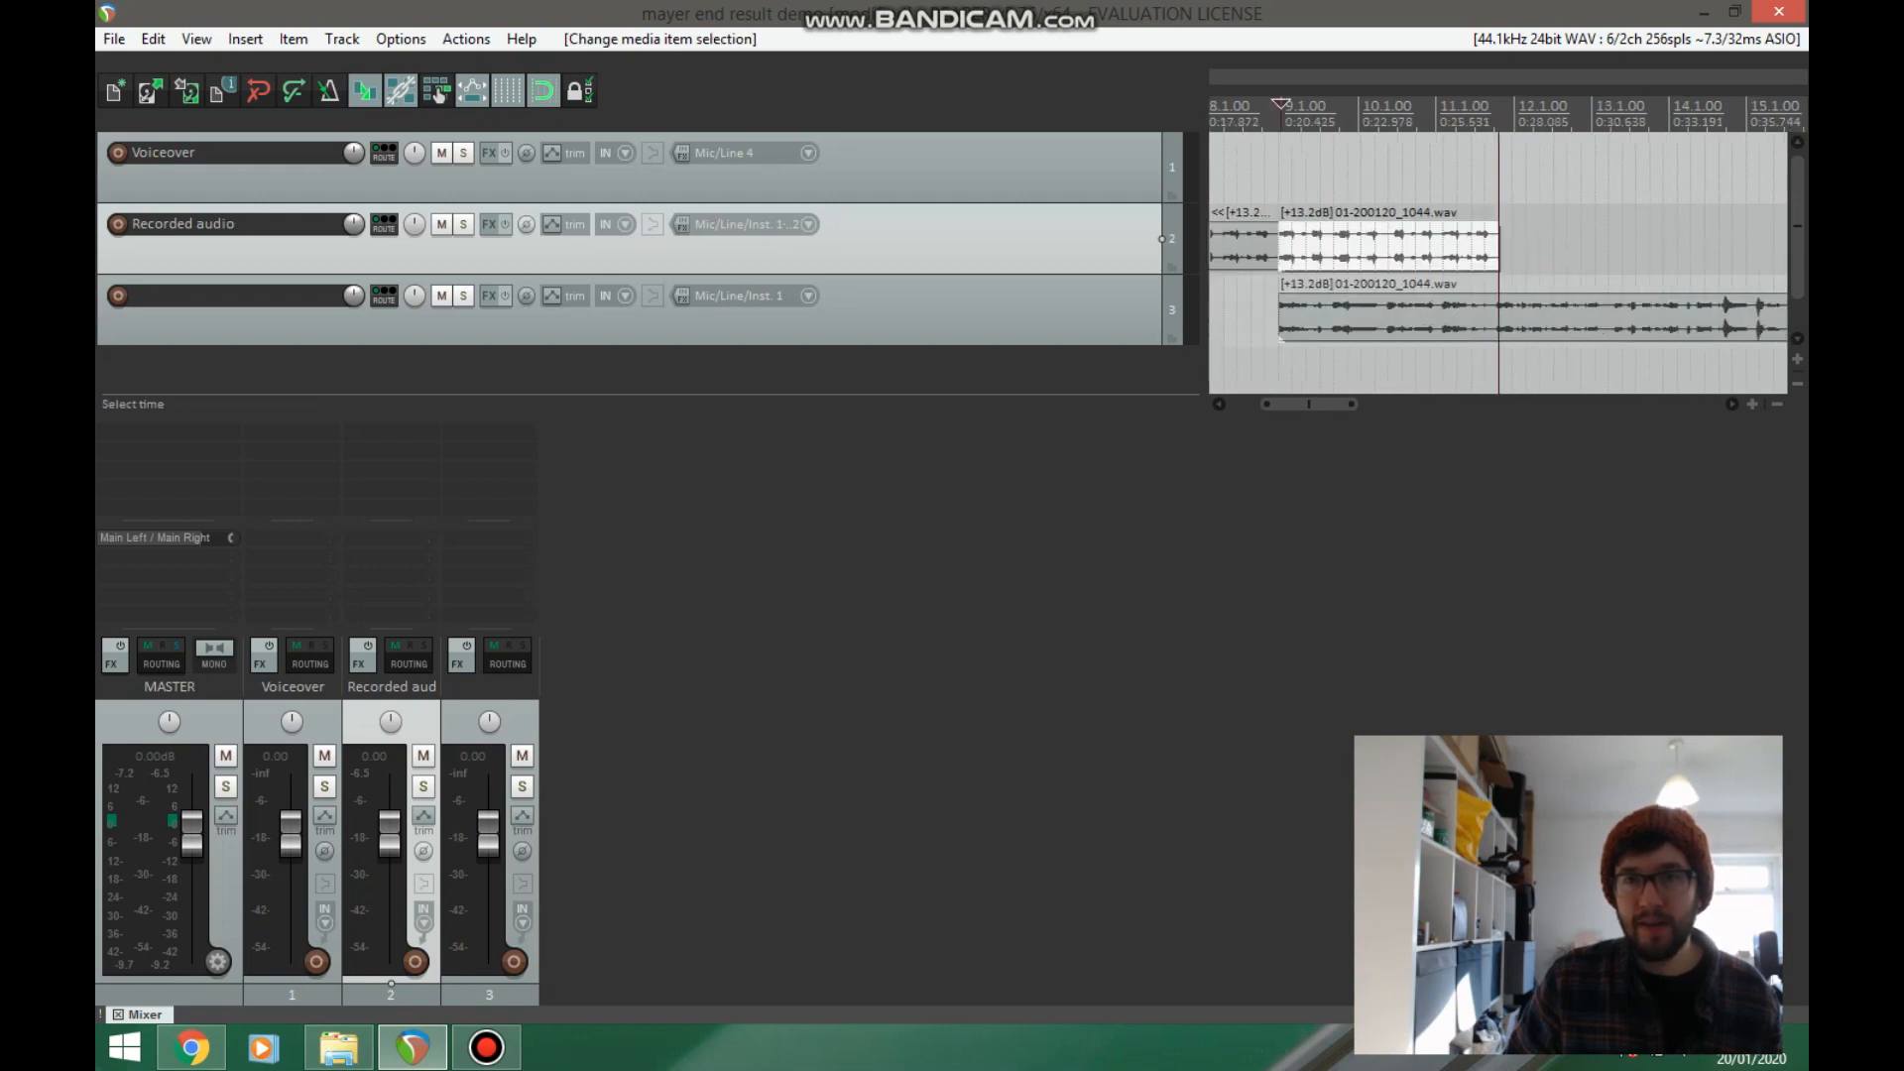
- Split the clip on track 3 at bar 9 and move its remainder onto a new track below
{"action": "left_click", "coordinate": [1508, 317]}
{"action": "key", "text": "s"}
{"action": "key", "text": "ctrl+z"}
{"action": "left_click", "coordinate": [1499, 317]}
{"action": "key", "text": "s"}
- Duplicate the four-bar clips on tracks 2 and 3 together so the copies start at bar 9
{"action": "left_click_drag", "start_coordinate": [1547, 319], "coordinate": [1467, 246]}
{"action": "key", "text": "ctrl+d"}
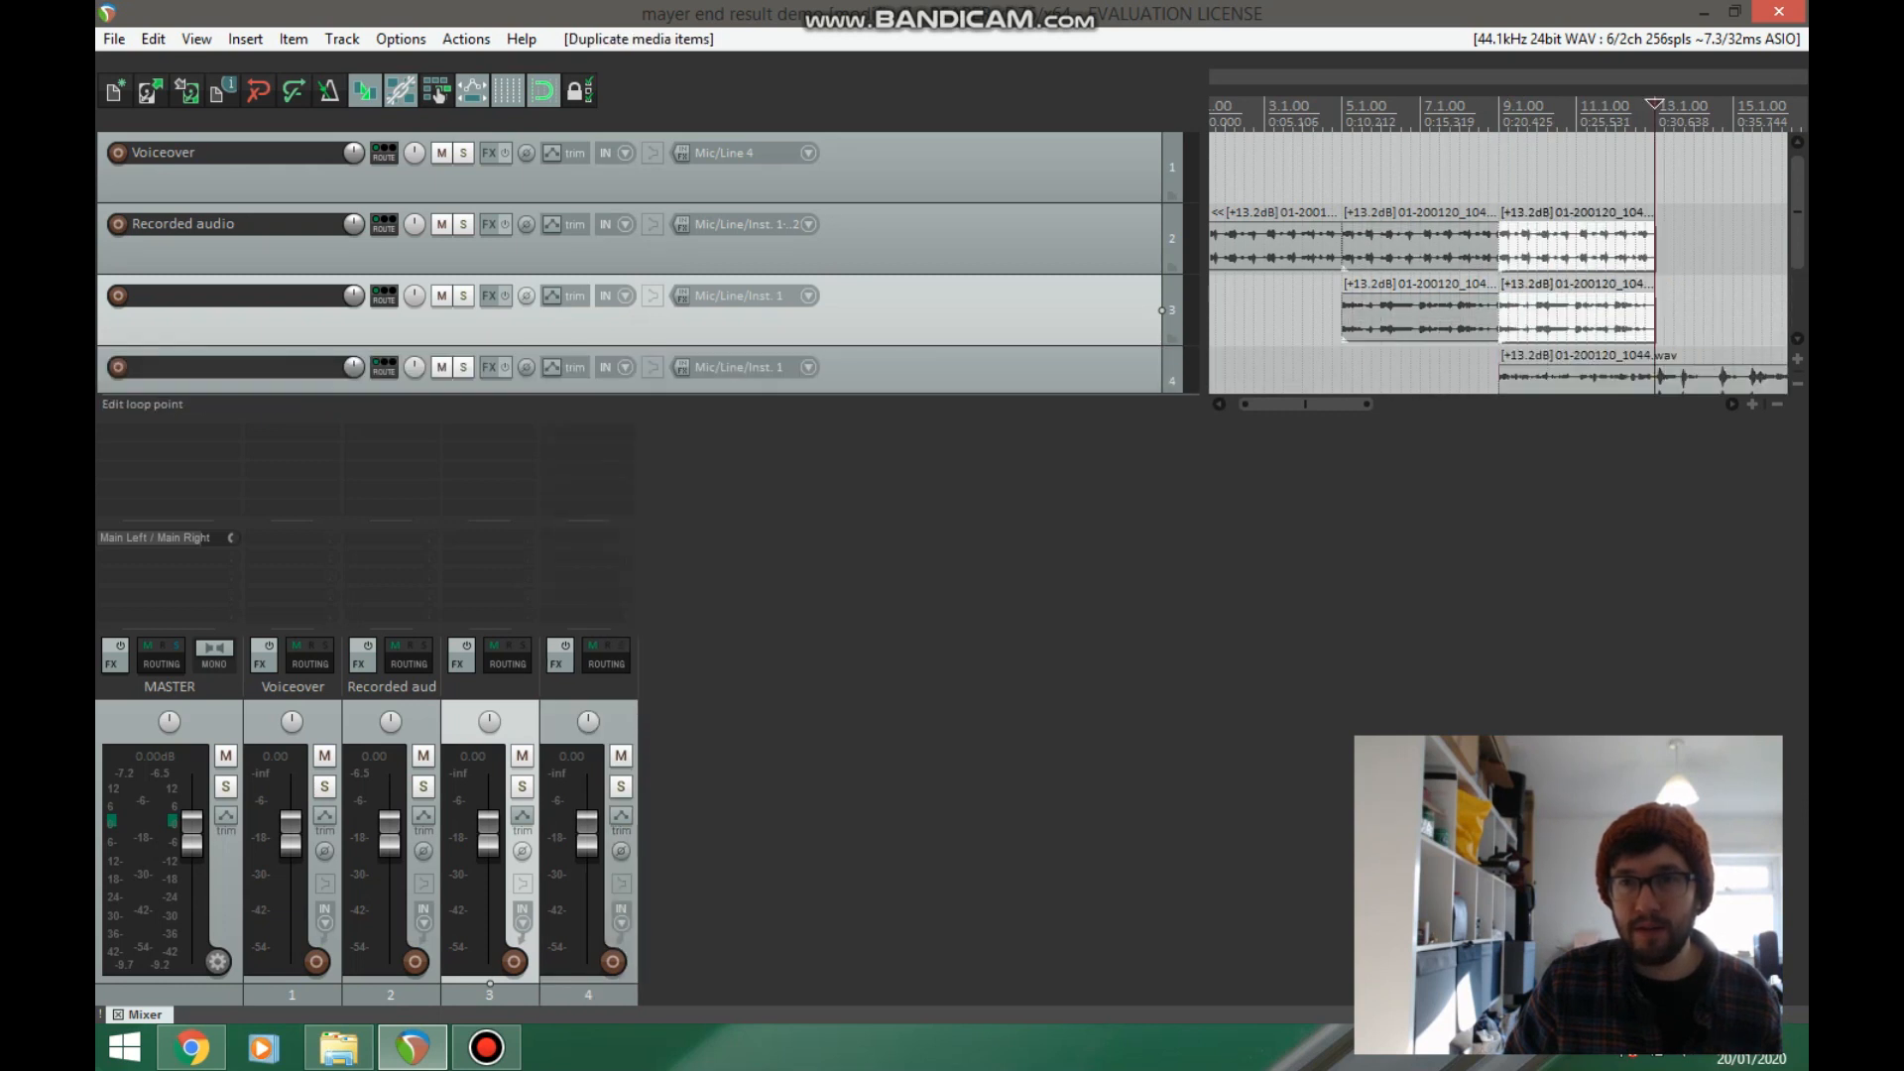
- Split the clip on track 4 at bar 13 and move its remainder onto a new track below
{"action": "mouse_move", "coordinate": [1797, 213]}
{"action": "left_mouse_down"}
{"action": "mouse_move", "coordinate": [1797, 263]}
{"action": "mouse_move", "coordinate": [1706, 355]}
{"action": "left_mouse_up"}
{"action": "left_click", "coordinate": [1656, 288]}
{"action": "key", "text": "s"}
- Select the four-bar clips from bar 9 on tracks 2 to 4 and duplicate them four times, up to bar 29
{"action": "left_click_drag", "start_coordinate": [1594, 135], "coordinate": [1591, 213]}
{"action": "scroll", "coordinate": [1590, 219], "scroll_direction": "down", "scroll_amount": 4}
{"action": "key", "text": "ctrl+d"}
{"action": "scroll", "coordinate": [1591, 219], "scroll_direction": "down", "scroll_amount": 2}
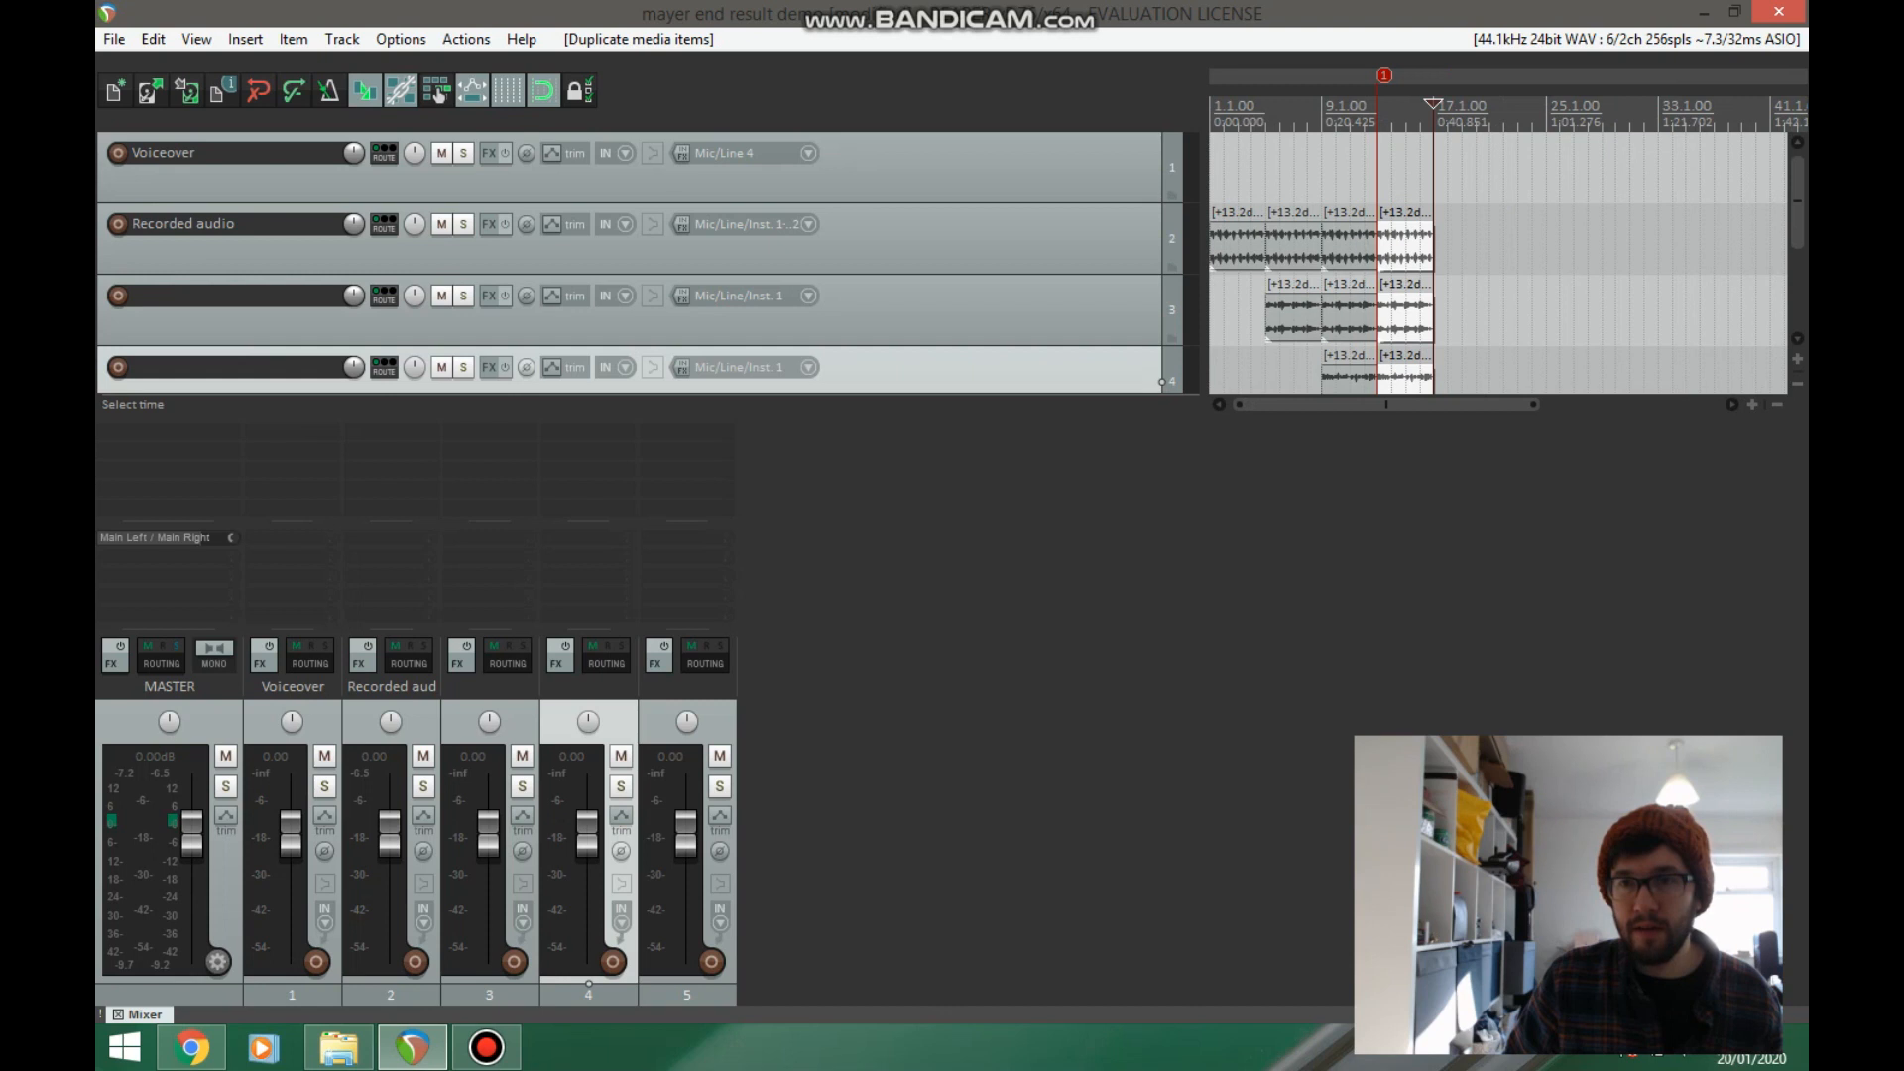
{"action": "scroll", "coordinate": [1590, 218], "scroll_direction": "down", "scroll_amount": 2}
{"action": "key", "text": "ctrl+d"}
{"action": "key", "text": "ctrl+d"}
{"action": "key", "text": "ctrl+d"}
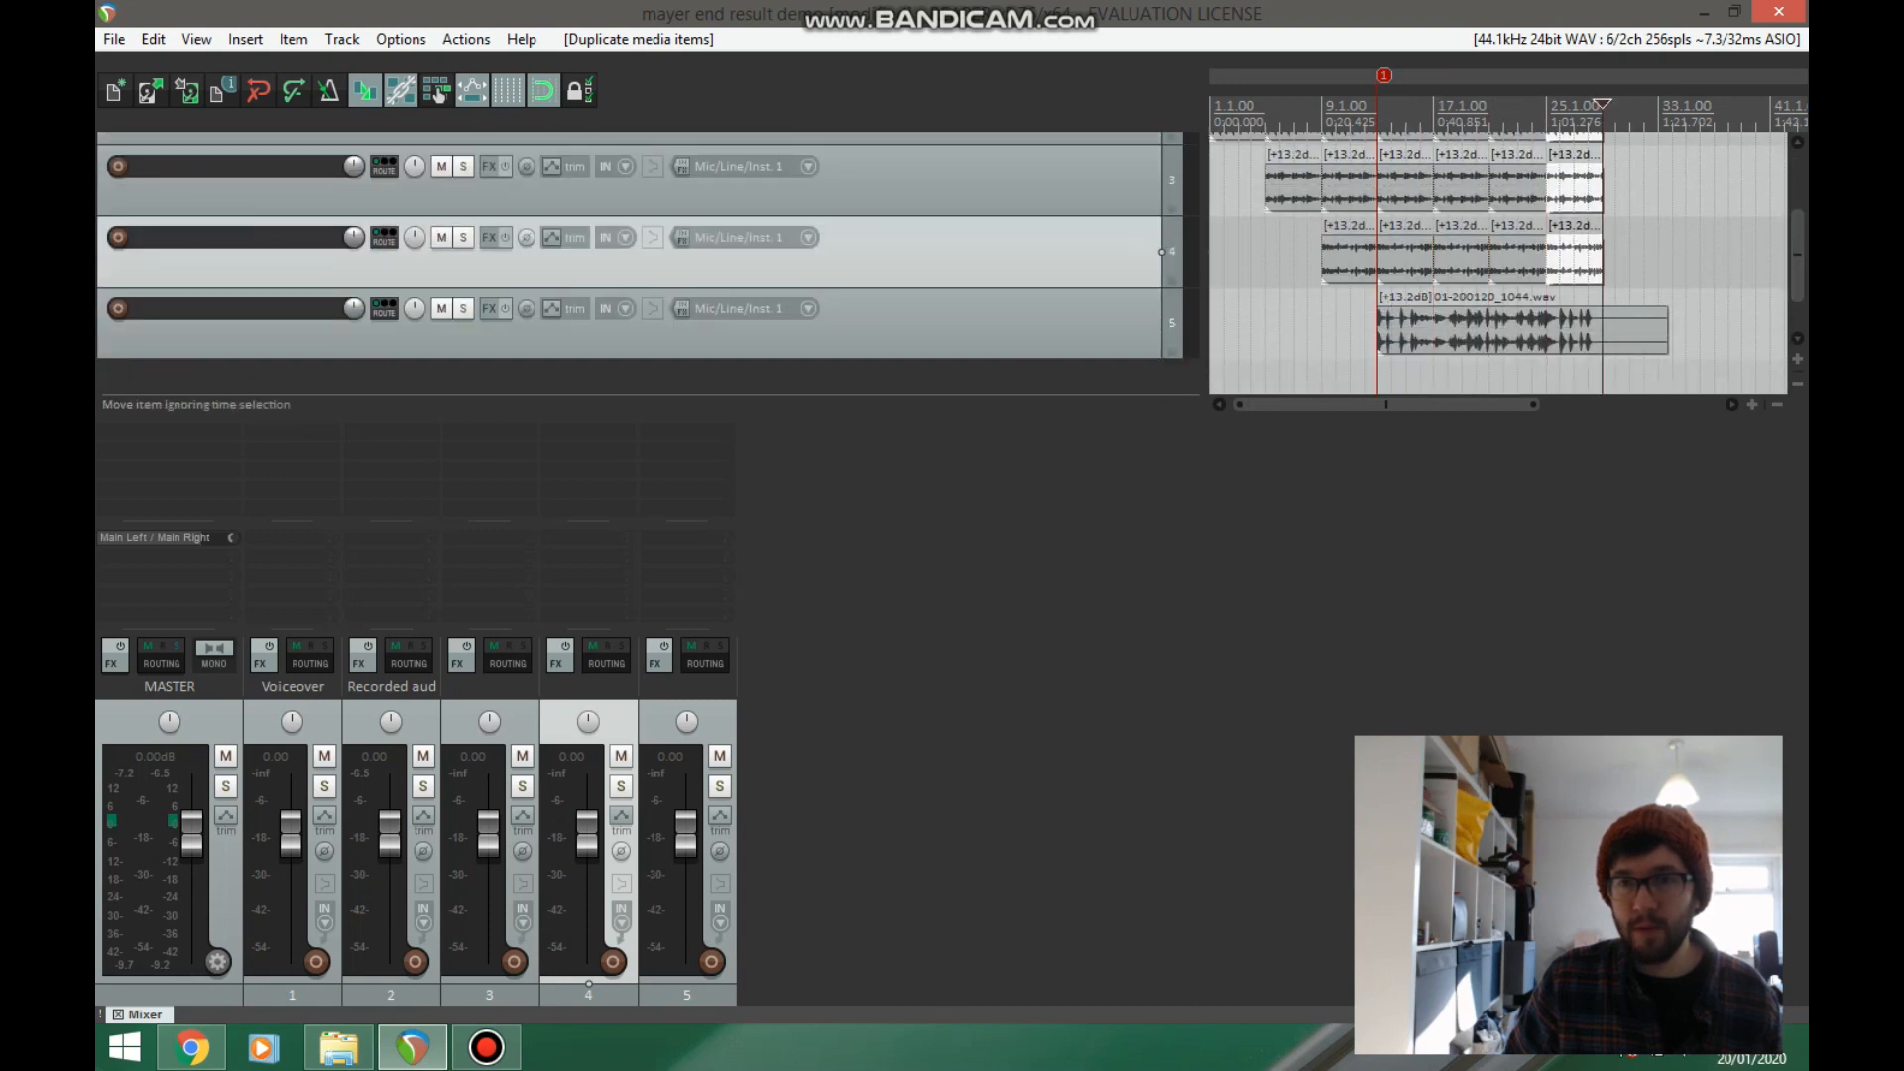
- Look at the Normalize items option for processing the first clip on the Recorded audio track
{"action": "scroll", "coordinate": [1498, 258], "scroll_direction": "up", "scroll_amount": 2}
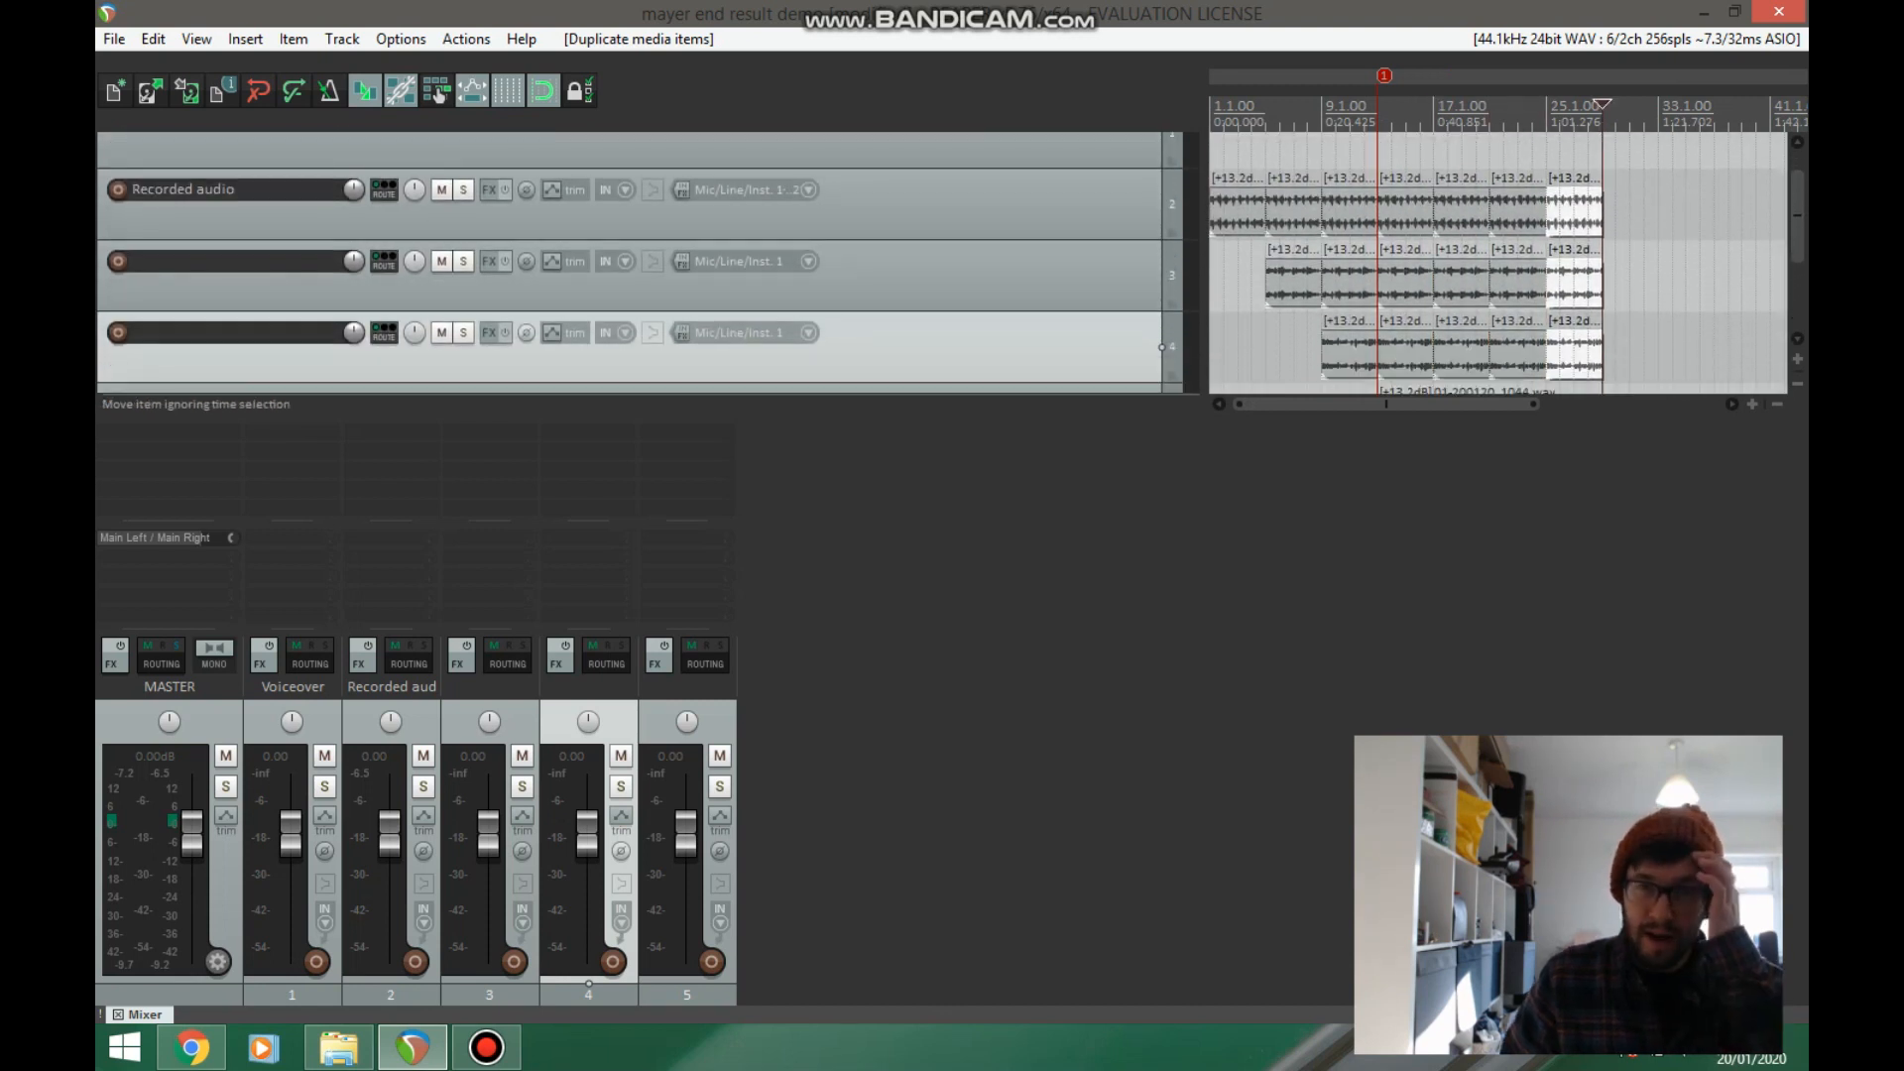
{"action": "scroll", "coordinate": [1497, 258], "scroll_direction": "up", "scroll_amount": 2}
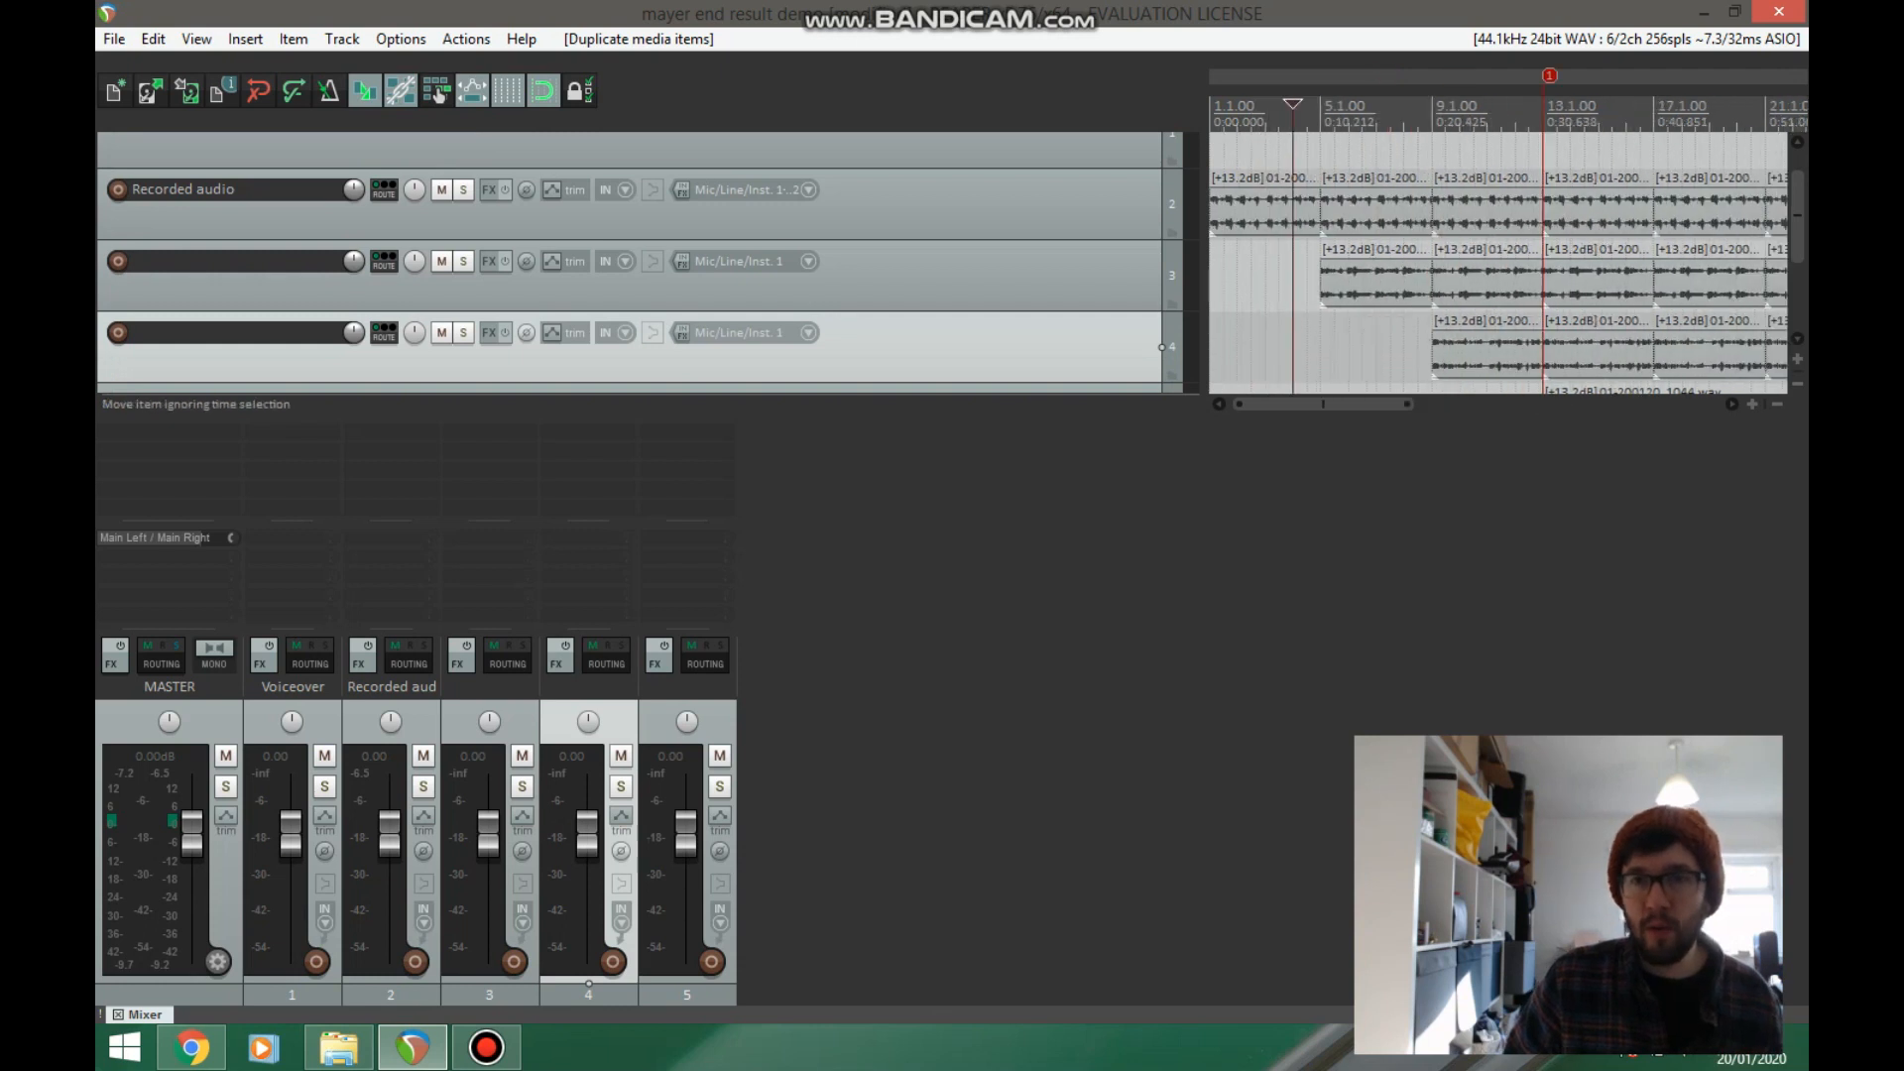
{"action": "scroll", "coordinate": [1498, 258], "scroll_direction": "up", "scroll_amount": 3}
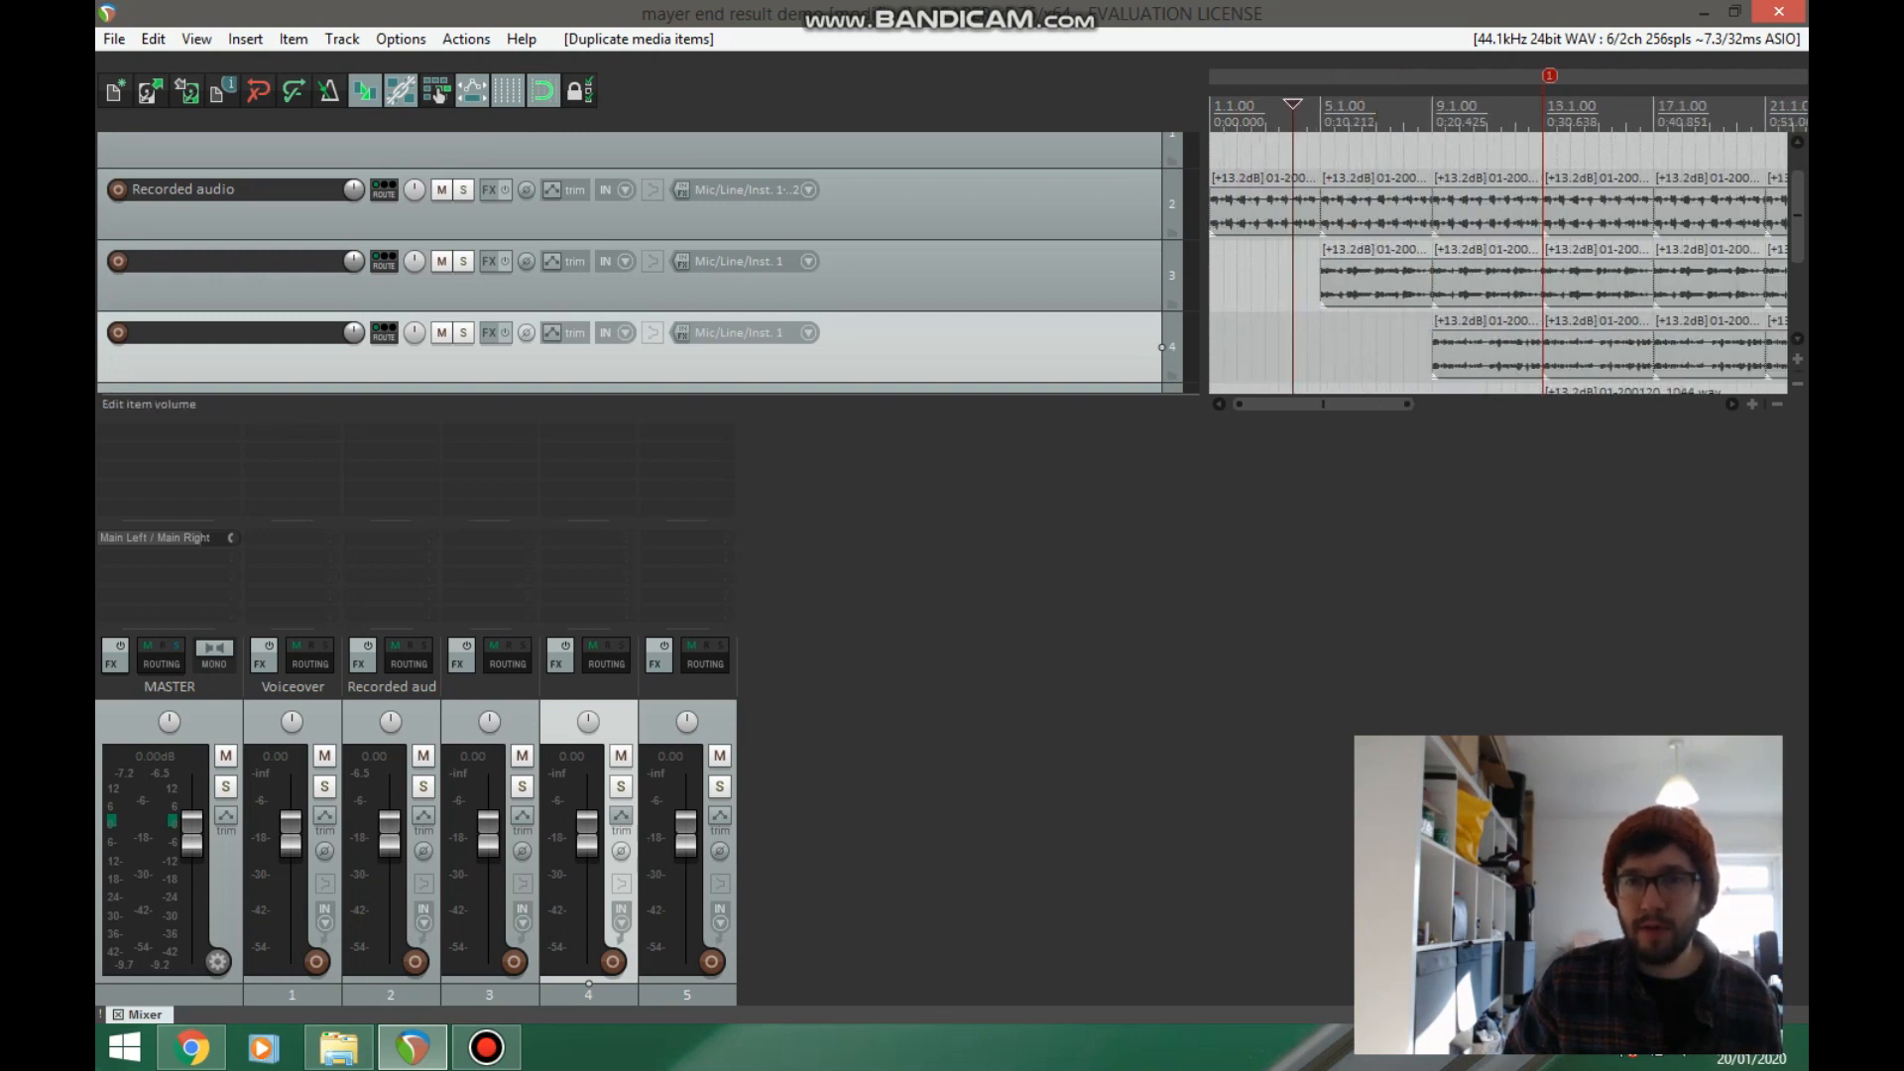
{"action": "right_click", "coordinate": [1217, 198]}
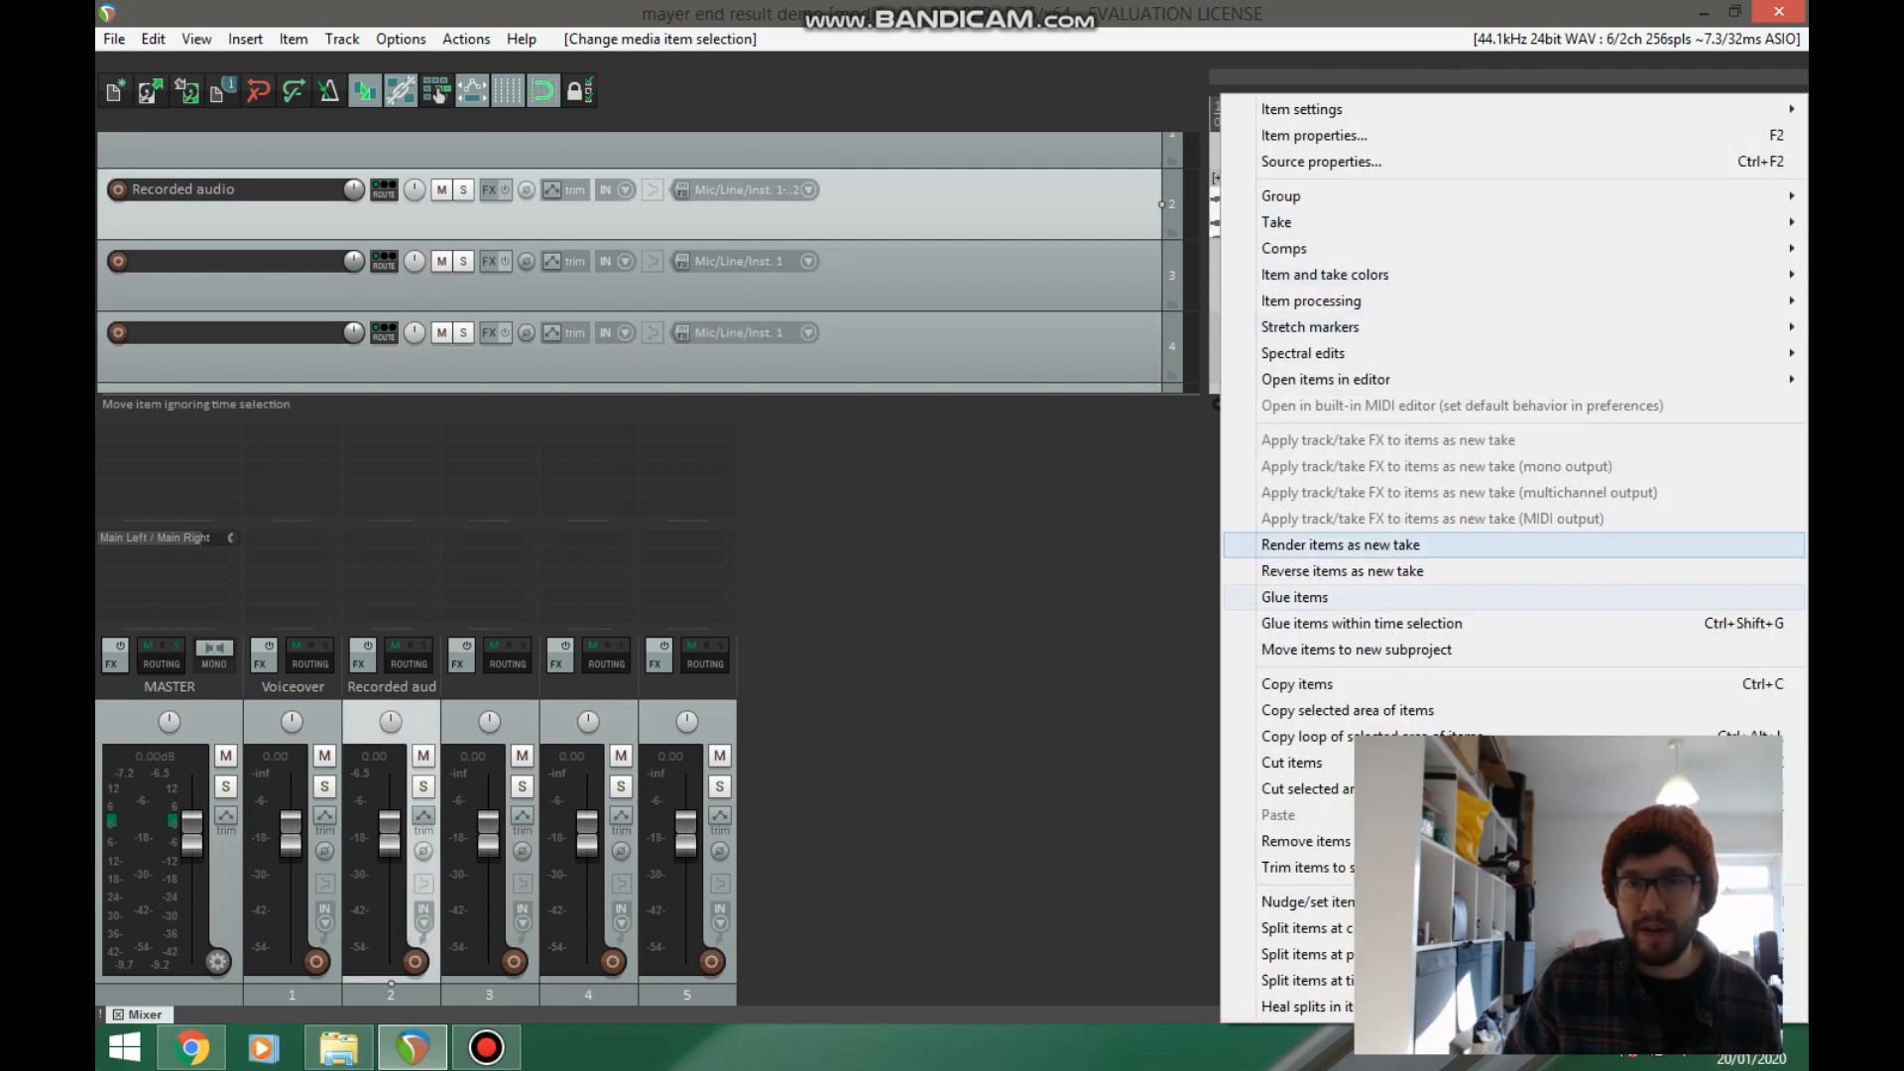
{"action": "mouse_move", "coordinate": [1309, 300]}
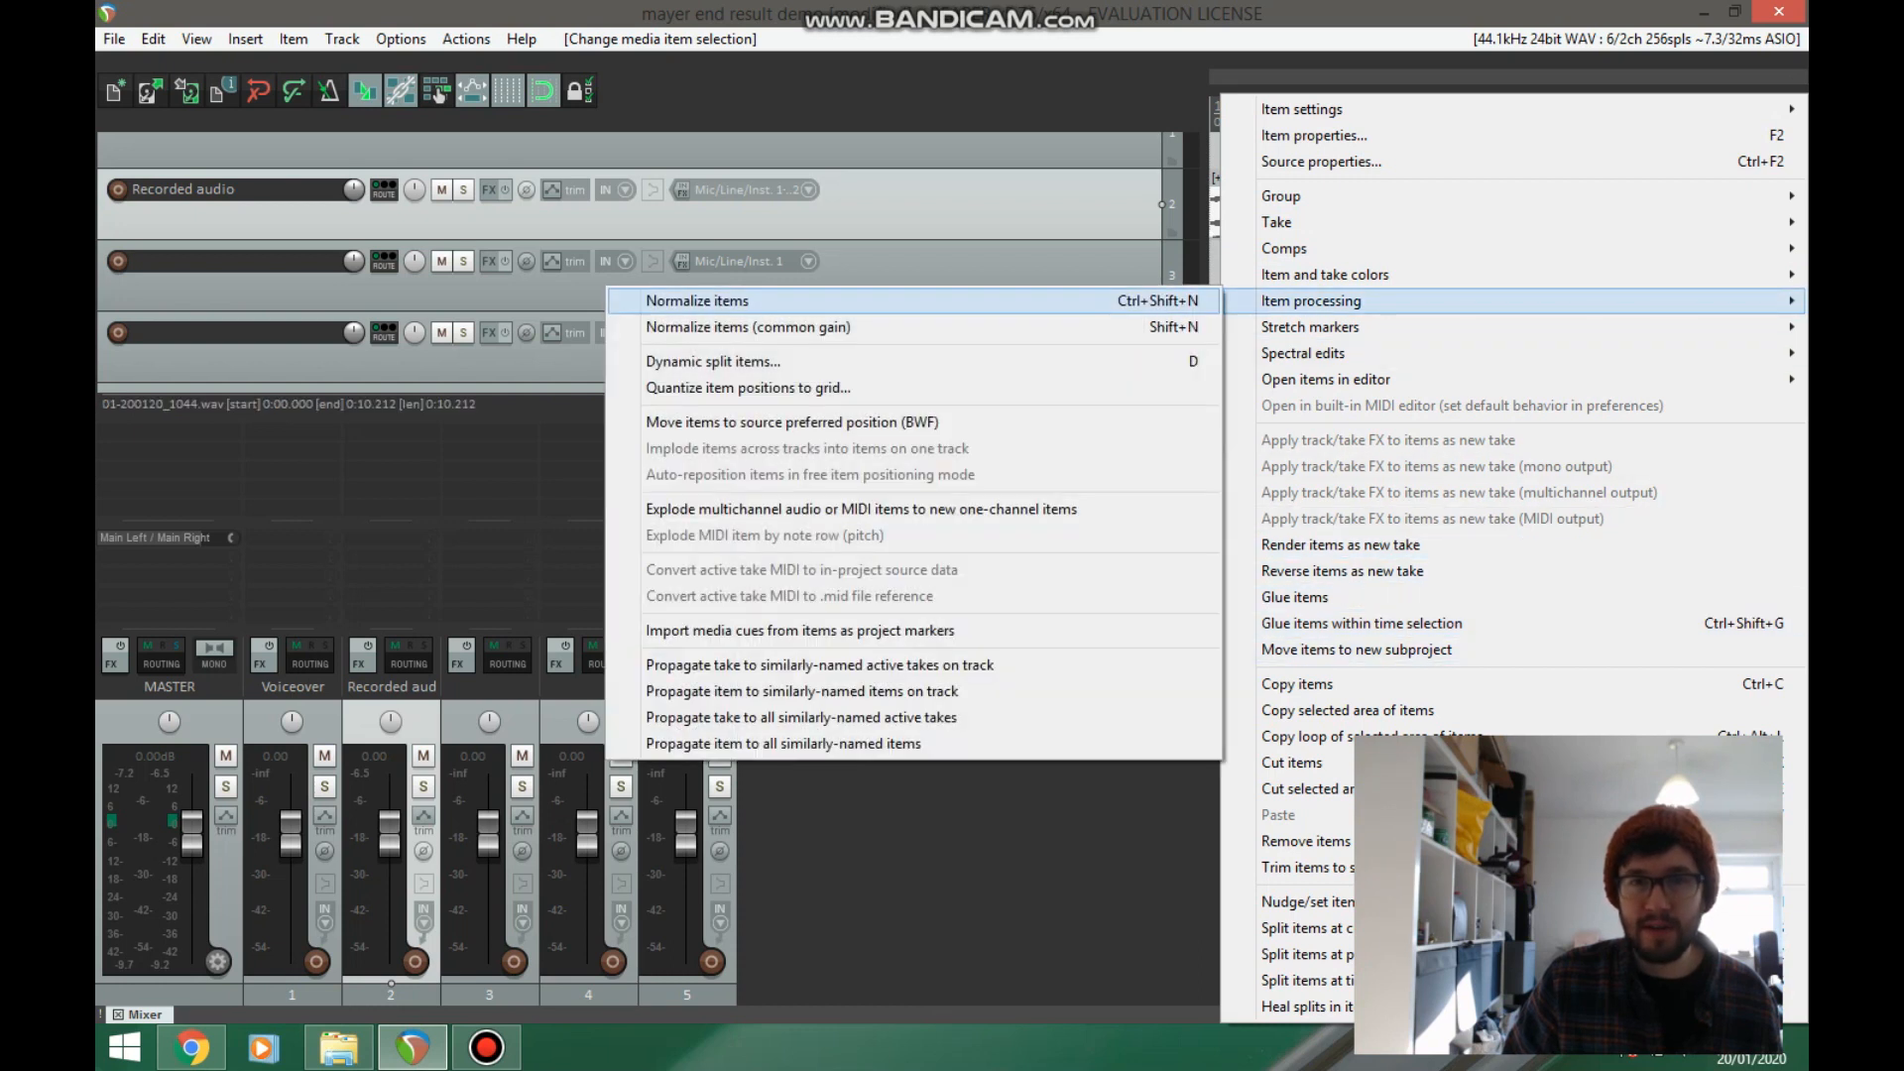
{"action": "left_click", "coordinate": [694, 299]}
- Play the layered arrangement from bar 13 and switch the metronome off
{"action": "scroll", "coordinate": [1497, 258], "scroll_direction": "down", "scroll_amount": 5}
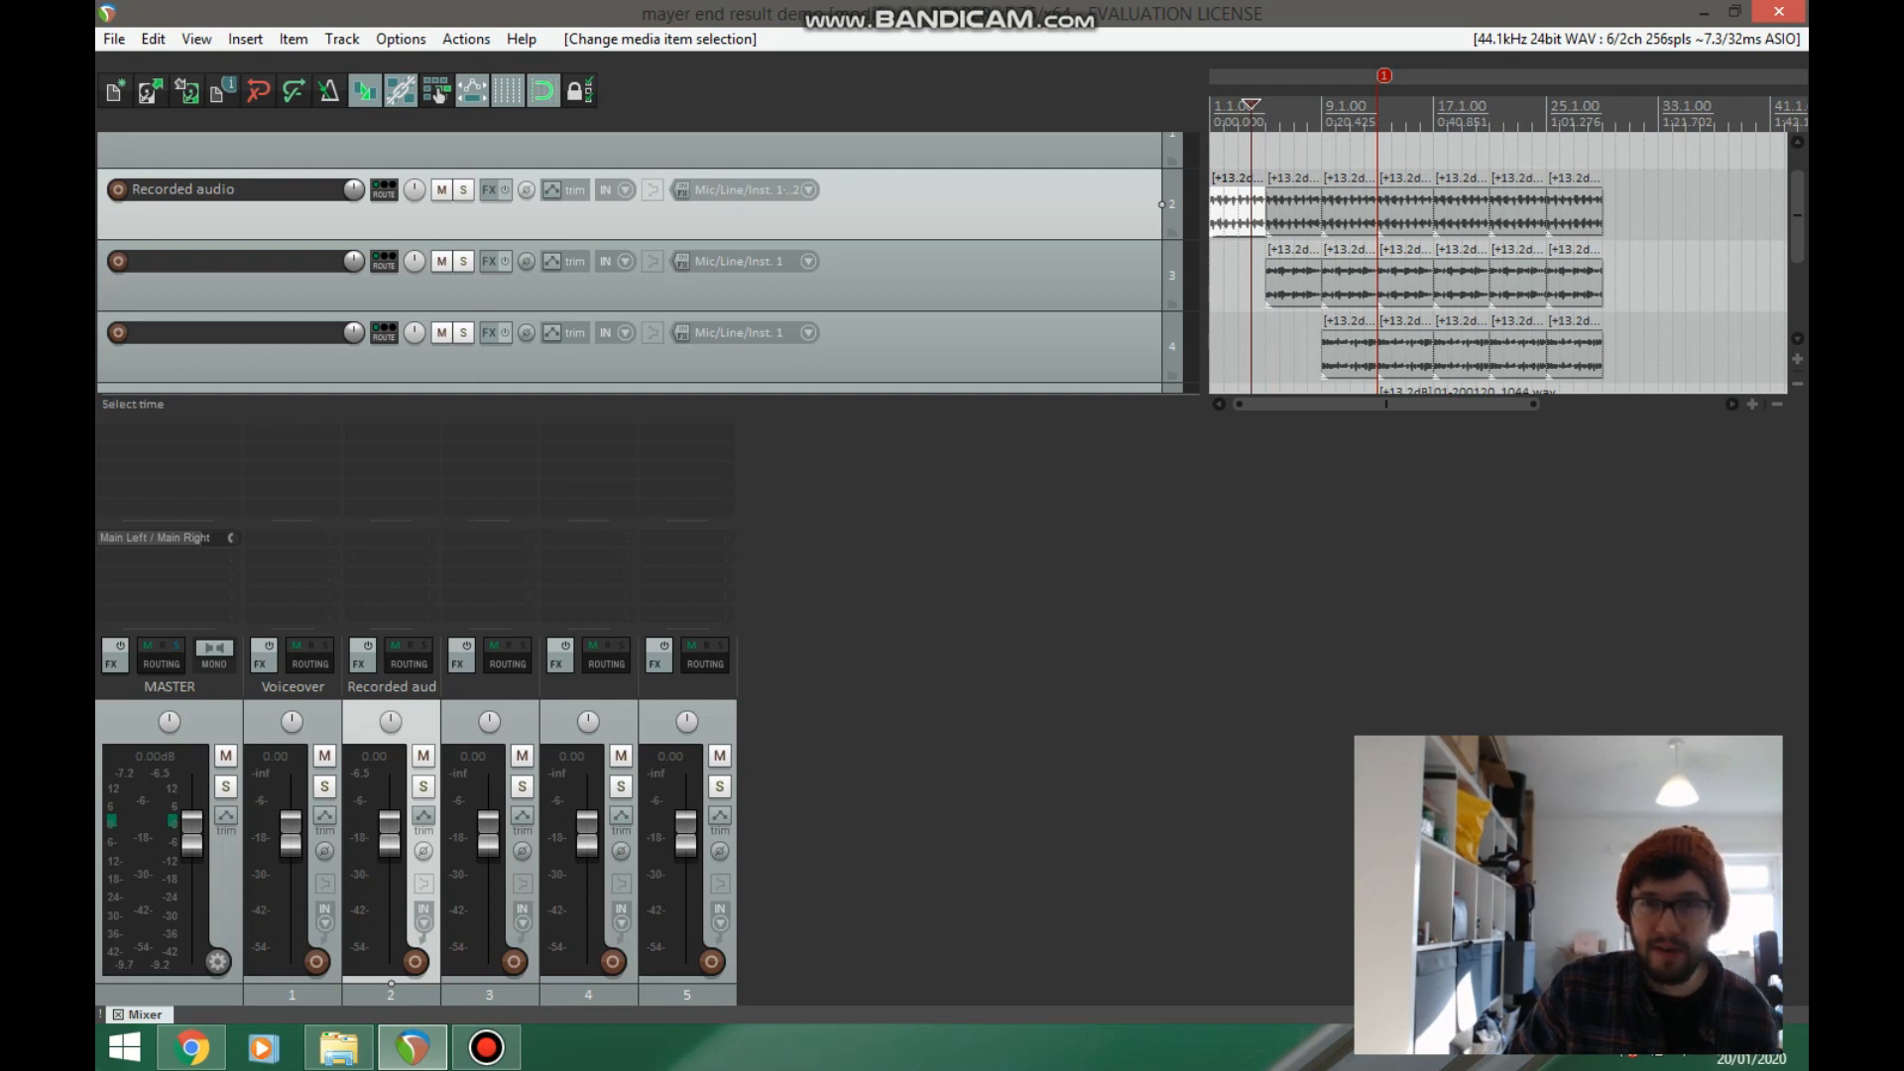
{"action": "scroll", "coordinate": [1527, 258], "scroll_direction": "down", "scroll_amount": 2}
{"action": "scroll", "coordinate": [1797, 218], "scroll_direction": "up", "scroll_amount": 1}
{"action": "scroll", "coordinate": [1796, 218], "scroll_direction": "down", "scroll_amount": 4}
{"action": "scroll", "coordinate": [1676, 257], "scroll_direction": "up", "scroll_amount": 3}
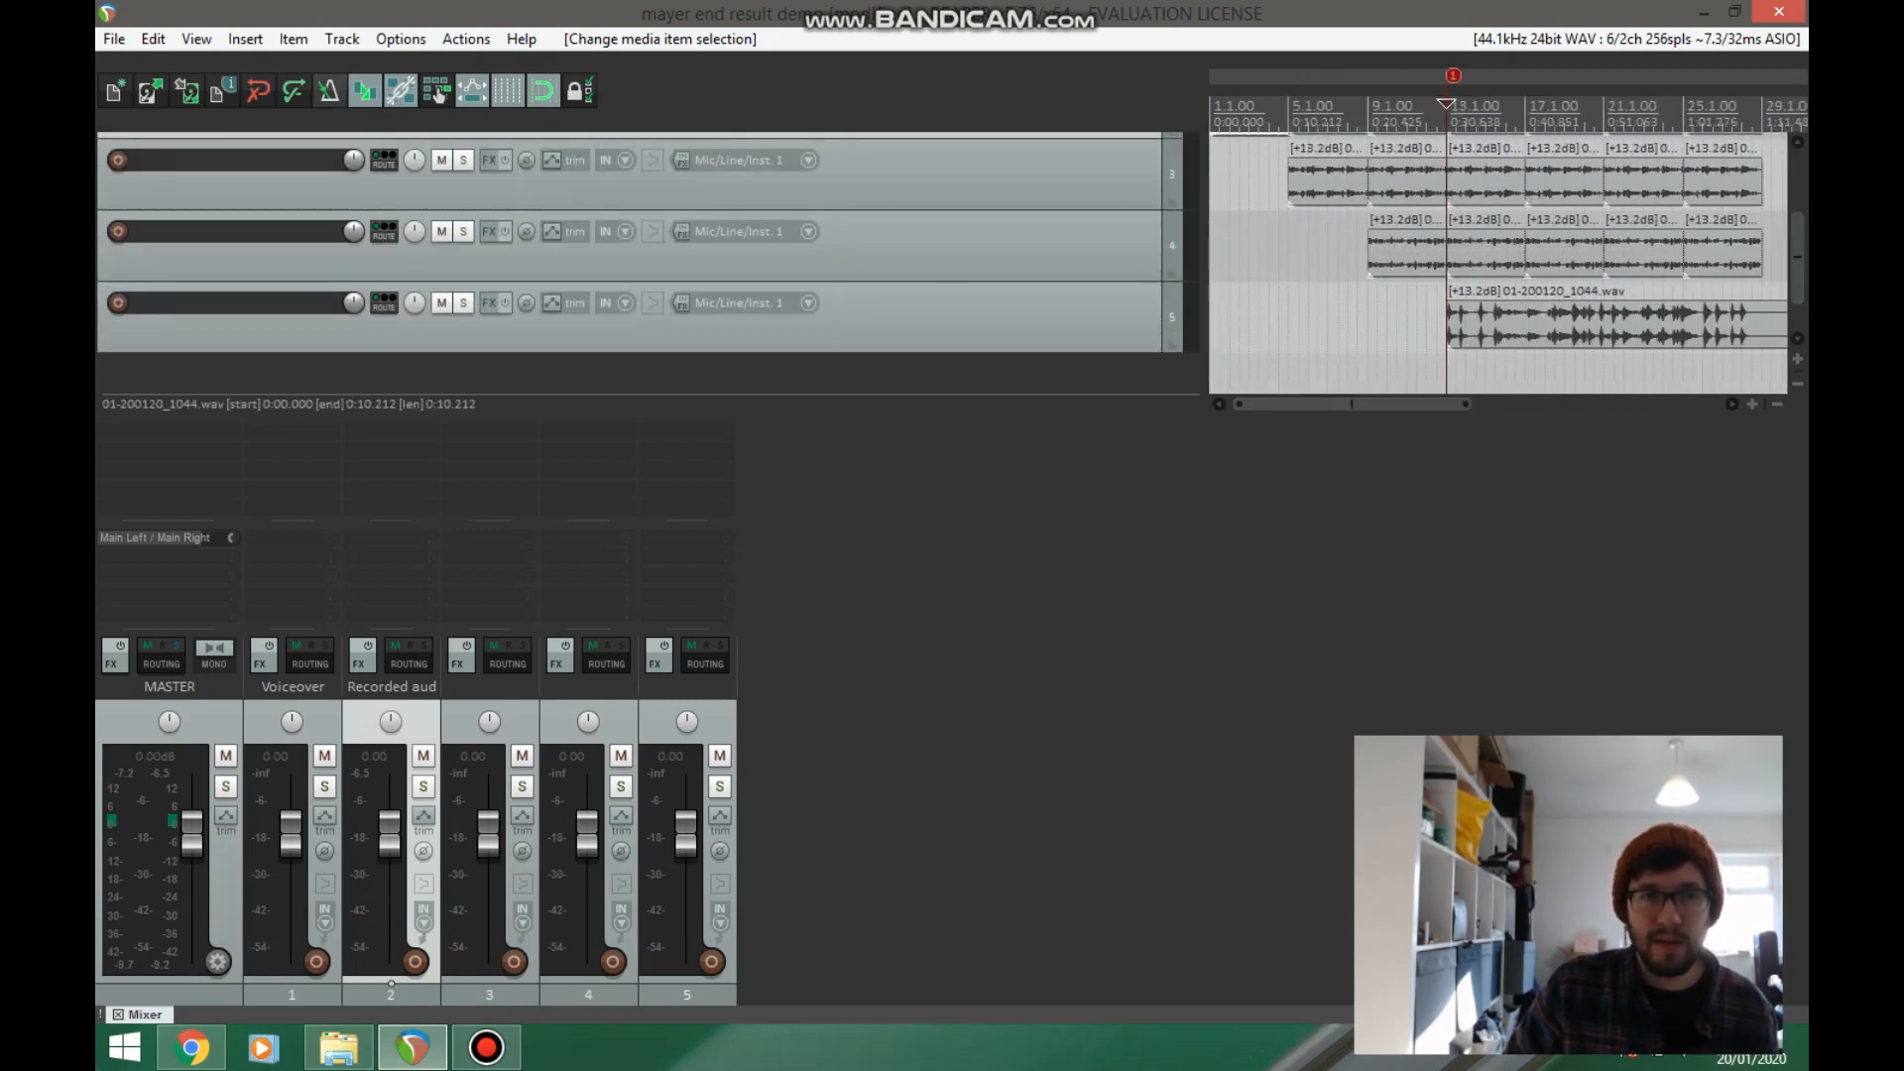
{"action": "key", "text": "space"}
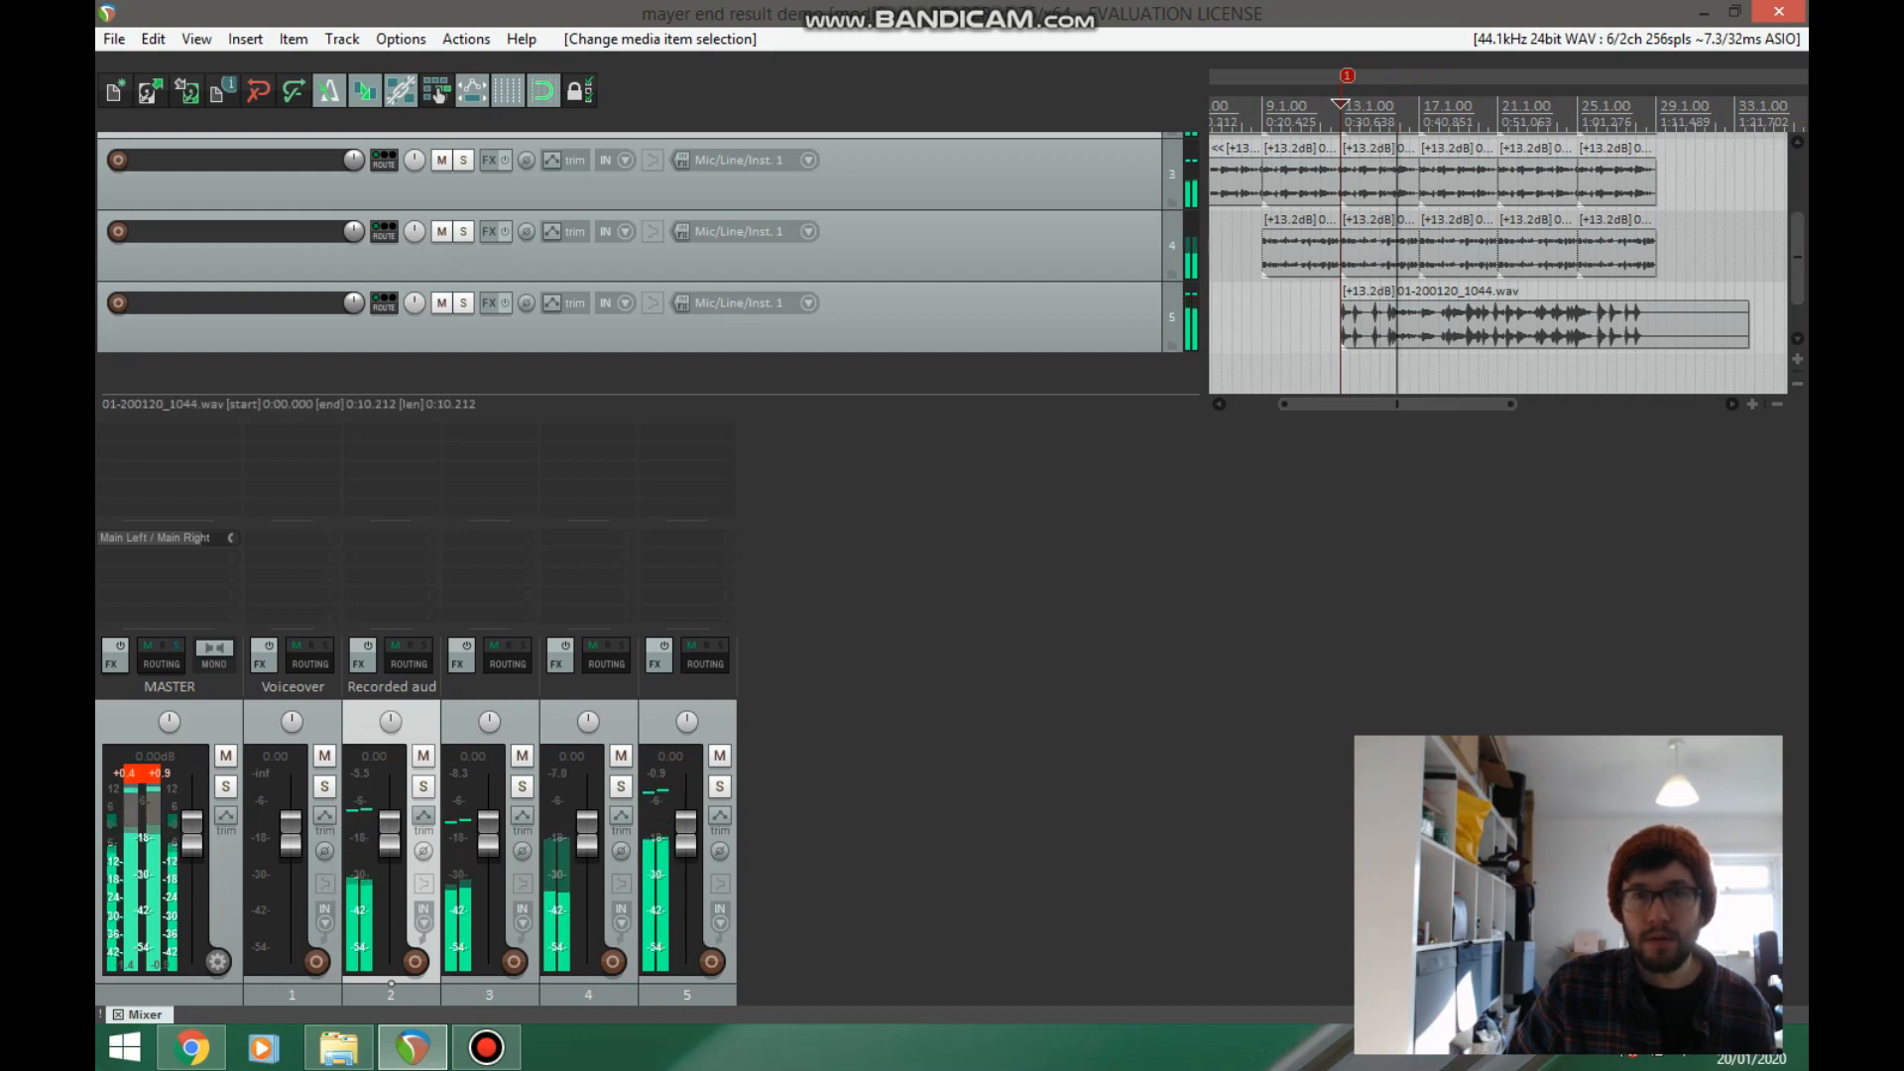
{"action": "key", "text": "space"}
{"action": "left_click", "coordinate": [329, 91]}
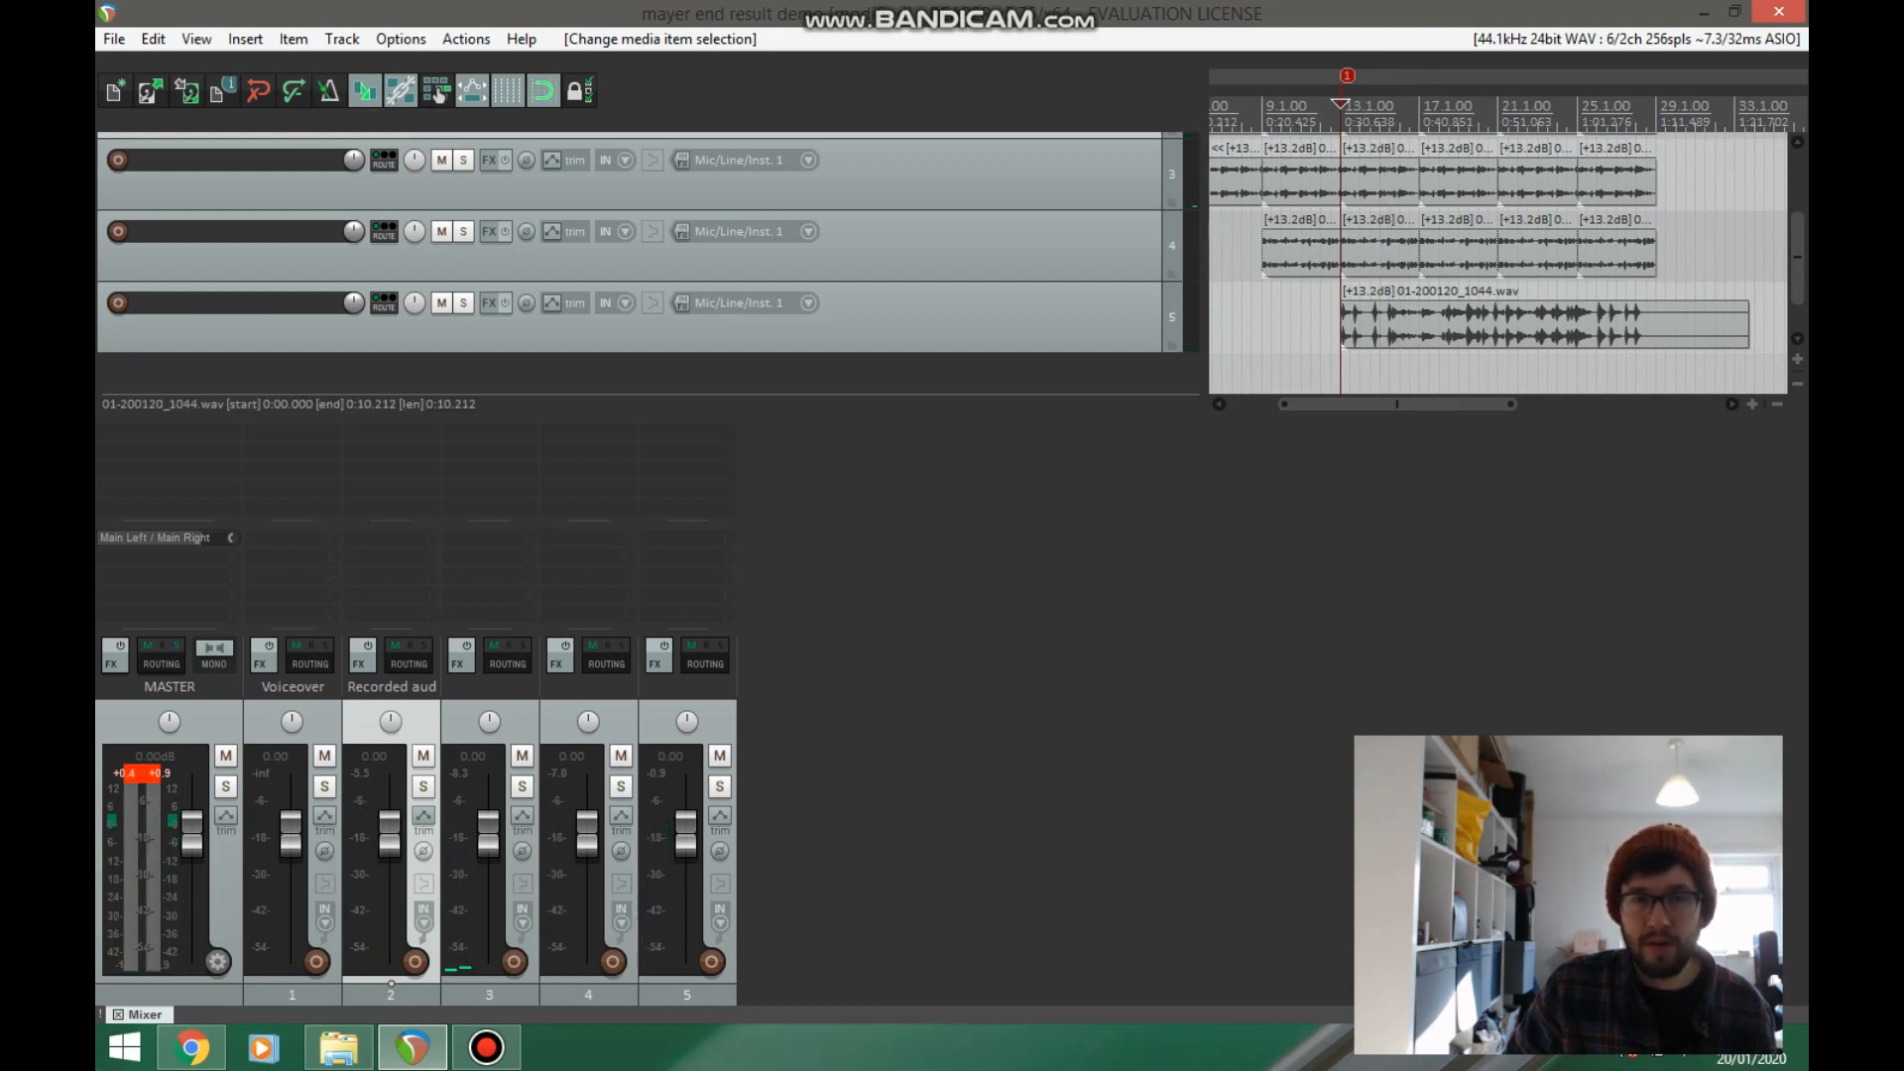
- Lower the volume of tracks 2 to 4 together to -6.51 dB and play back the mix from bar 13
{"action": "left_click", "coordinate": [476, 260]}
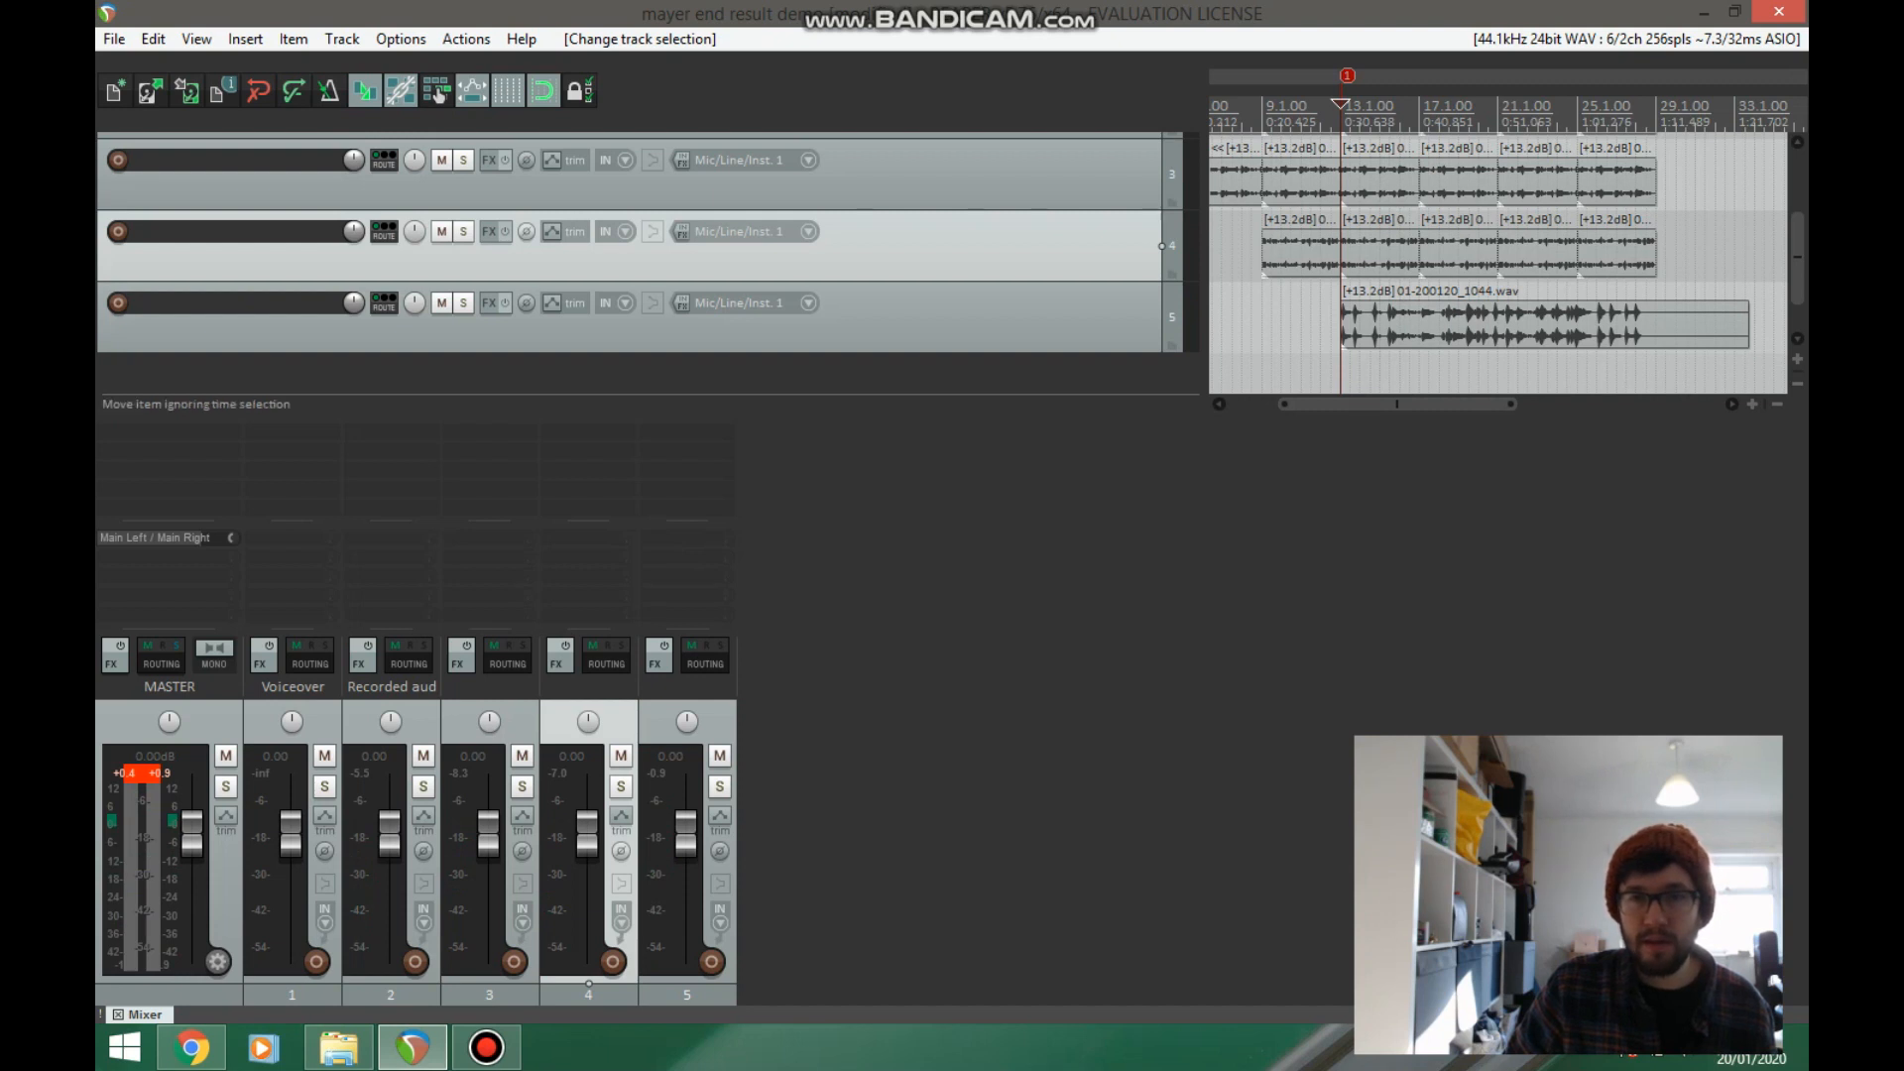
{"action": "left_click", "coordinate": [390, 994], "text": "shift"}
{"action": "left_click_drag", "start_coordinate": [390, 833], "coordinate": [389, 855]}
{"action": "key", "text": "space"}
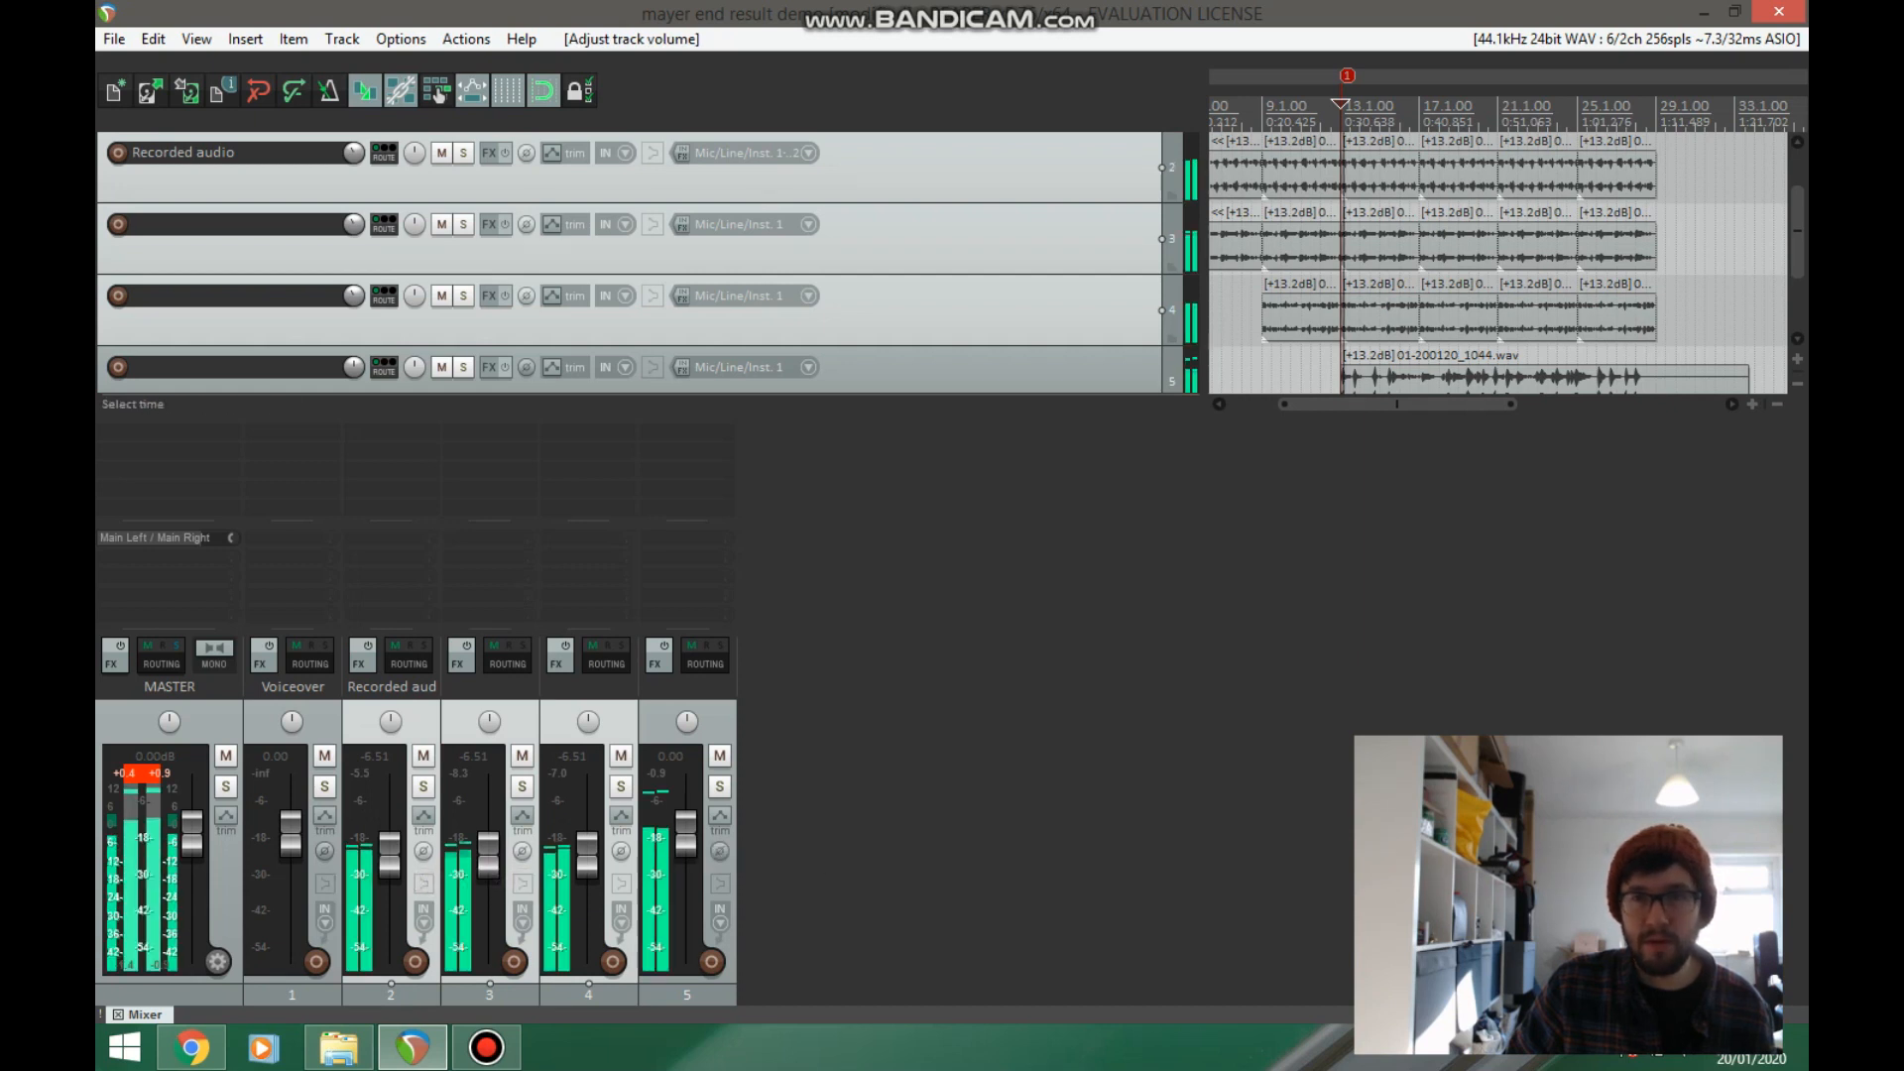
{"action": "key", "text": "space"}
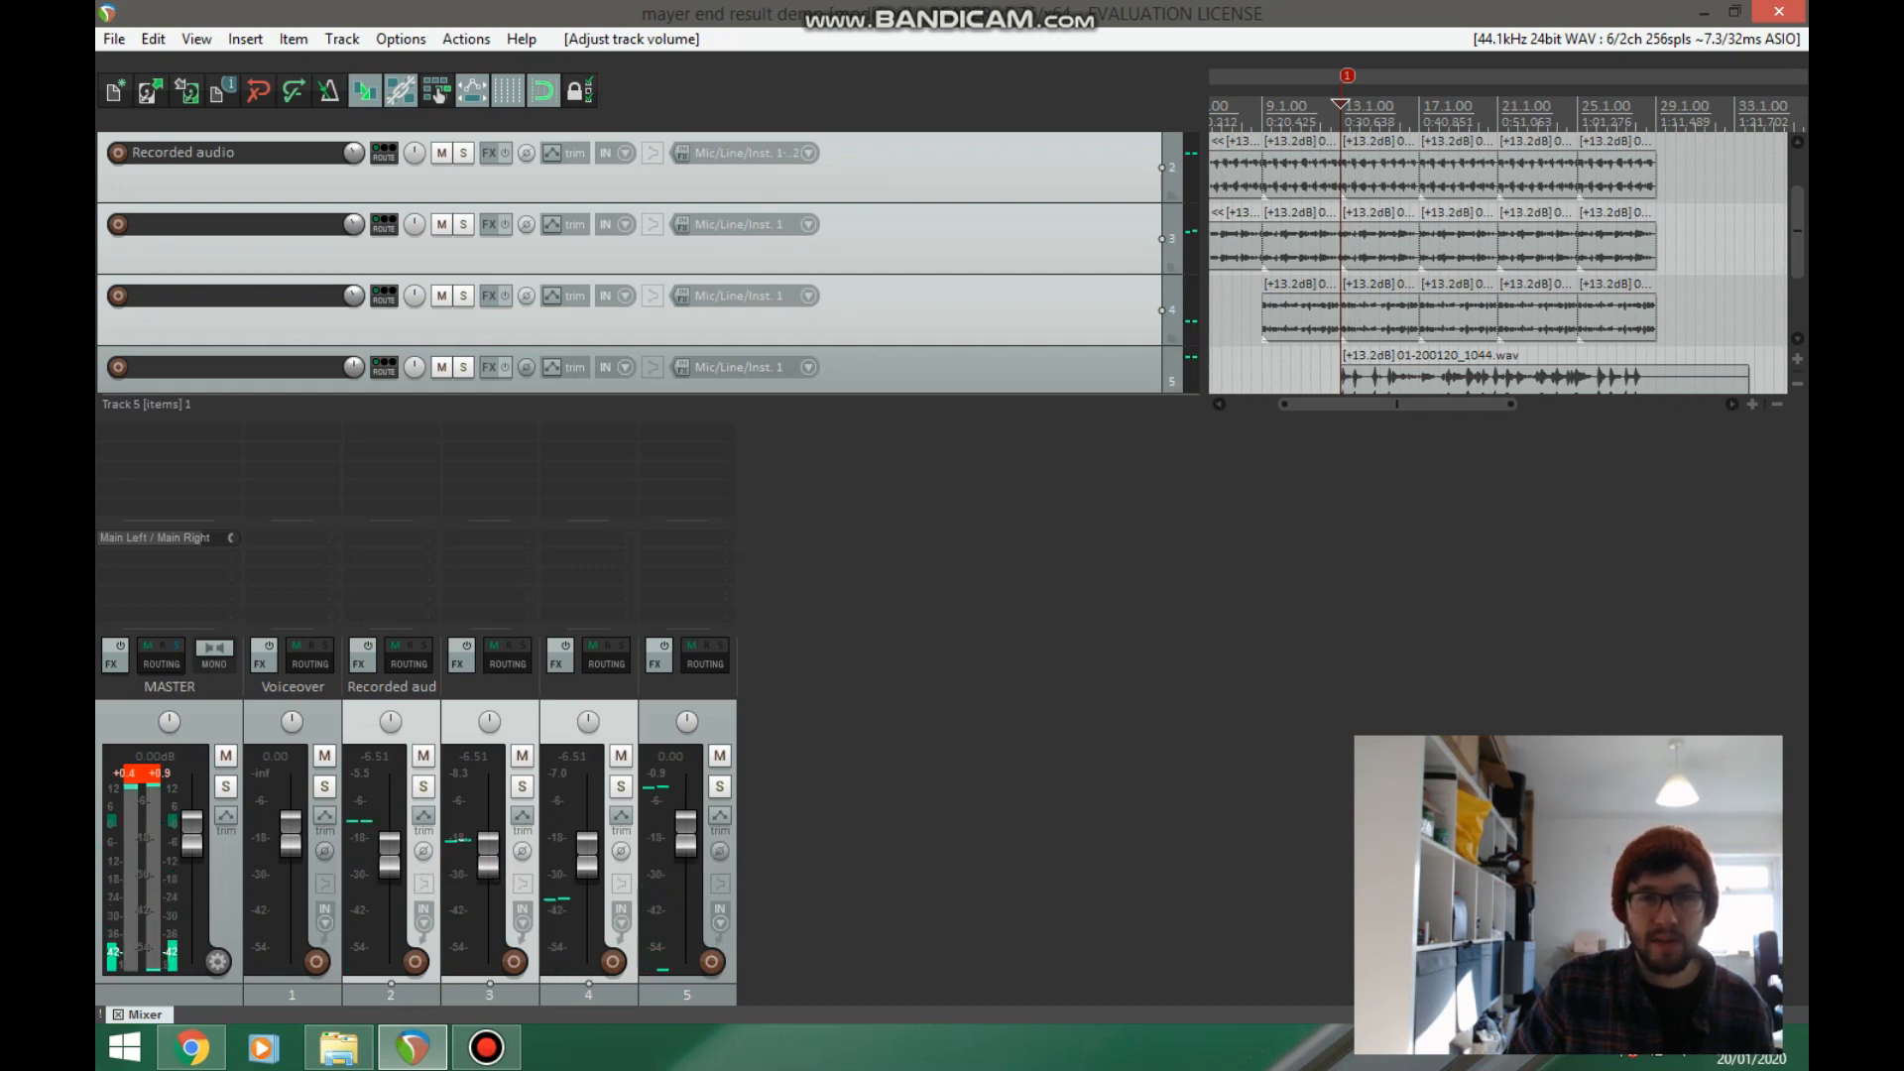
- Insert the Kontakt 5 (8 out) virtual instrument on a new track and accept adding its output tracks
{"action": "scroll", "coordinate": [1498, 262], "scroll_direction": "up", "scroll_amount": 2}
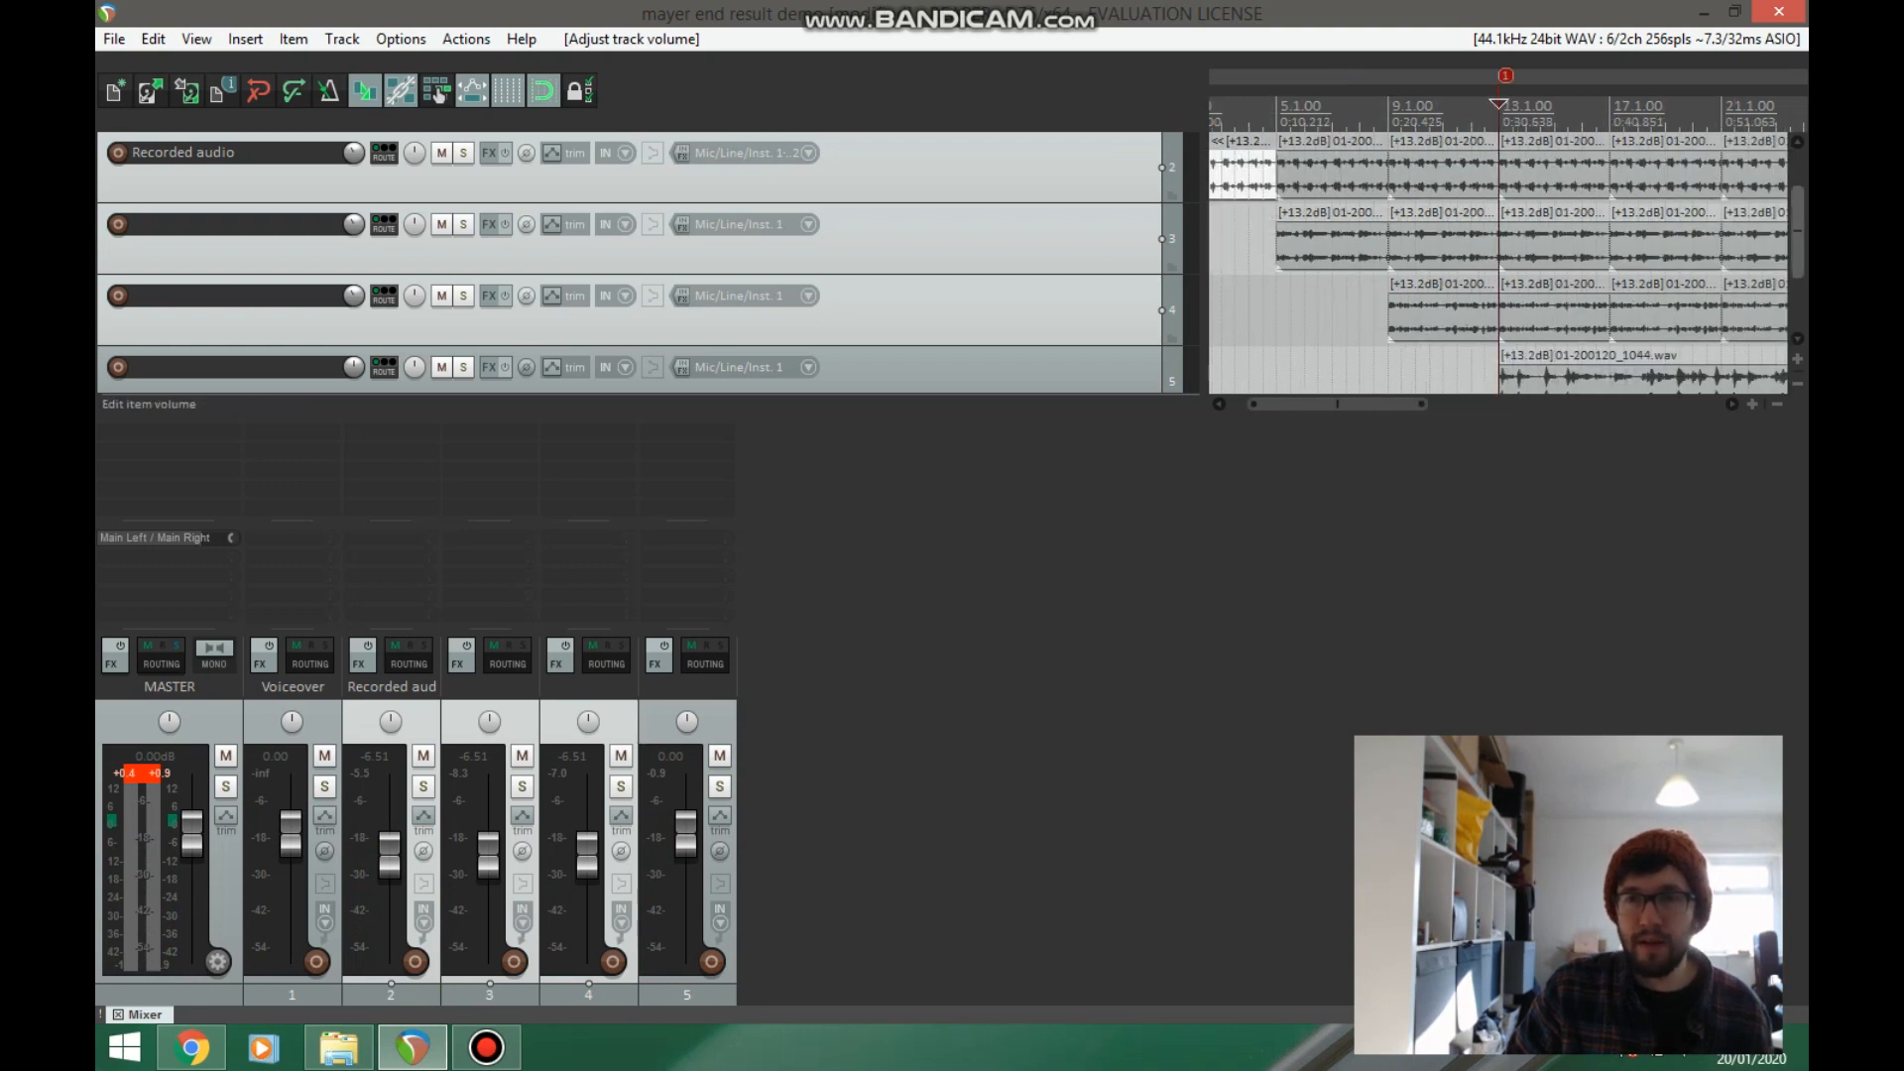
{"action": "scroll", "coordinate": [1497, 262], "scroll_direction": "up", "scroll_amount": 1}
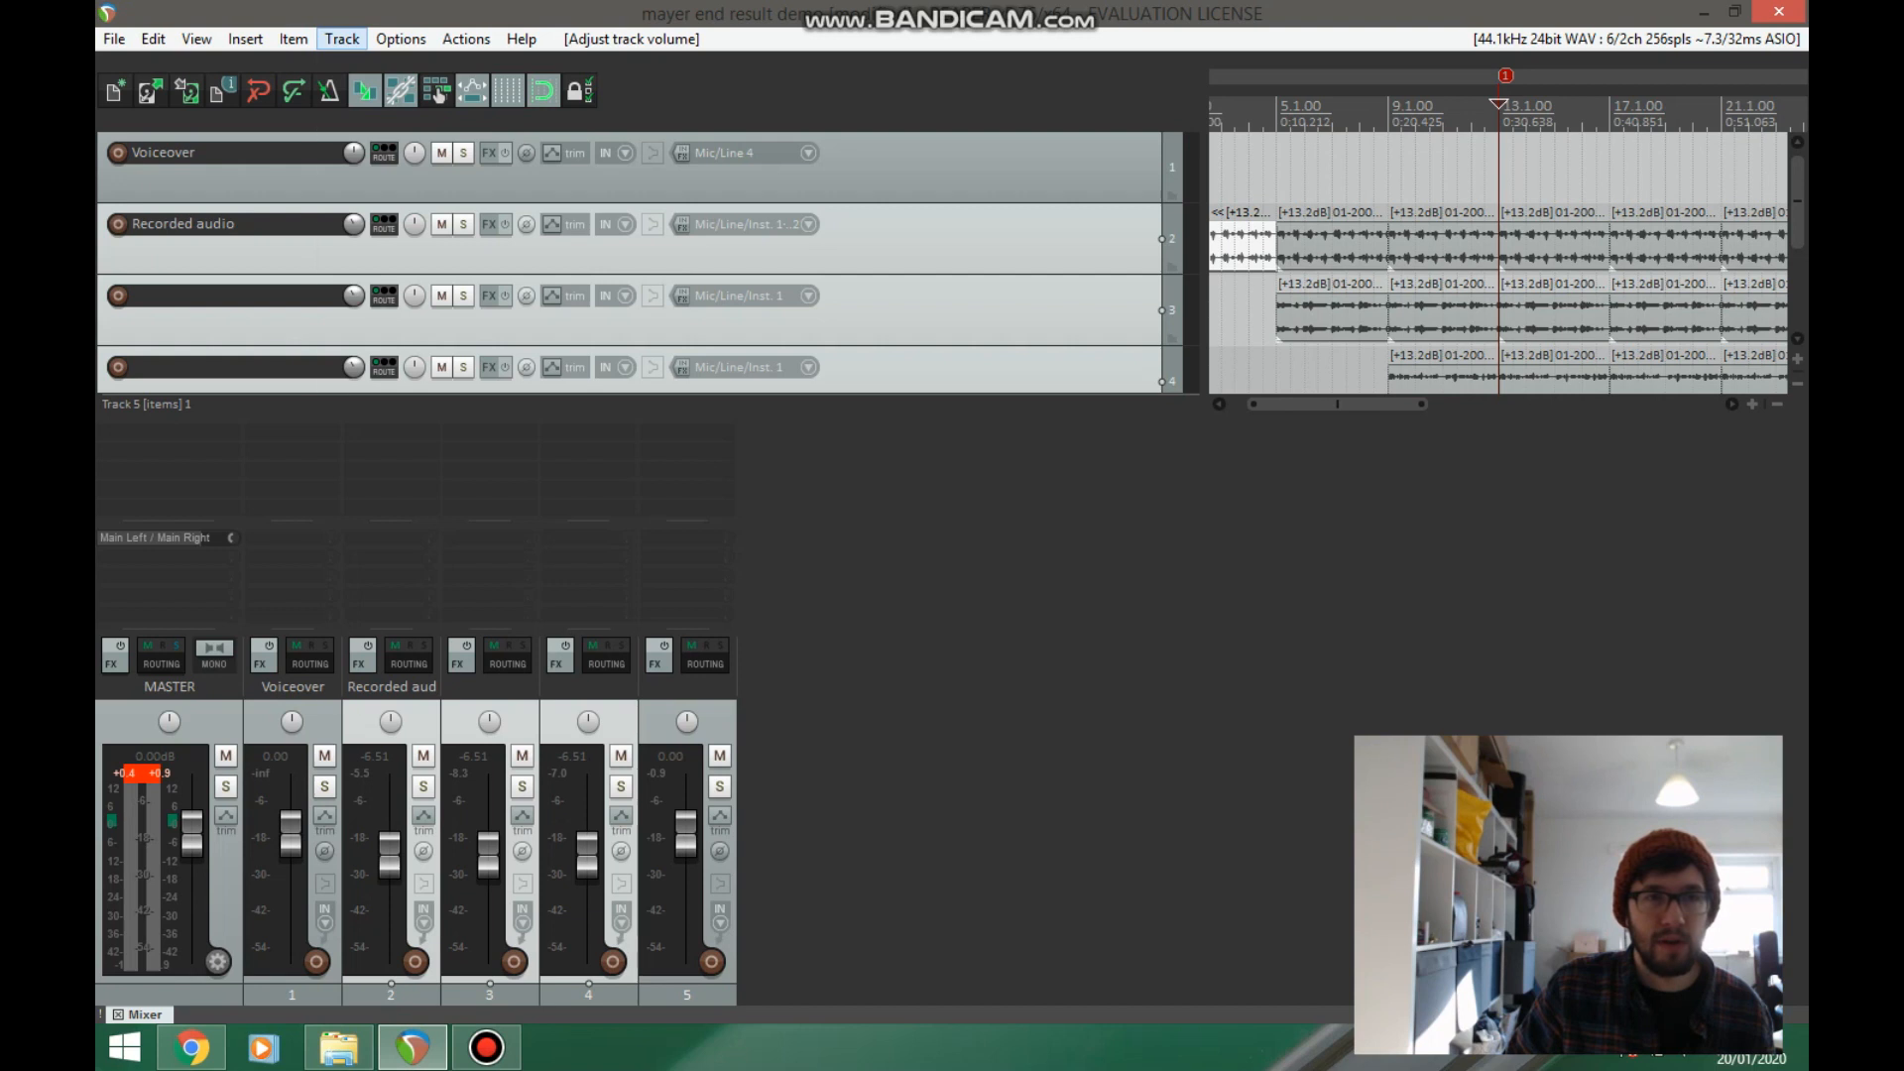
{"action": "left_click", "coordinate": [342, 39]}
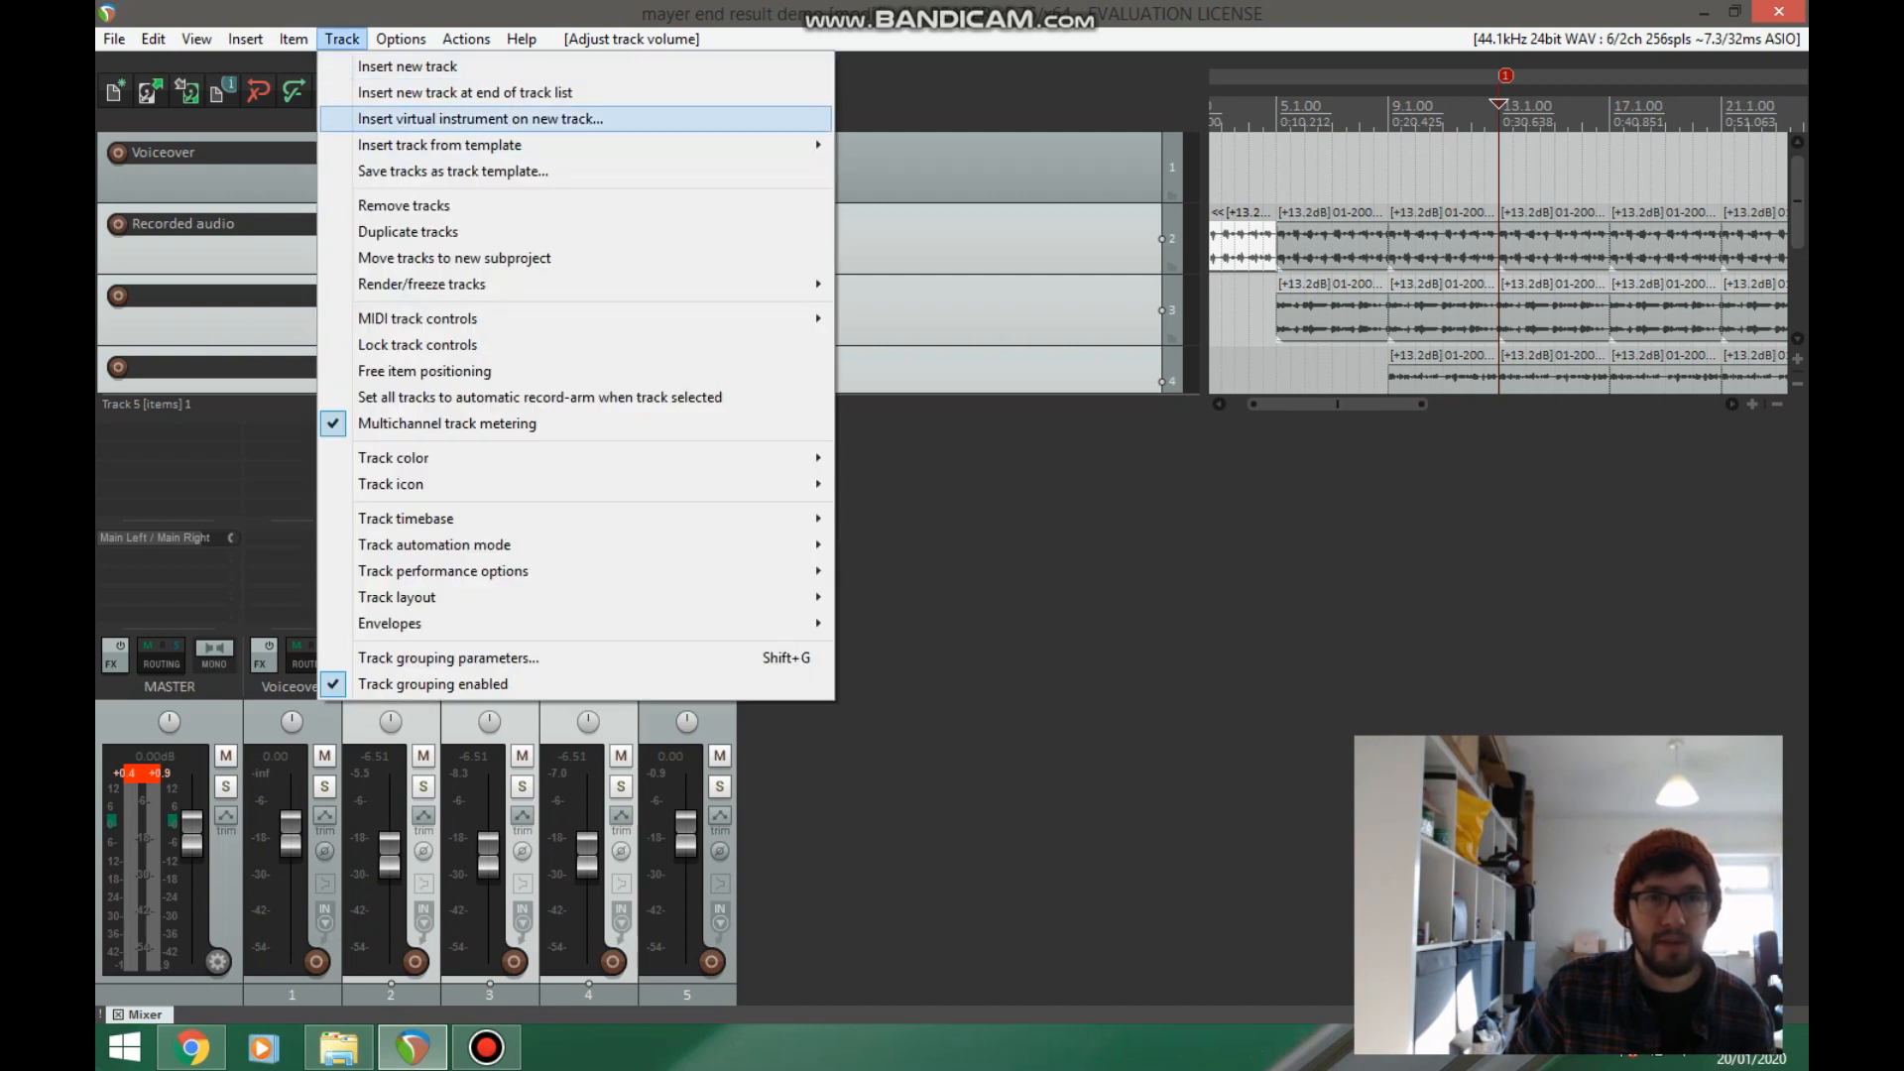
{"action": "key", "text": "Return"}
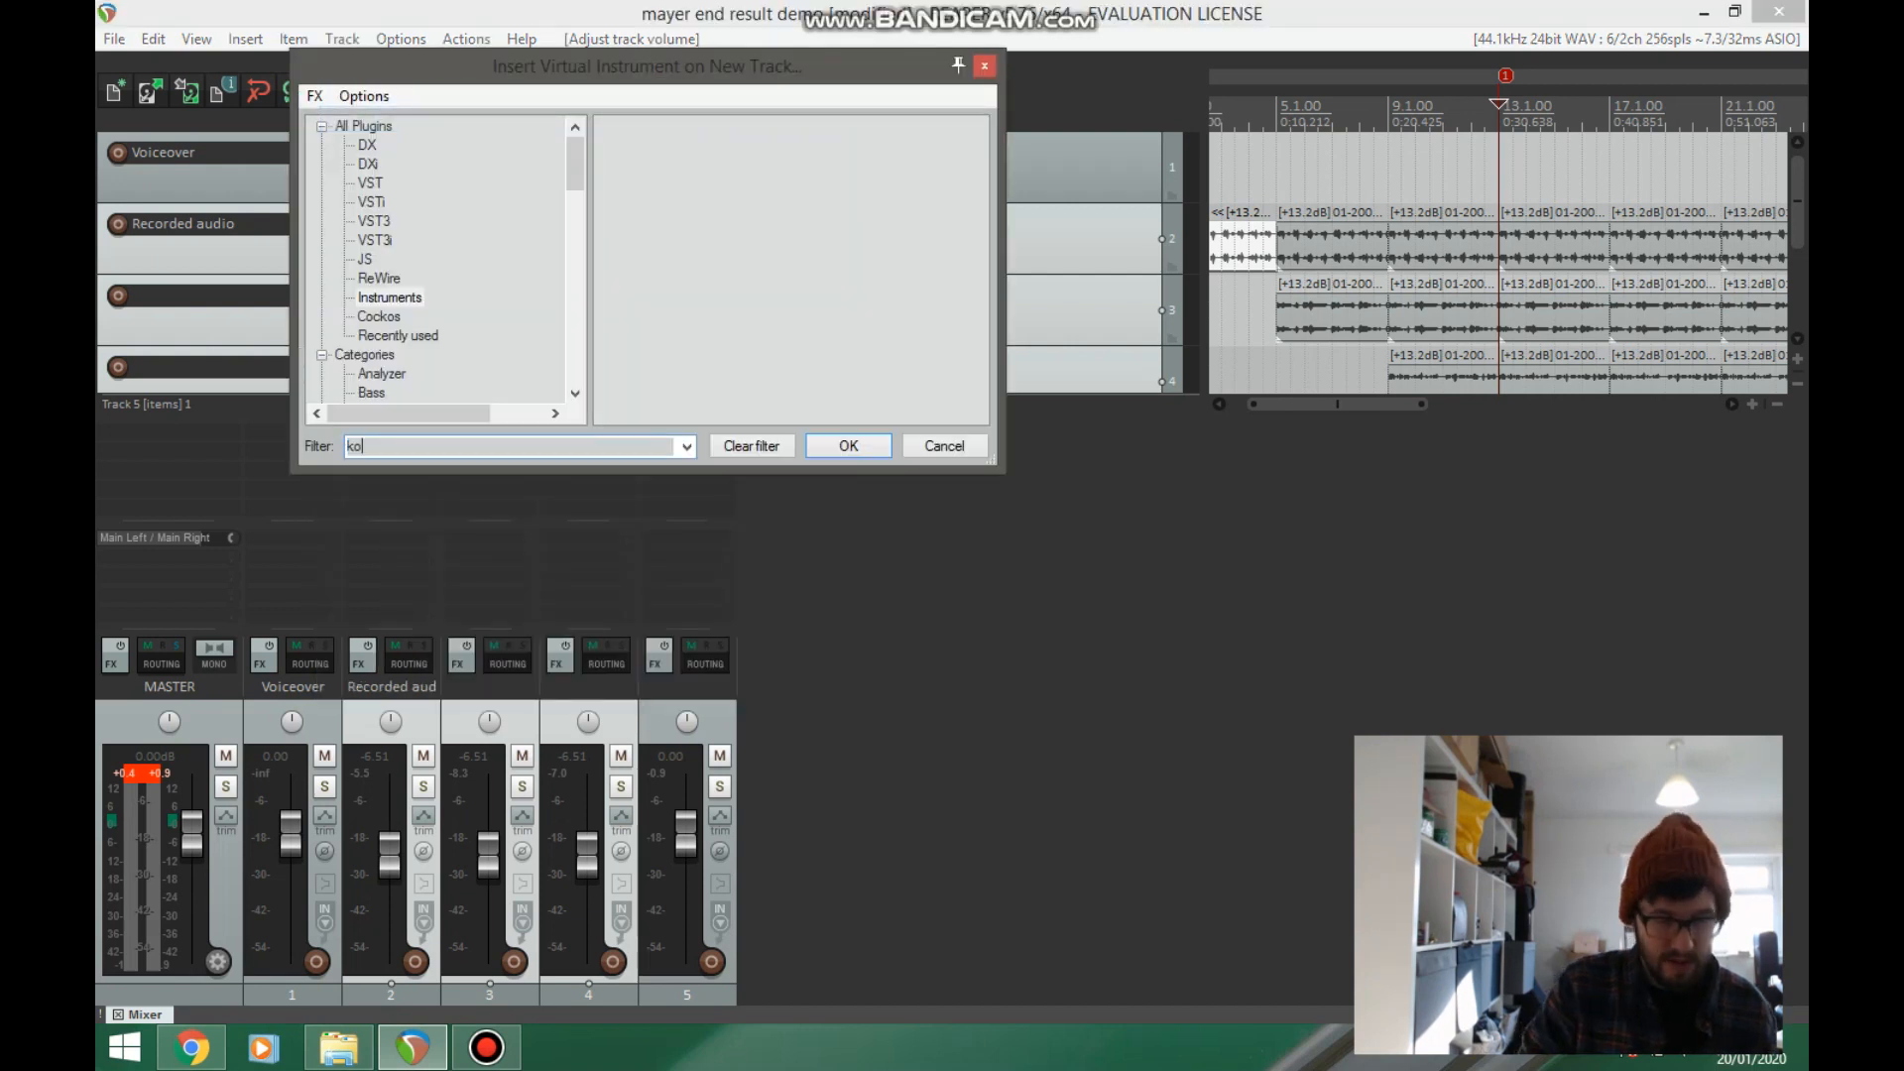
{"action": "key", "text": "Return"}
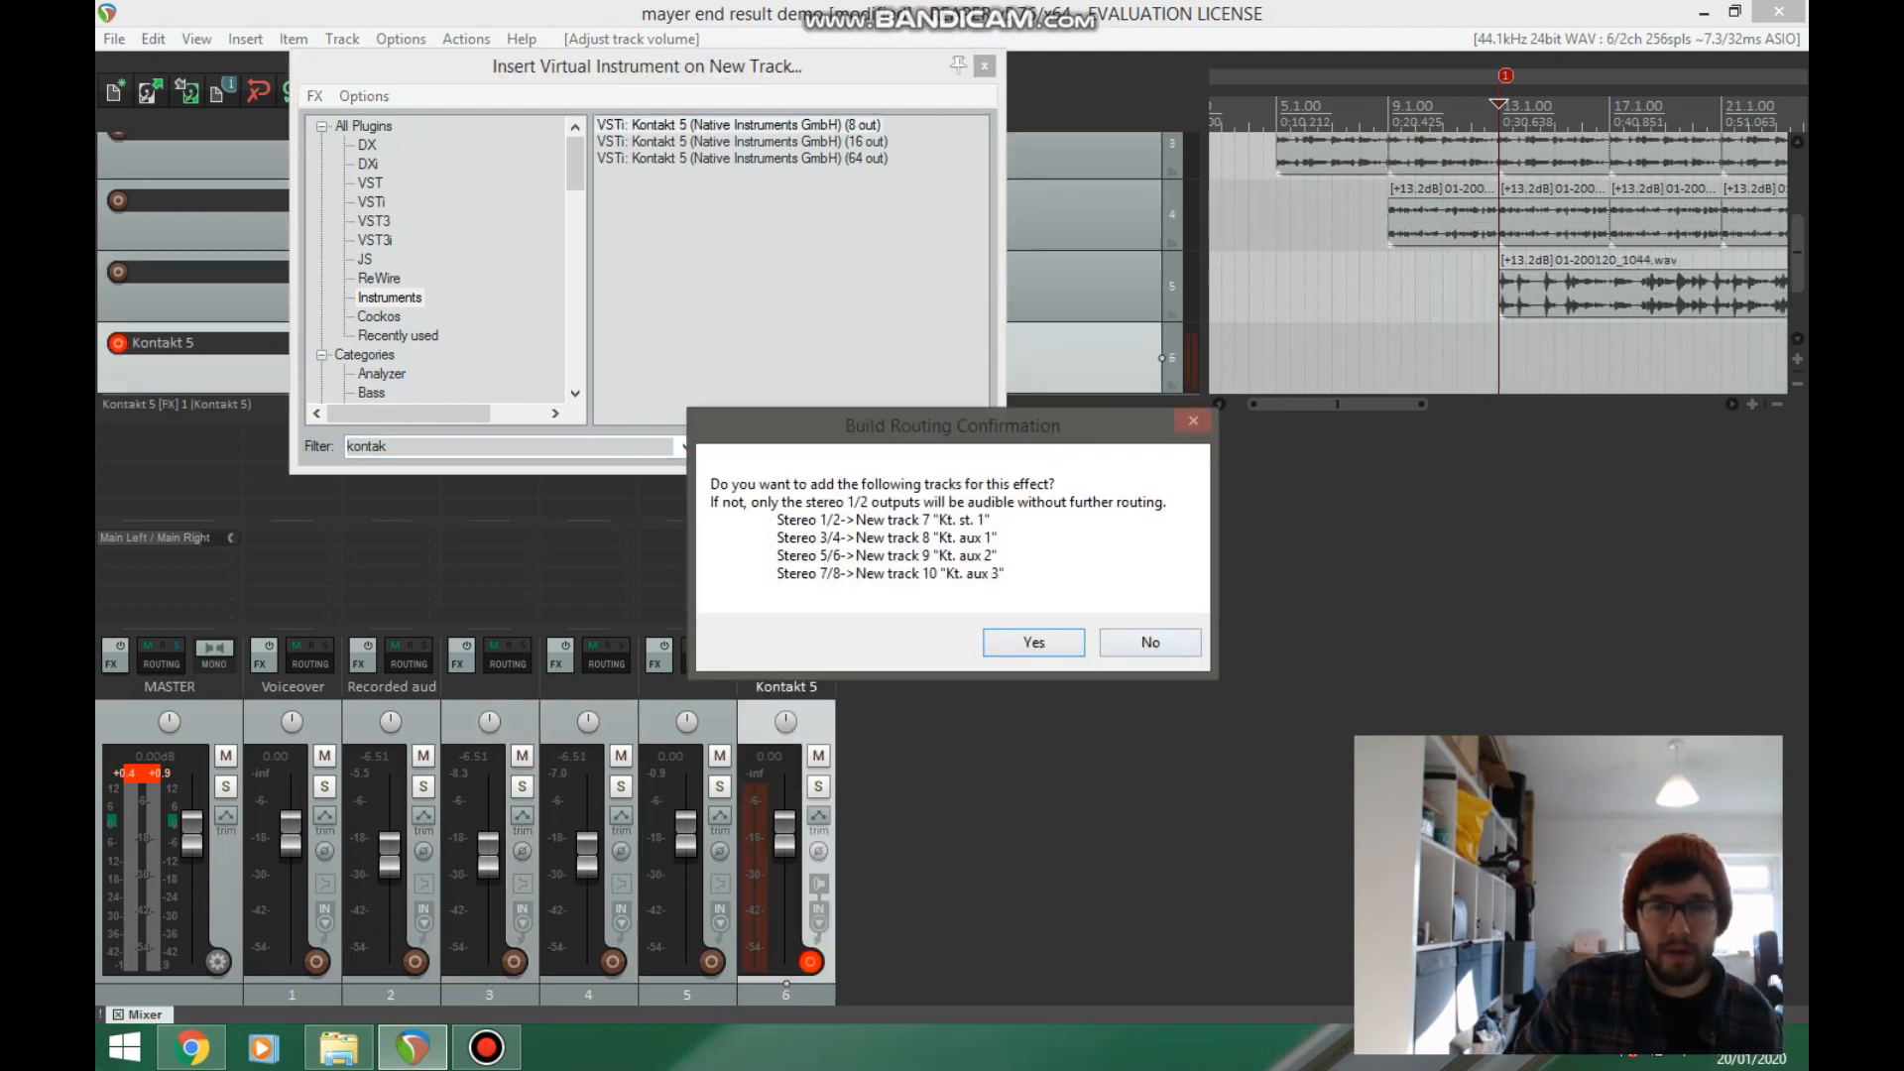
{"action": "key", "text": "Return"}
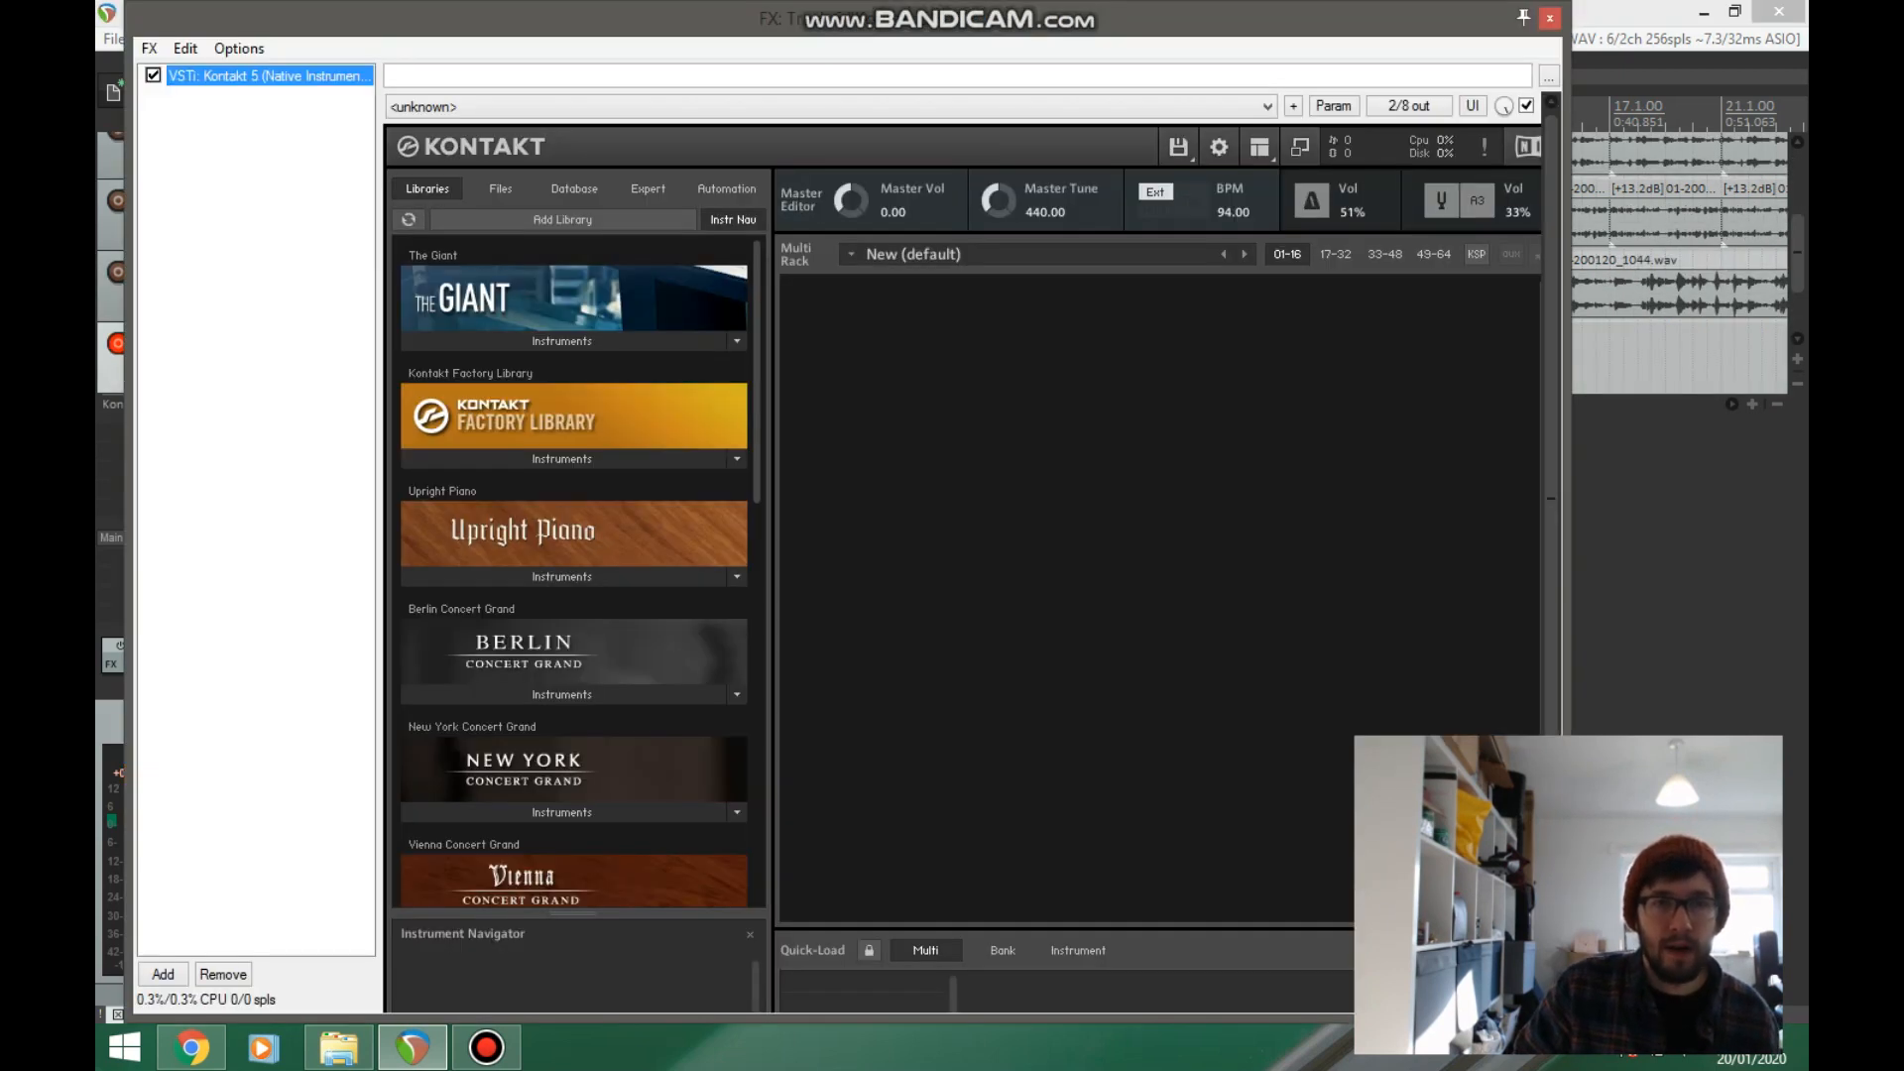
- Browse the Kontakt Factory Library and Studio Drummer instruments and load Jazz Kit.nki from the Factory Library
{"action": "left_click", "coordinate": [562, 459]}
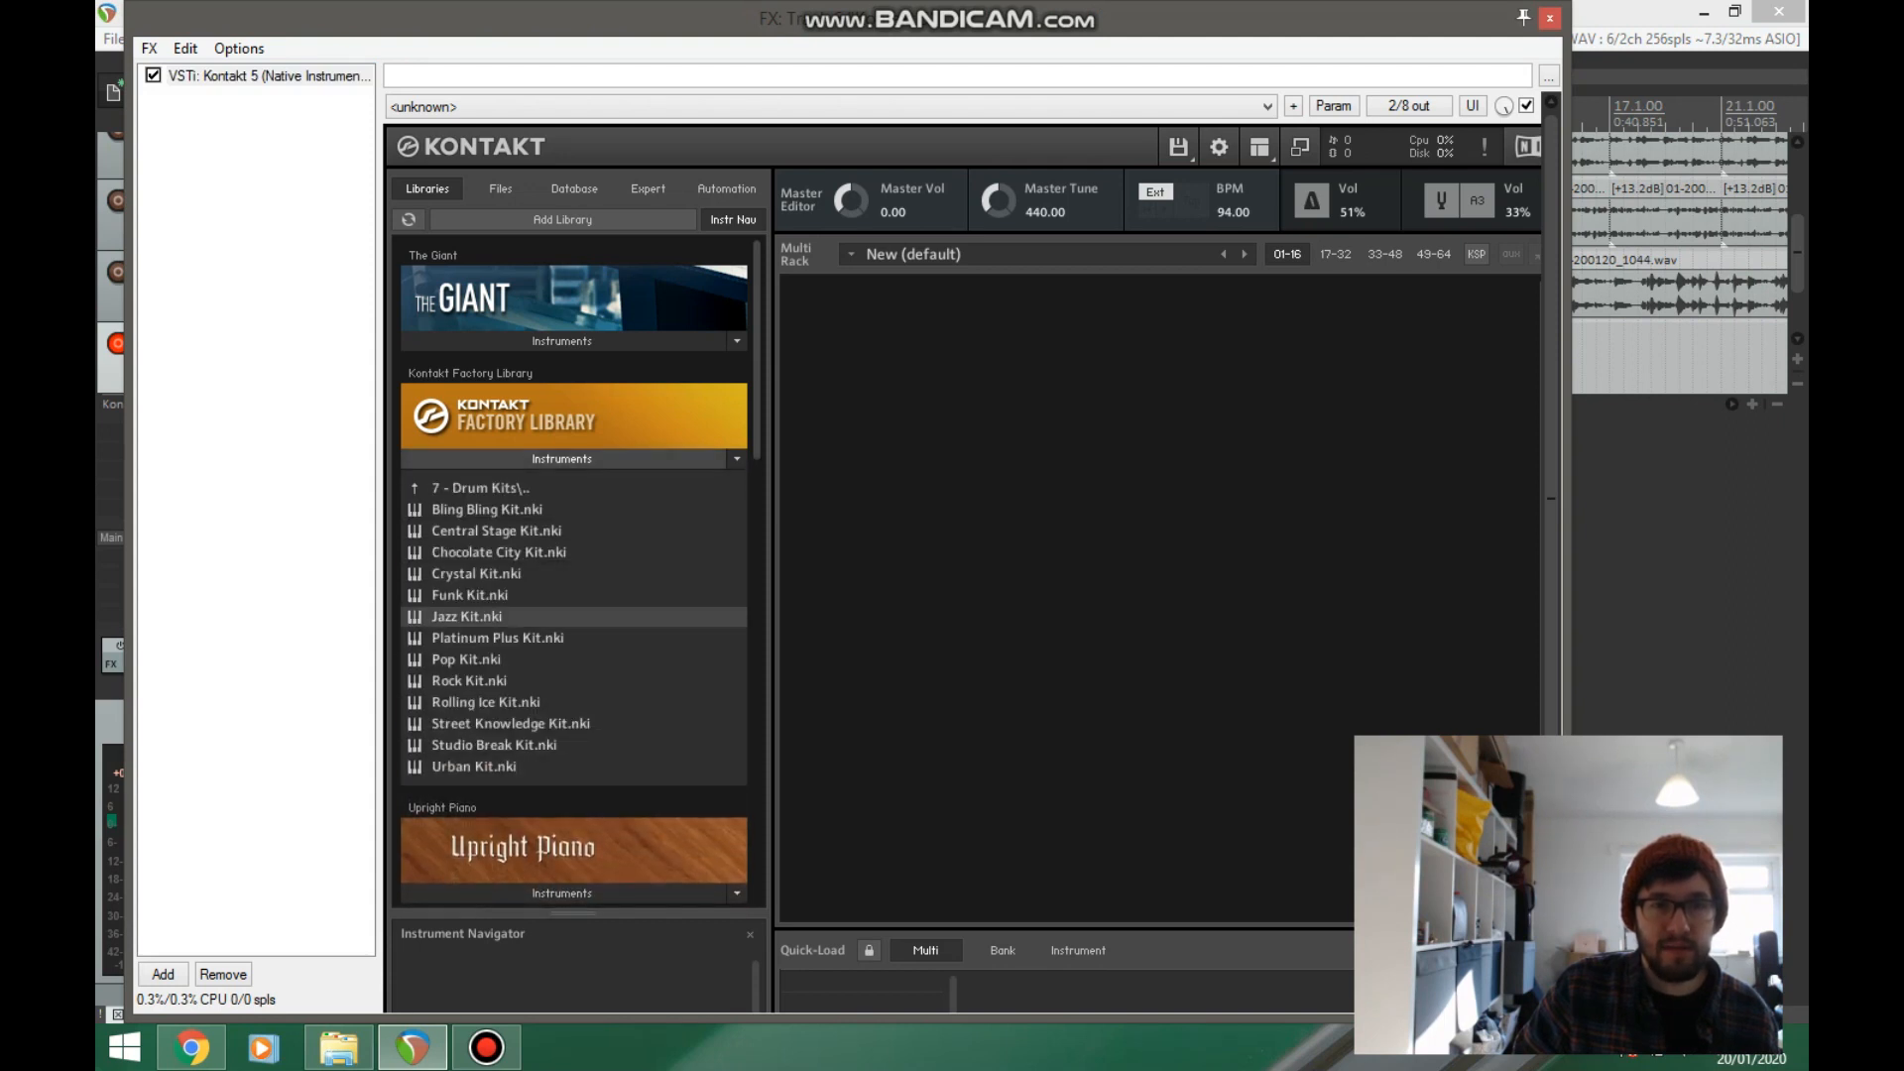
{"action": "scroll", "coordinate": [575, 616], "scroll_direction": "down", "scroll_amount": 15}
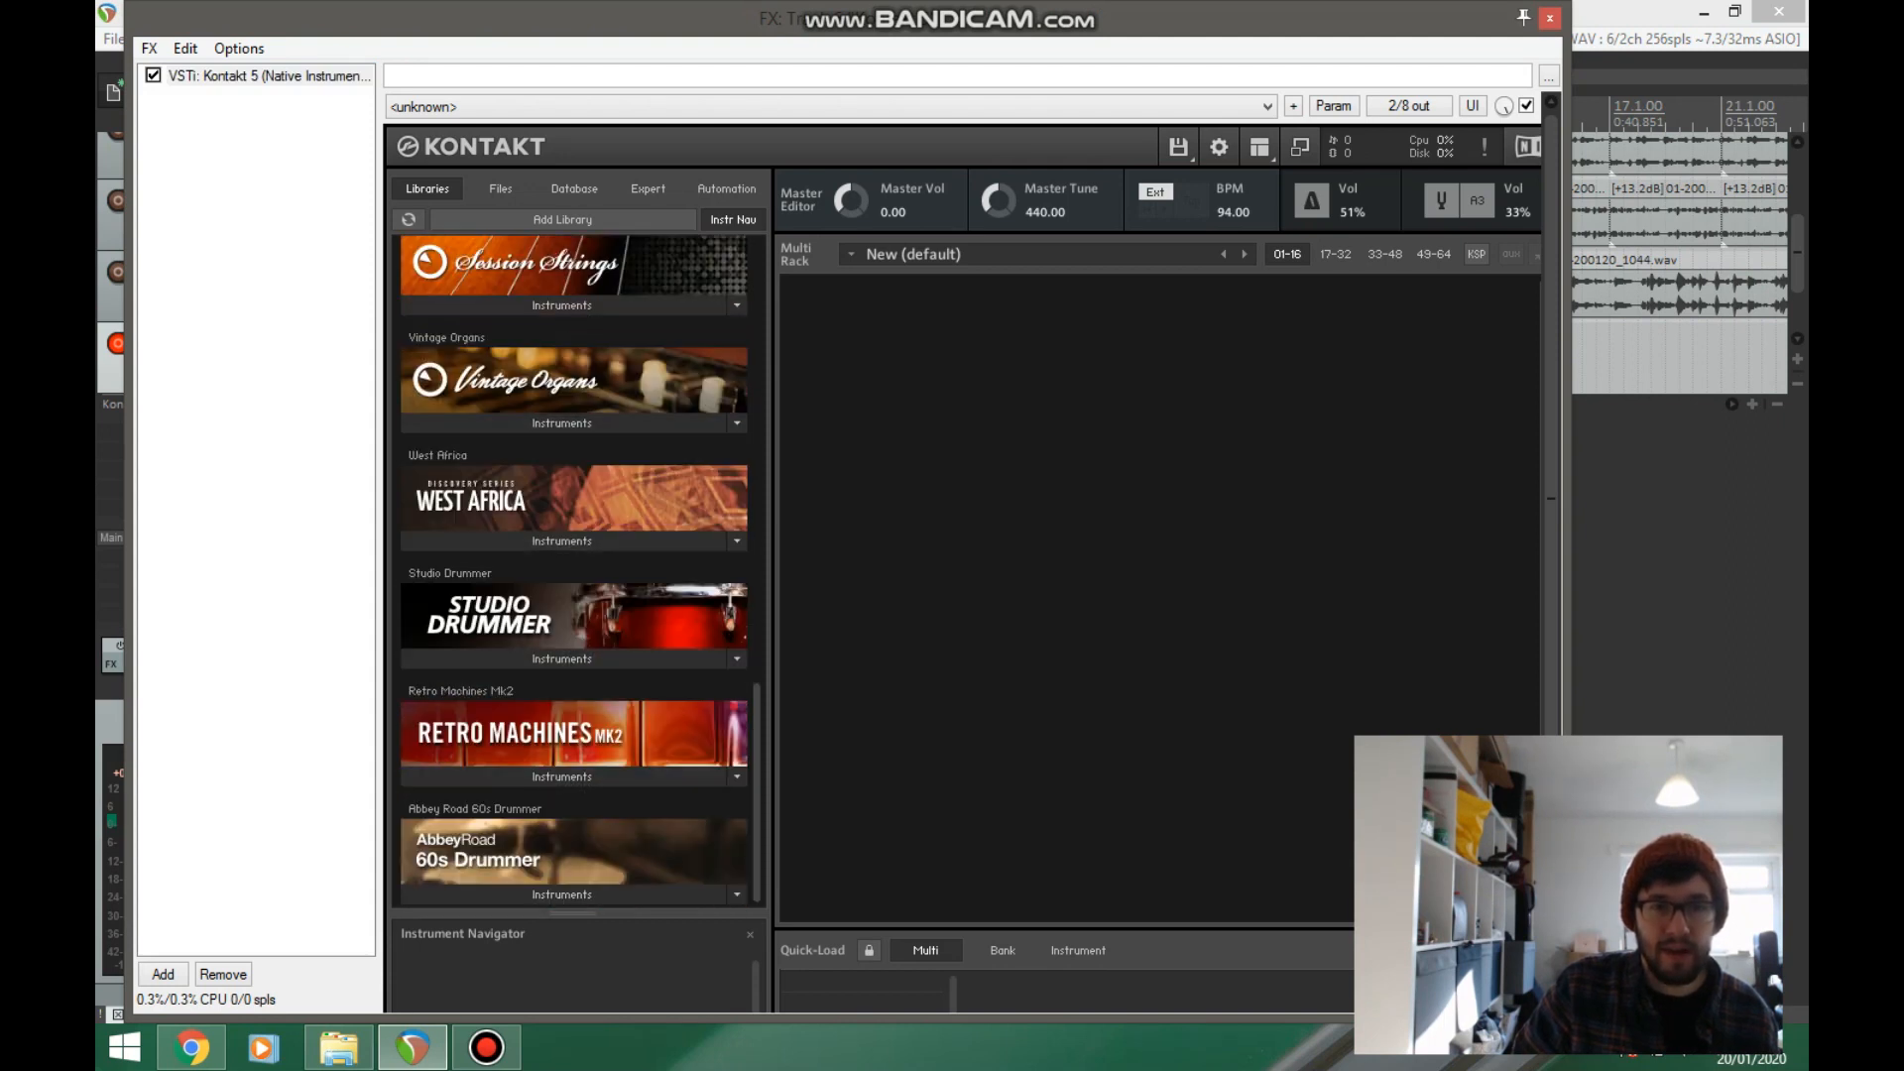
{"action": "left_click", "coordinate": [562, 659]}
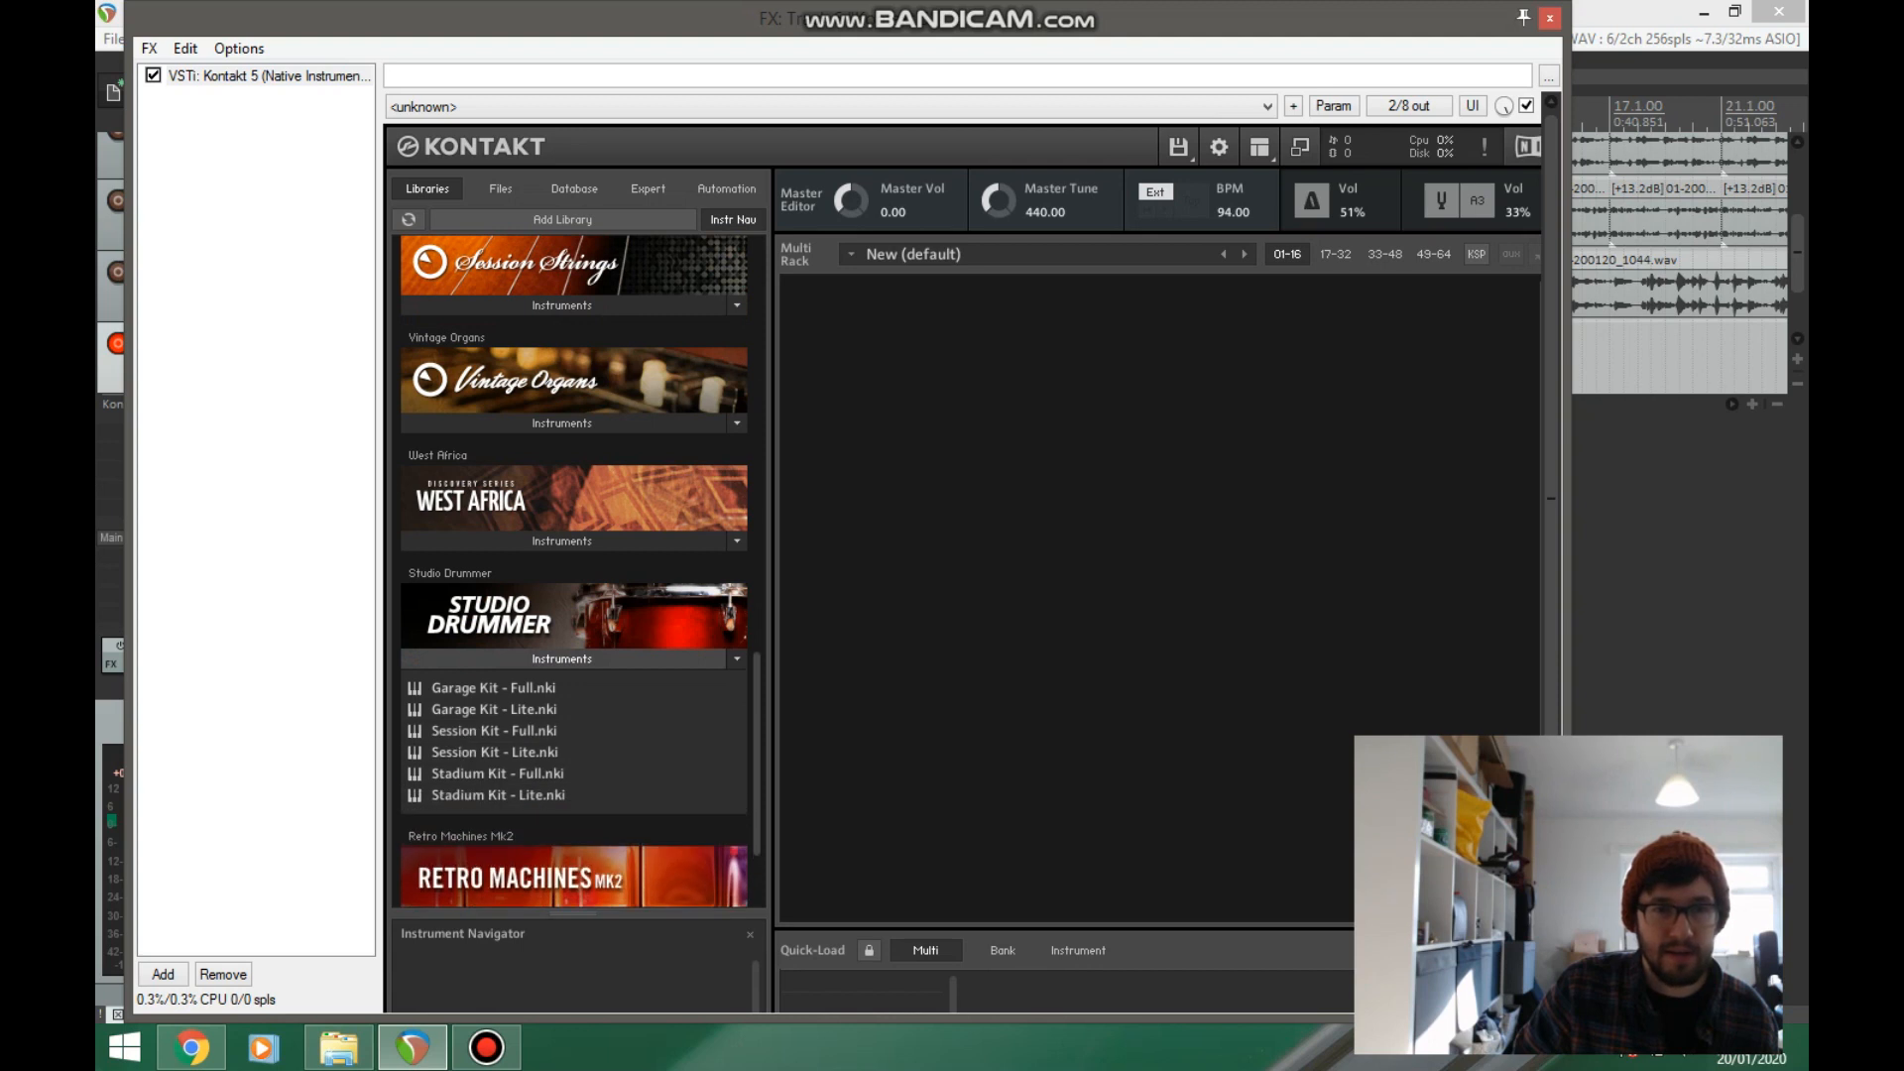
{"action": "scroll", "coordinate": [575, 616], "scroll_direction": "up", "scroll_amount": 15}
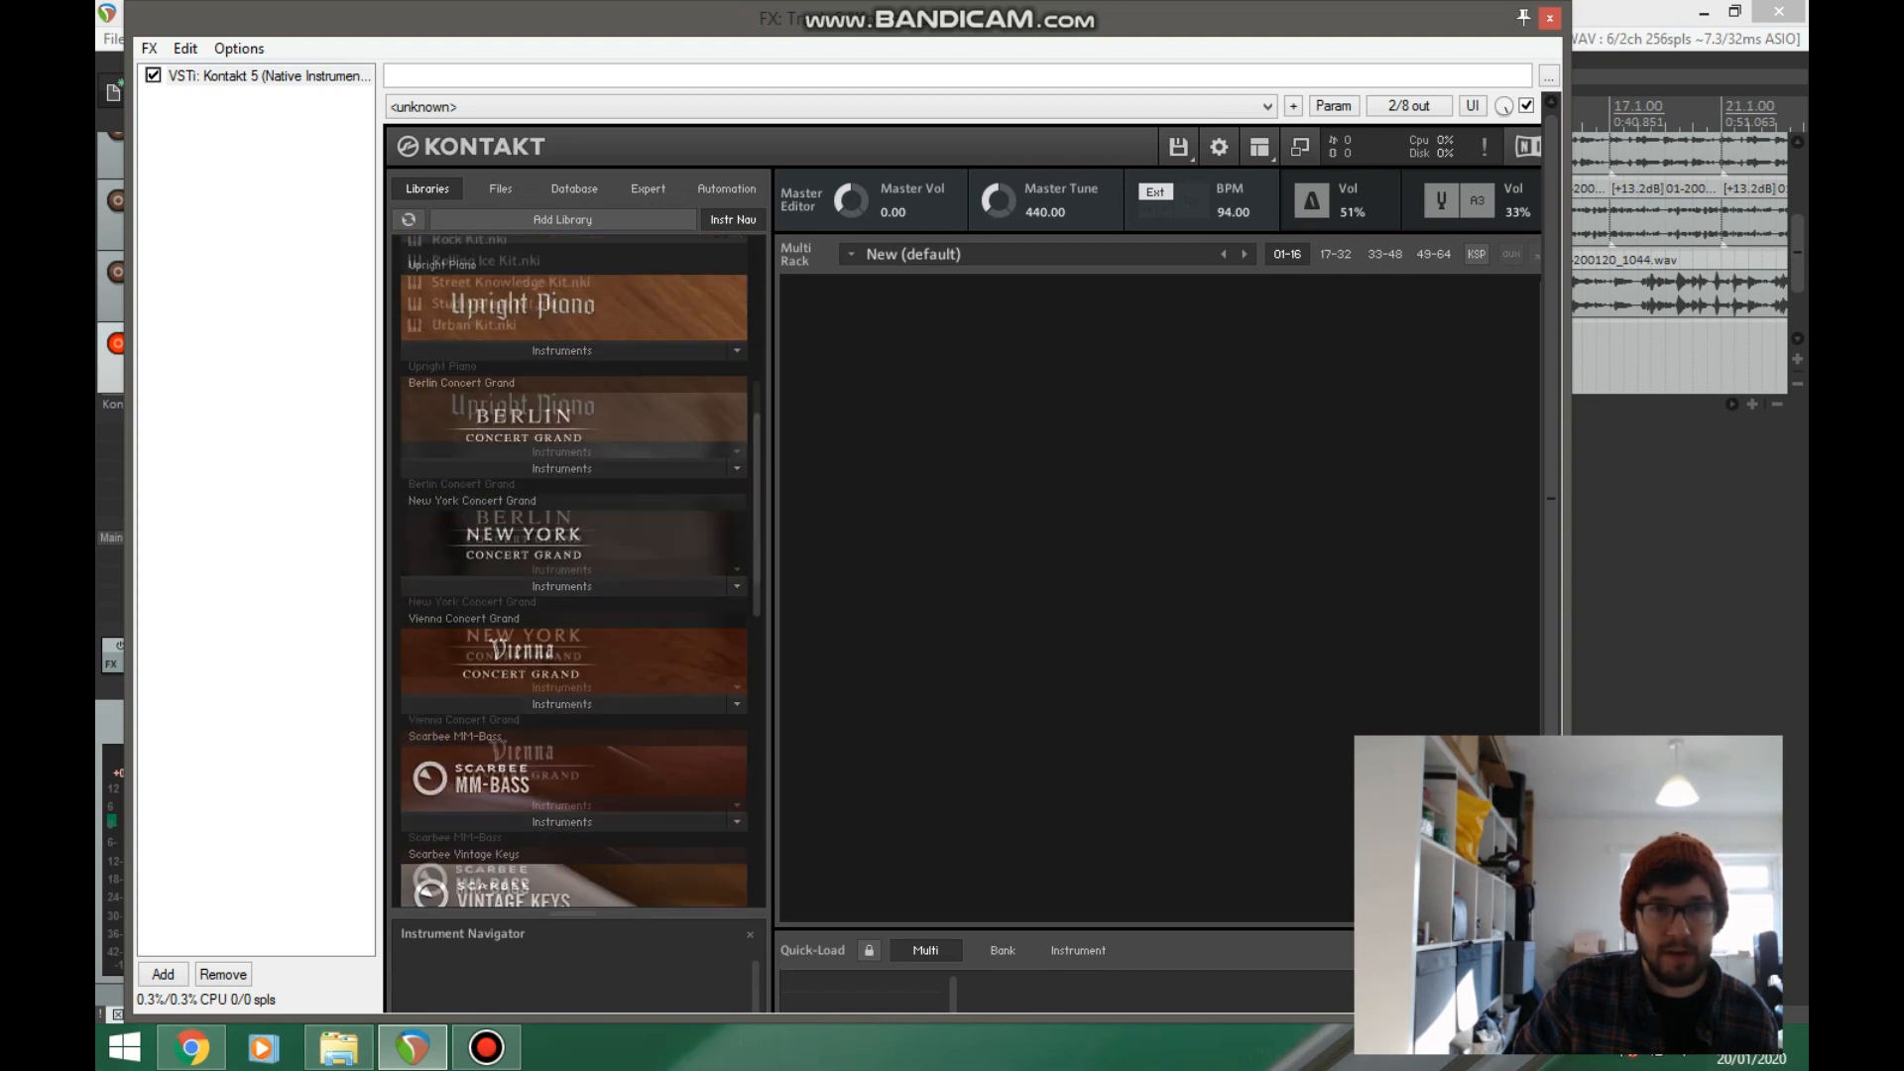
{"action": "double_click", "coordinate": [466, 616]}
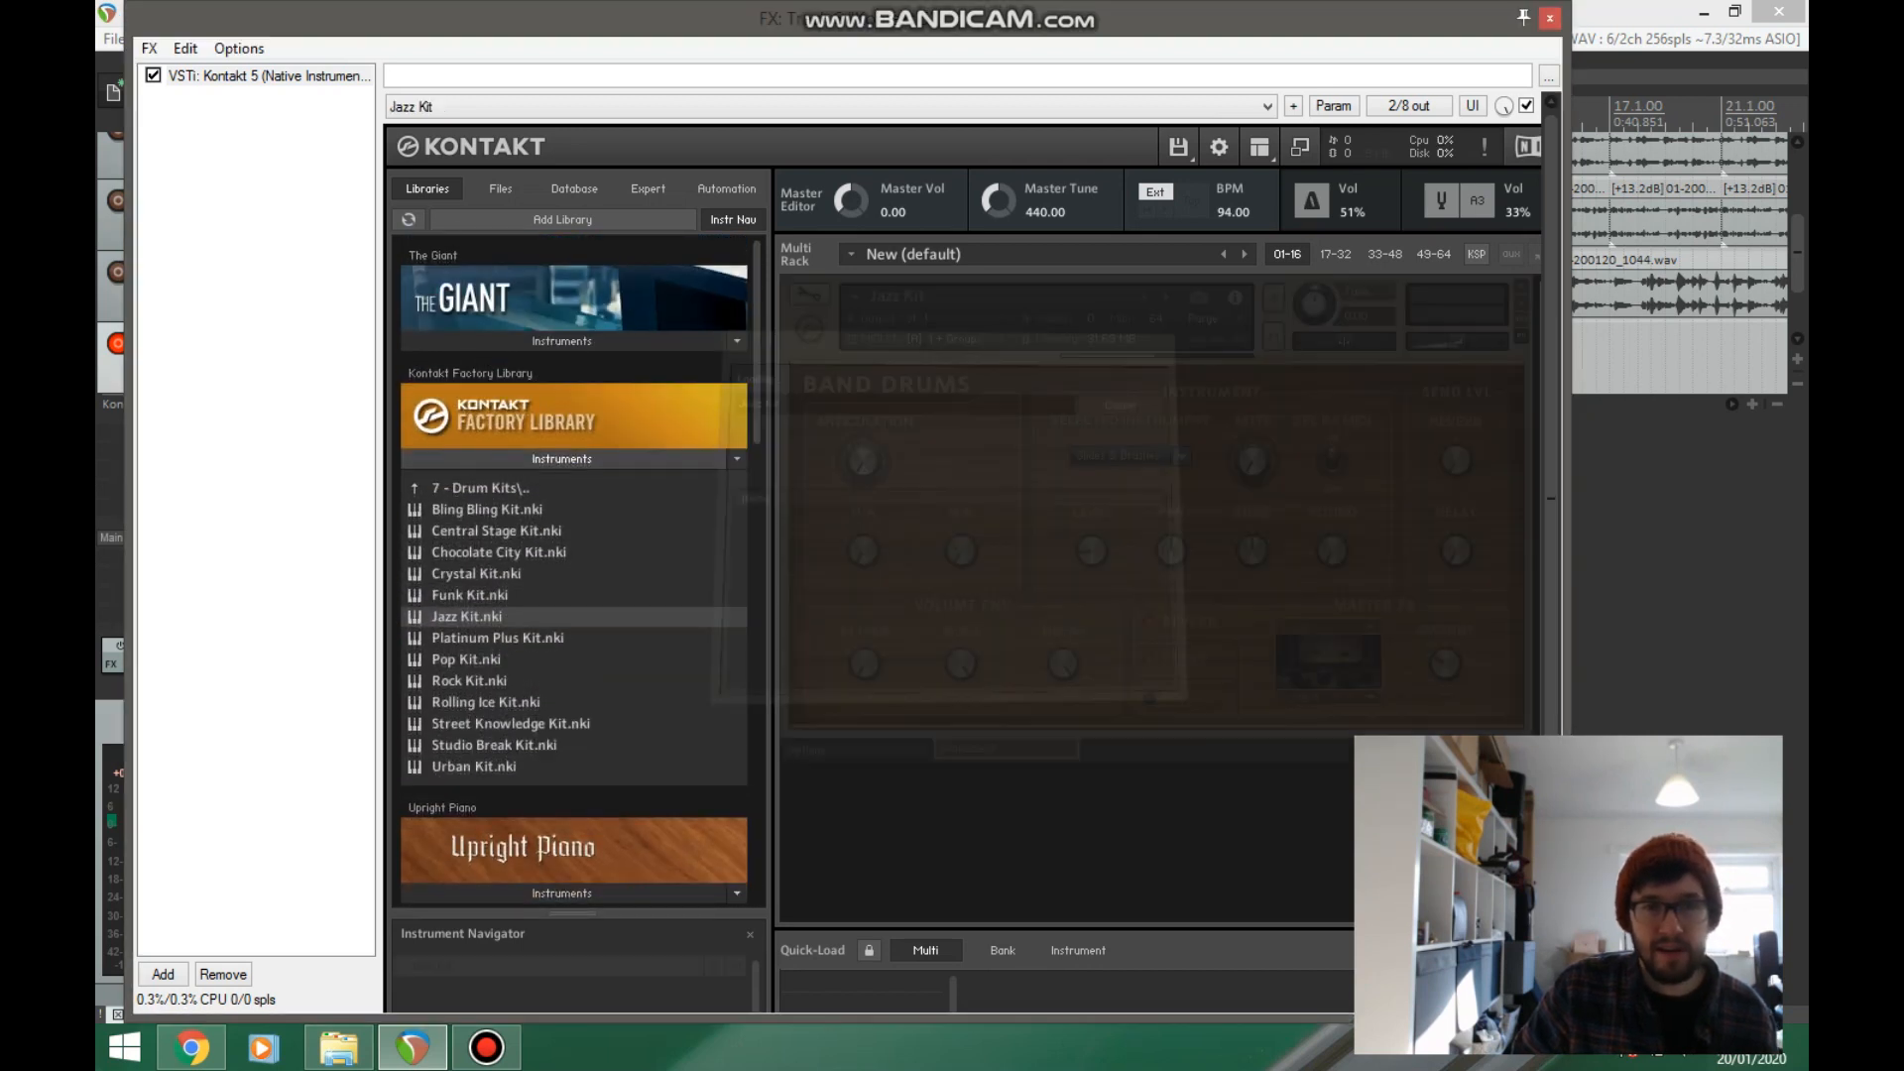
{"action": "left_click", "coordinate": [1550, 18]}
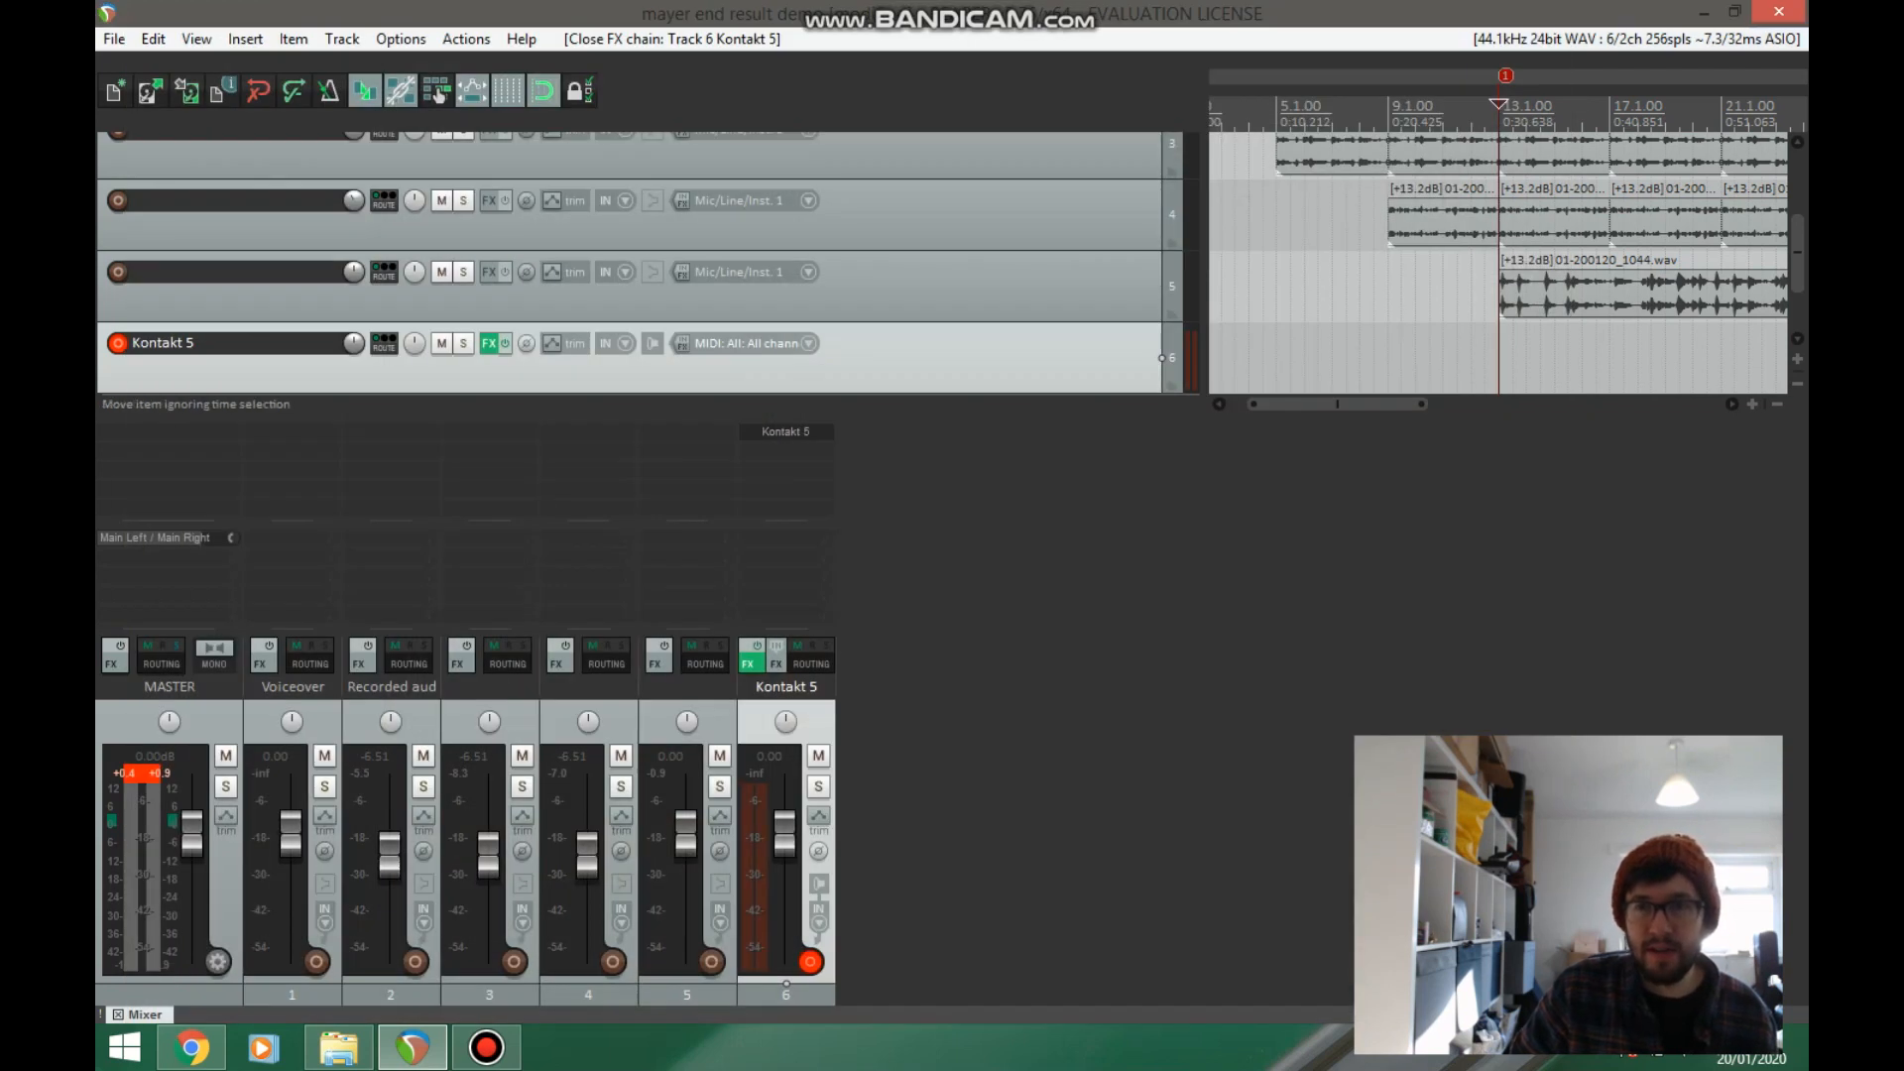
- Insert a new MIDI item on the Kontakt 5 track spanning bars 13 to 17 and open it for editing
{"action": "scroll", "coordinate": [635, 263], "scroll_direction": "up", "scroll_amount": 5}
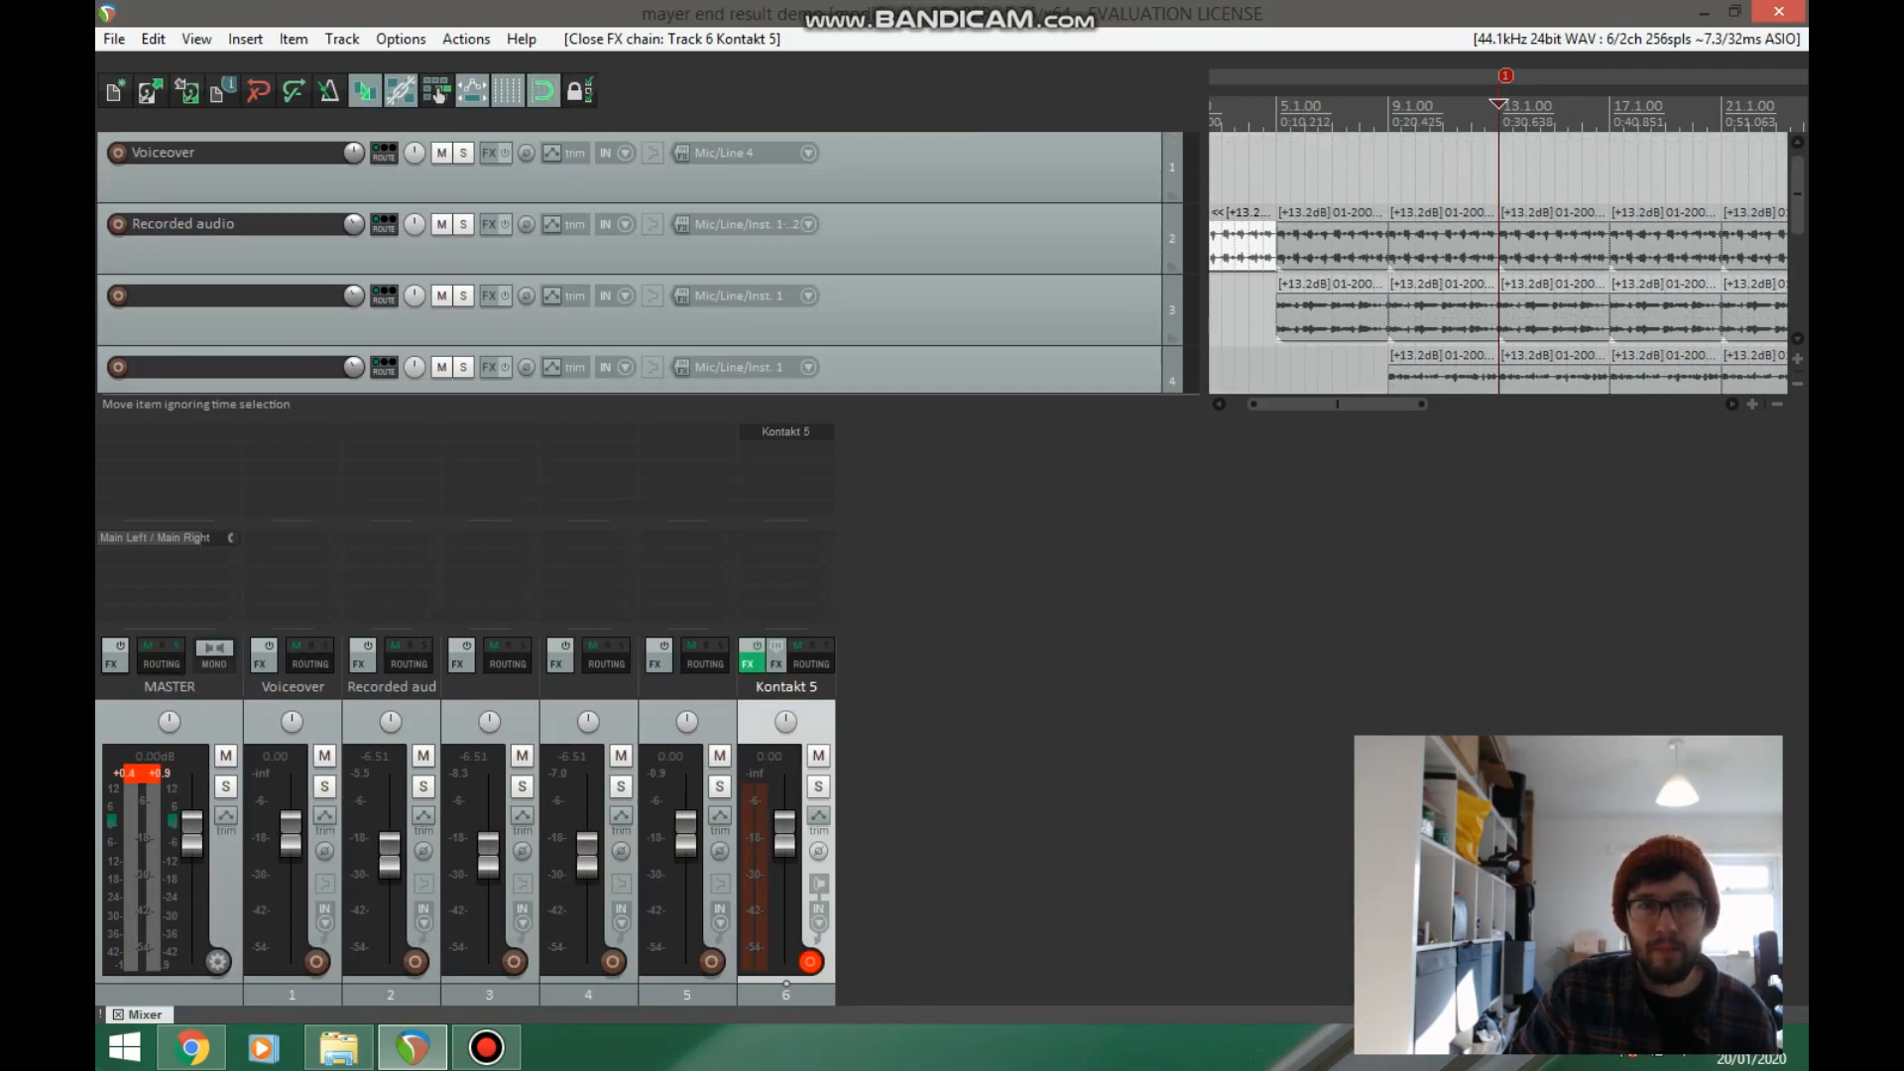
{"action": "scroll", "coordinate": [635, 263], "scroll_direction": "down", "scroll_amount": 5}
{"action": "left_click_drag", "start_coordinate": [1500, 246], "coordinate": [1611, 240]}
{"action": "scroll", "coordinate": [1611, 214], "scroll_direction": "up", "scroll_amount": 3}
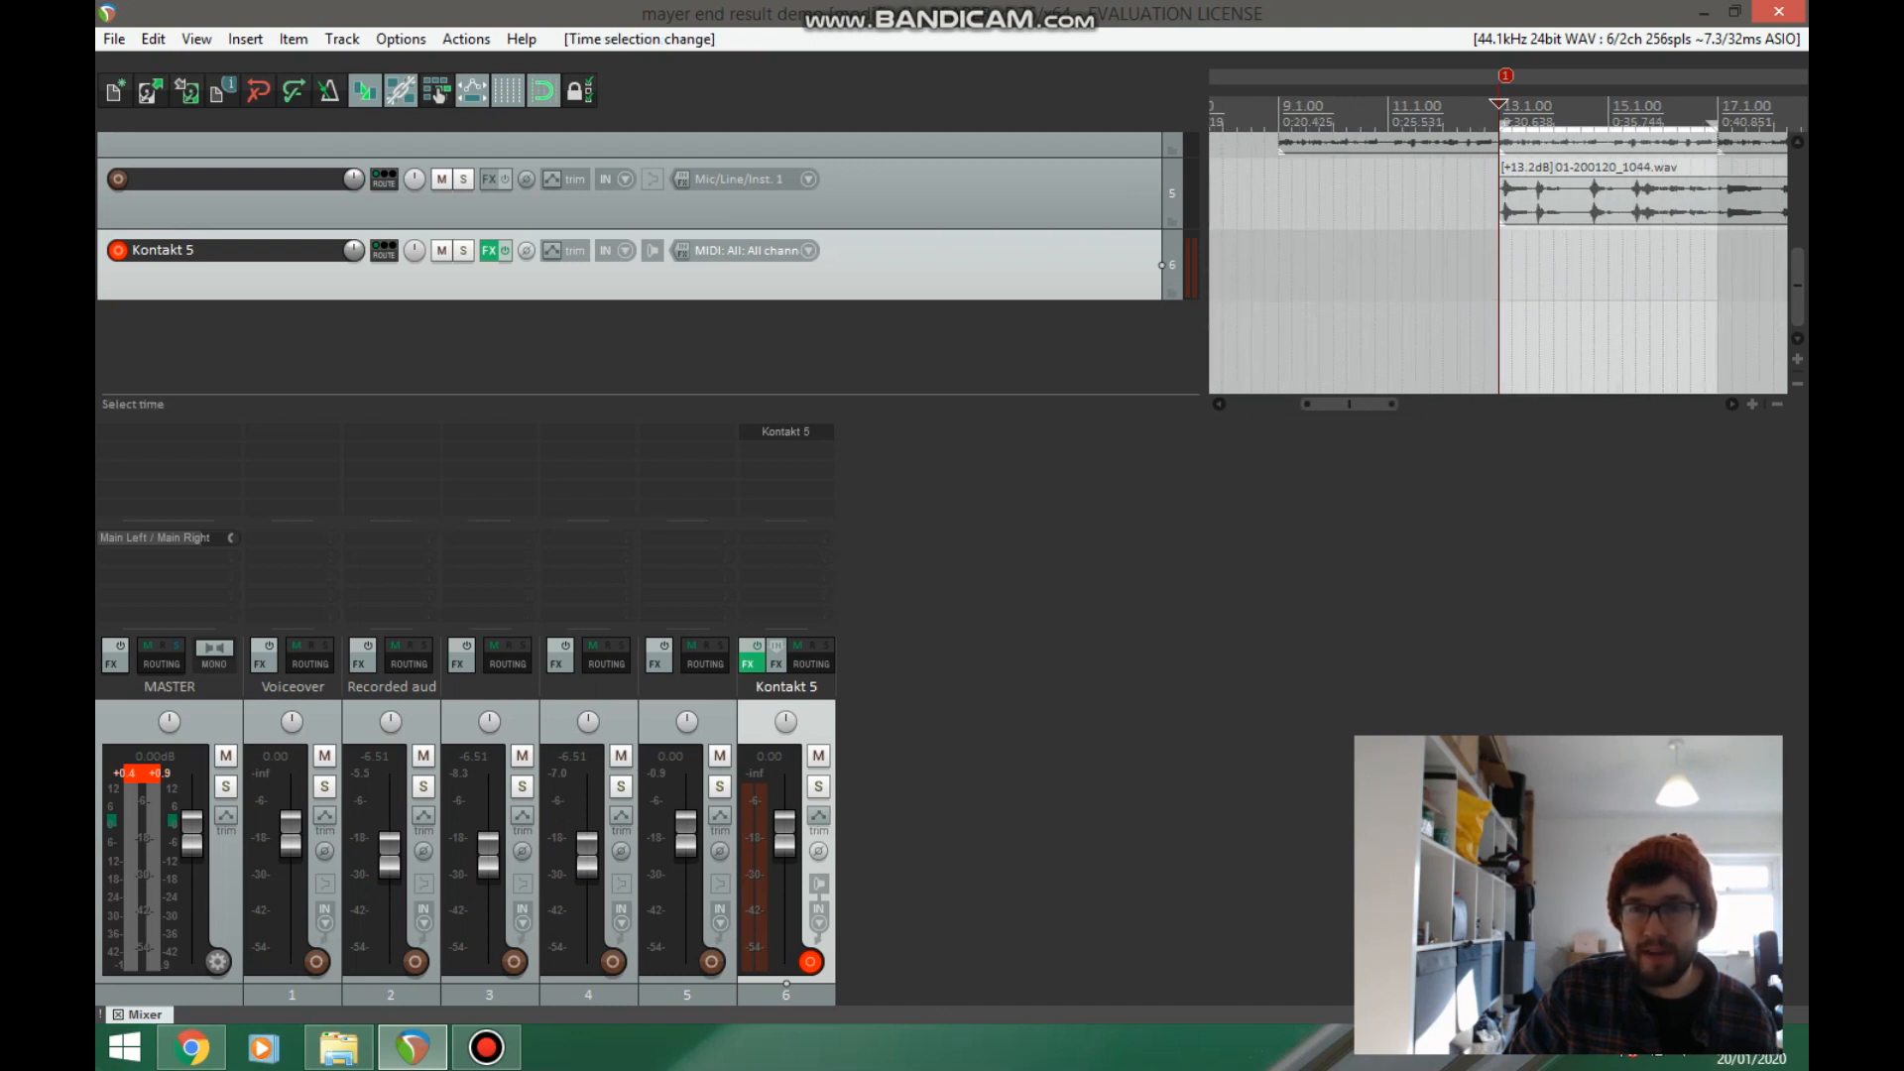
{"action": "left_click", "coordinate": [342, 39]}
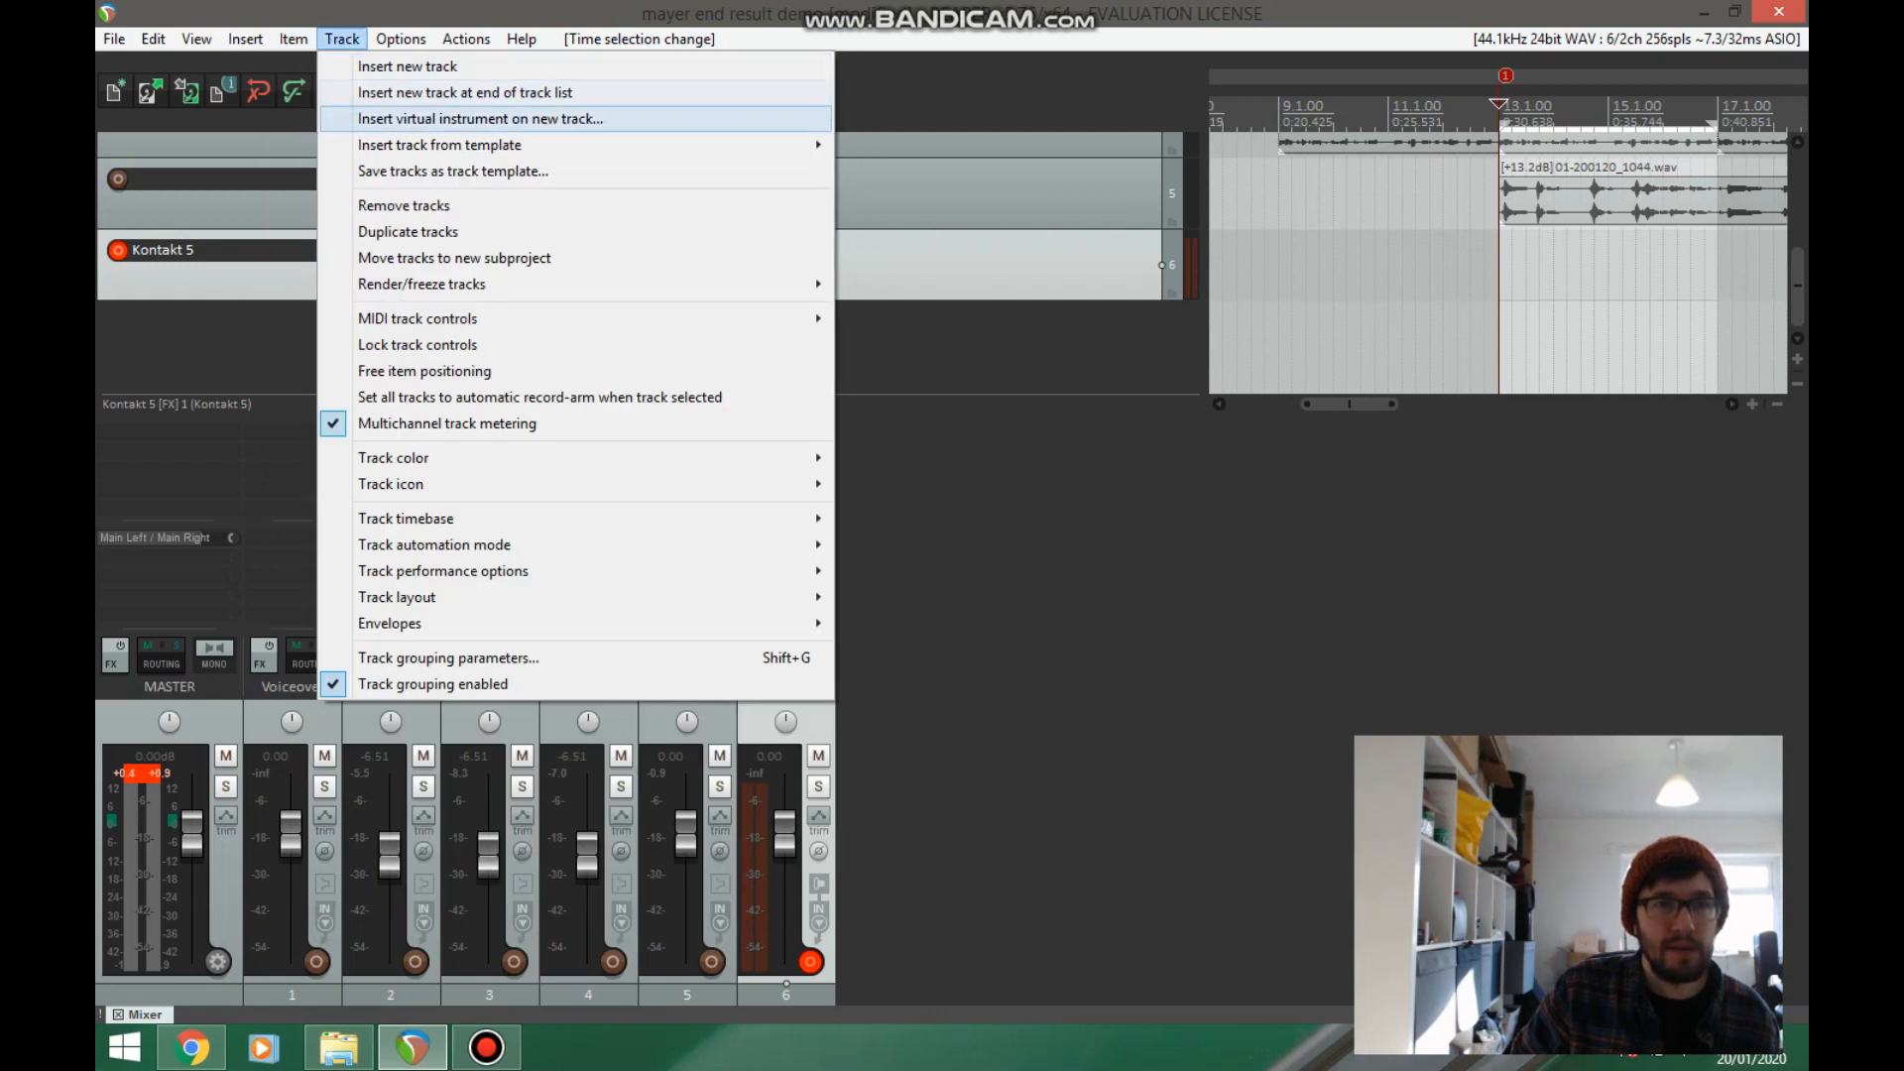
{"action": "mouse_move", "coordinate": [245, 39]}
{"action": "left_click", "coordinate": [437, 118]}
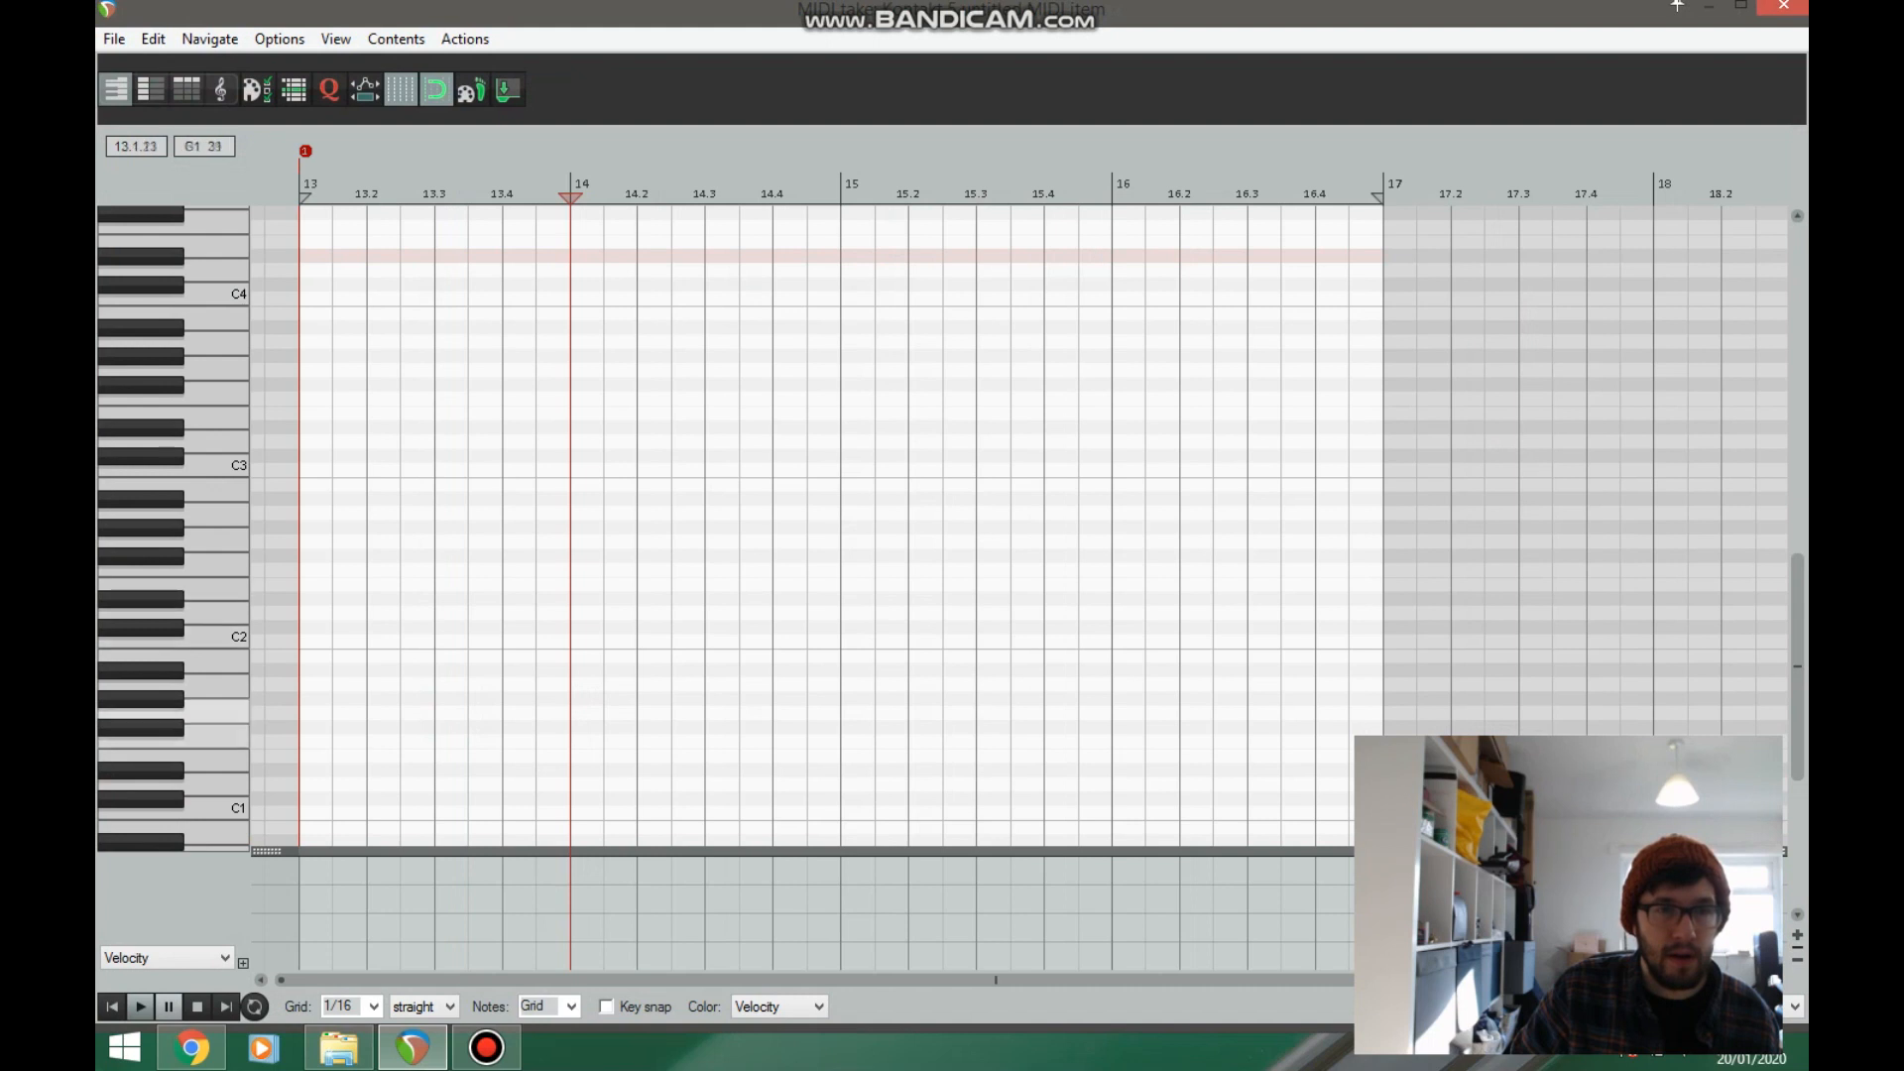
- Add C2 kick notes at the start of bar 13 and halfway between beats 3 and 4, playing the first one back
{"action": "double_click", "coordinate": [321, 628]}
{"action": "left_click_drag", "start_coordinate": [321, 628], "coordinate": [312, 641]}
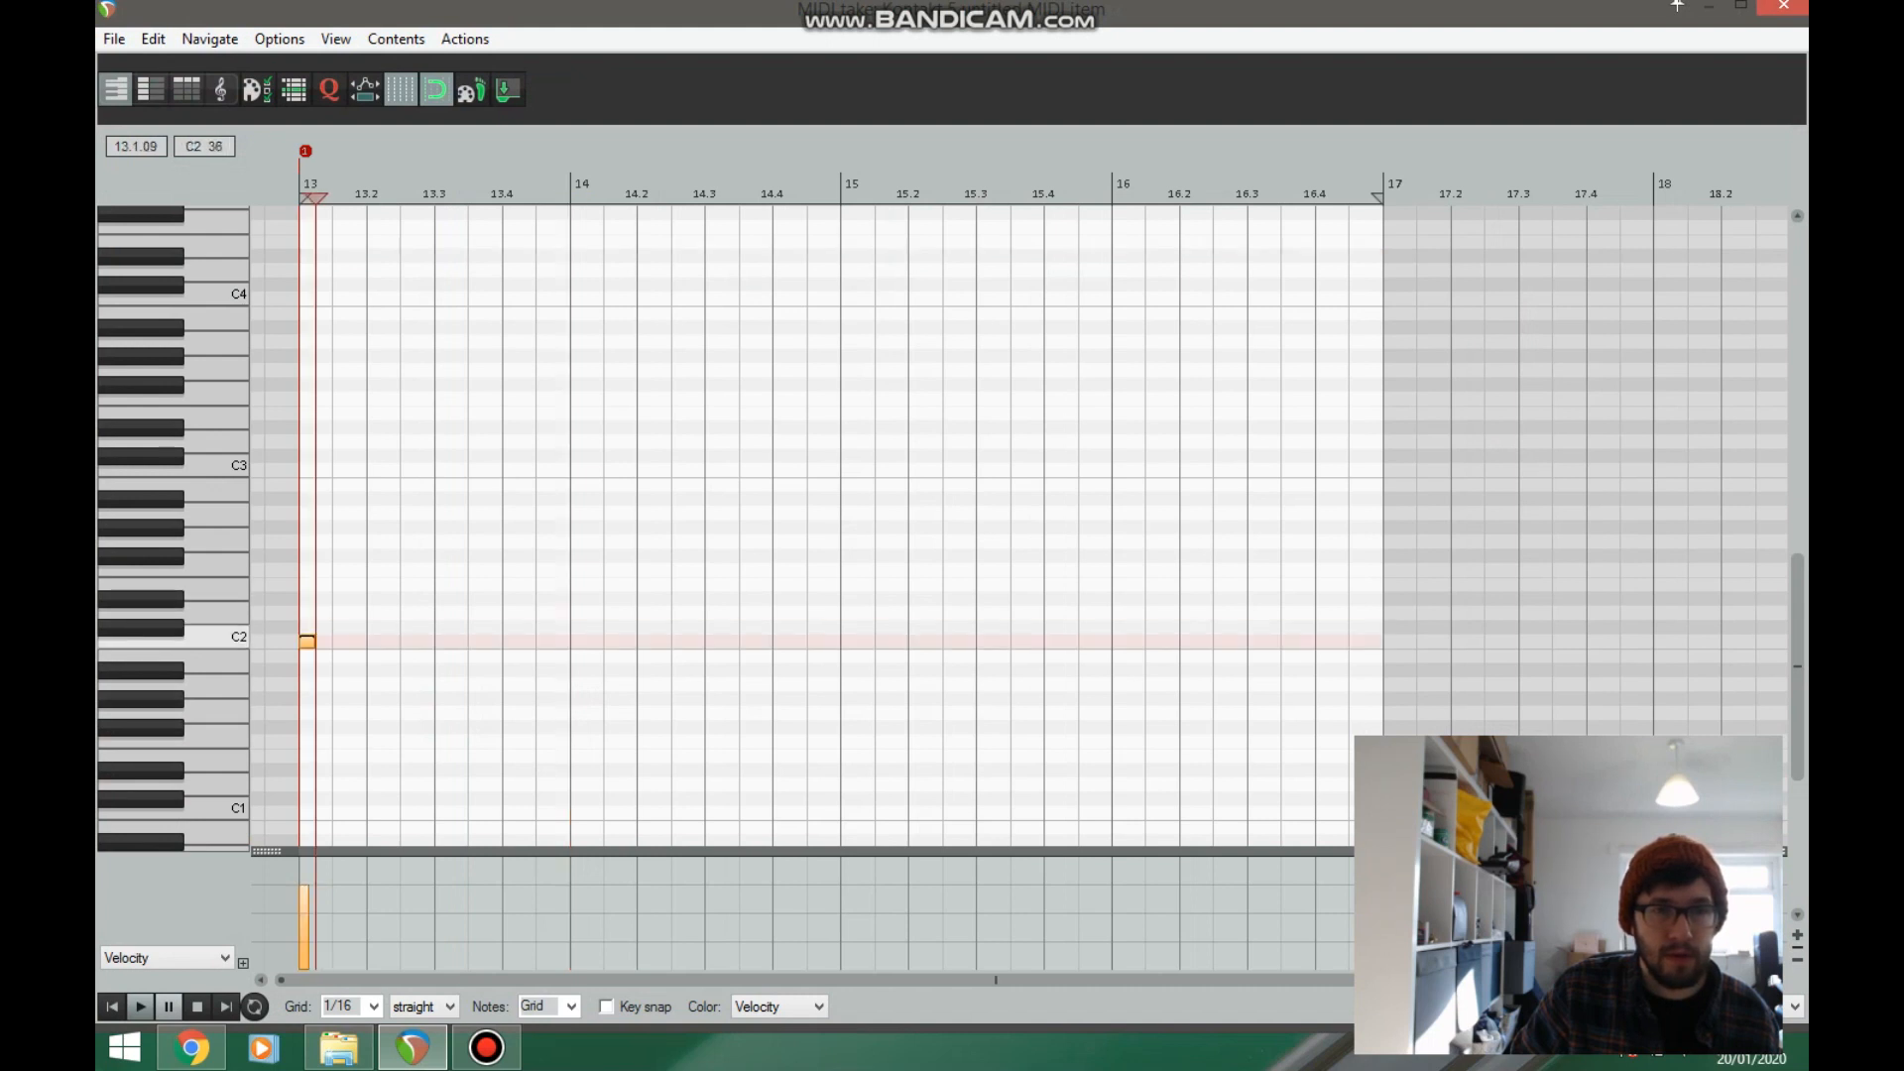
{"action": "scroll", "coordinate": [312, 642], "scroll_direction": "up", "scroll_amount": 2}
{"action": "key", "text": "space"}
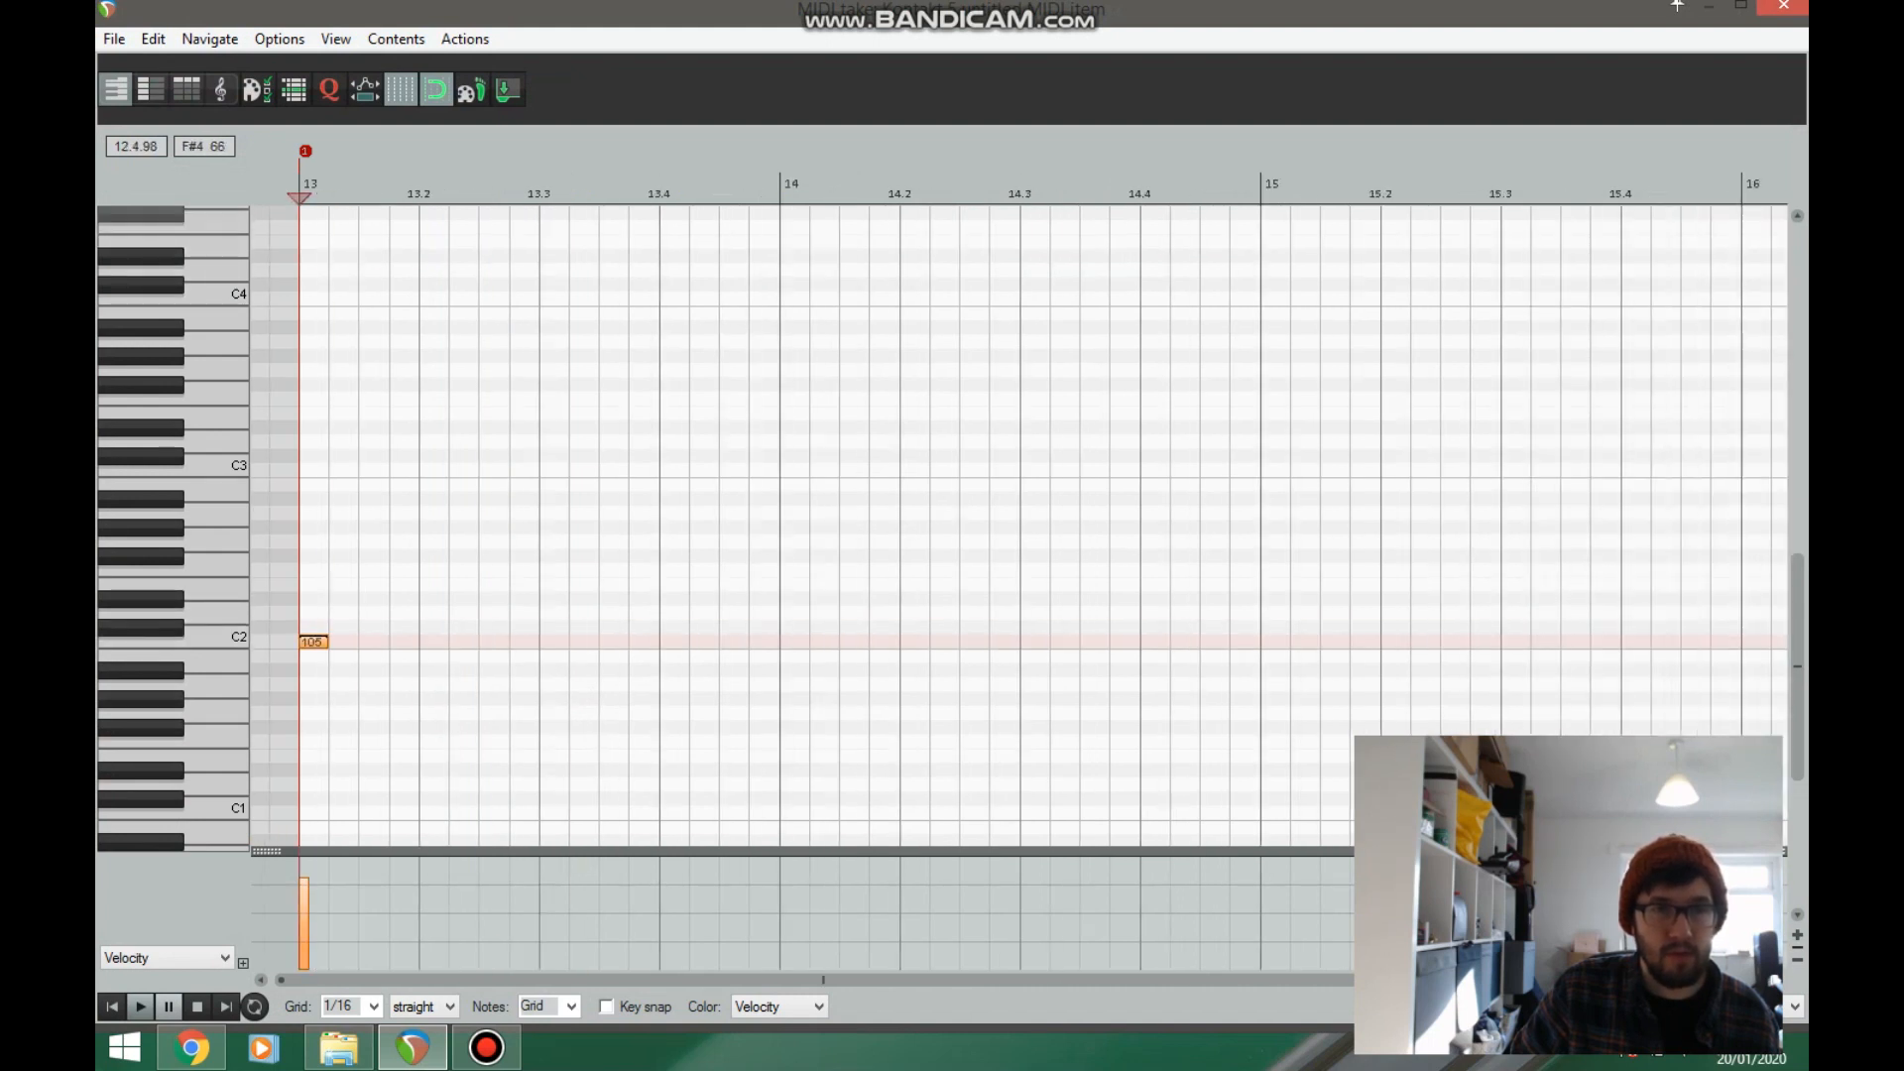
{"action": "key", "text": "space"}
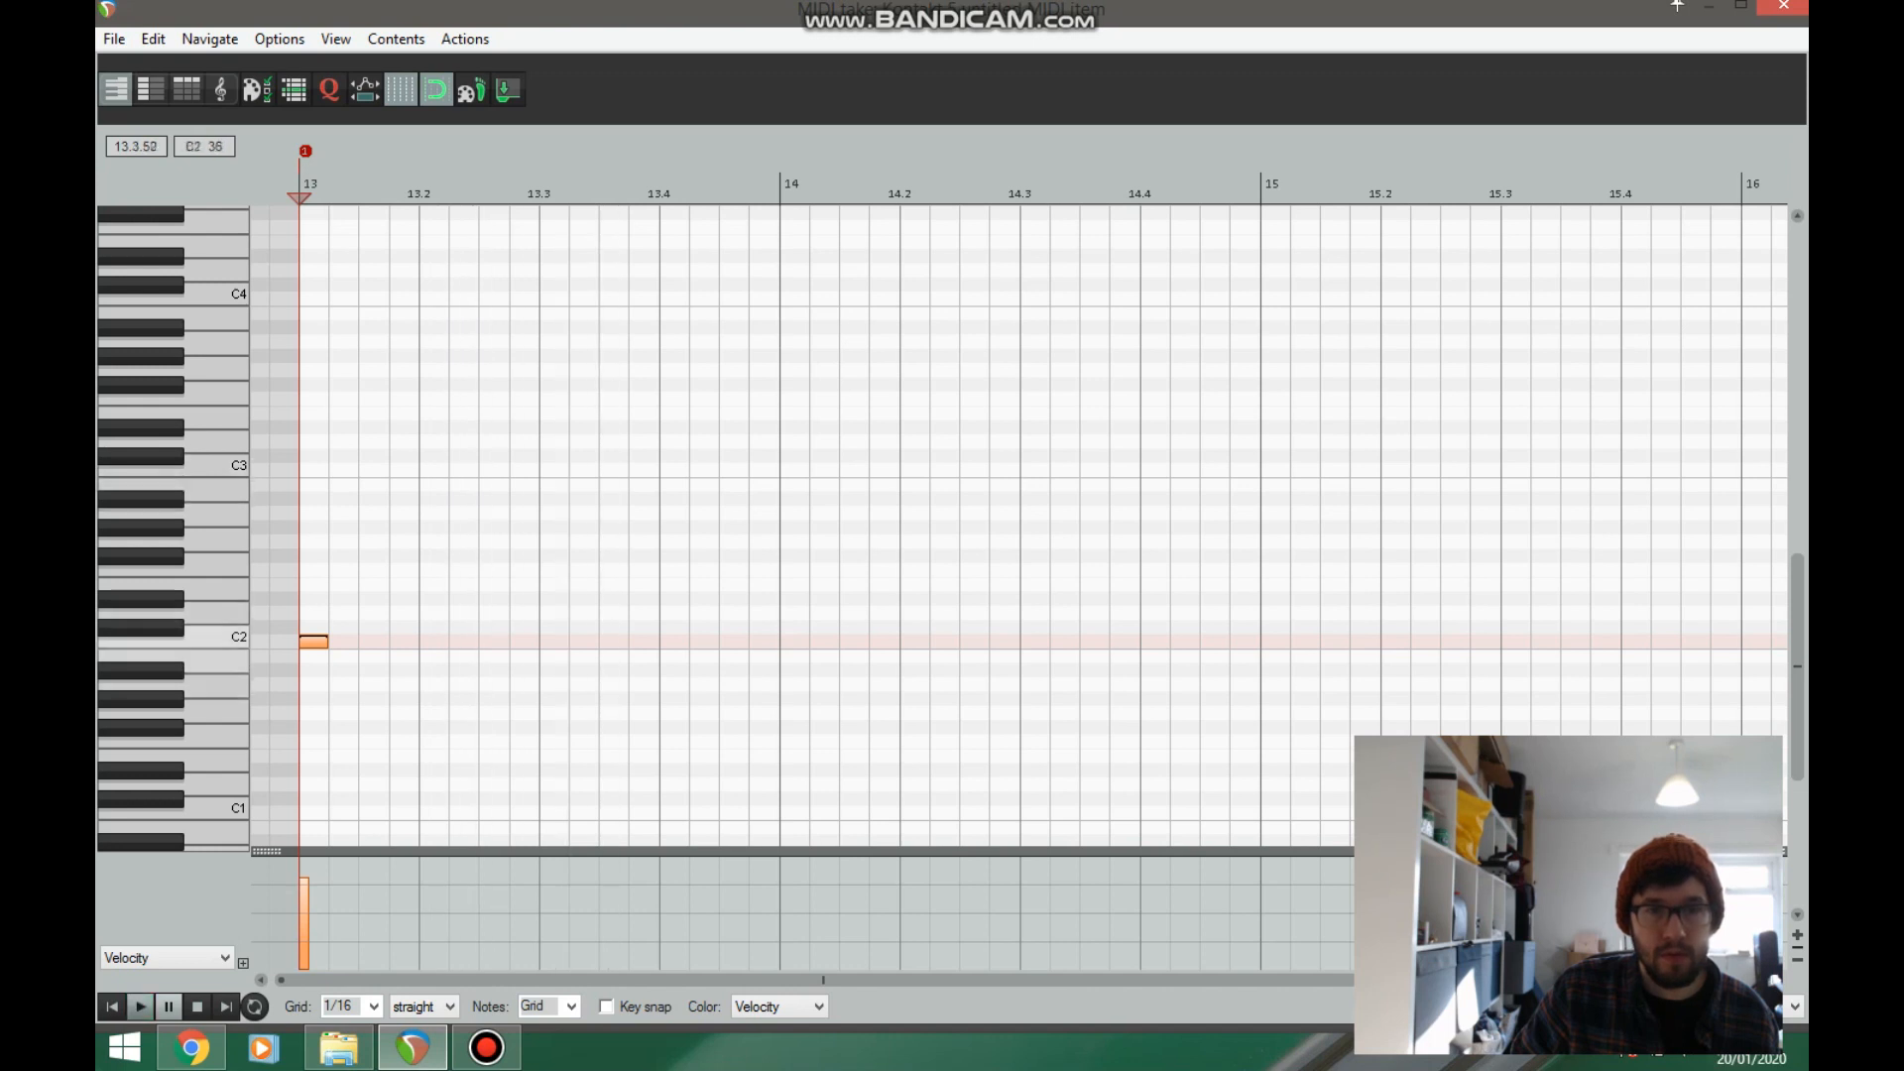
{"action": "double_click", "coordinate": [607, 641]}
{"action": "left_click", "coordinate": [1783, 6]}
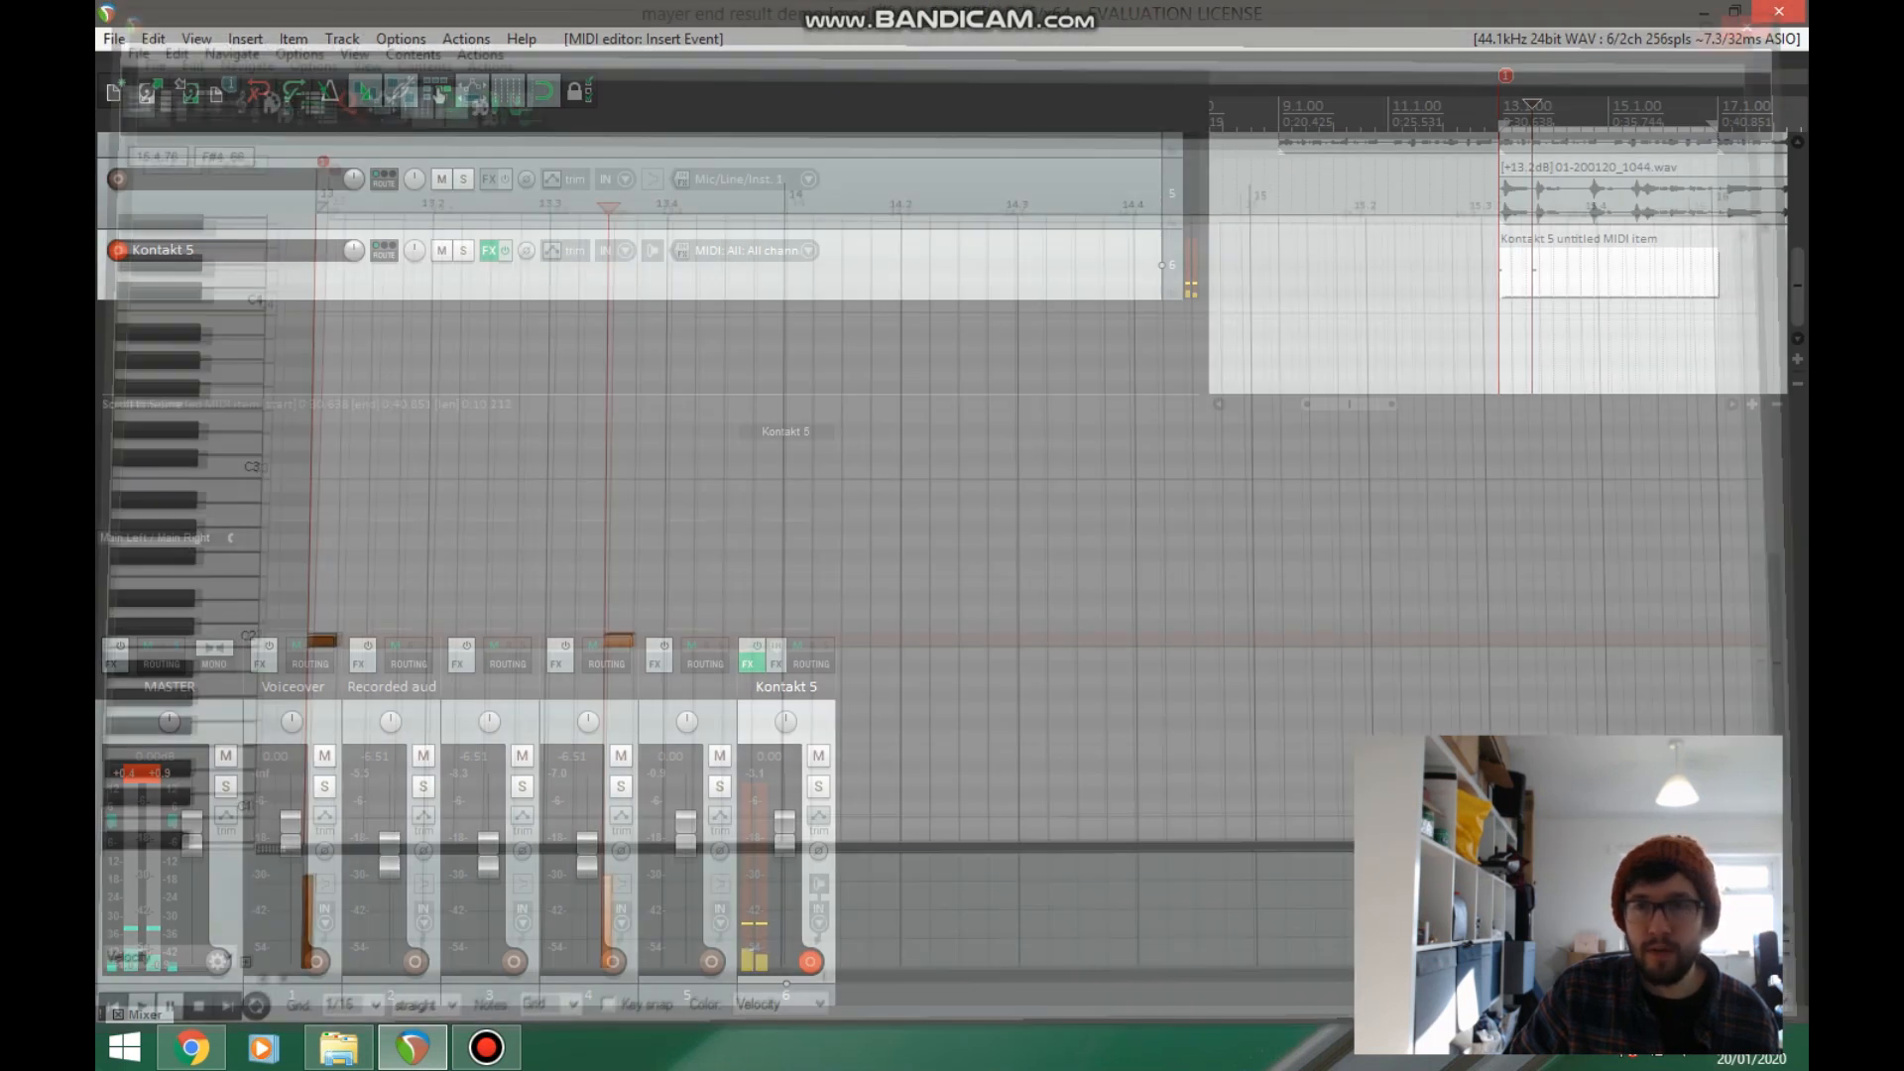
- Shorten the Kontakt 5 MIDI item so it covers only bar 13, playing it back and checking its notes
{"action": "scroll", "coordinate": [1626, 260], "scroll_direction": "down", "scroll_amount": 1}
{"action": "left_click_drag", "start_coordinate": [1629, 259], "coordinate": [1553, 268]}
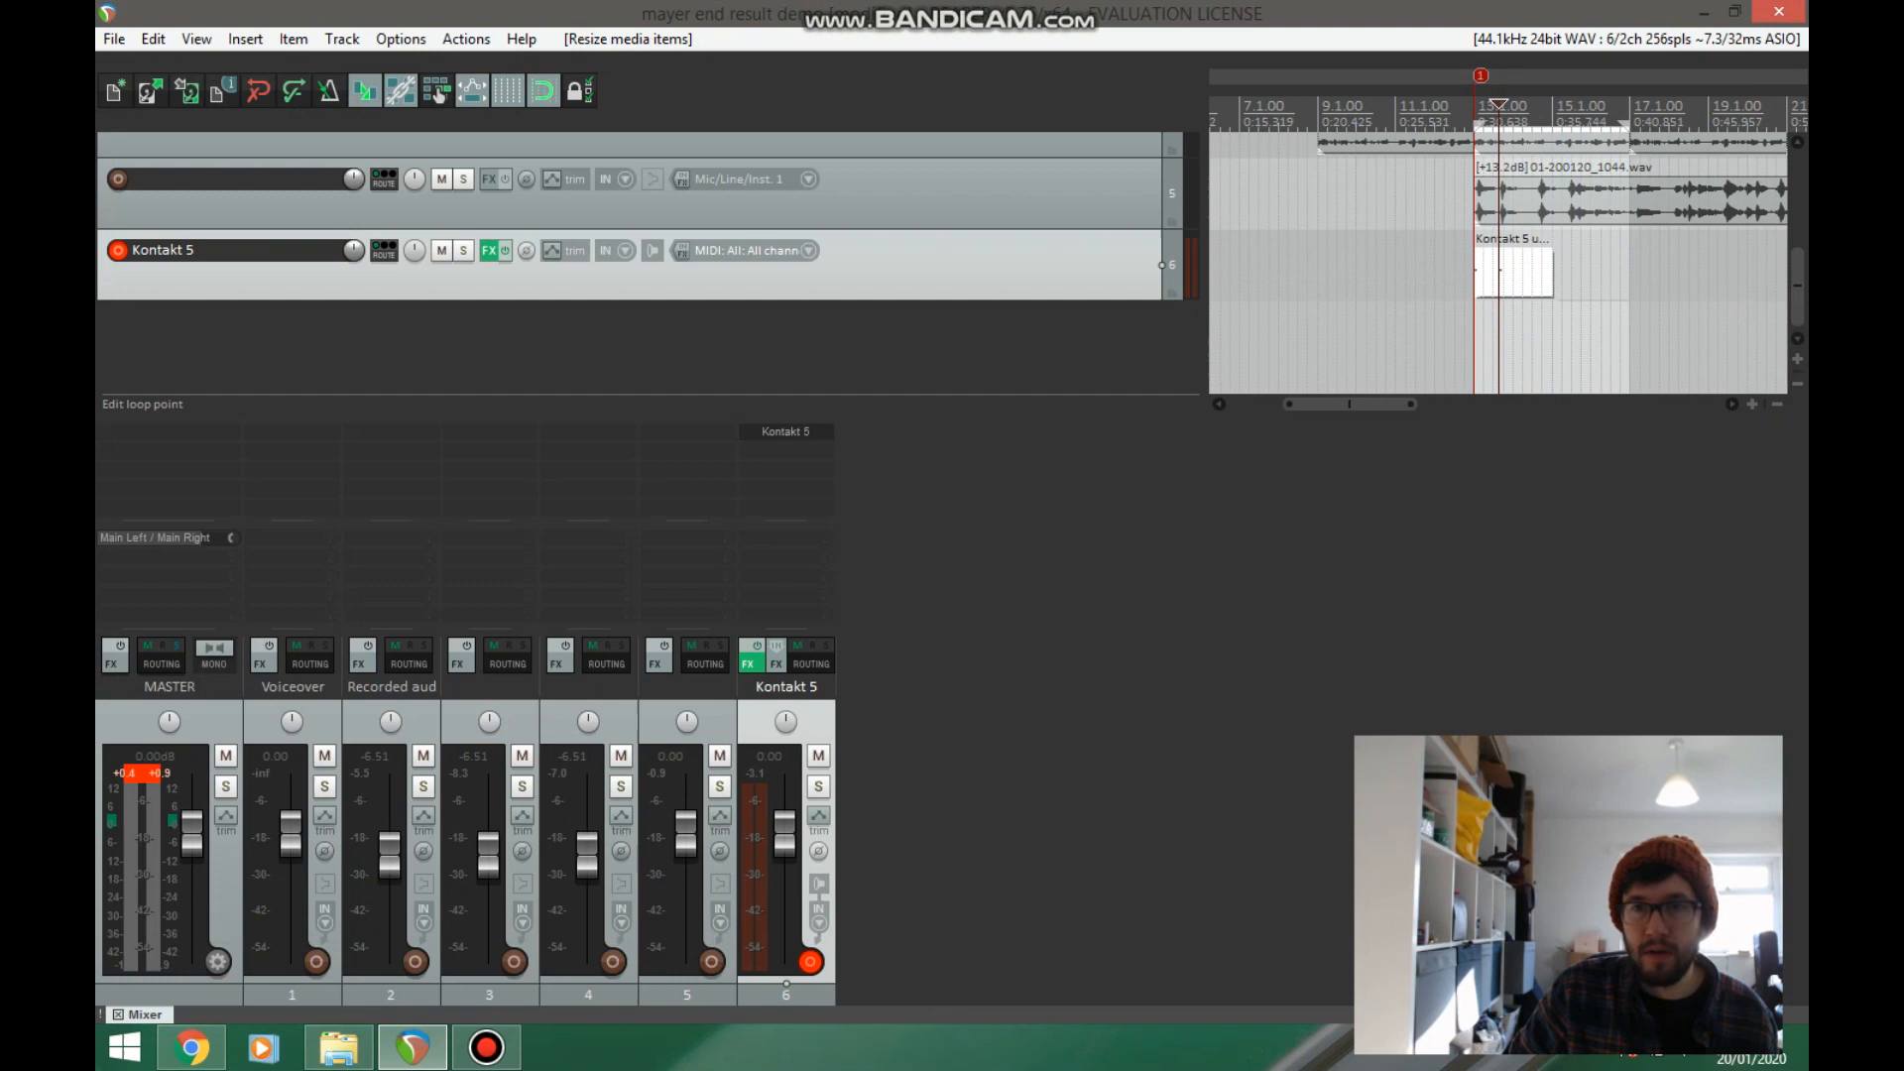
{"action": "key", "text": "space"}
{"action": "scroll", "coordinate": [1550, 270], "scroll_direction": "up", "scroll_amount": 1}
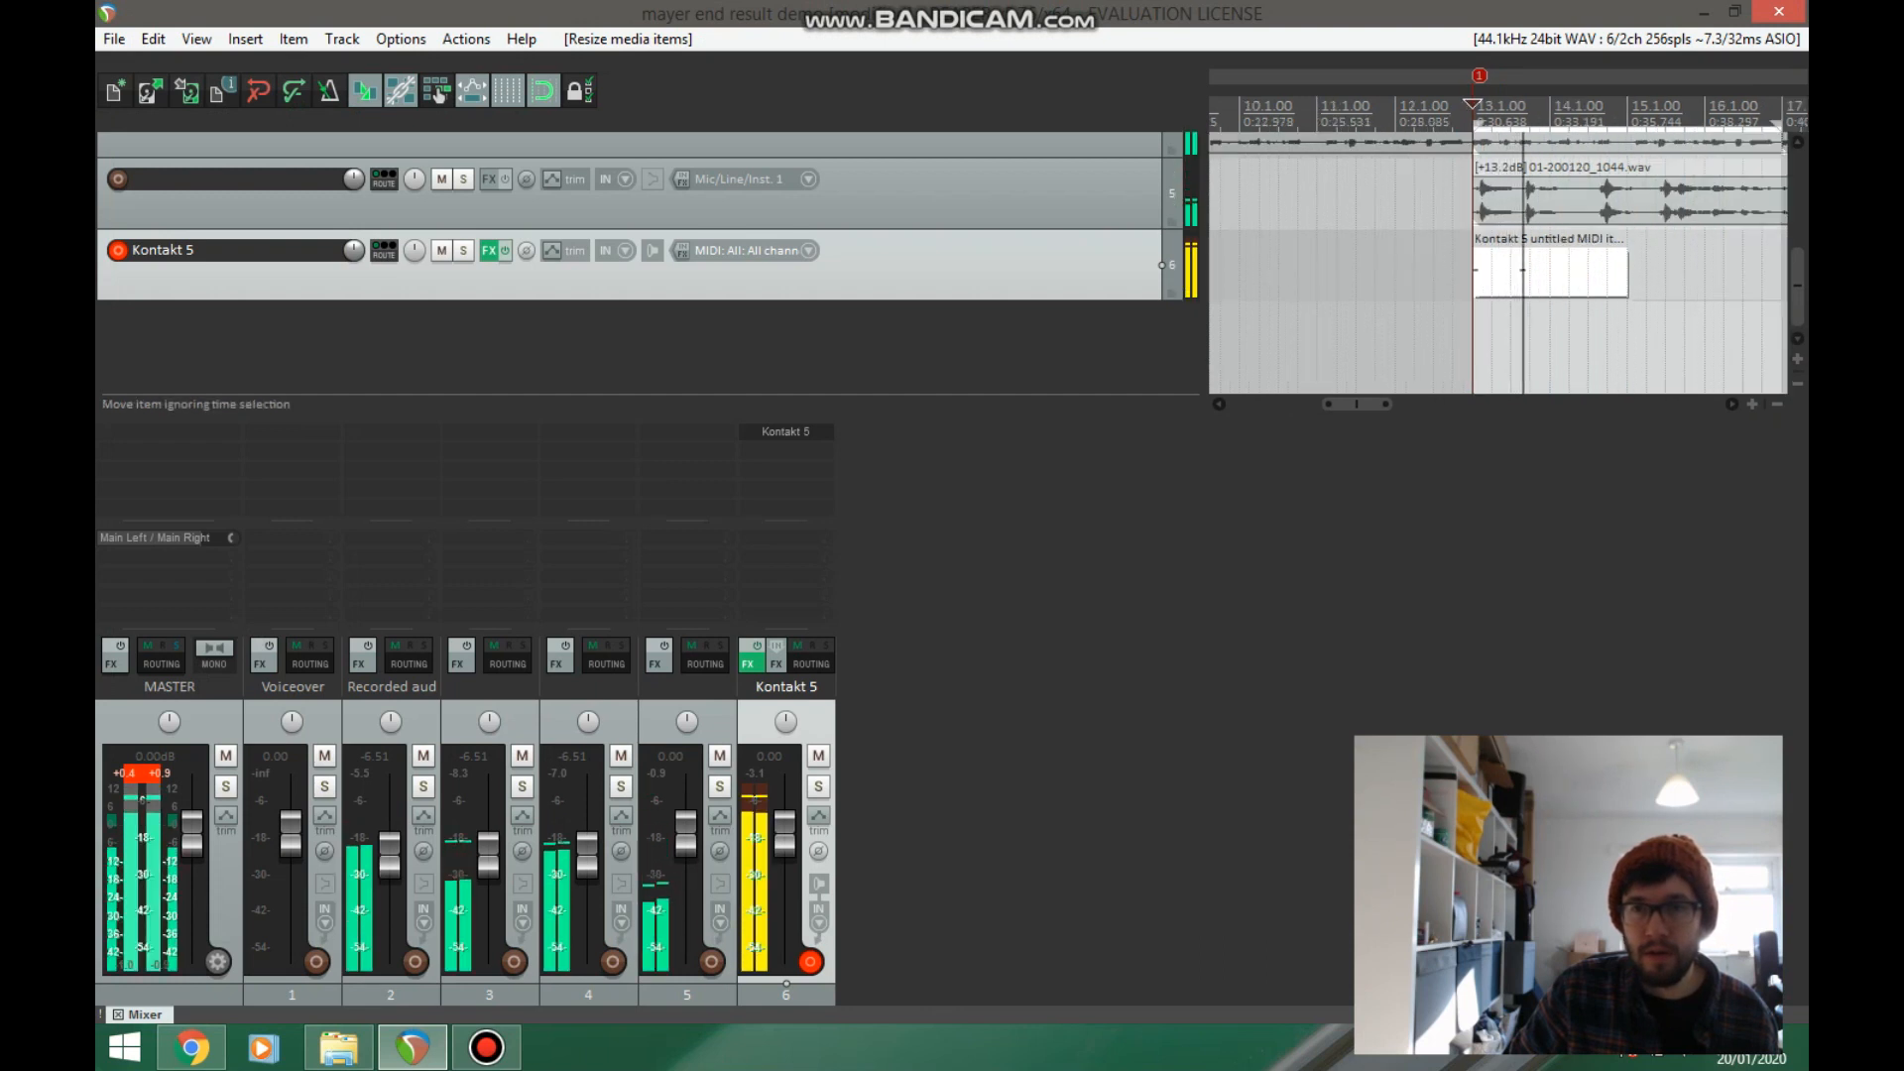
{"action": "double_click", "coordinate": [1550, 271]}
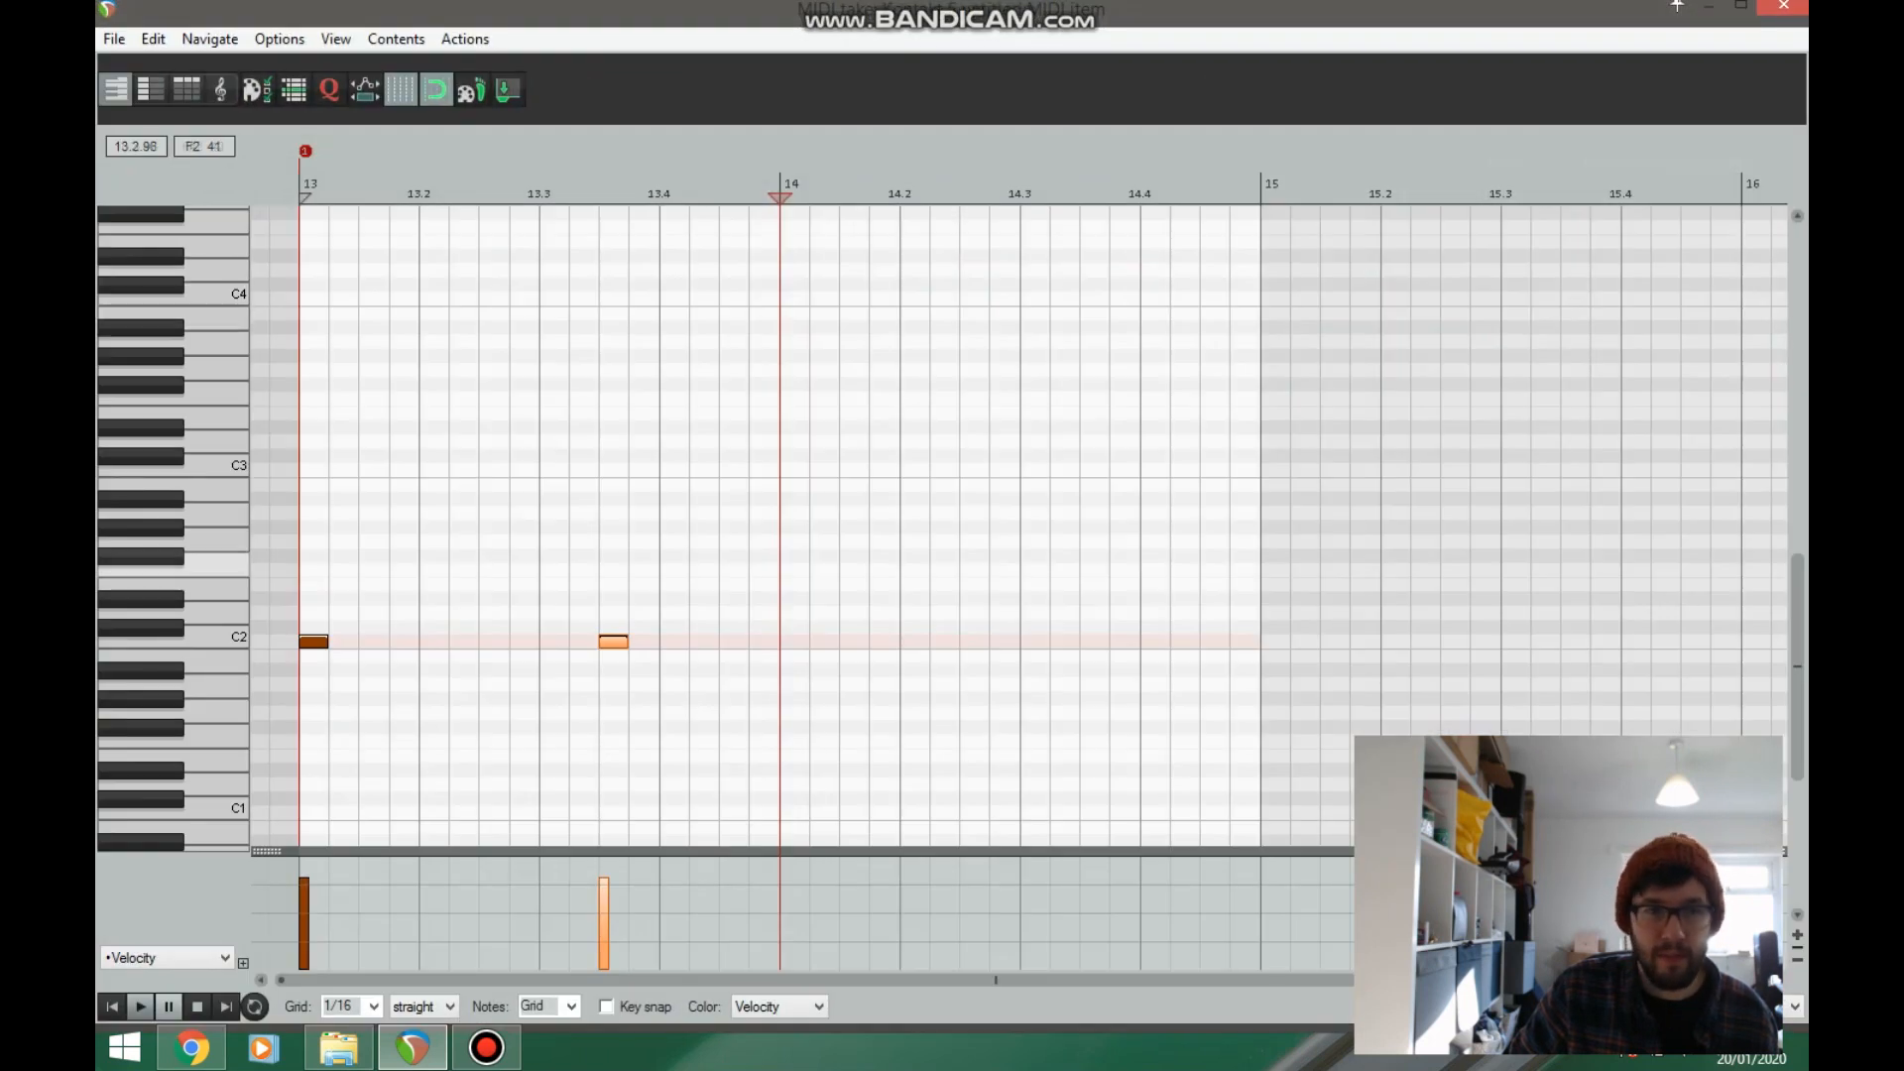
{"action": "left_click", "coordinate": [1783, 6]}
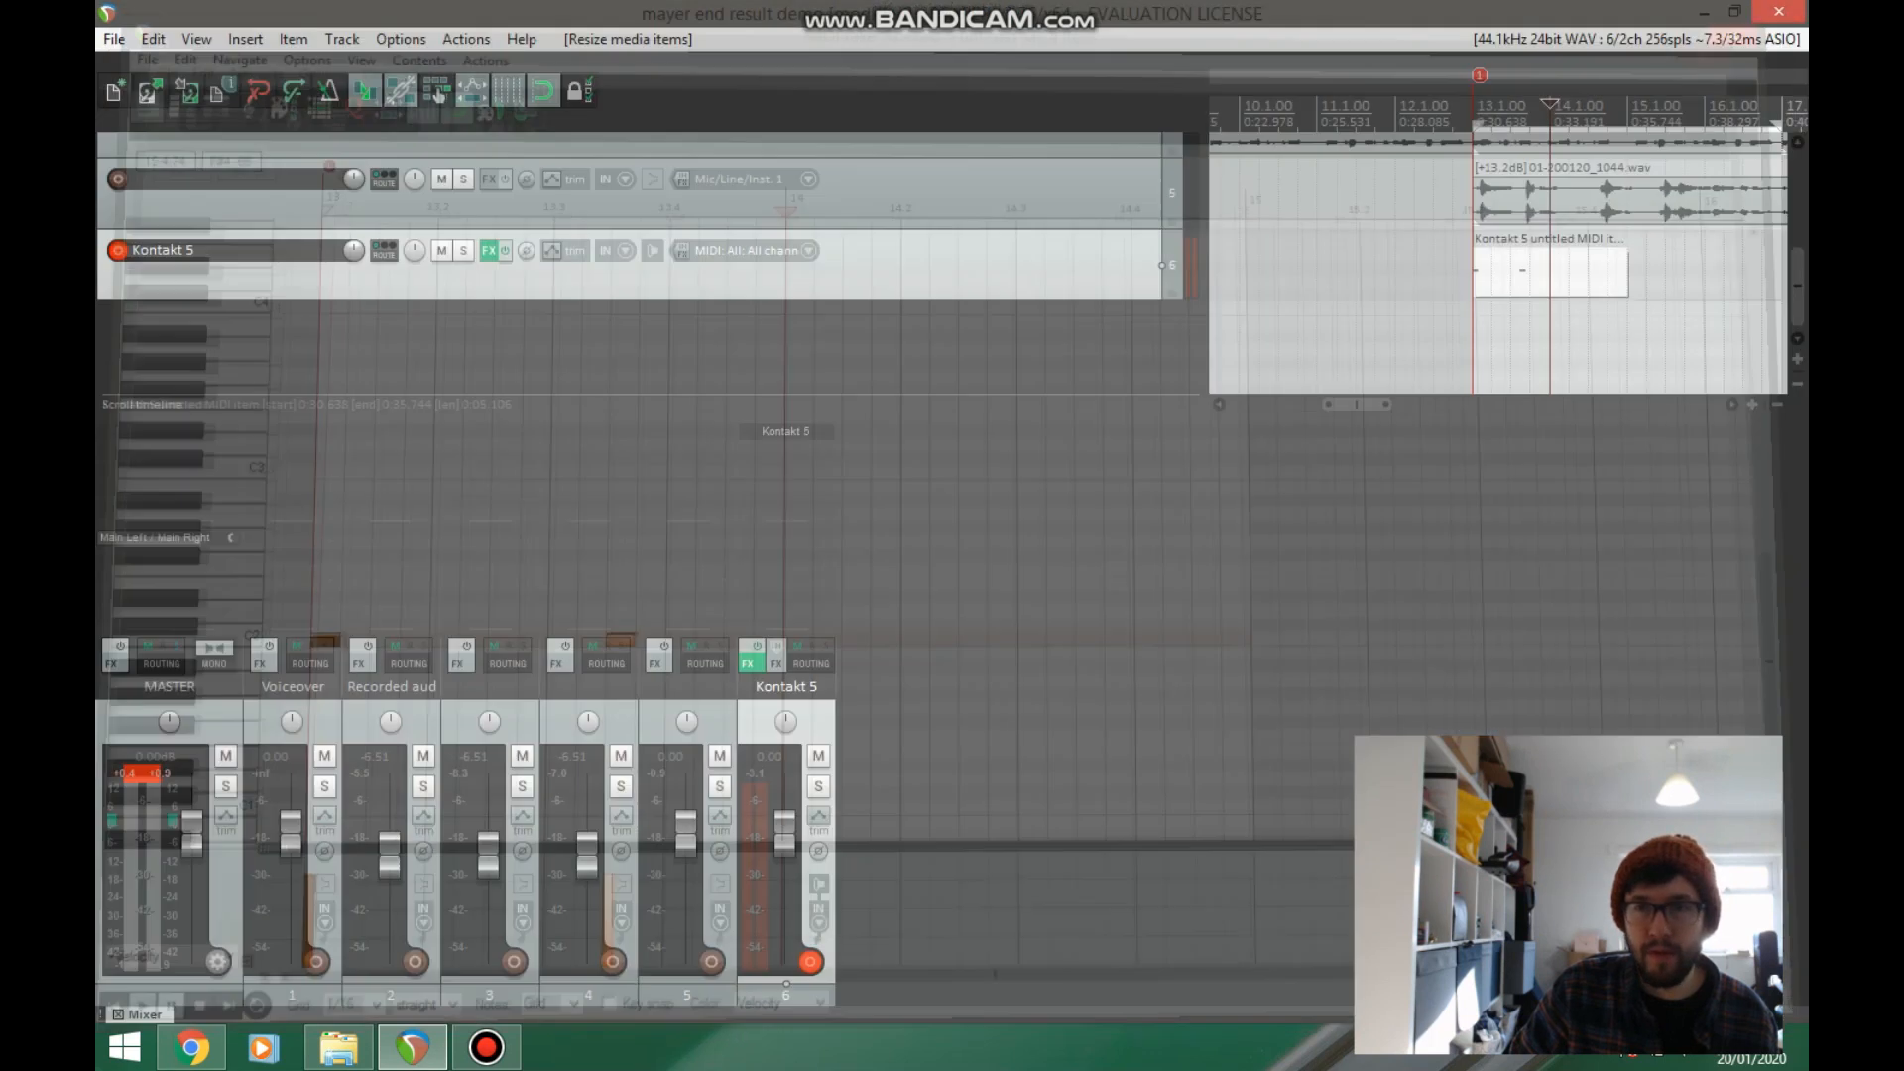
{"action": "left_click_drag", "start_coordinate": [1608, 272], "coordinate": [1498, 272]}
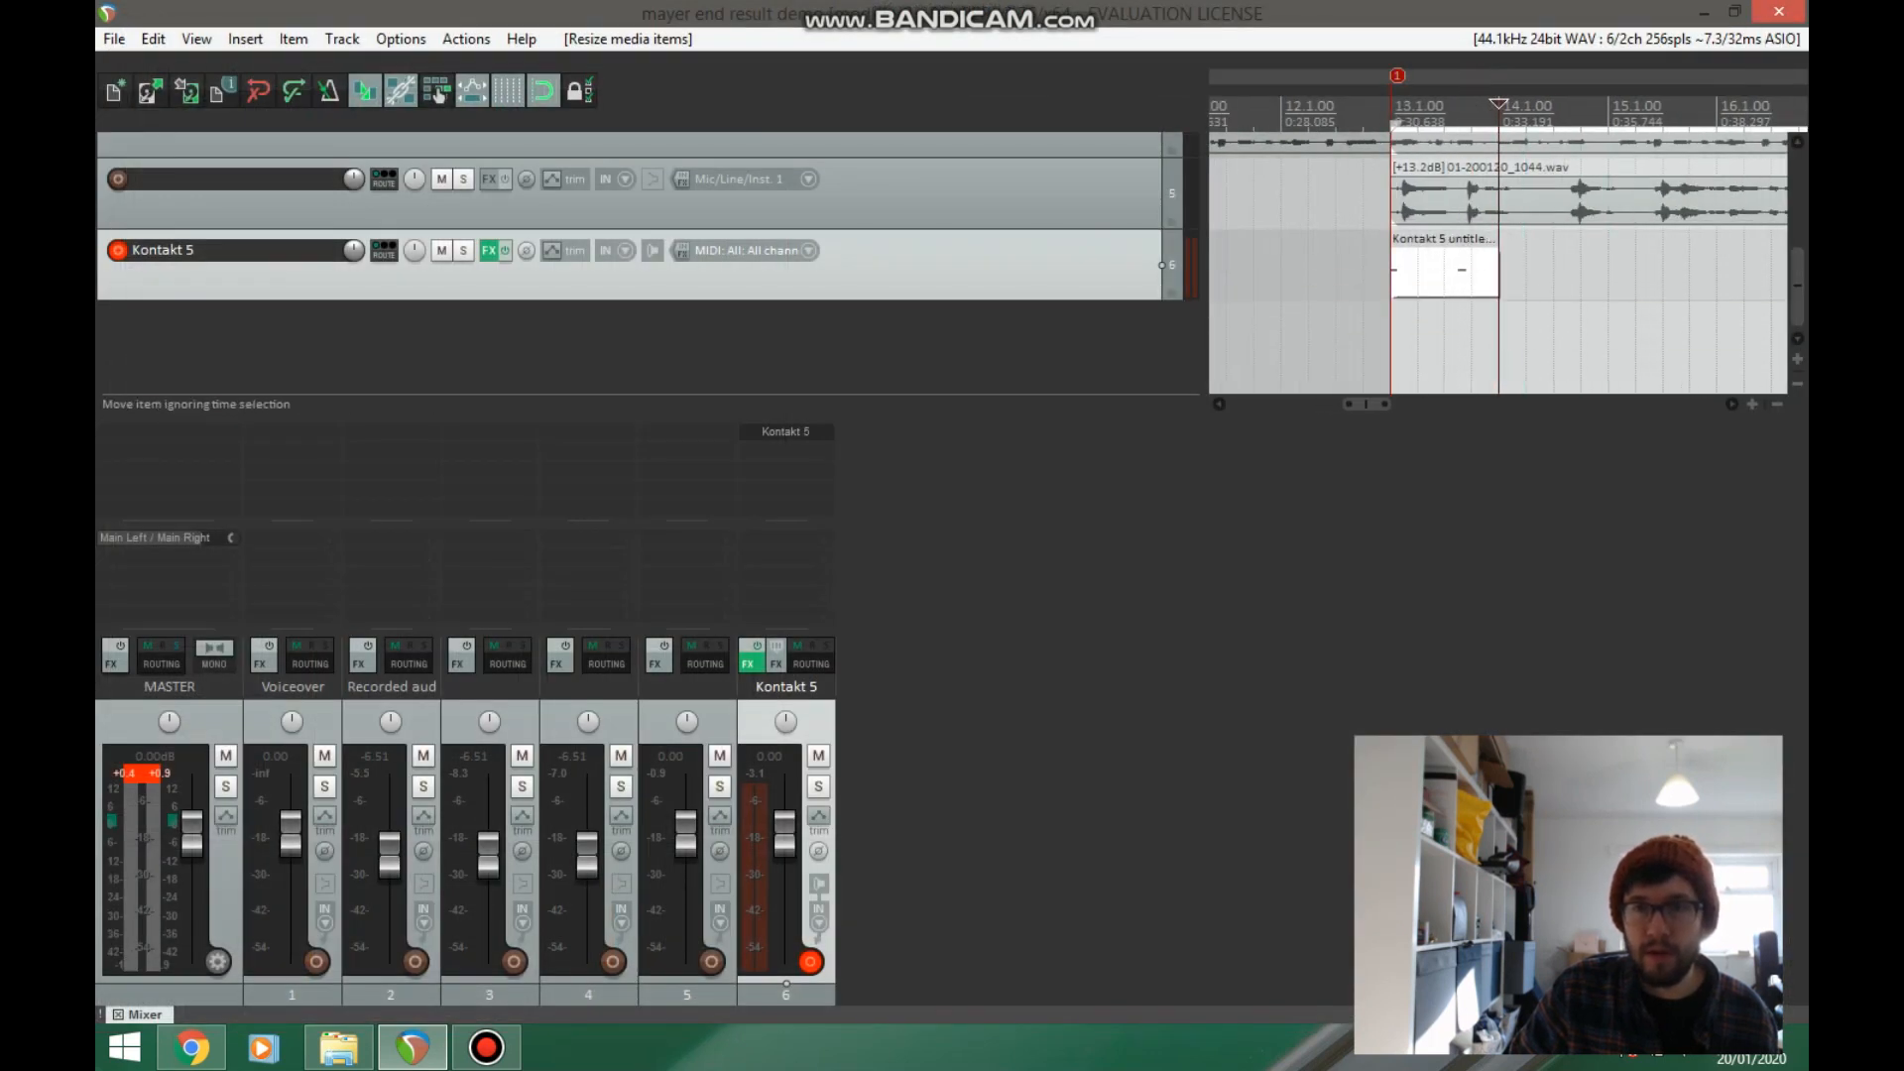
- Add stacked C#2 and D#2 notes on beat 2 of the drum item and copy the pair to beat 4
{"action": "double_click", "coordinate": [1444, 273]}
{"action": "left_click", "coordinate": [300, 196]}
{"action": "key", "text": "space"}
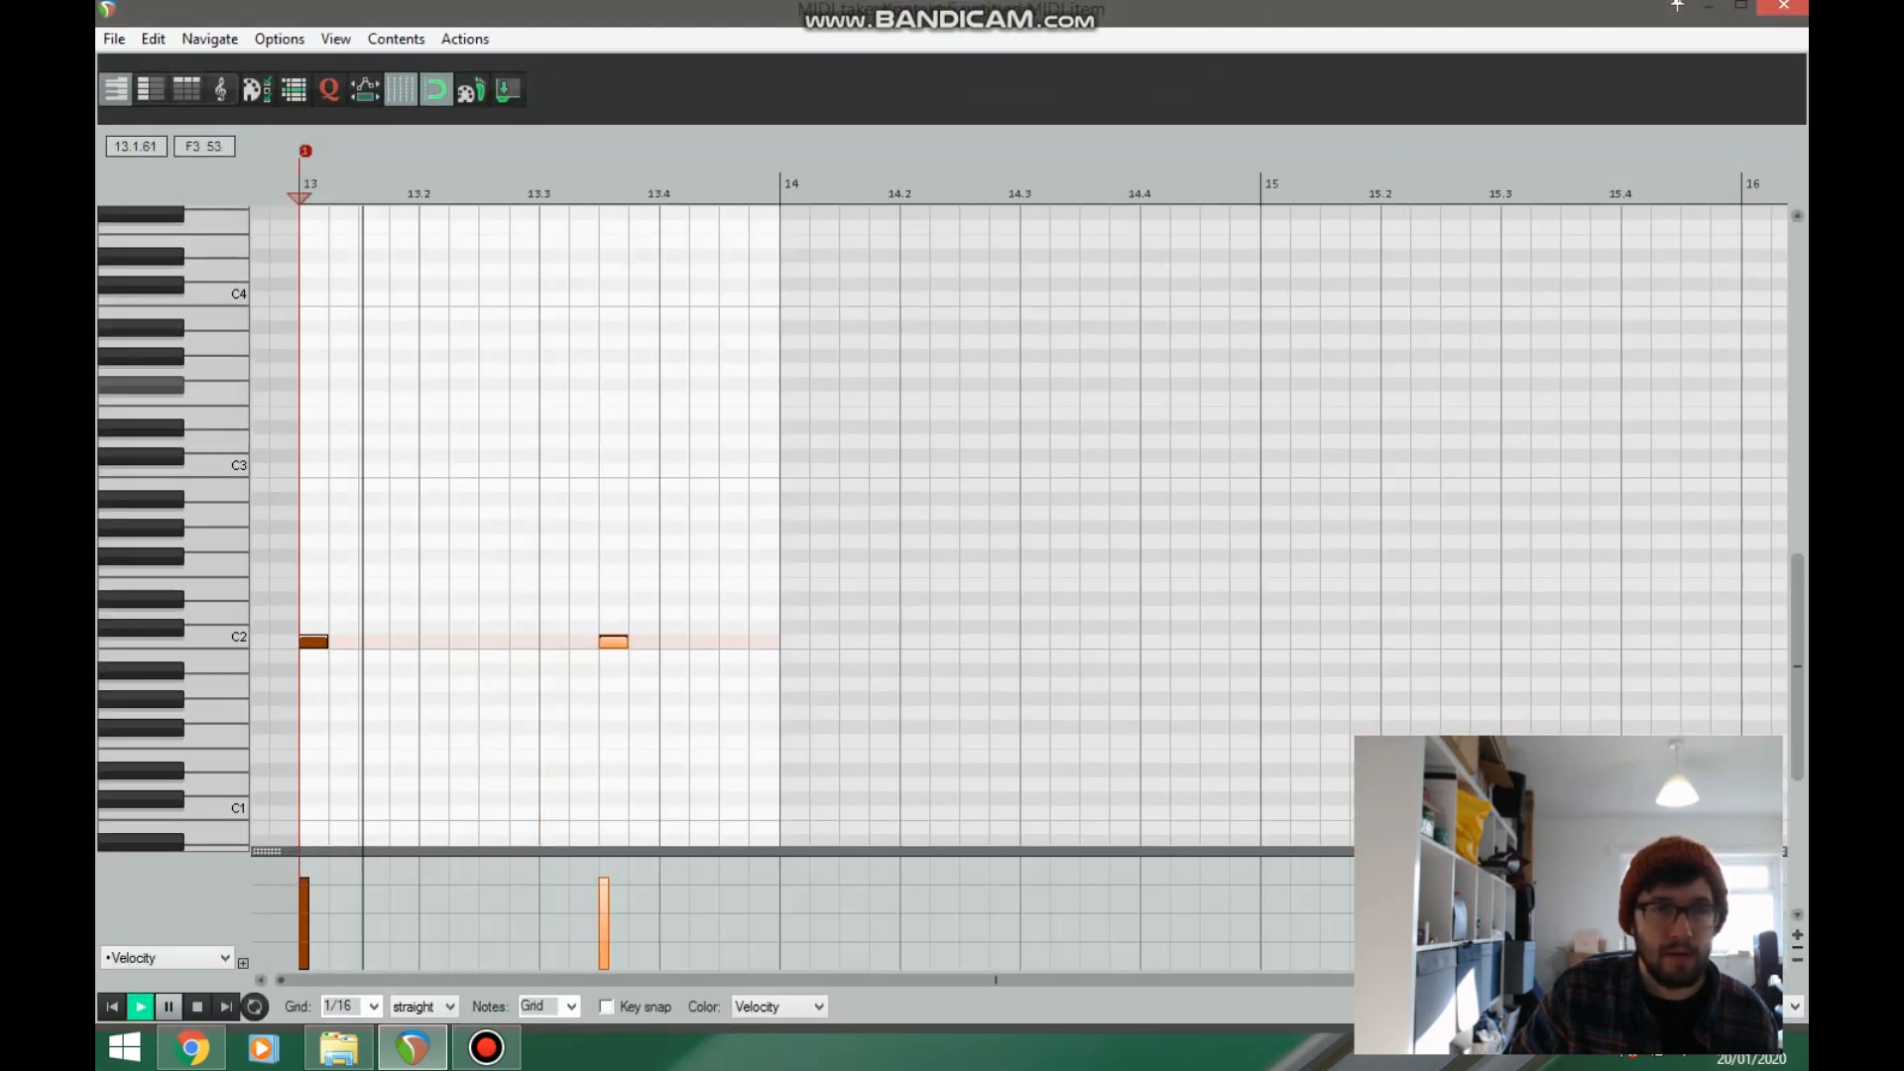
{"action": "key", "text": "space"}
{"action": "double_click", "coordinate": [430, 613]}
{"action": "double_click", "coordinate": [432, 628]}
{"action": "left_click_drag", "start_coordinate": [431, 616], "coordinate": [433, 598]}
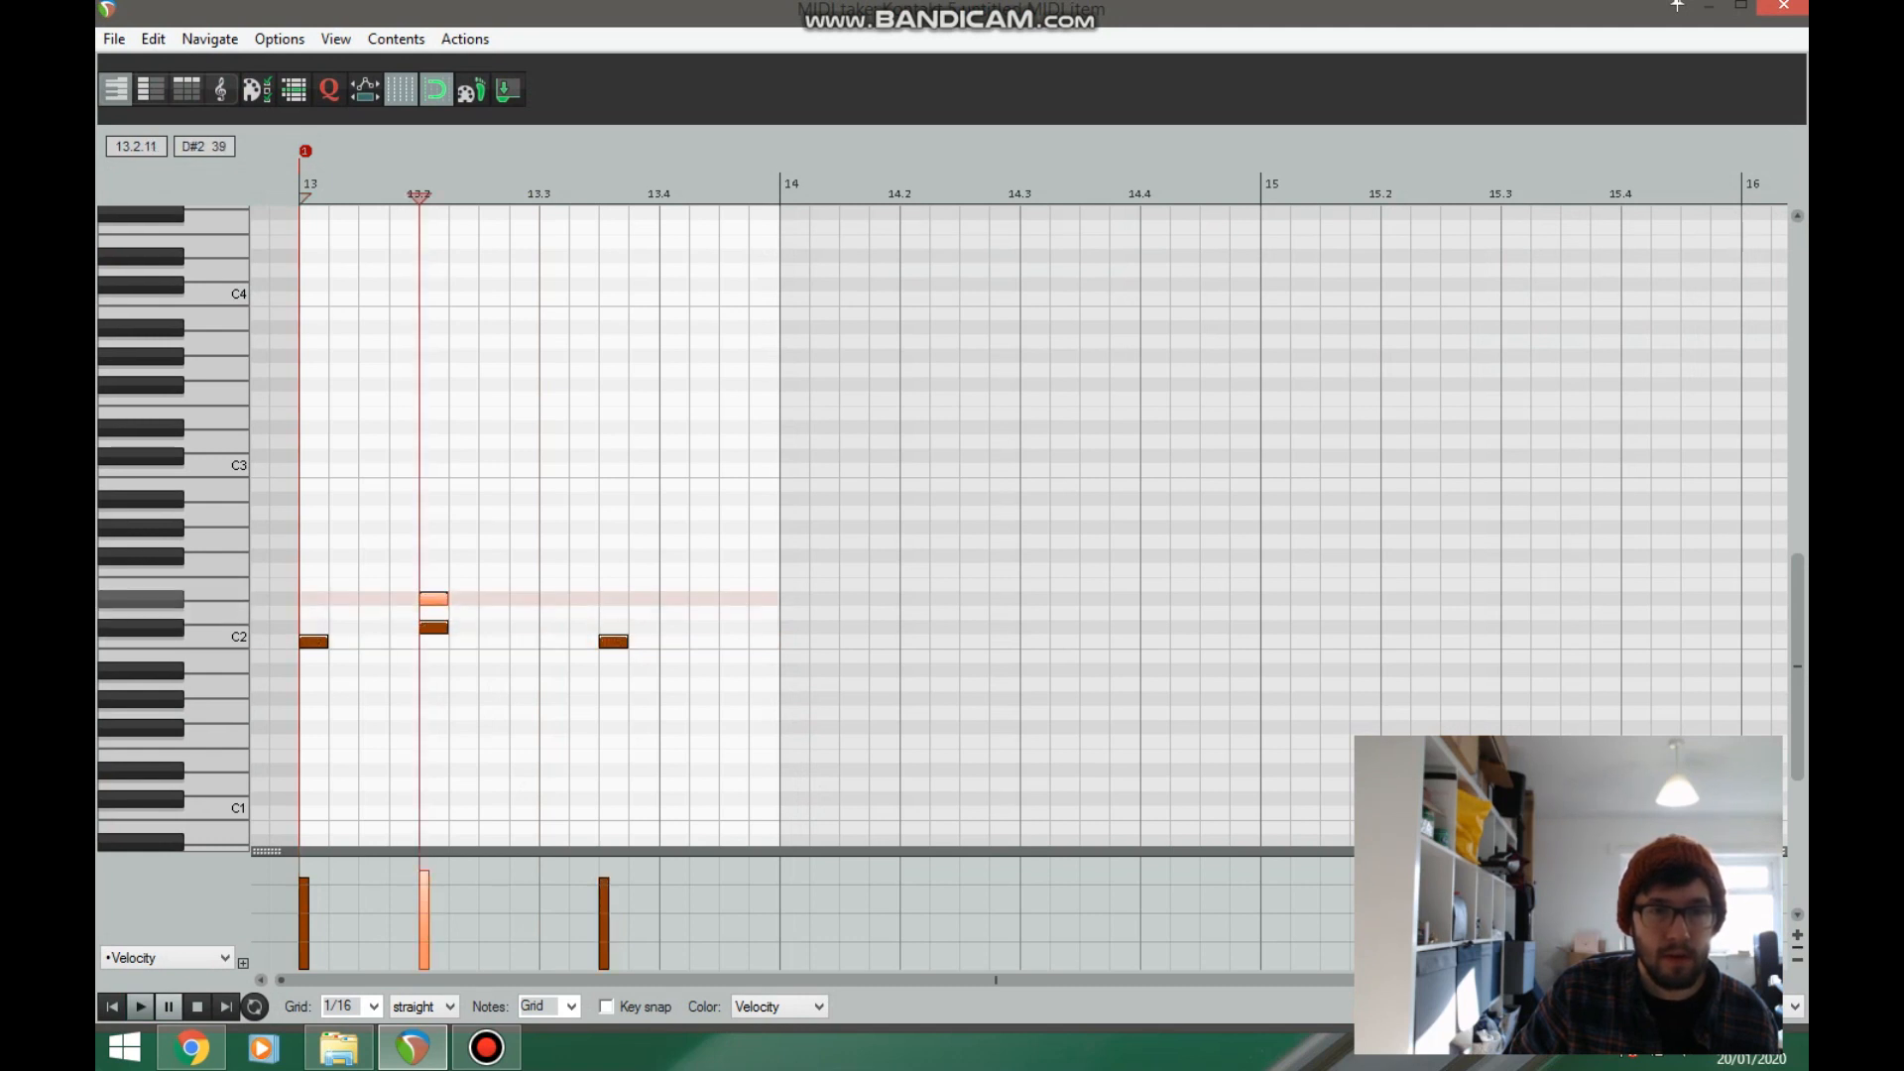
{"action": "key", "text": "Delete"}
{"action": "left_click_drag", "start_coordinate": [433, 596], "coordinate": [433, 557]}
{"action": "left_click_drag", "start_coordinate": [403, 657], "coordinate": [682, 598]}
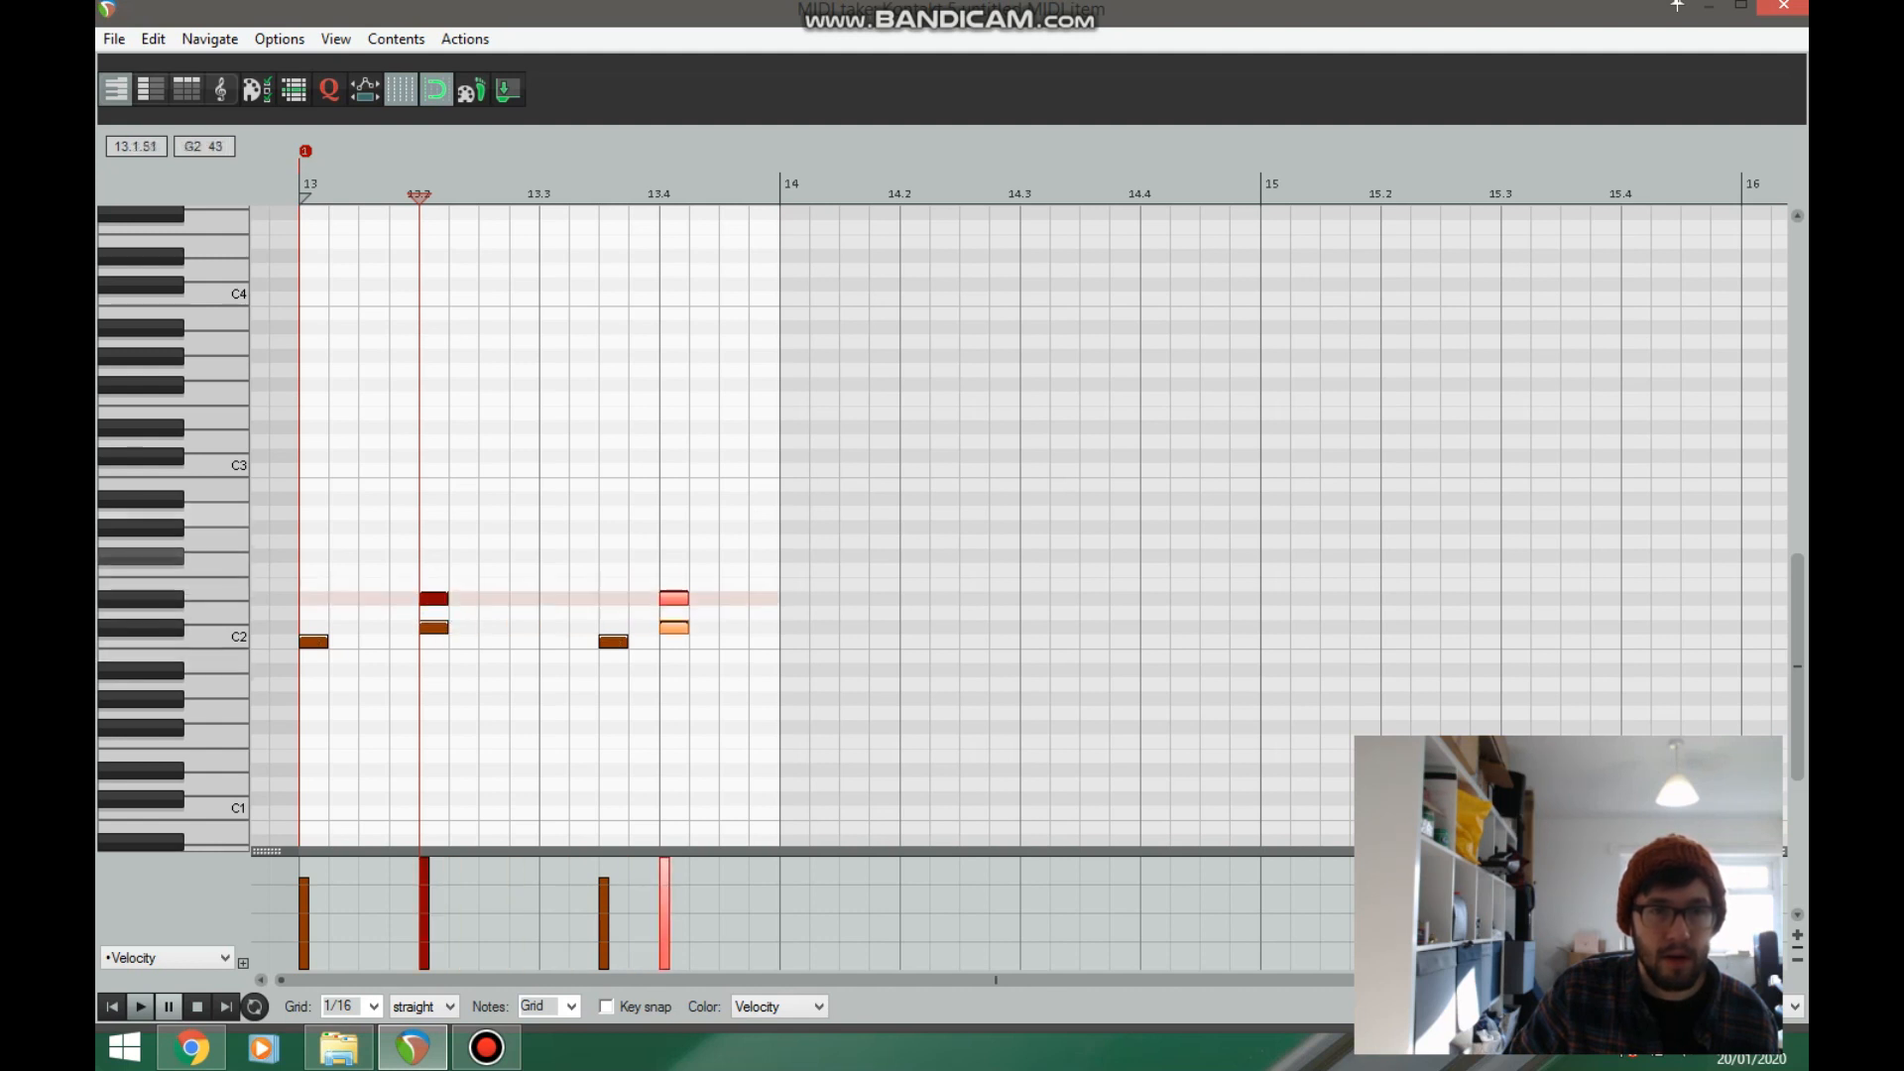
- Add G#2 hi-hat notes on all four beats of bar 13 and play the drum pattern
{"action": "left_click", "coordinate": [302, 192]}
{"action": "left_click_drag", "start_coordinate": [314, 499], "coordinate": [317, 527]}
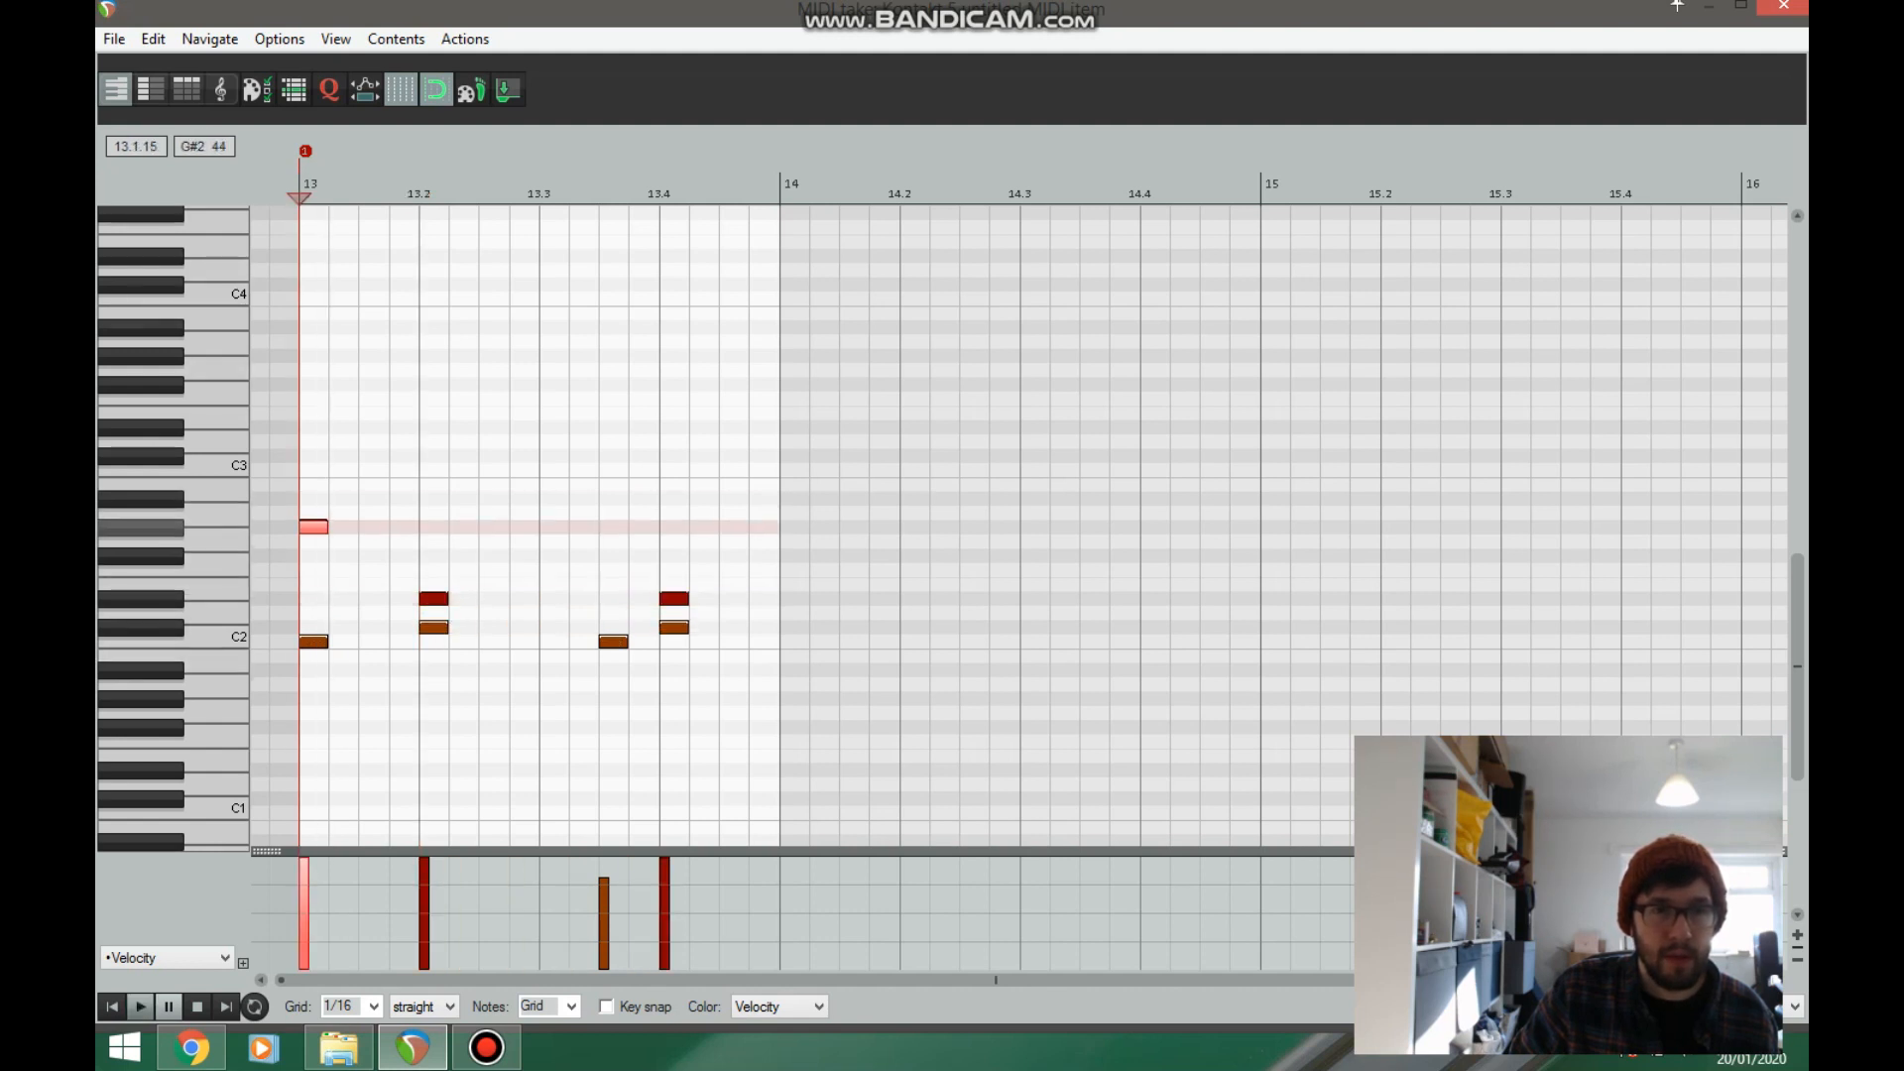
{"action": "double_click", "coordinate": [427, 527]}
{"action": "double_click", "coordinate": [548, 527]}
{"action": "left_click", "coordinate": [680, 526]}
{"action": "double_click", "coordinate": [680, 527]}
{"action": "key", "text": "space"}
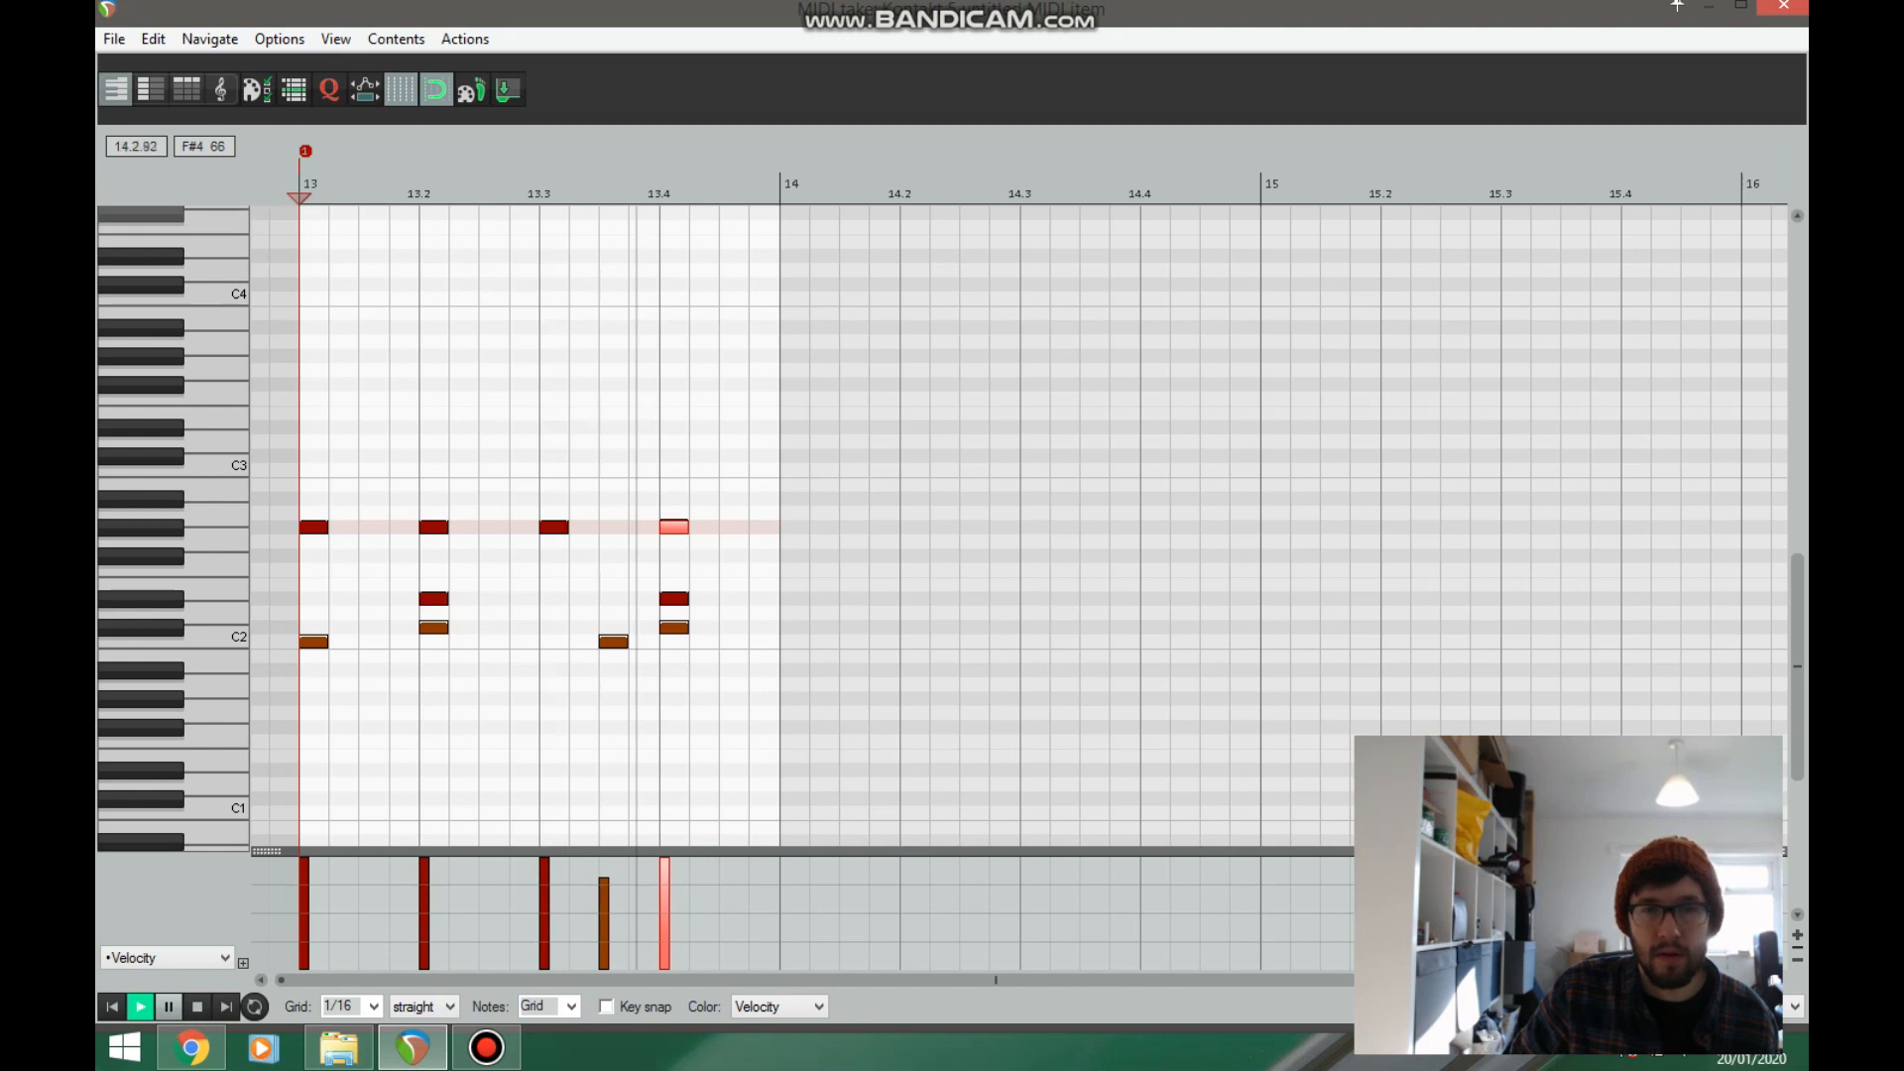
- Duplicate the one-bar drum item repeatedly along the Kontakt 5 track until it fills bars 13 to 21
{"action": "left_click", "coordinate": [1783, 6]}
{"action": "scroll", "coordinate": [1499, 298], "scroll_direction": "down", "scroll_amount": 1}
{"action": "key", "text": "ctrl+d"}
{"action": "scroll", "coordinate": [1498, 298], "scroll_direction": "down", "scroll_amount": 2}
{"action": "key", "text": "ctrl+d"}
{"action": "key", "text": "ctrl+d"}
{"action": "left_click_drag", "start_coordinate": [1601, 267], "coordinate": [1456, 269]}
{"action": "left_click", "coordinate": [1616, 268]}
{"action": "left_click", "coordinate": [1556, 270]}
{"action": "key", "text": "ctrl+d"}
{"action": "scroll", "coordinate": [1458, 268], "scroll_direction": "down", "scroll_amount": 2}
- Move the first hi-hat note of the bar 17 drum item up to A#2
{"action": "double_click", "coordinate": [1406, 268]}
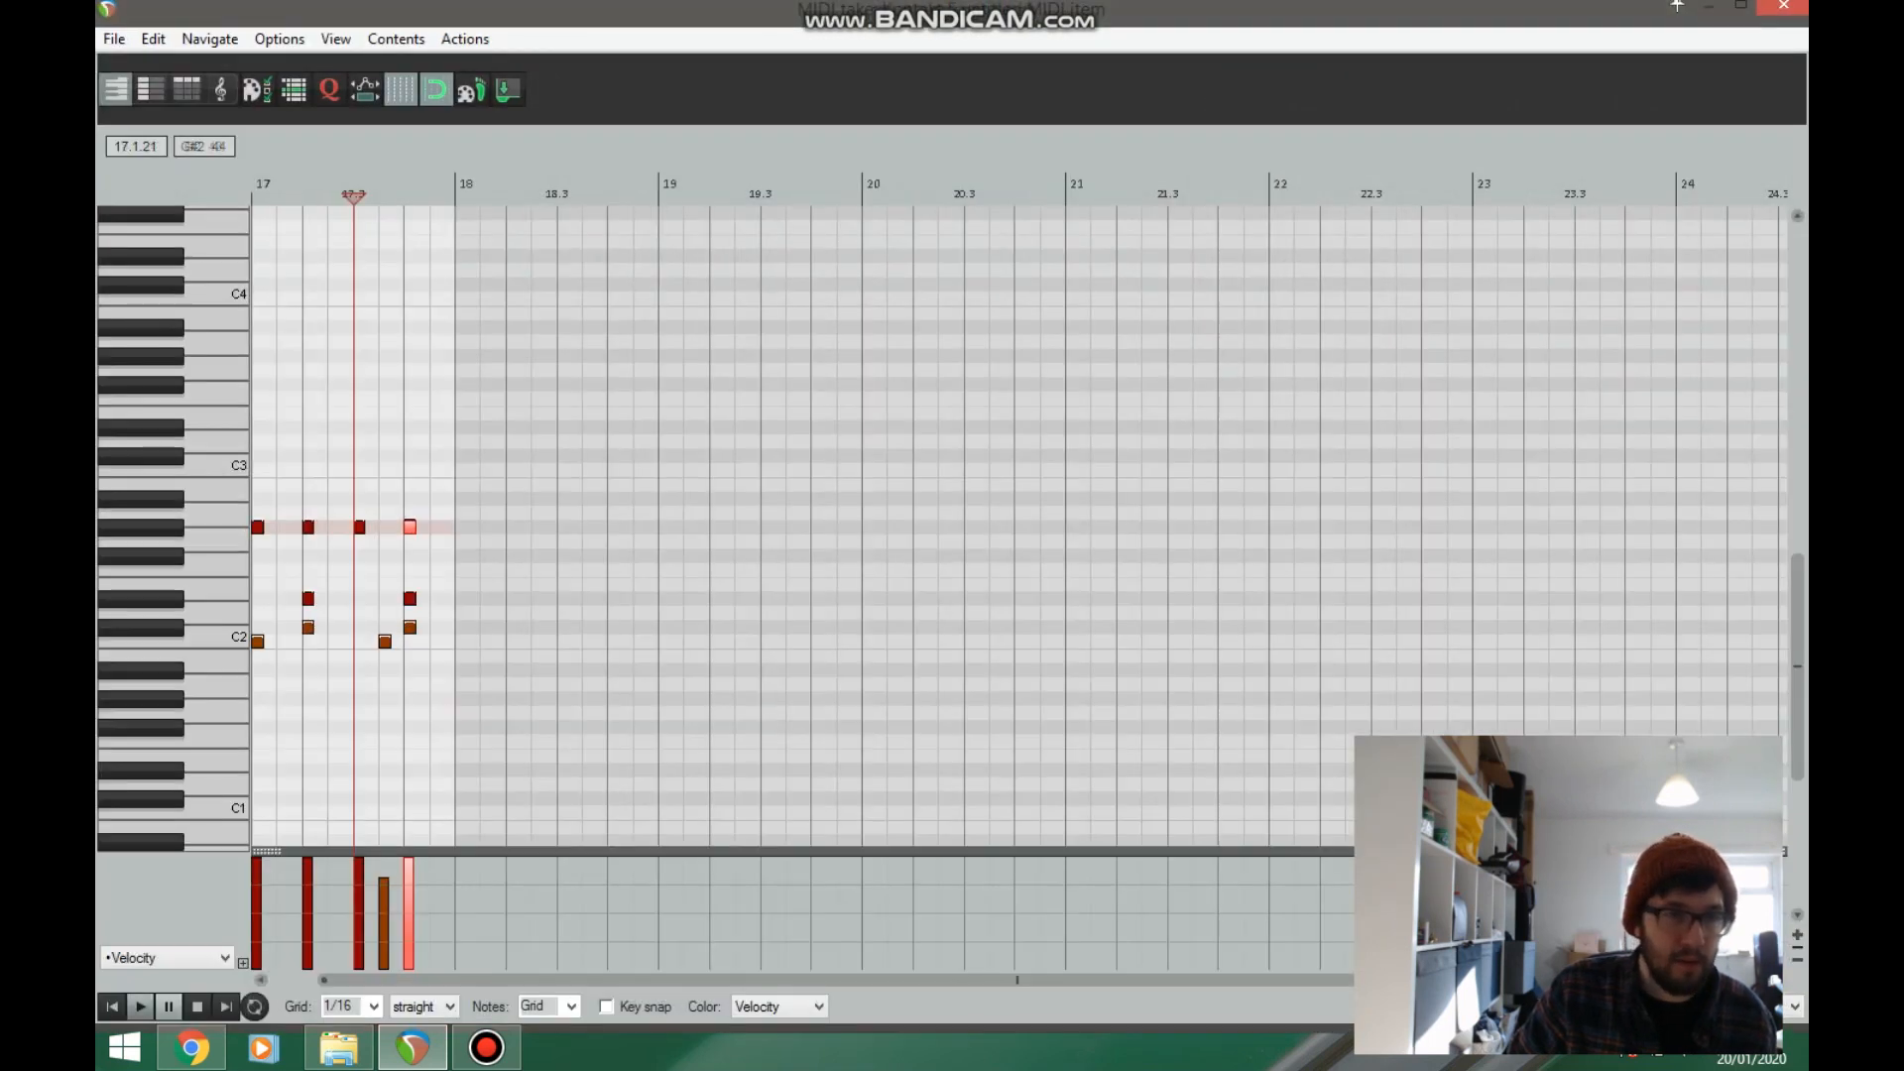
{"action": "left_click_drag", "start_coordinate": [257, 527], "coordinate": [257, 498]}
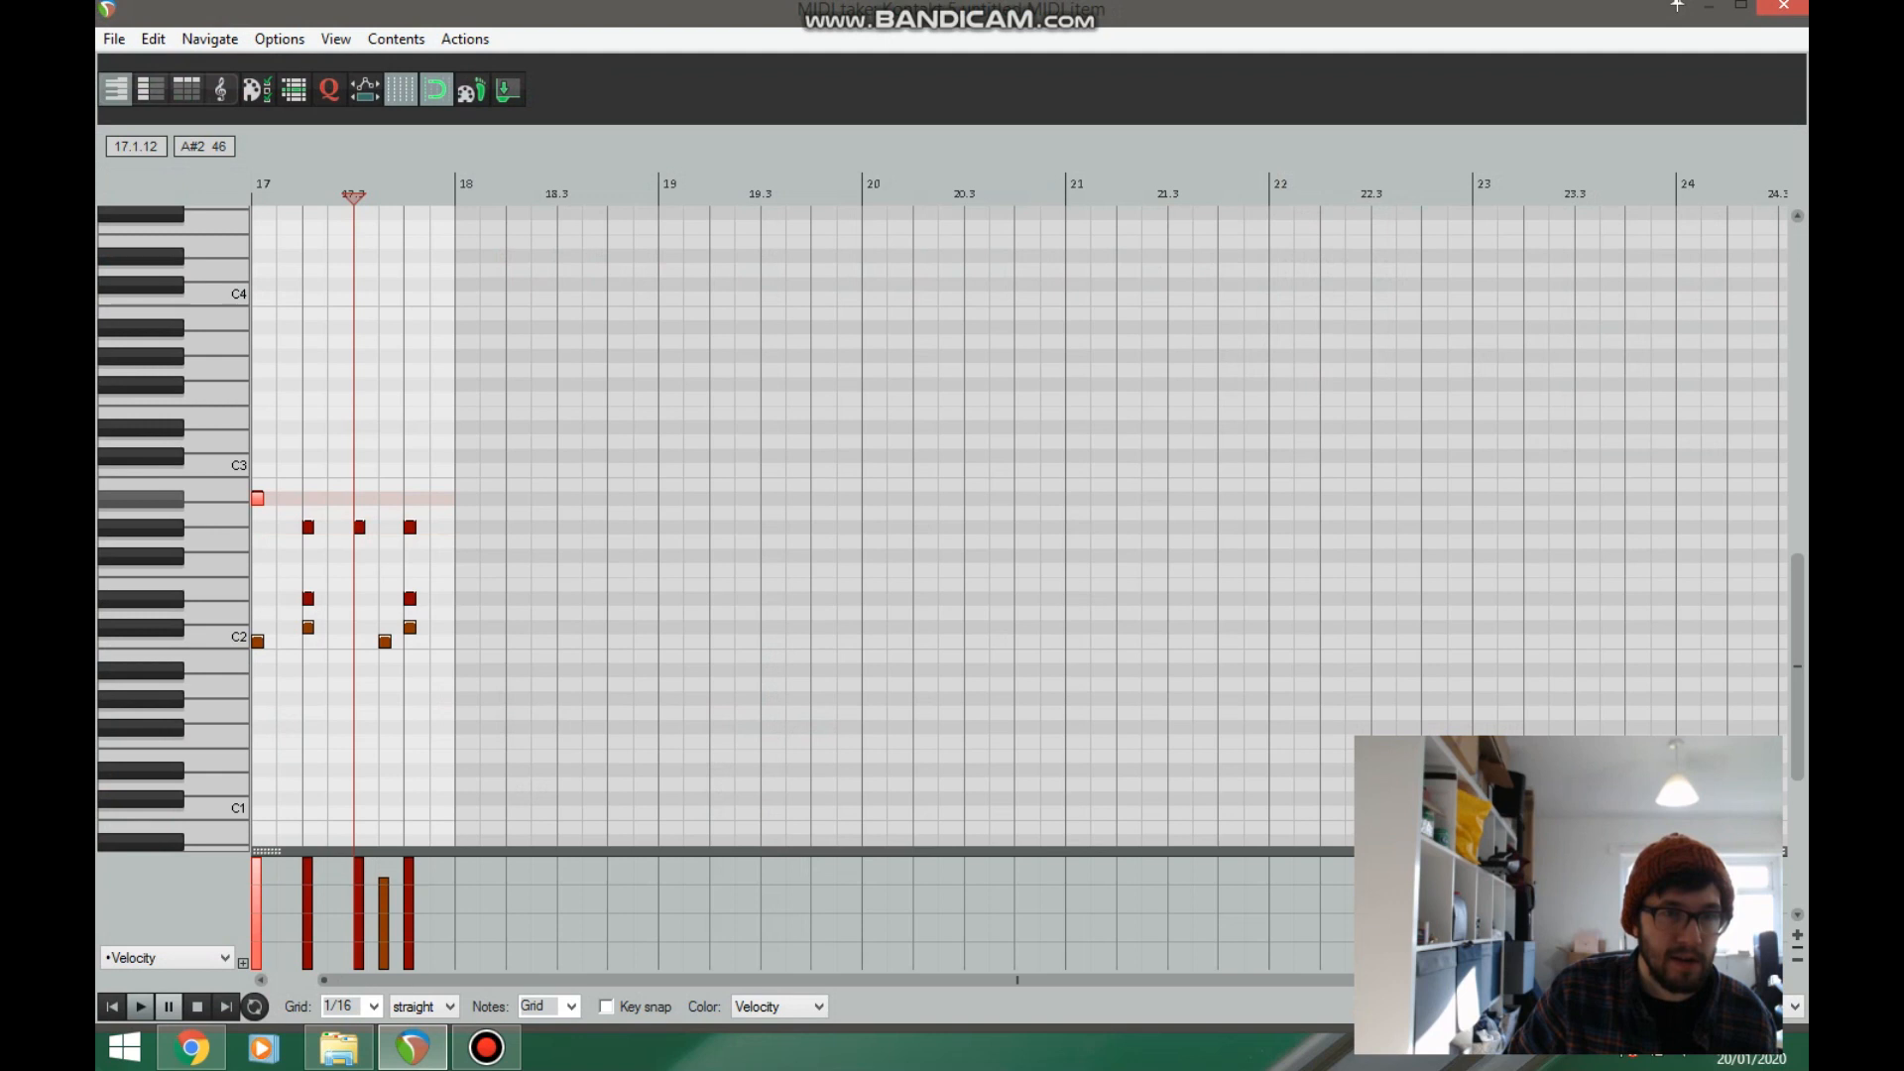
{"action": "left_click", "coordinate": [1782, 5]}
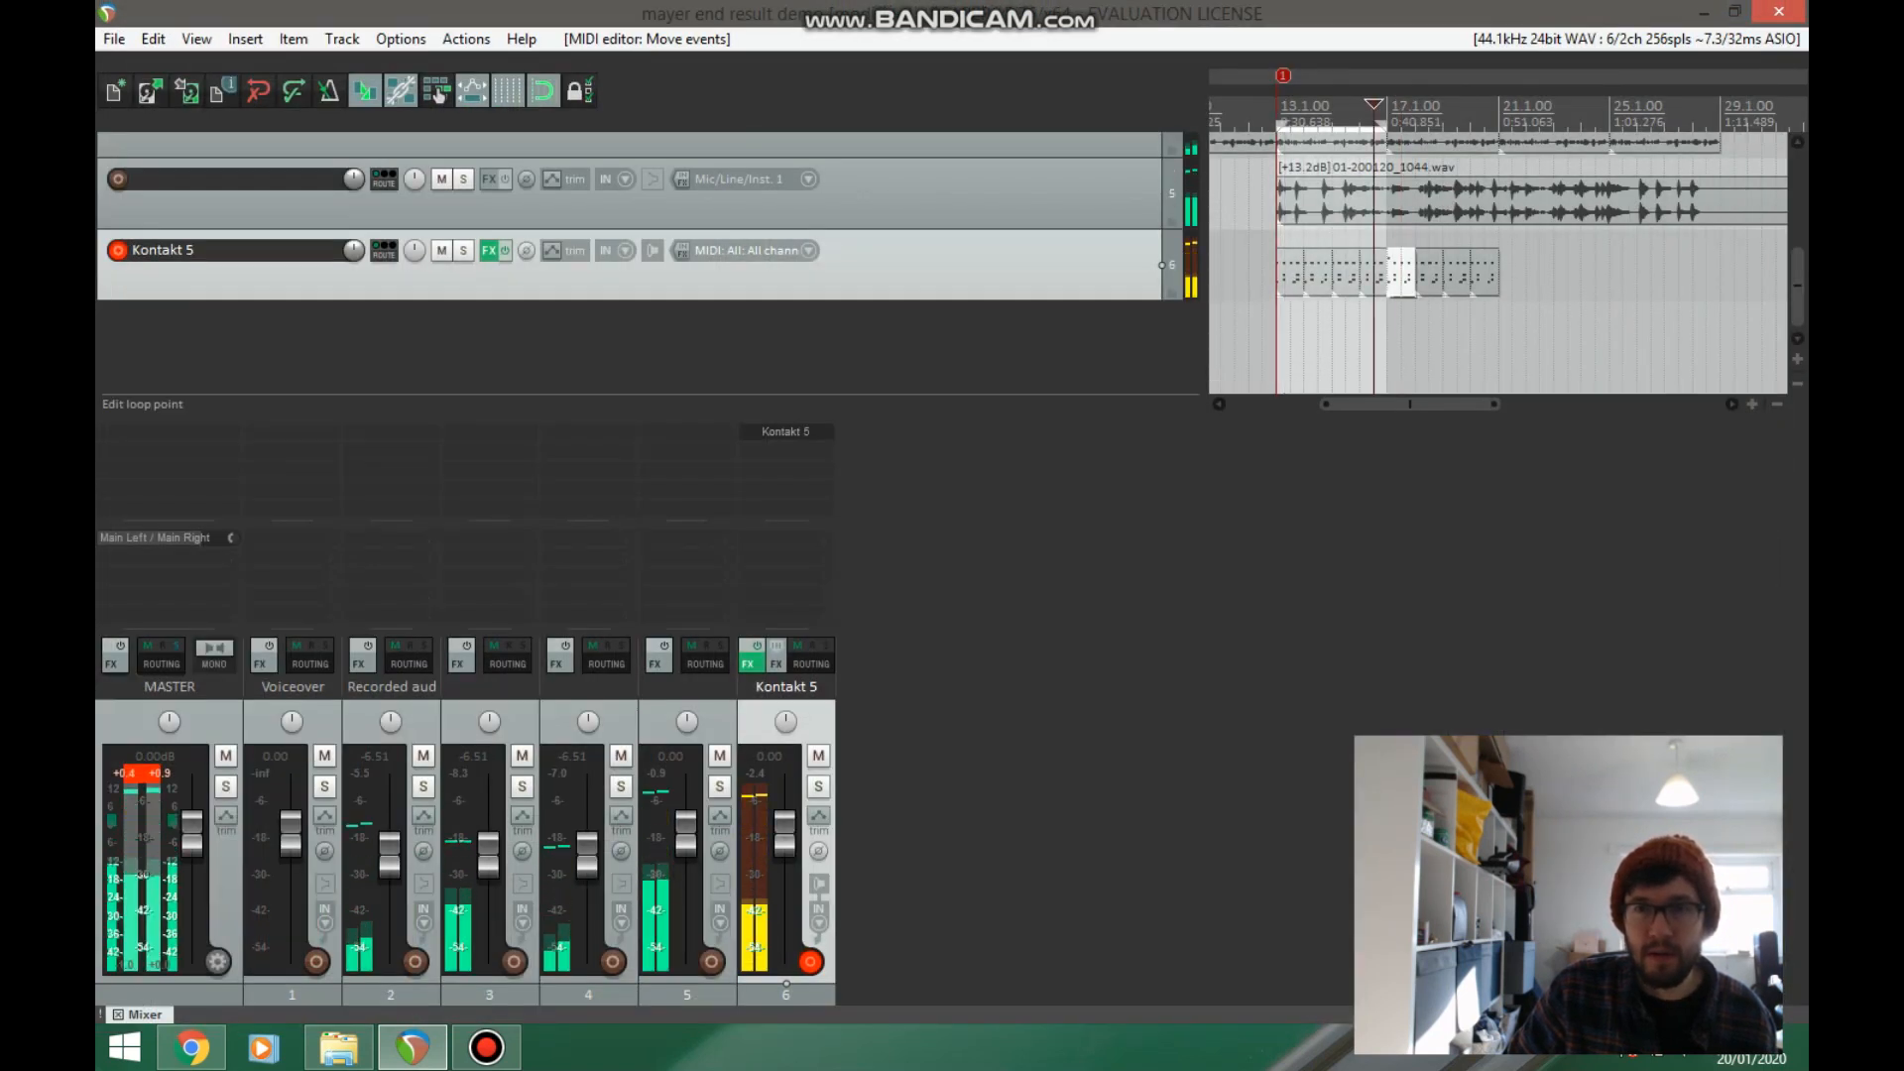
- Duplicate the four drum items in bars 17 to 21 twice so the drums run up to bar 29
{"action": "left_click_drag", "start_coordinate": [1406, 251], "coordinate": [1553, 264]}
{"action": "scroll", "coordinate": [1553, 264], "scroll_direction": "down", "scroll_amount": 1}
{"action": "key", "text": "ctrl+d"}
{"action": "key", "text": "ctrl+d"}
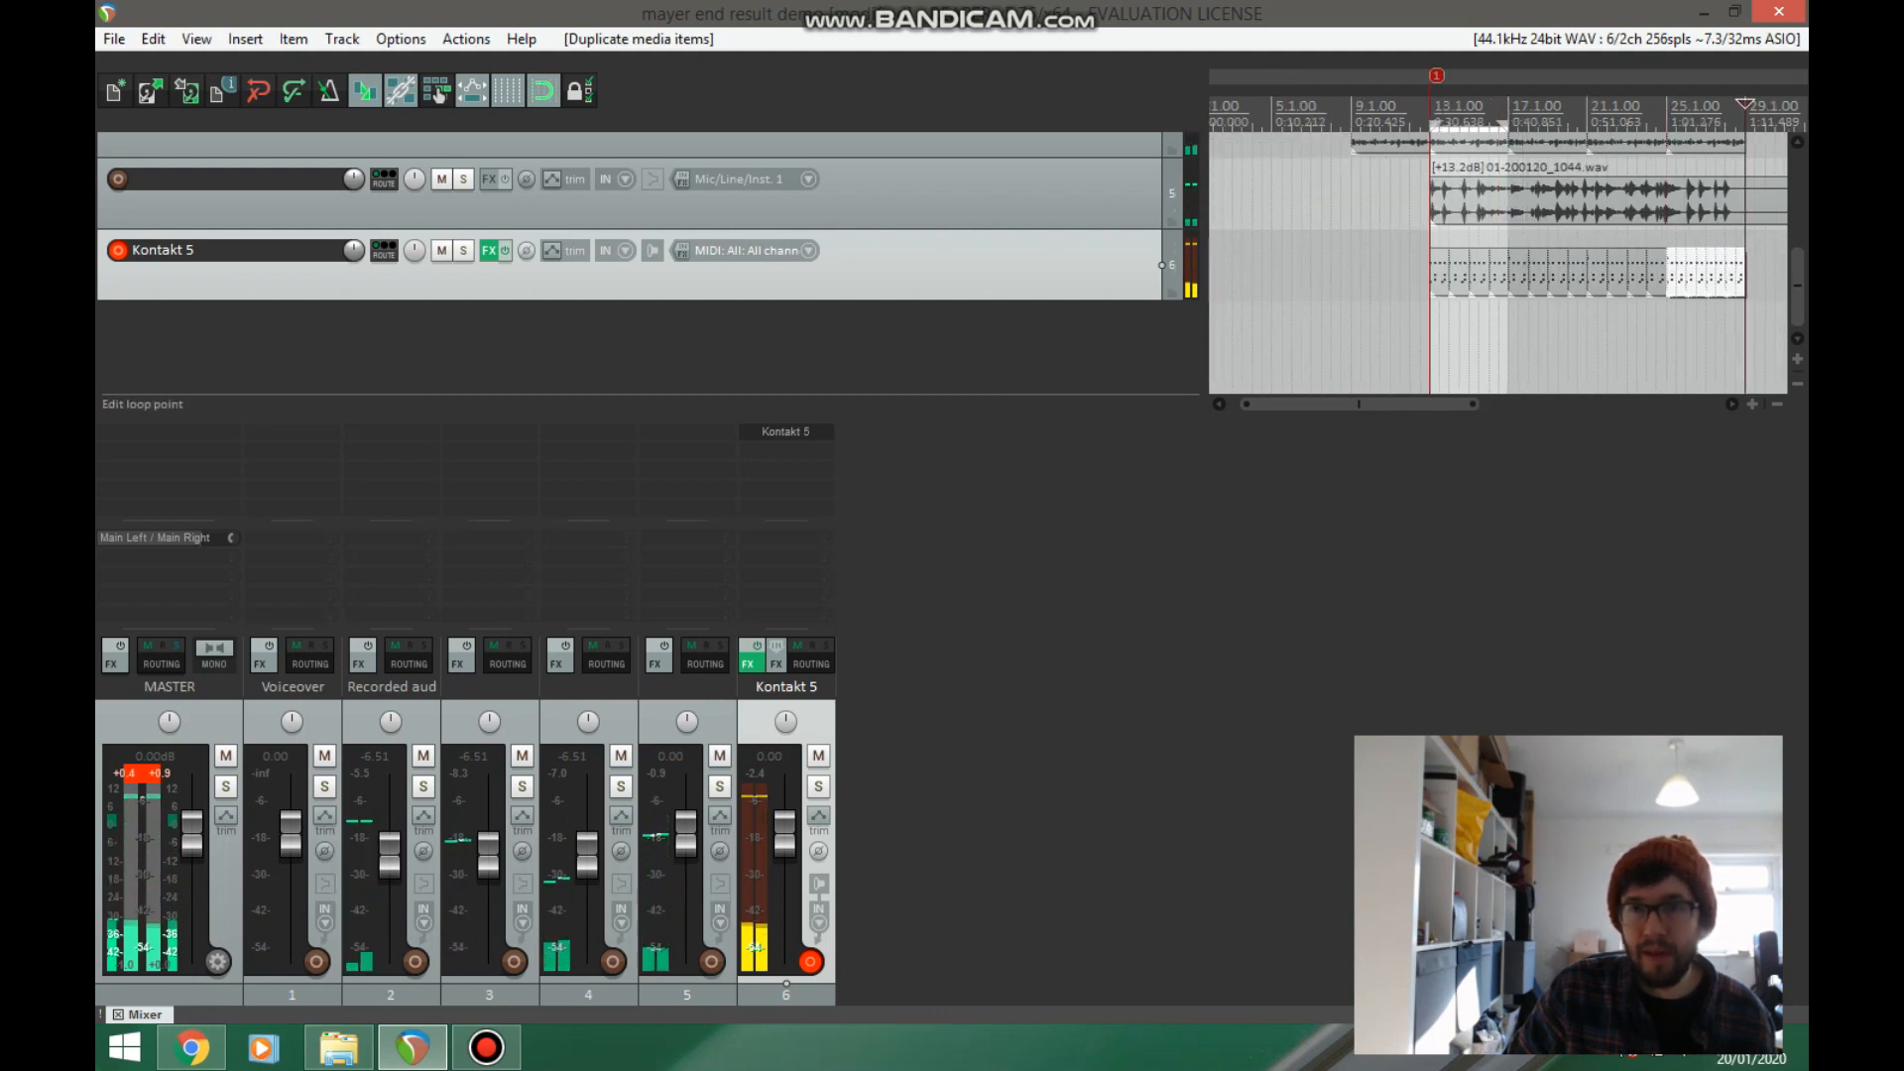
- Clear the time selection, insert the Scarbee Bass track template and record-arm that track in place of Kontakt 5
{"action": "left_click_drag", "start_coordinate": [1504, 126], "coordinate": [1436, 125]}
{"action": "left_click", "coordinate": [294, 40]}
{"action": "mouse_move", "coordinate": [342, 39]}
{"action": "mouse_move", "coordinate": [439, 145]}
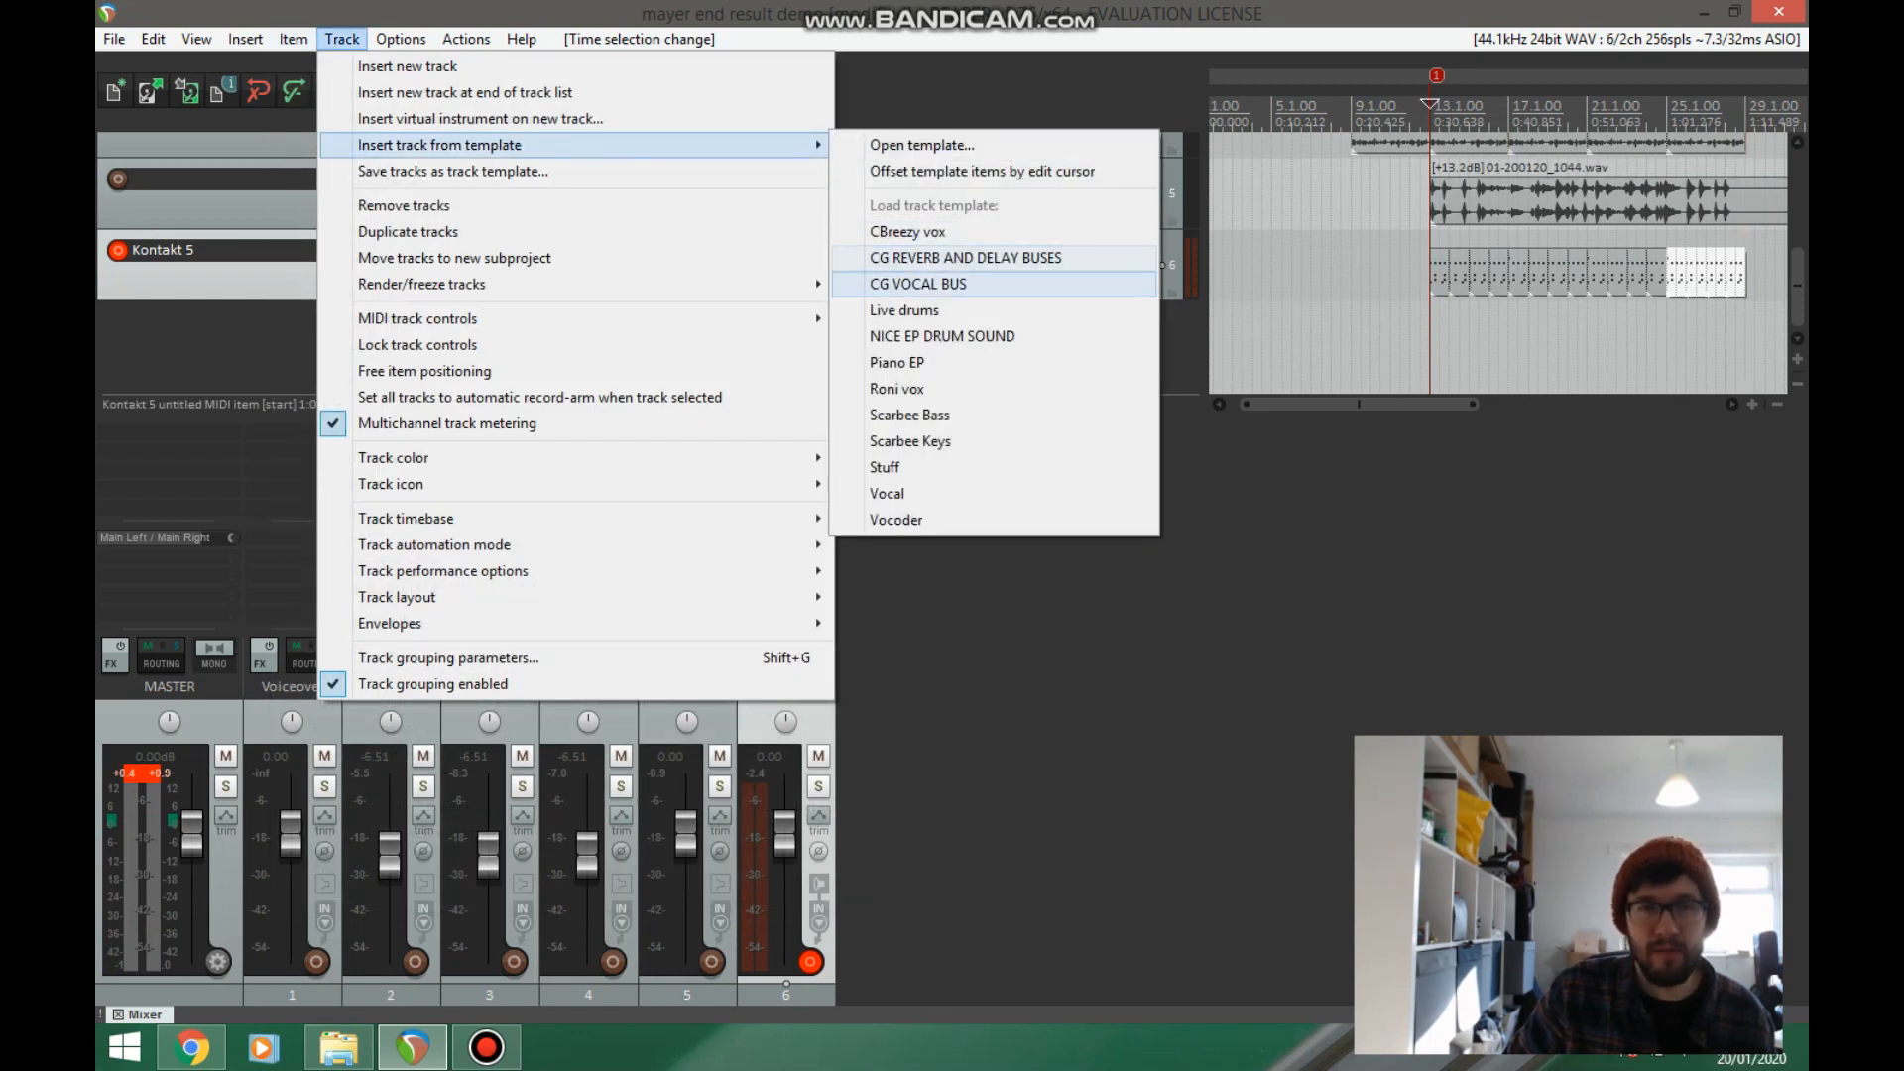
{"action": "left_click", "coordinate": [910, 415]}
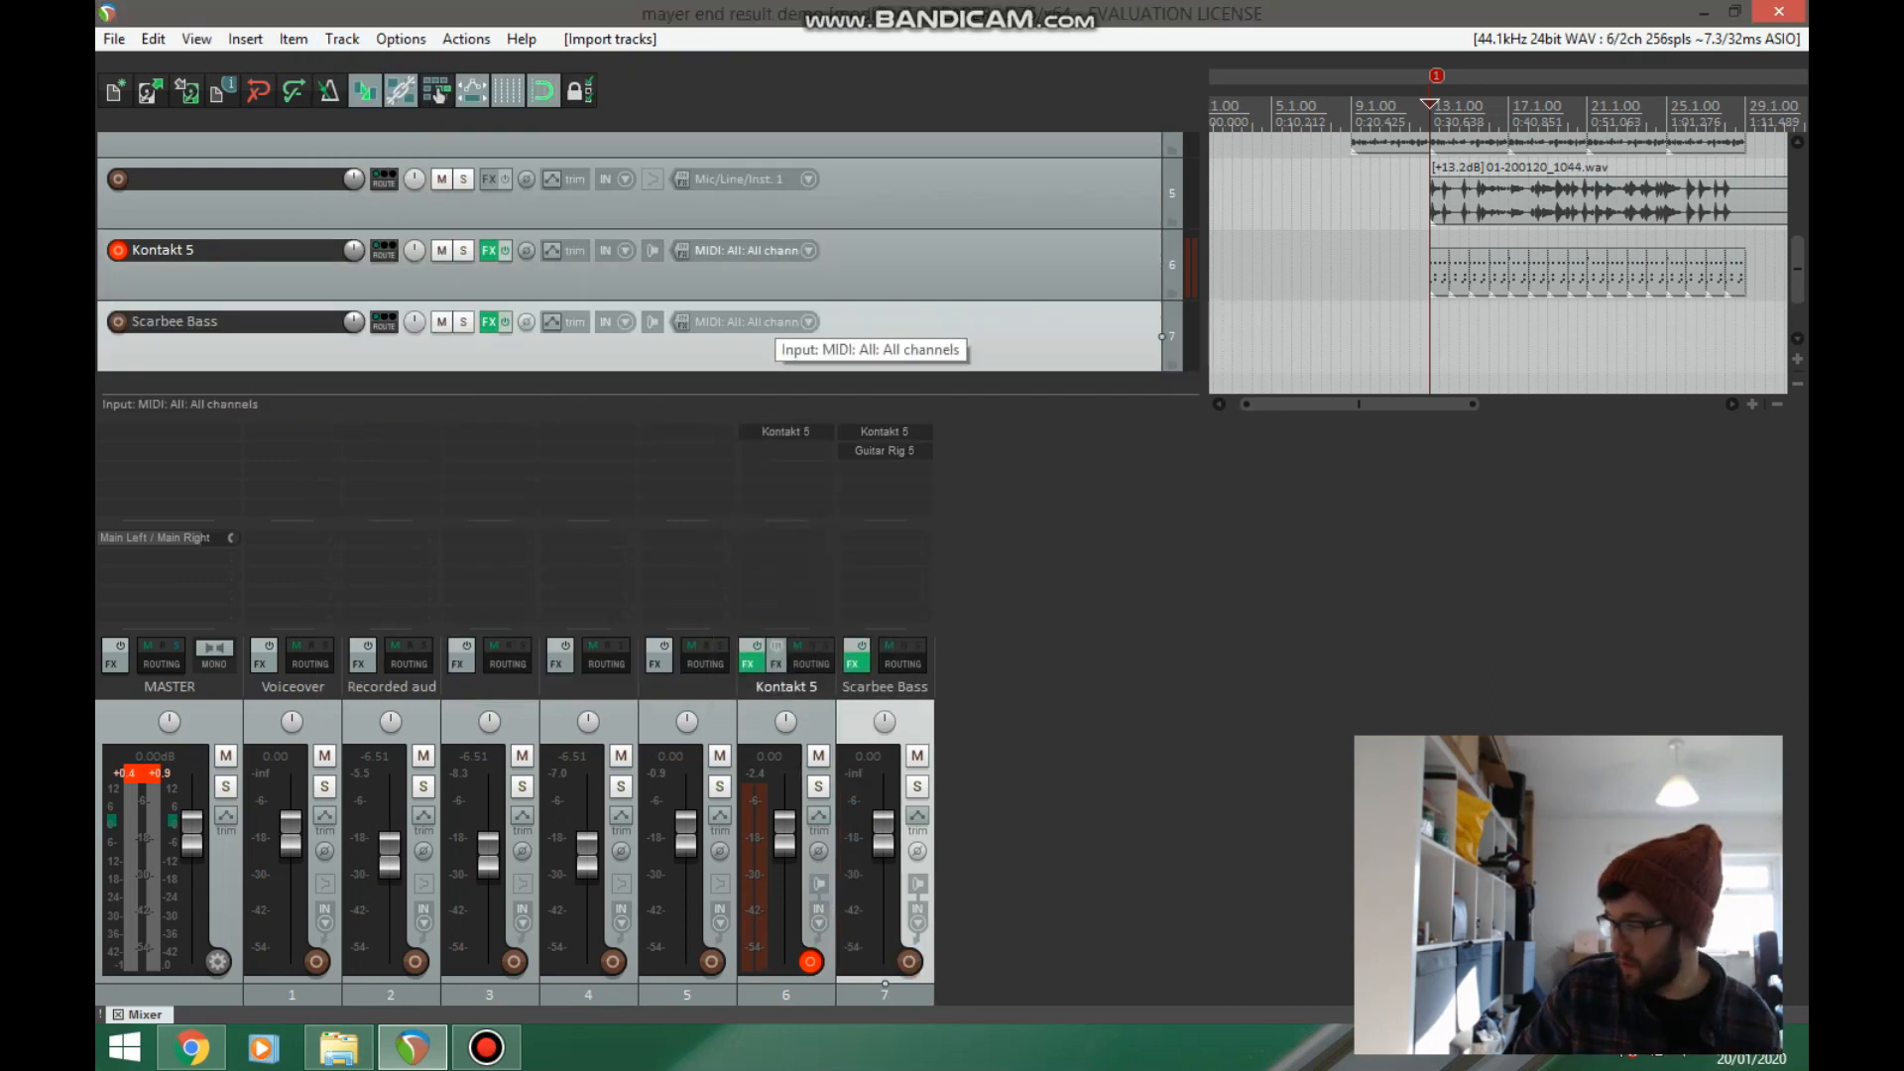
{"action": "left_click", "coordinate": [118, 250]}
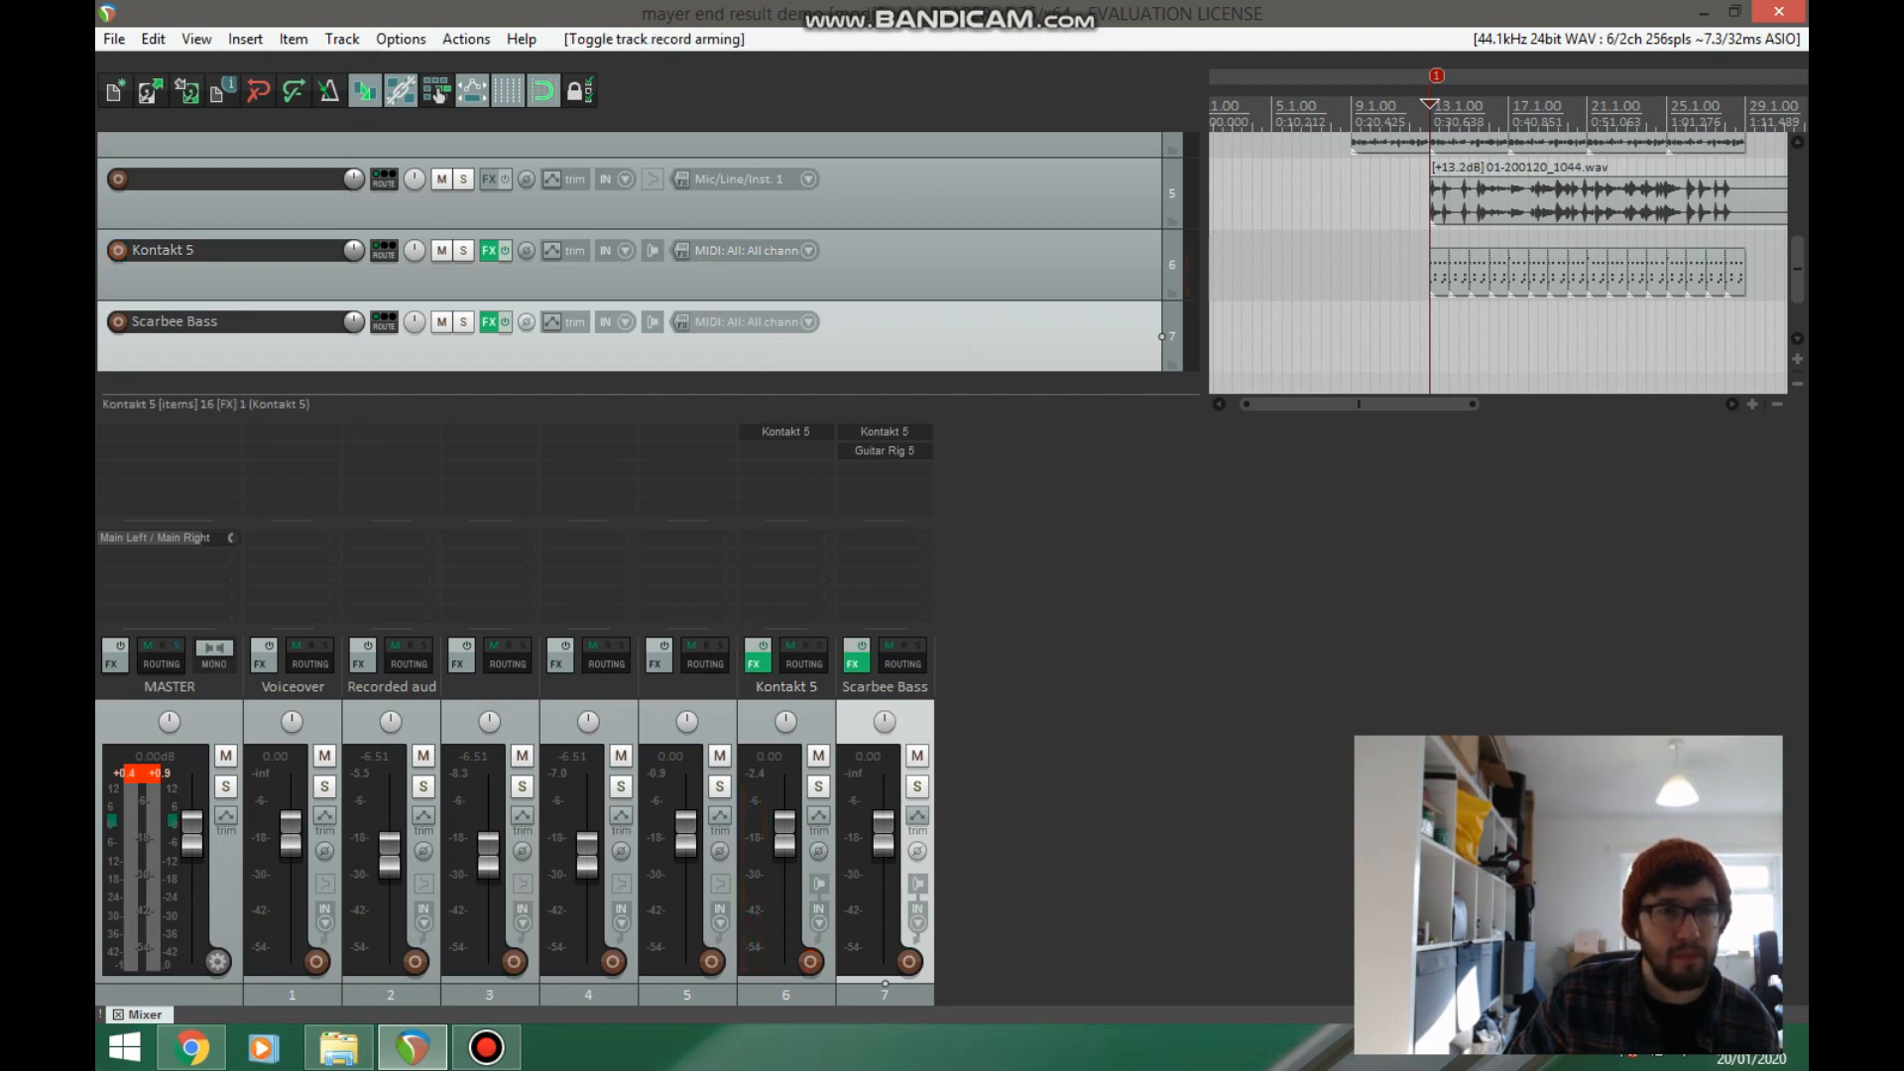
{"action": "left_click", "coordinate": [118, 322]}
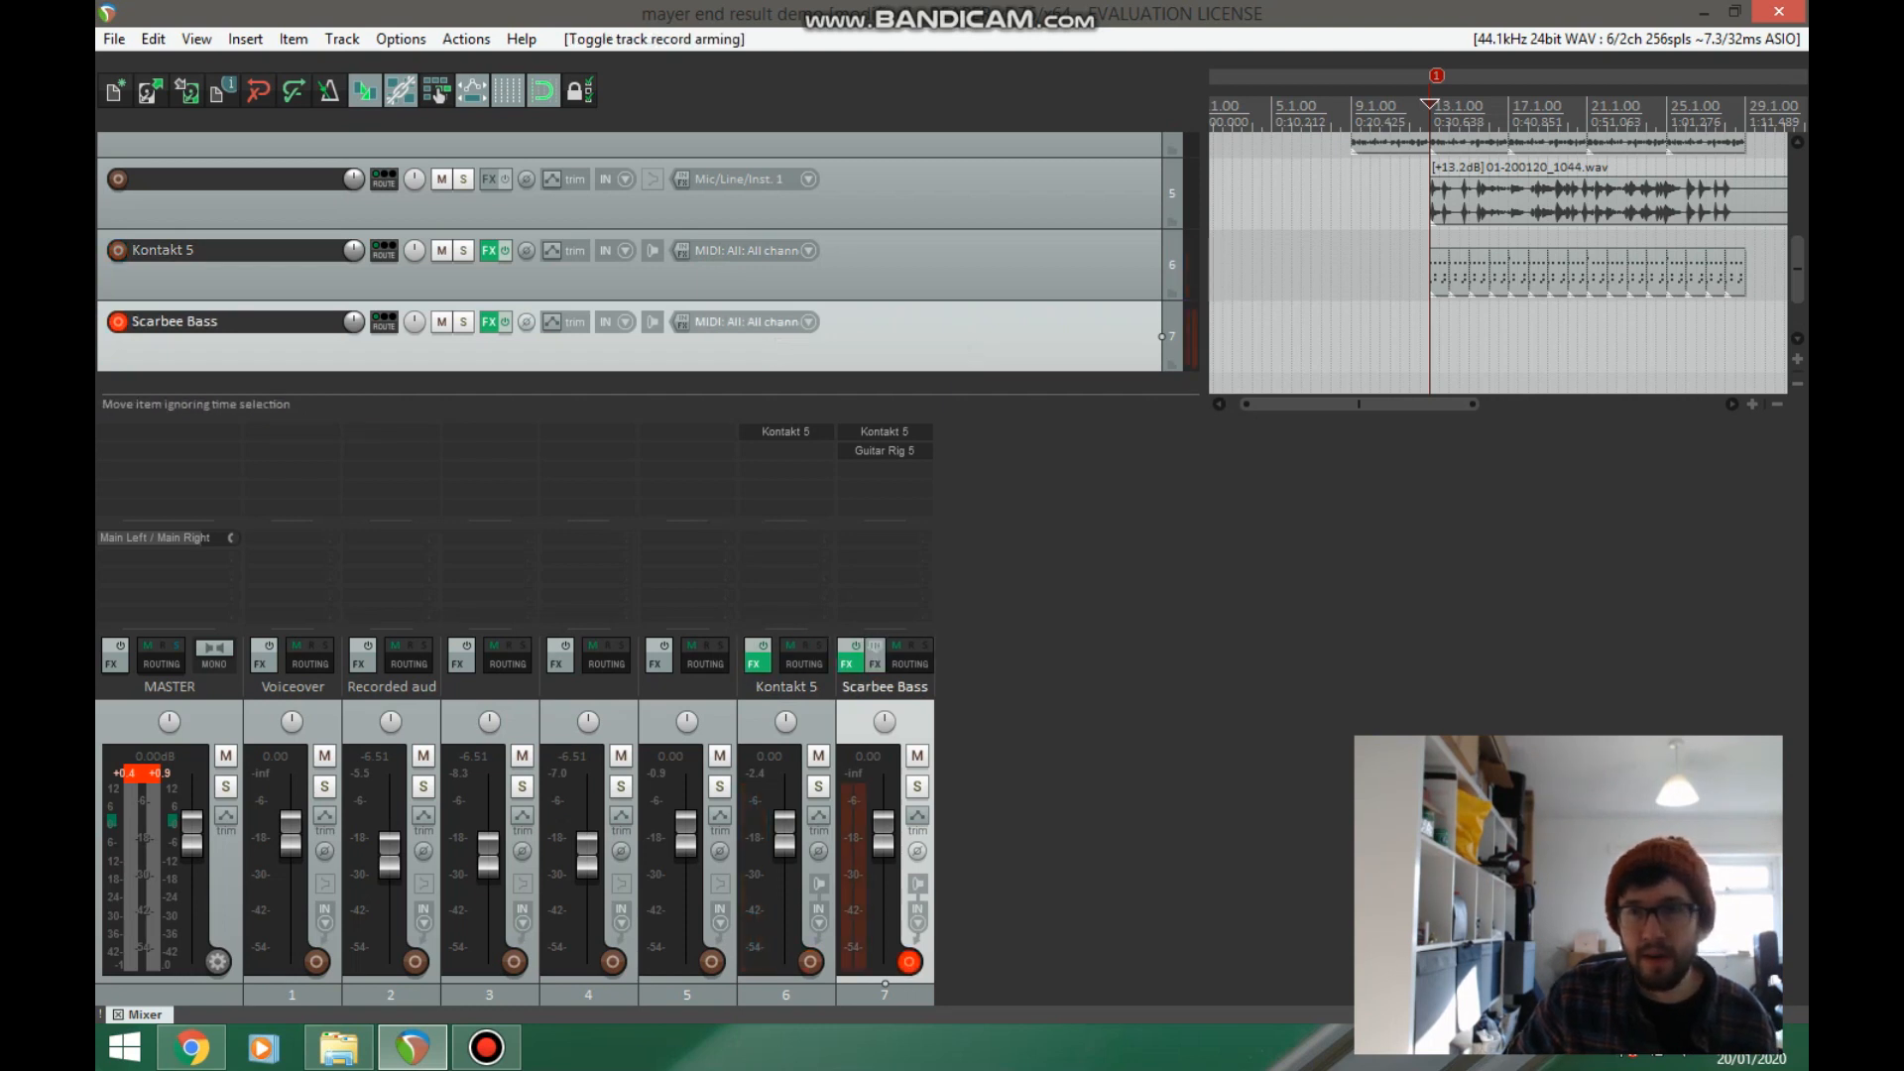
- Copy the bar 13 drum item from the Kontakt 5 track onto the Scarbee Bass track
{"action": "double_click", "coordinate": [1440, 273]}
{"action": "left_click_drag", "start_coordinate": [1439, 269], "coordinate": [1440, 342]}
{"action": "left_click", "coordinate": [1439, 344]}
{"action": "scroll", "coordinate": [1440, 344], "scroll_direction": "up", "scroll_amount": 4}
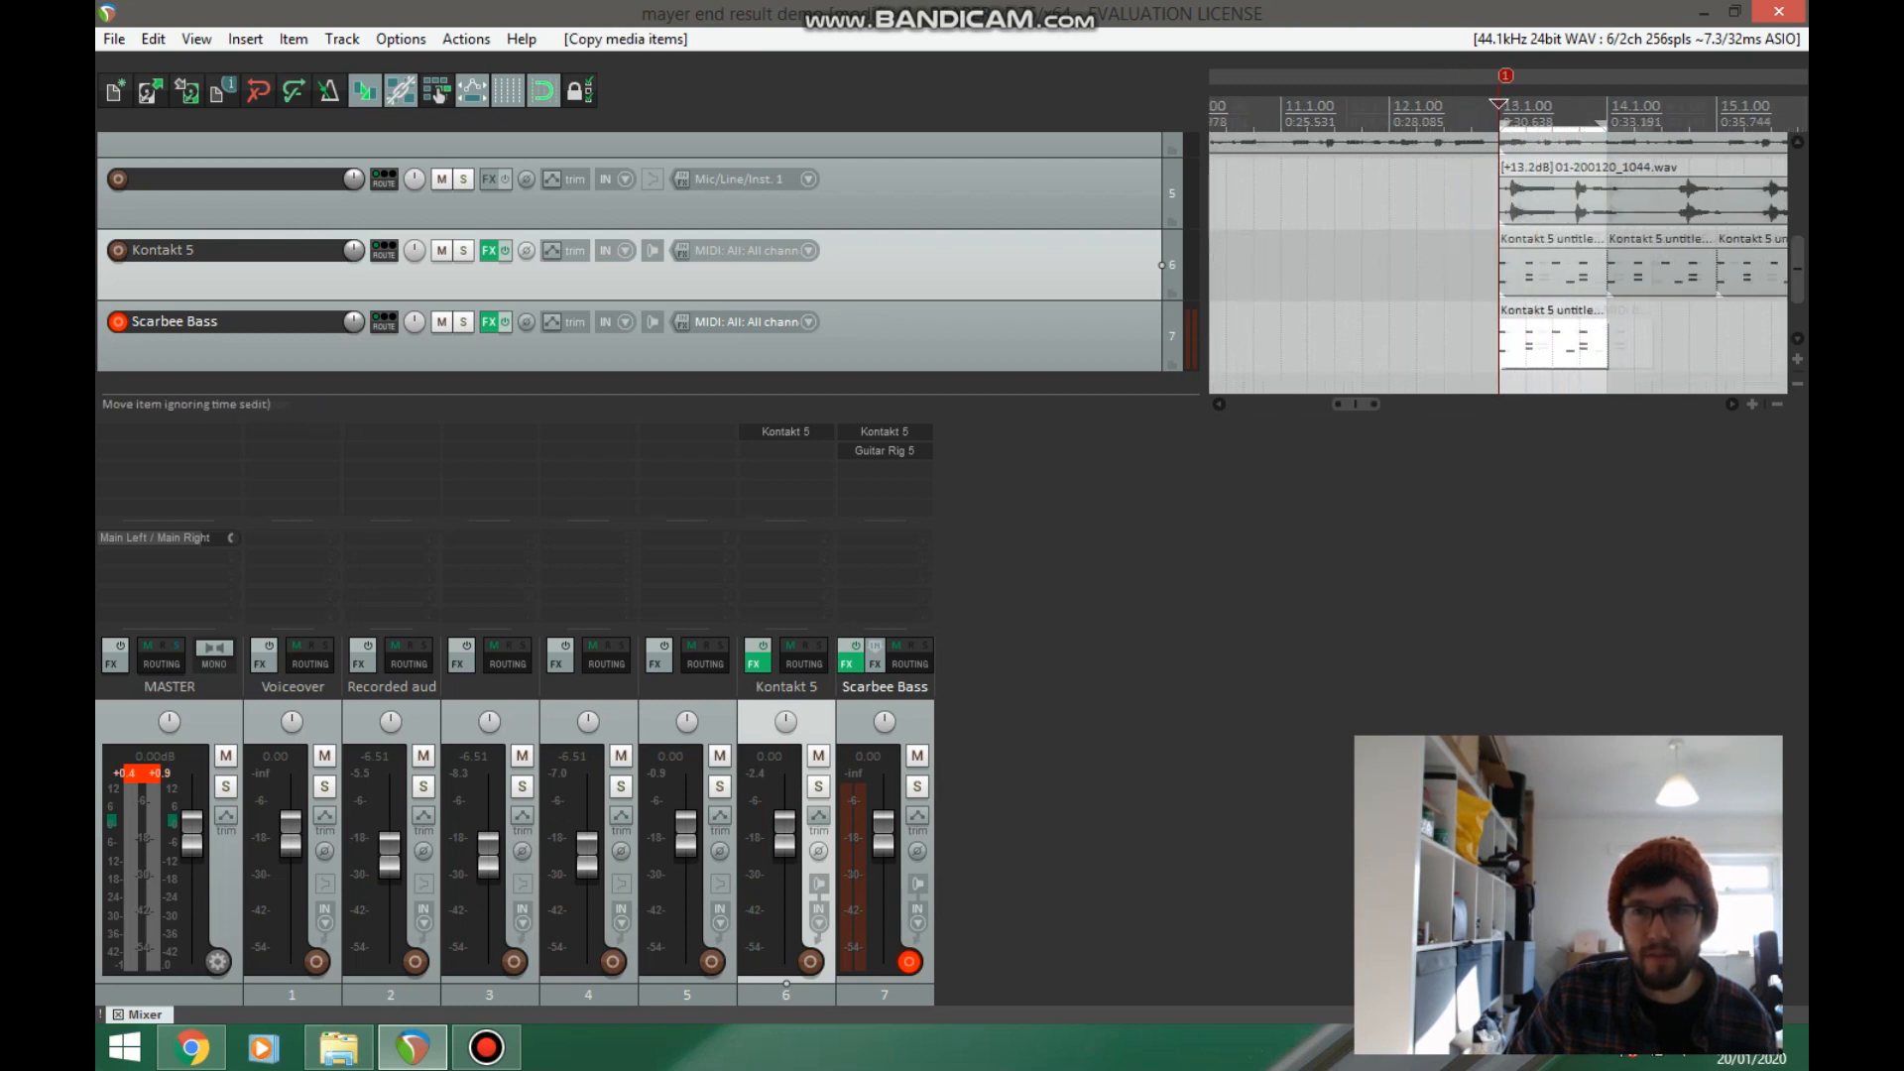
- Delete the snare and hi-hat notes from the copied Scarbee Bass item, keeping only the two kick-position notes
{"action": "double_click", "coordinate": [1492, 337]}
{"action": "left_click_drag", "start_coordinate": [503, 618], "coordinate": [251, 500]}
{"action": "key", "text": "Delete"}
{"action": "scroll", "coordinate": [575, 601], "scroll_direction": "up", "scroll_amount": 2}
{"action": "mouse_move", "coordinate": [616, 598]}
{"action": "left_mouse_down"}
{"action": "mouse_move", "coordinate": [374, 634]}
{"action": "mouse_move", "coordinate": [310, 629]}
{"action": "mouse_move", "coordinate": [310, 599]}
{"action": "left_mouse_up"}
{"action": "key", "text": "Delete"}
- Move both remaining bass notes to D#2 and play the item from bar 13
{"action": "key", "text": "ctrl+a"}
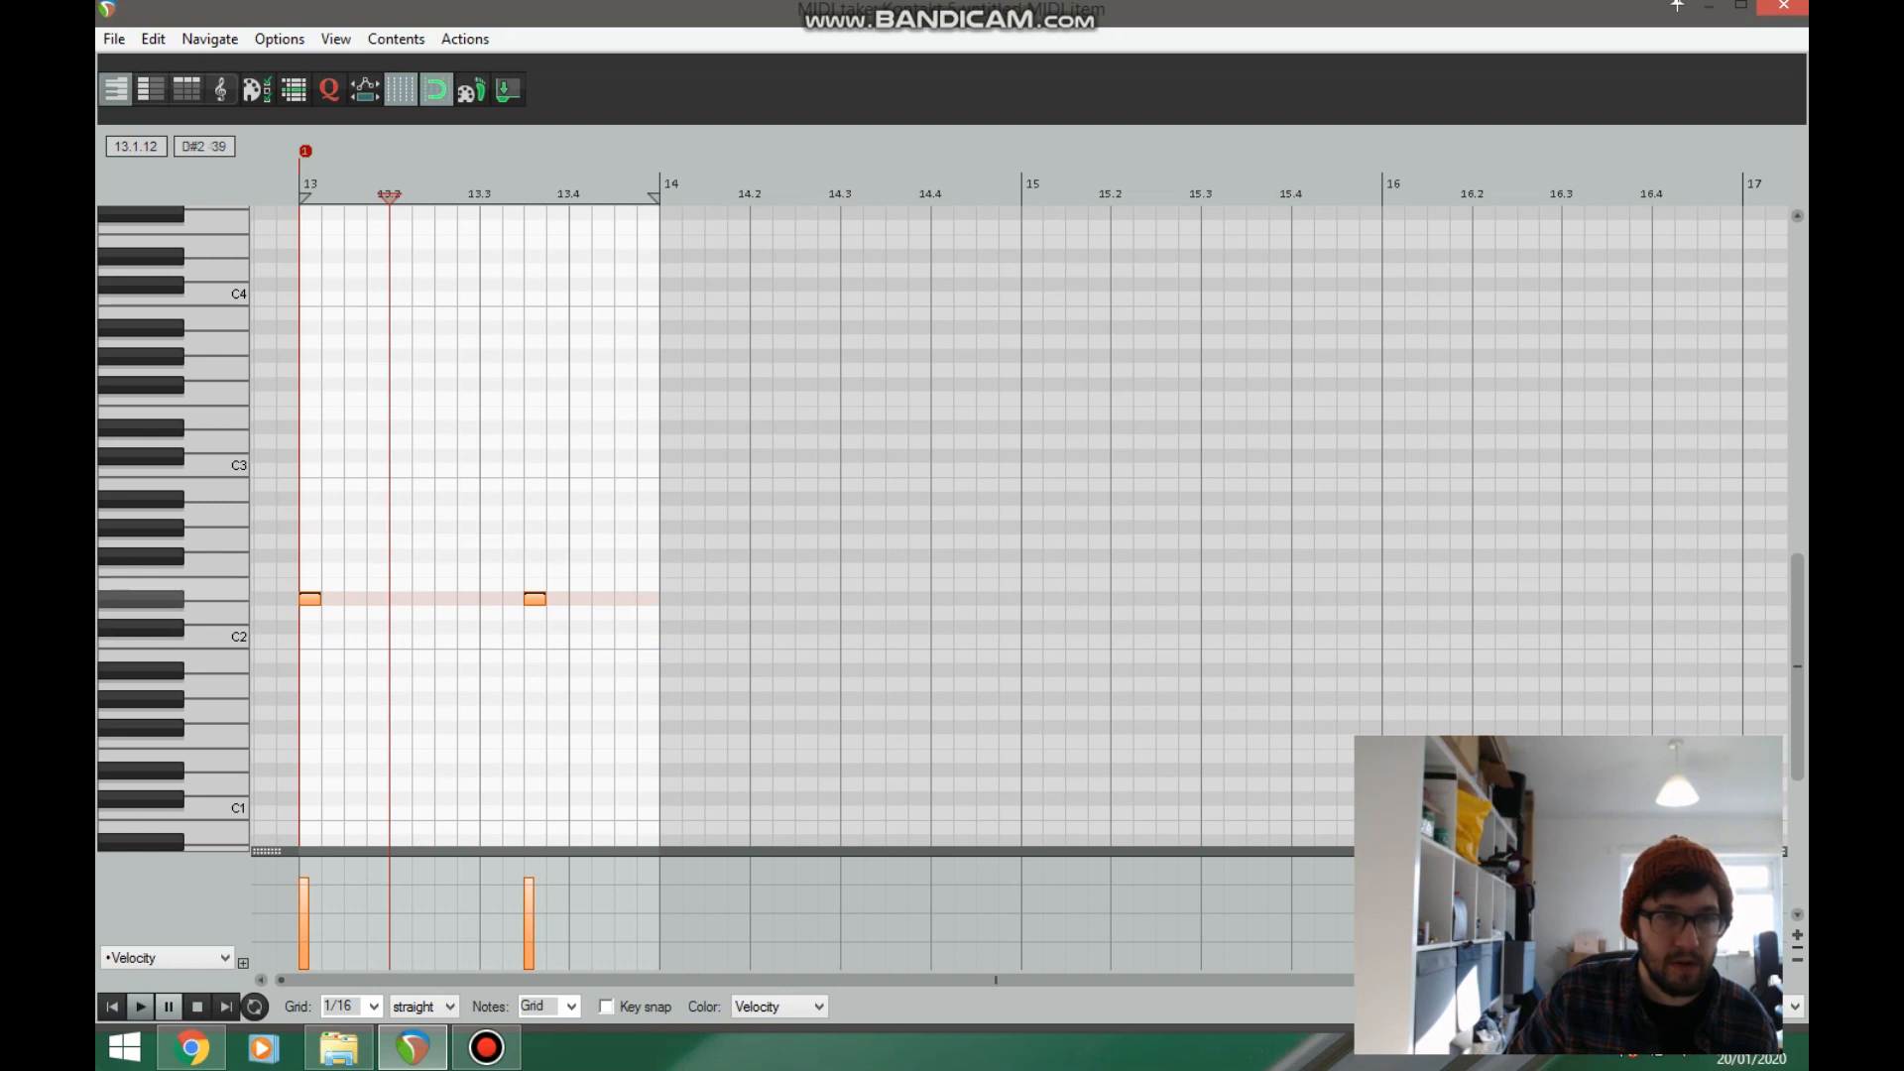
{"action": "left_click", "coordinate": [303, 187]}
{"action": "key", "text": "space"}
{"action": "key", "text": "space"}
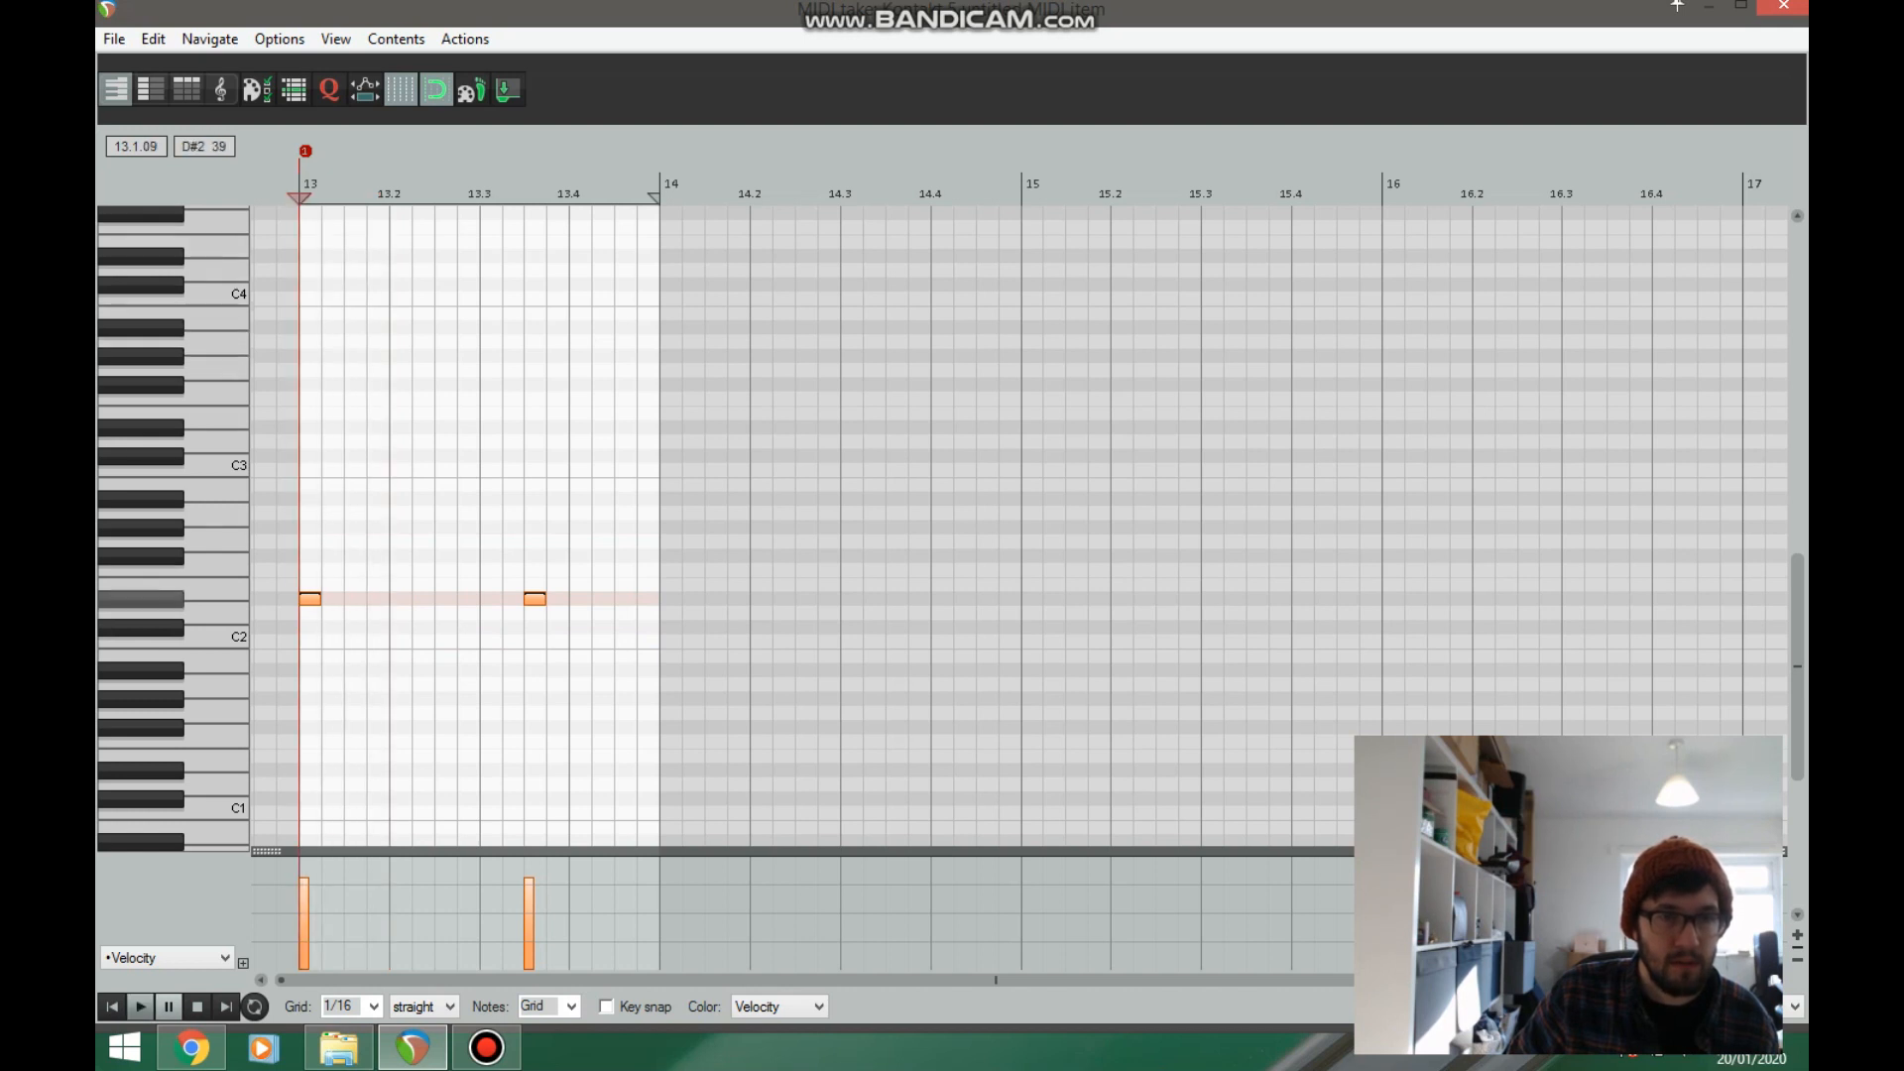
- Raise both bass notes to E2 and briefly play the bar 13 item
{"action": "left_click_drag", "start_coordinate": [309, 599], "coordinate": [308, 585]}
{"action": "key", "text": "space"}
{"action": "scroll", "coordinate": [392, 455], "scroll_direction": "up", "scroll_amount": 2}
{"action": "key", "text": "space"}
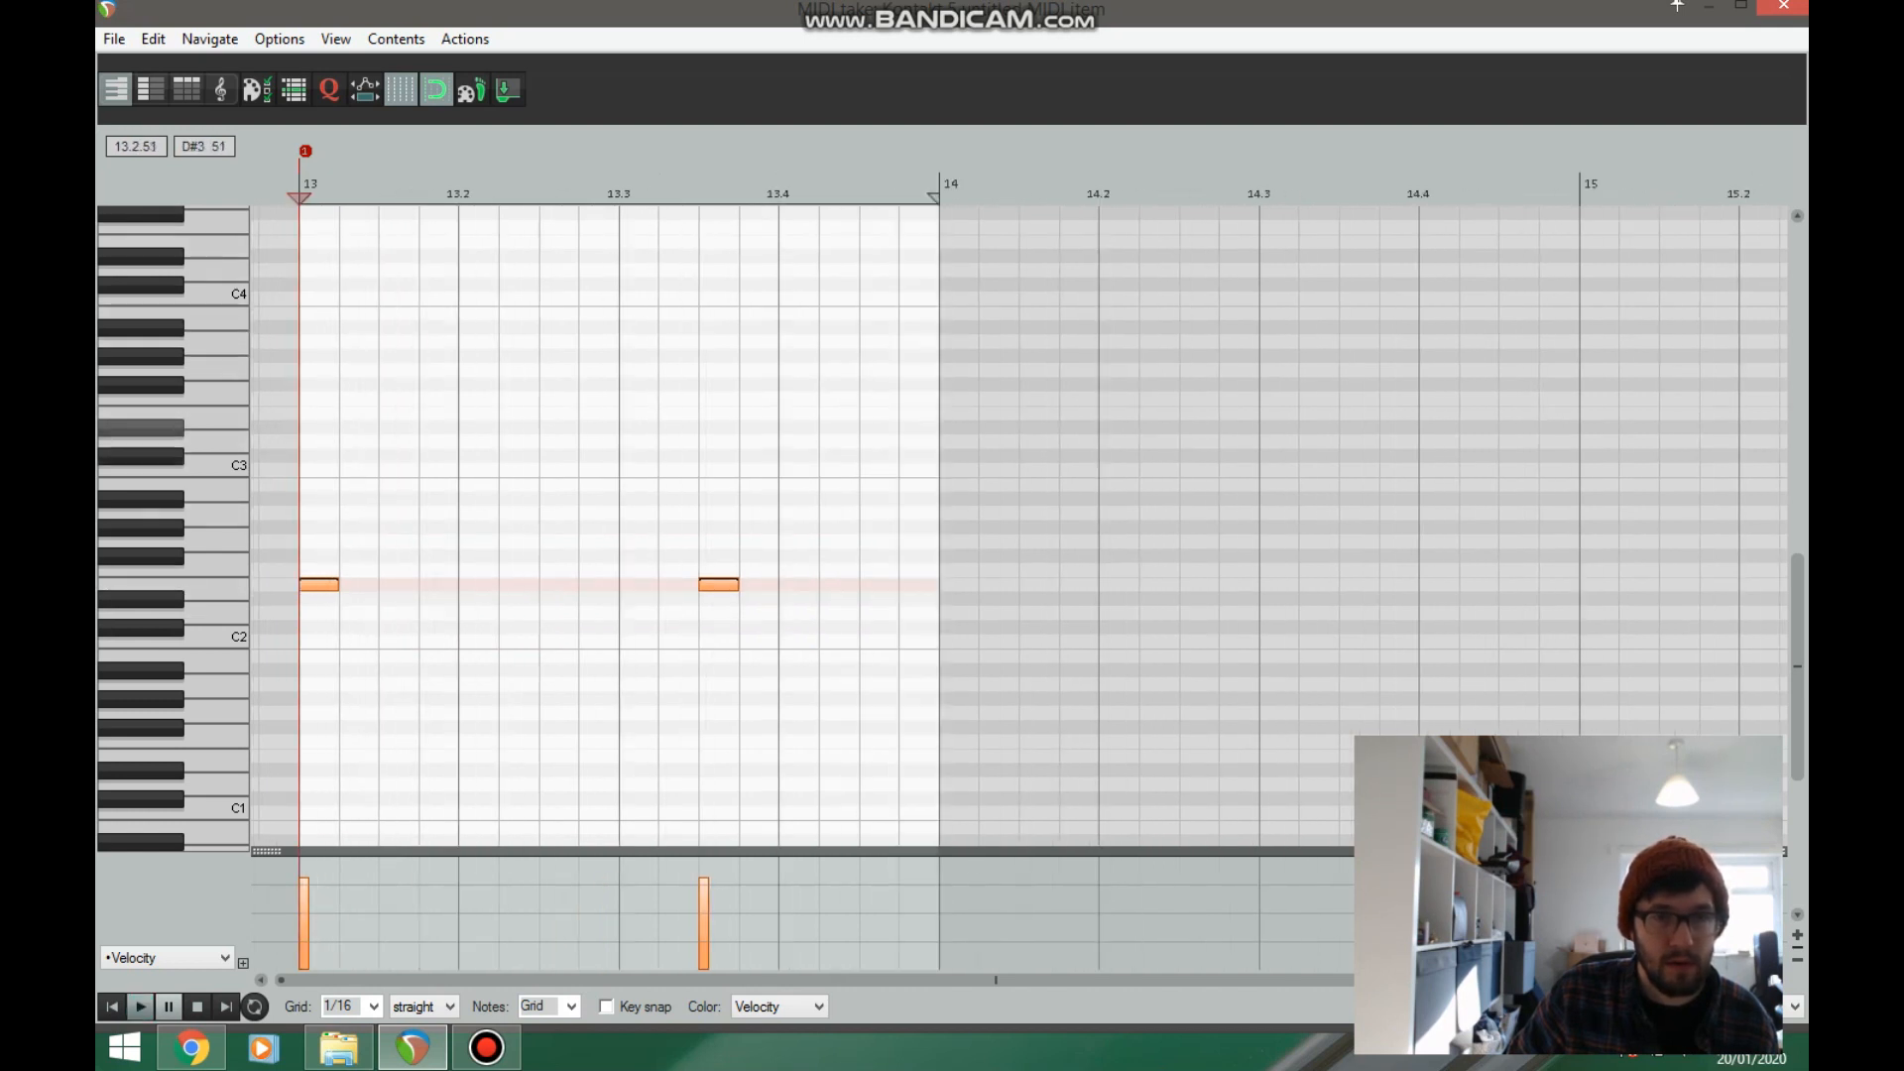
- Add two sixteenth notes, E3 and D3, directly before beat 3 of bar 13 and play from the bar's start
{"action": "double_click", "coordinate": [553, 413]}
{"action": "double_click", "coordinate": [601, 441]}
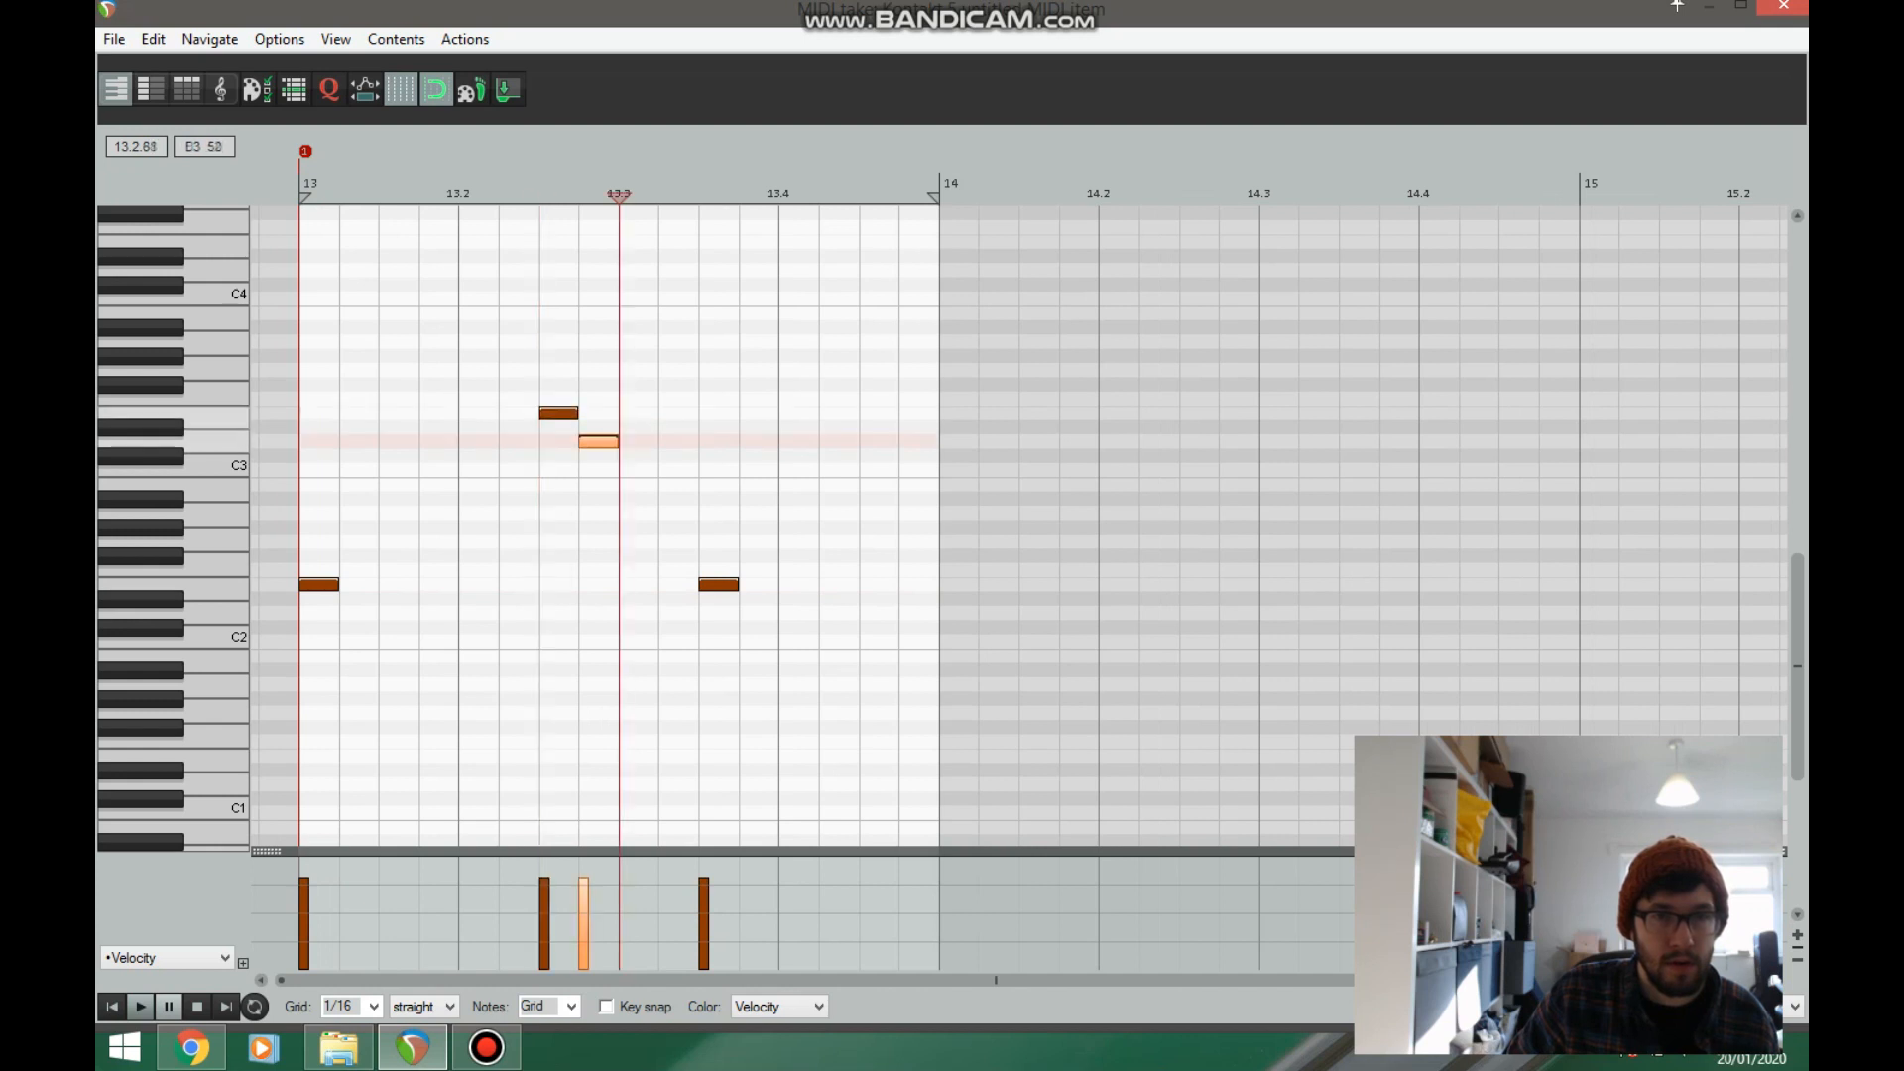
{"action": "left_click", "coordinate": [303, 187]}
{"action": "key", "text": "space"}
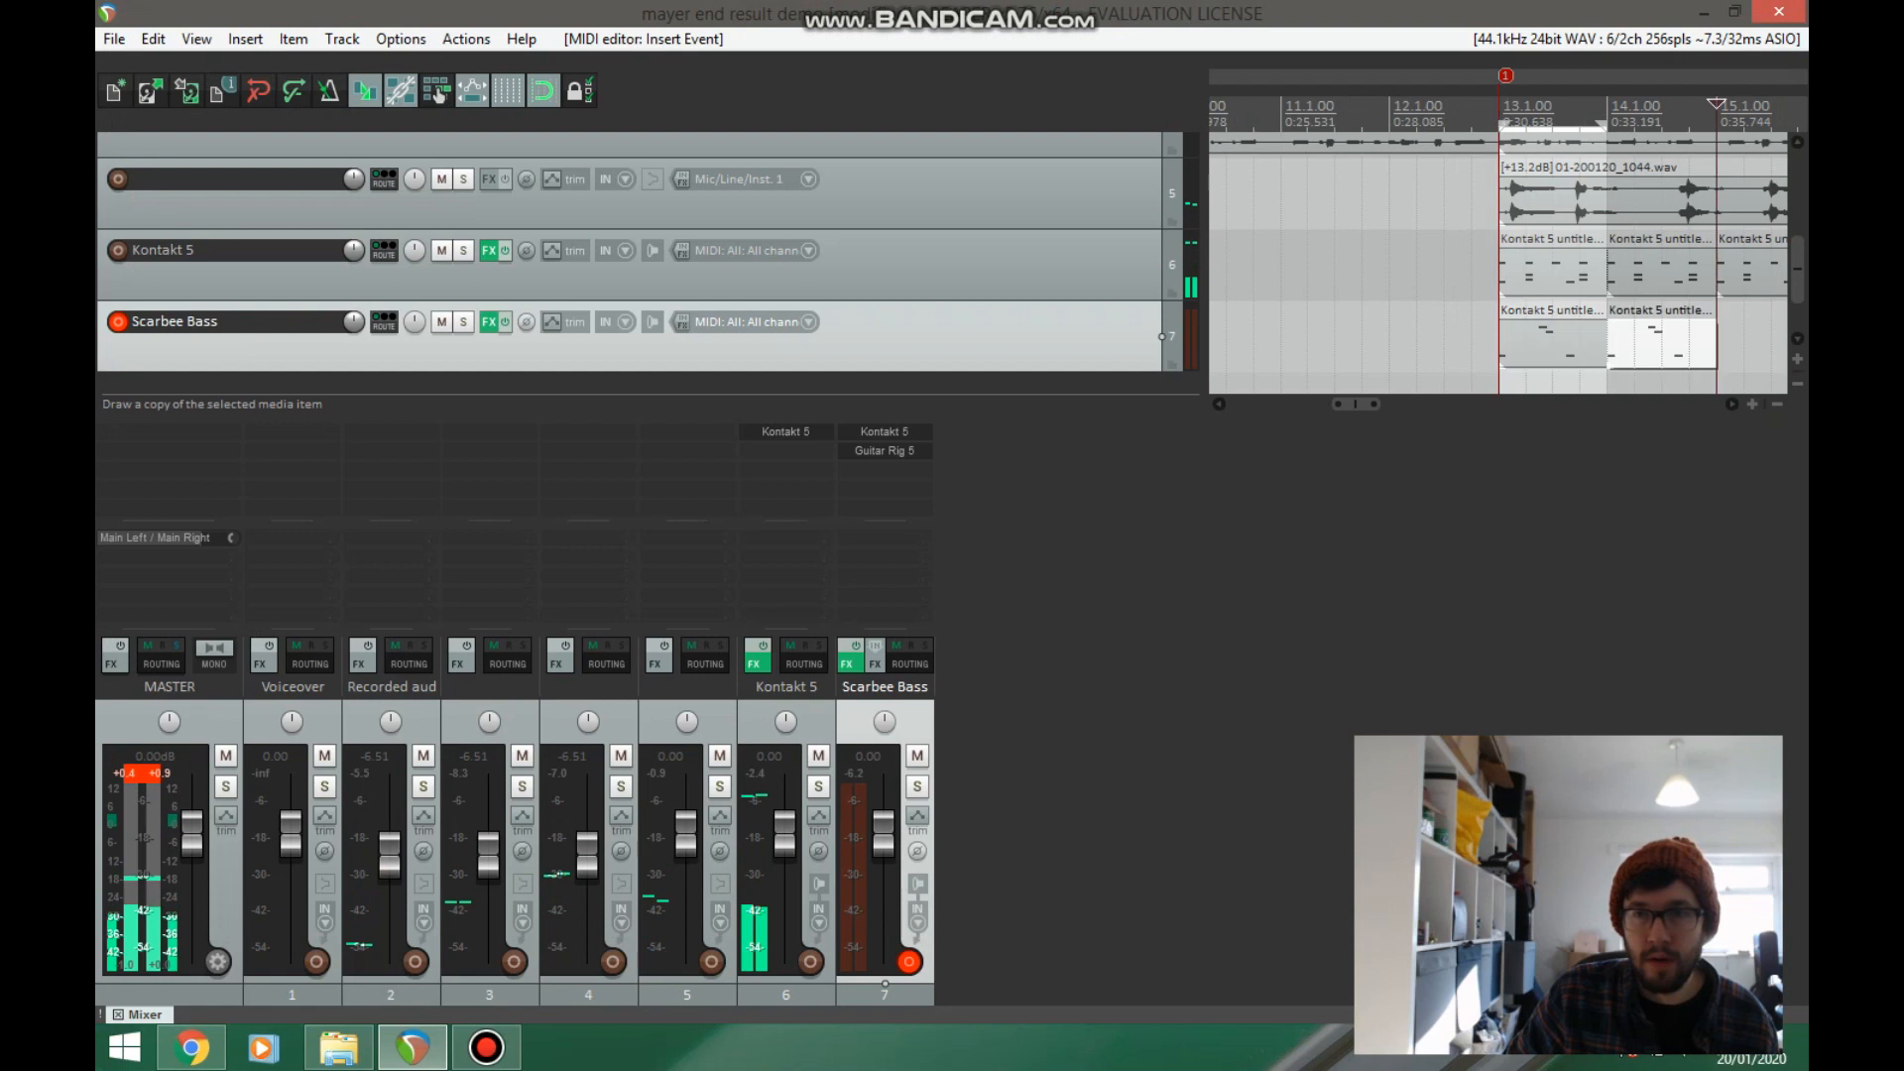
- Duplicate the bass item into bar 14 and move the copy's first and last notes to A2
{"action": "key", "text": "ctrl+d"}
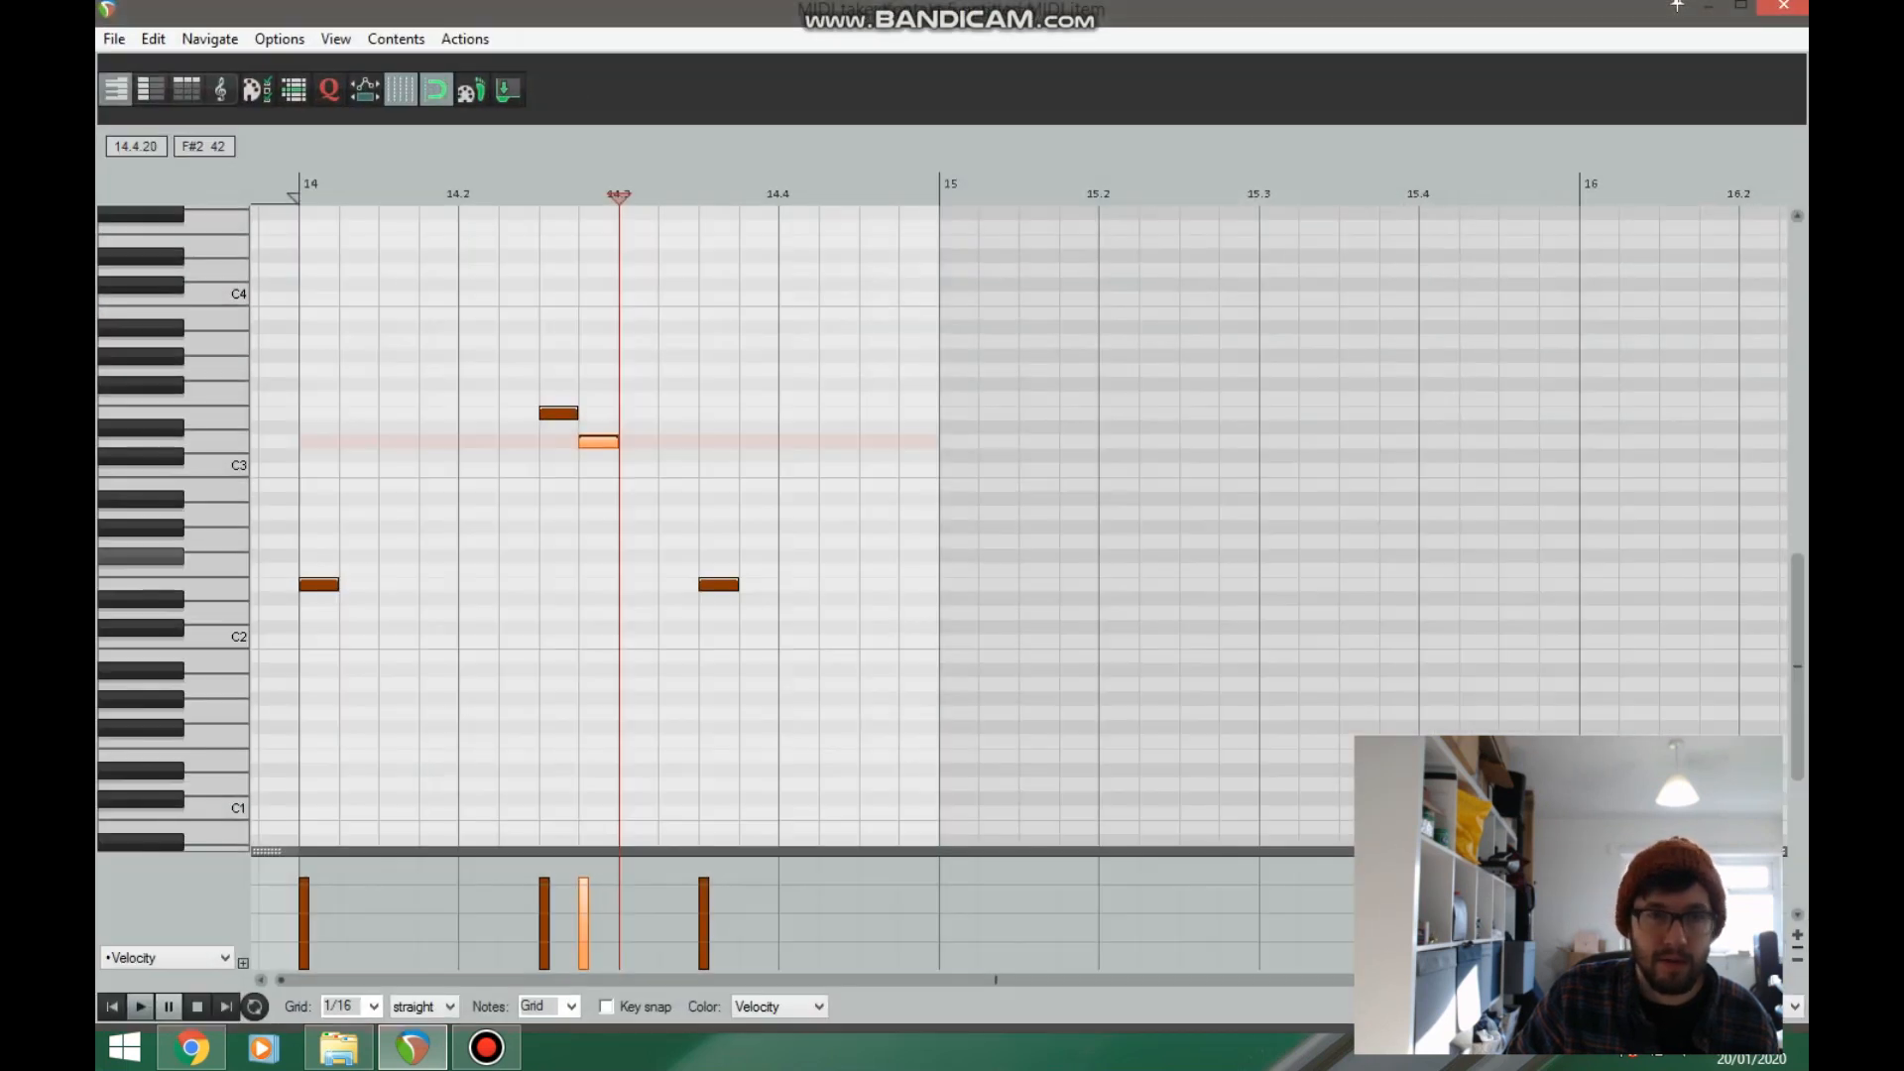
{"action": "left_click_drag", "start_coordinate": [801, 586], "coordinate": [318, 513]}
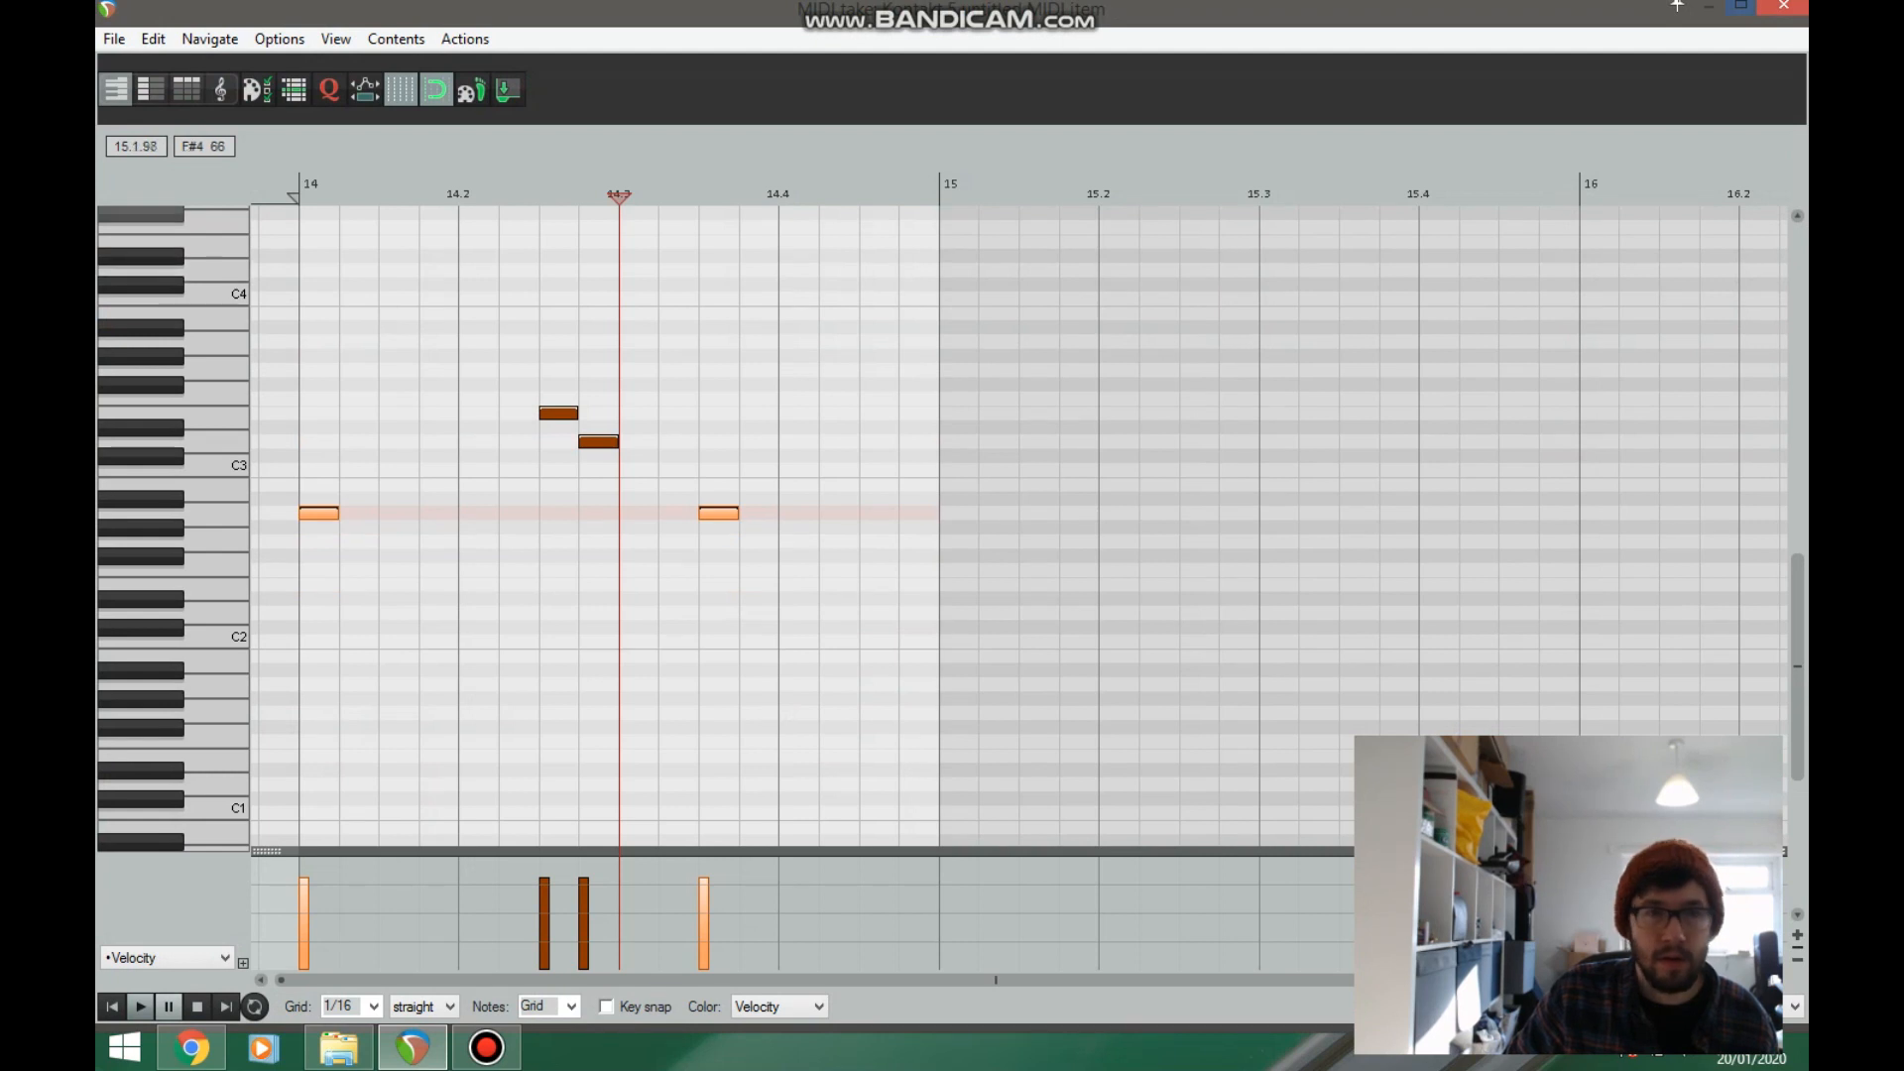
{"action": "key", "text": "Escape"}
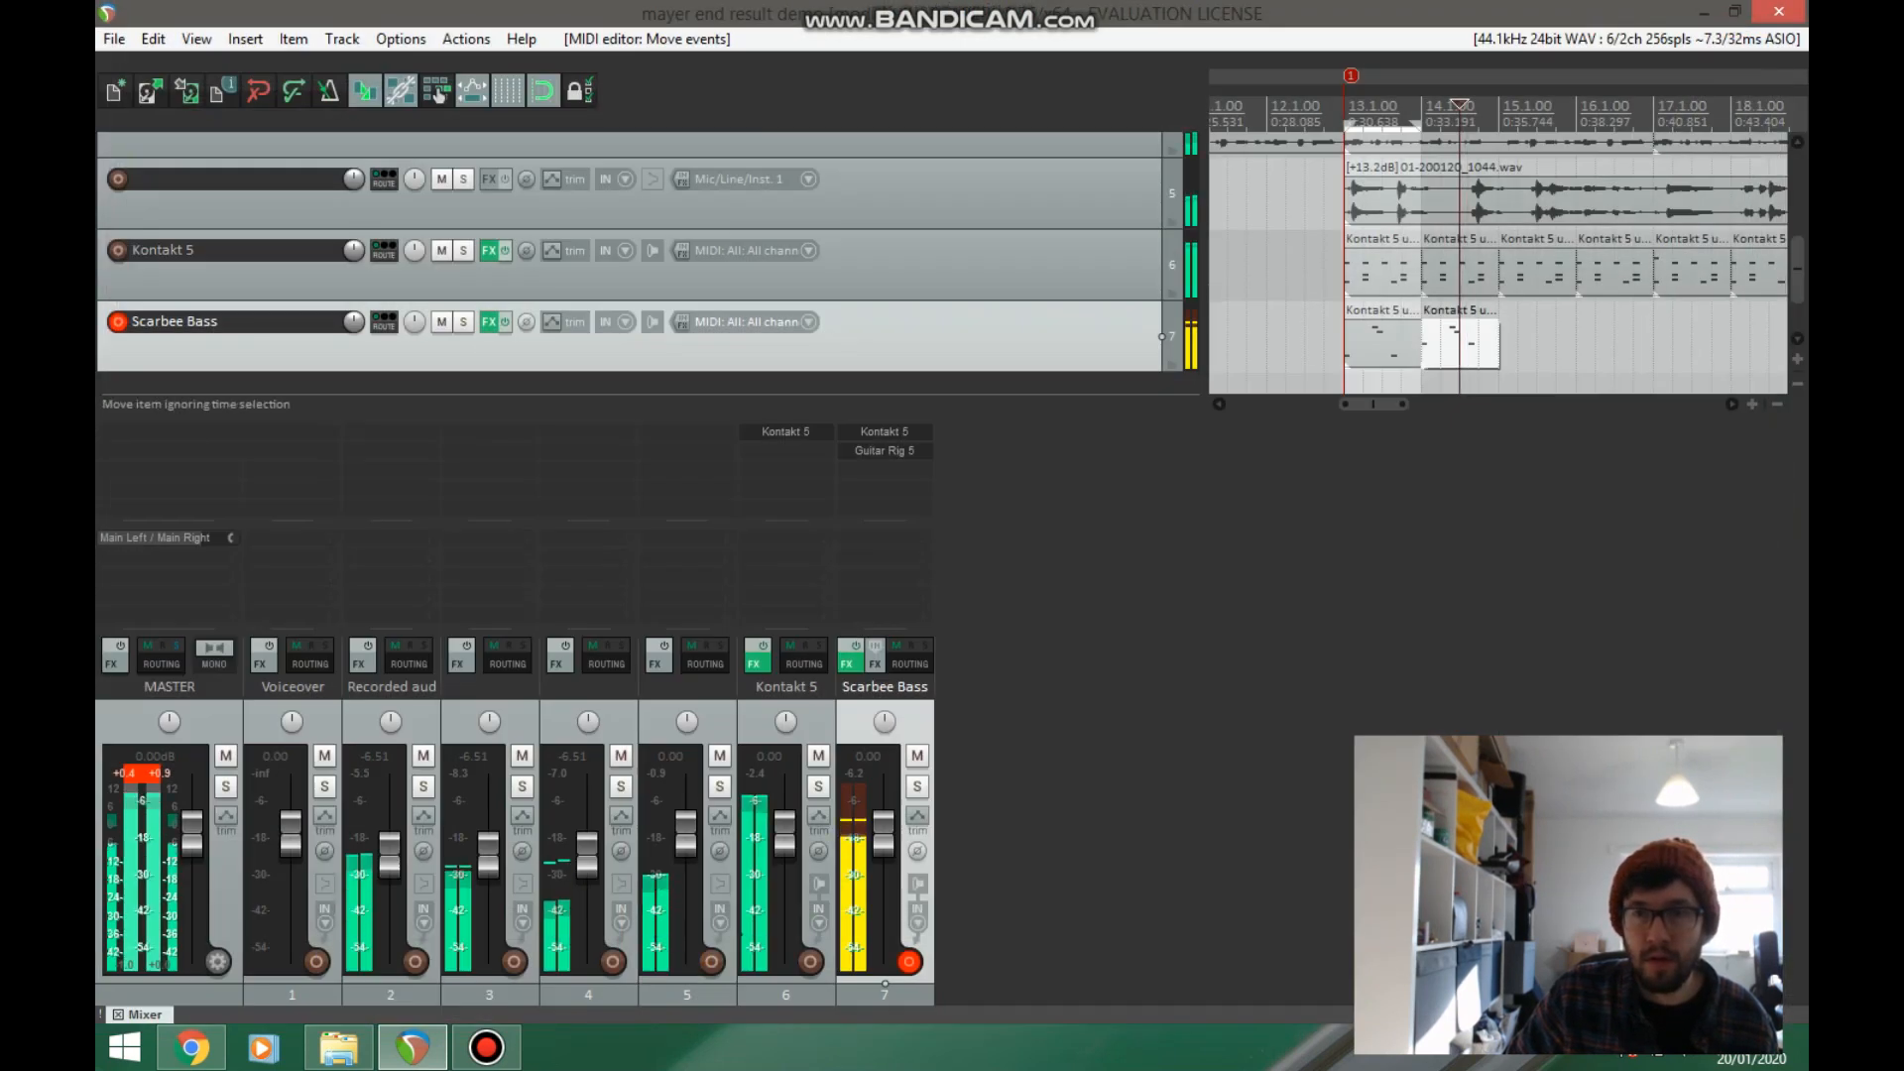
- Duplicate the bass item into bar 15, moving its first note to D3 and its last note to D2
{"action": "scroll", "coordinate": [1607, 348], "scroll_direction": "down", "scroll_amount": 2}
{"action": "left_click", "coordinate": [1485, 345]}
{"action": "key", "text": "ctrl+d"}
{"action": "double_click", "coordinate": [1554, 345]}
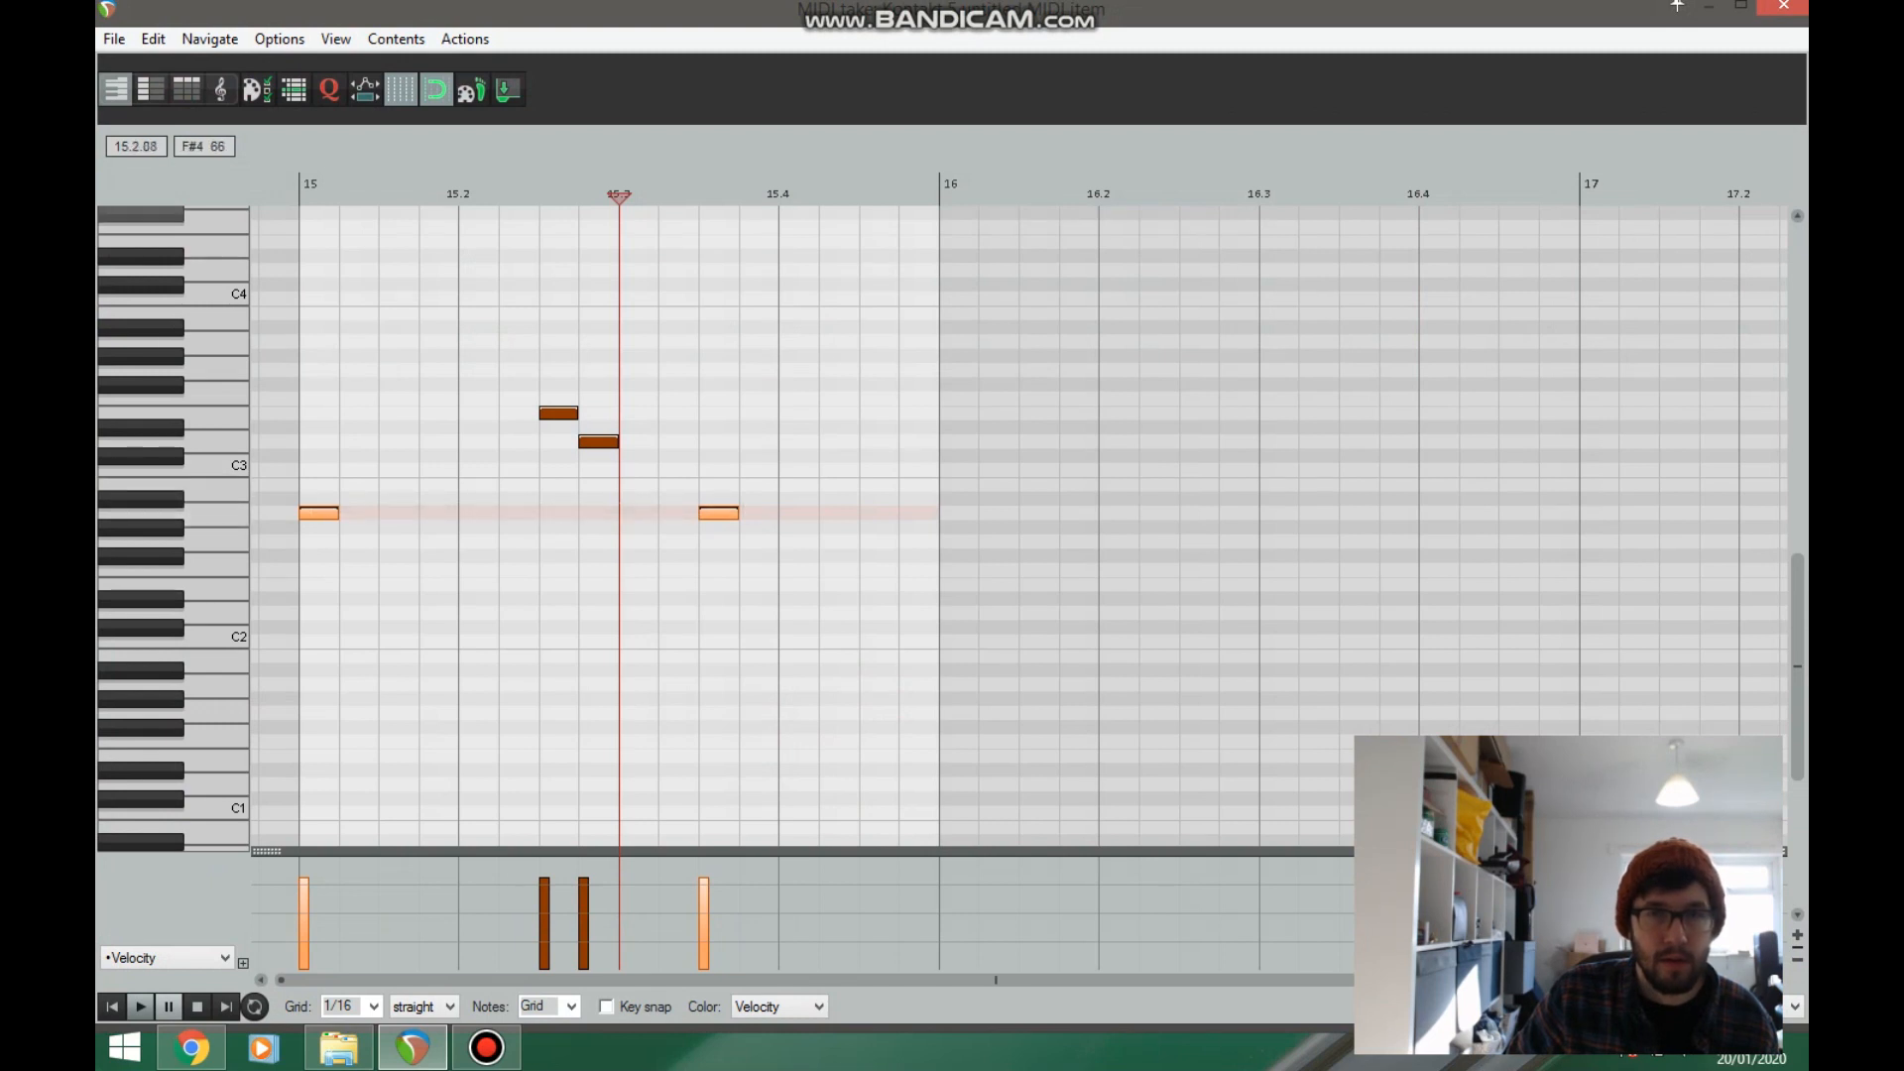
{"action": "left_click", "coordinate": [324, 514]}
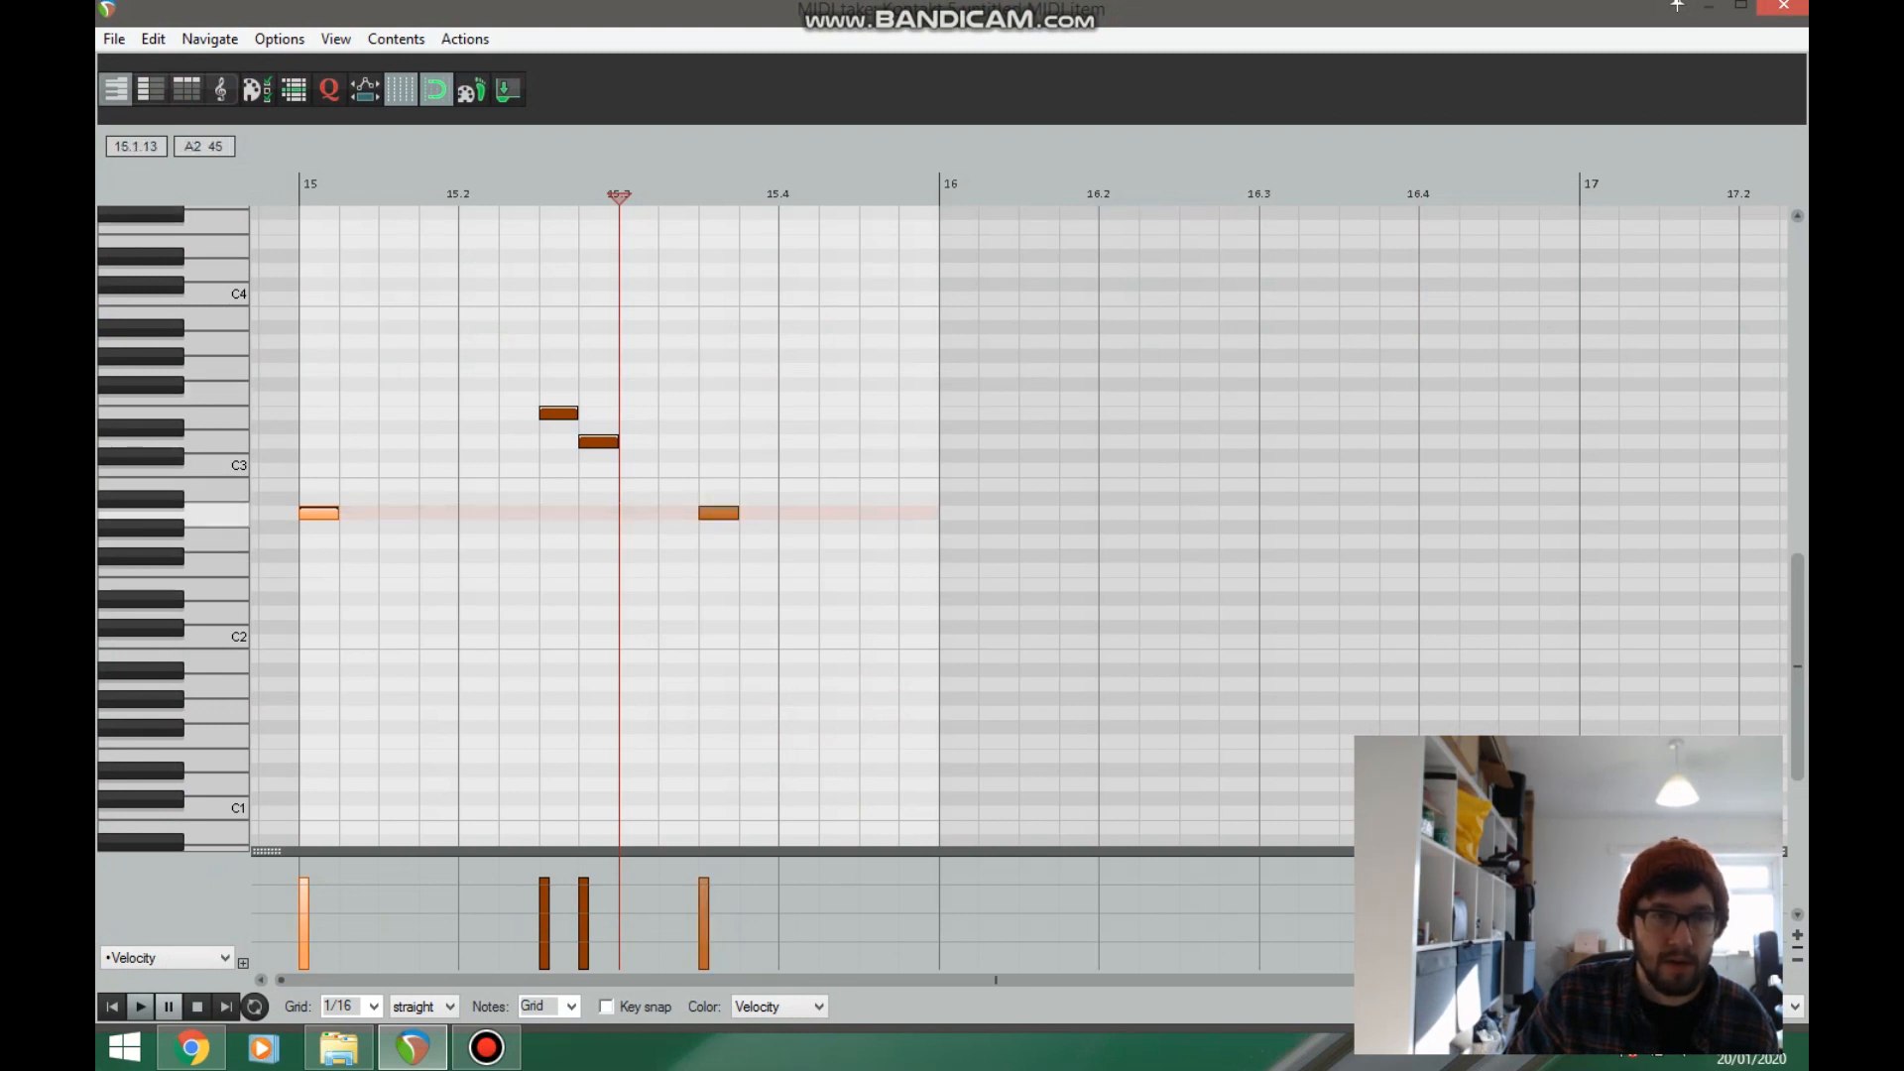
{"action": "left_click_drag", "start_coordinate": [324, 514], "coordinate": [324, 442]}
{"action": "left_click_drag", "start_coordinate": [729, 514], "coordinate": [729, 612]}
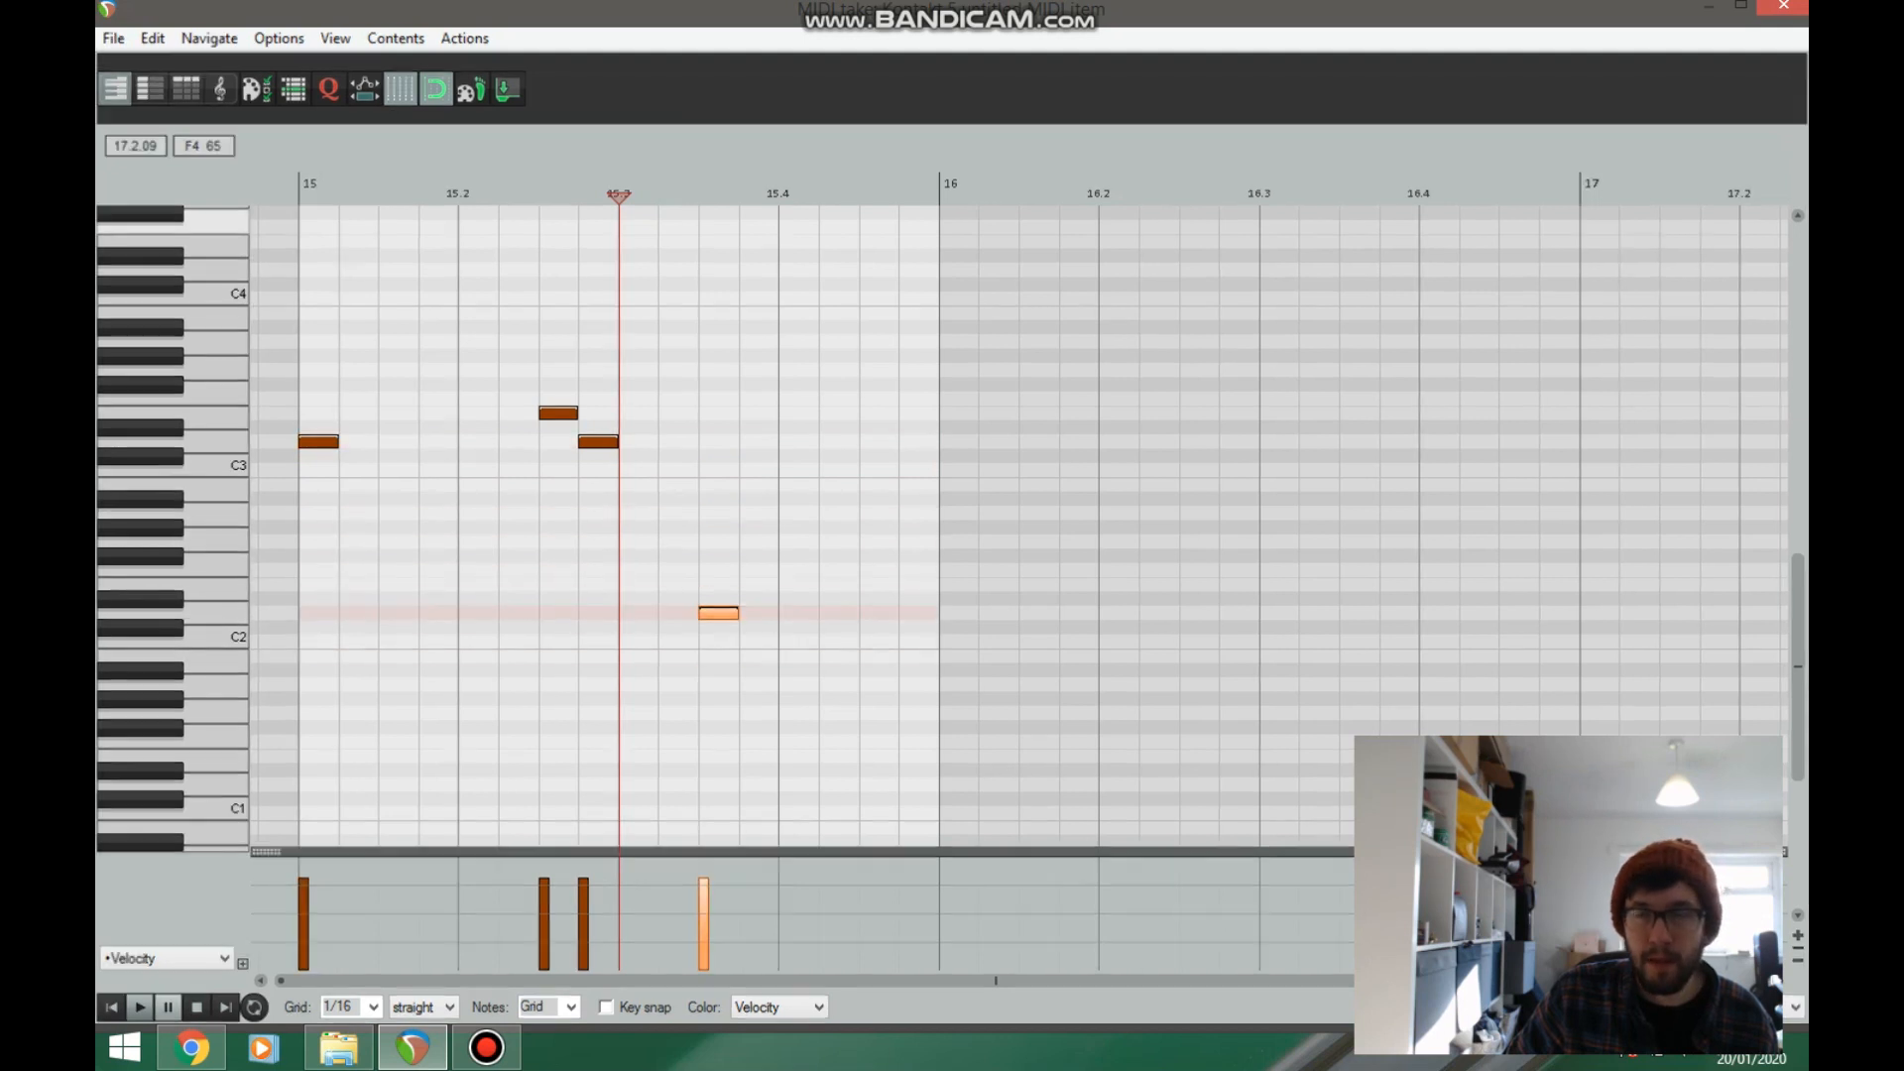
{"action": "left_click", "coordinate": [1783, 6]}
- Duplicate the bass item into bar 16, move its first note to B2, change the last to a one-beat B1, and play it
{"action": "key", "text": "ctrl+d"}
{"action": "double_click", "coordinate": [1596, 344]}
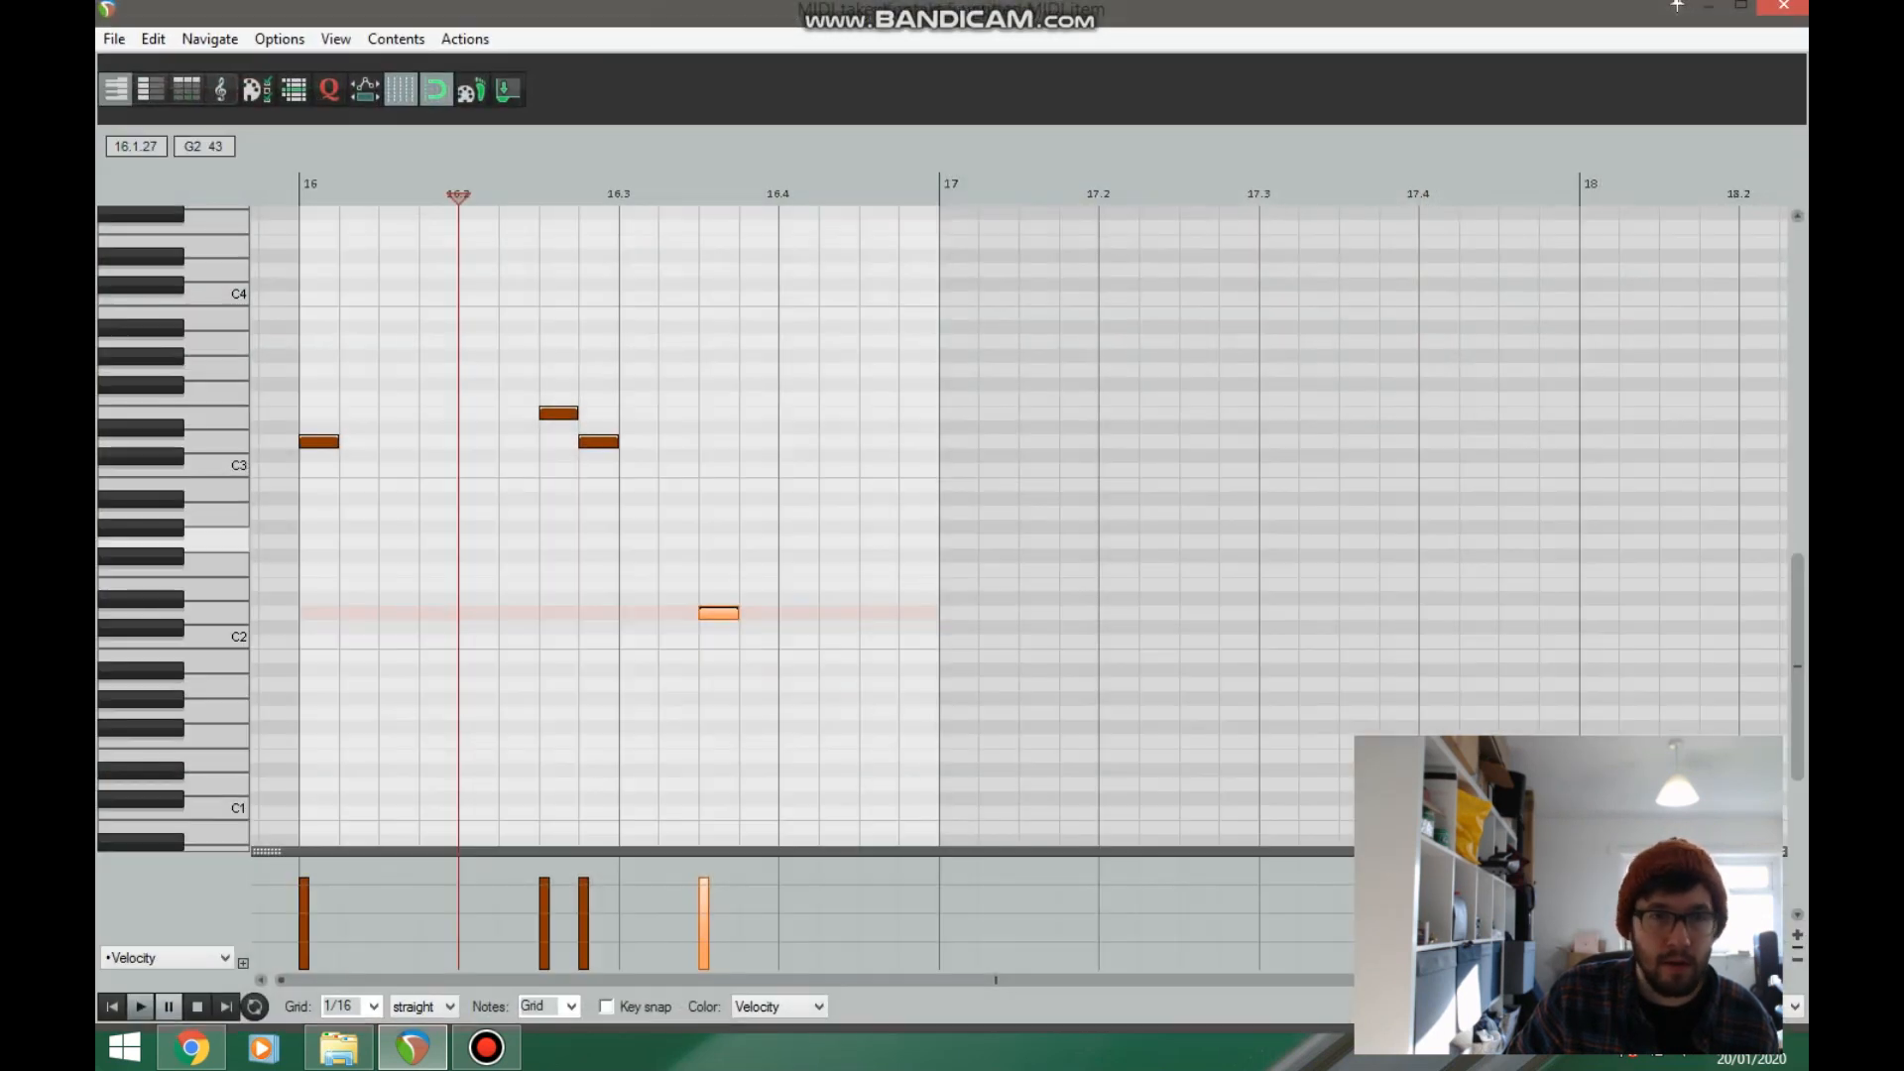
{"action": "left_click_drag", "start_coordinate": [320, 442], "coordinate": [320, 485]}
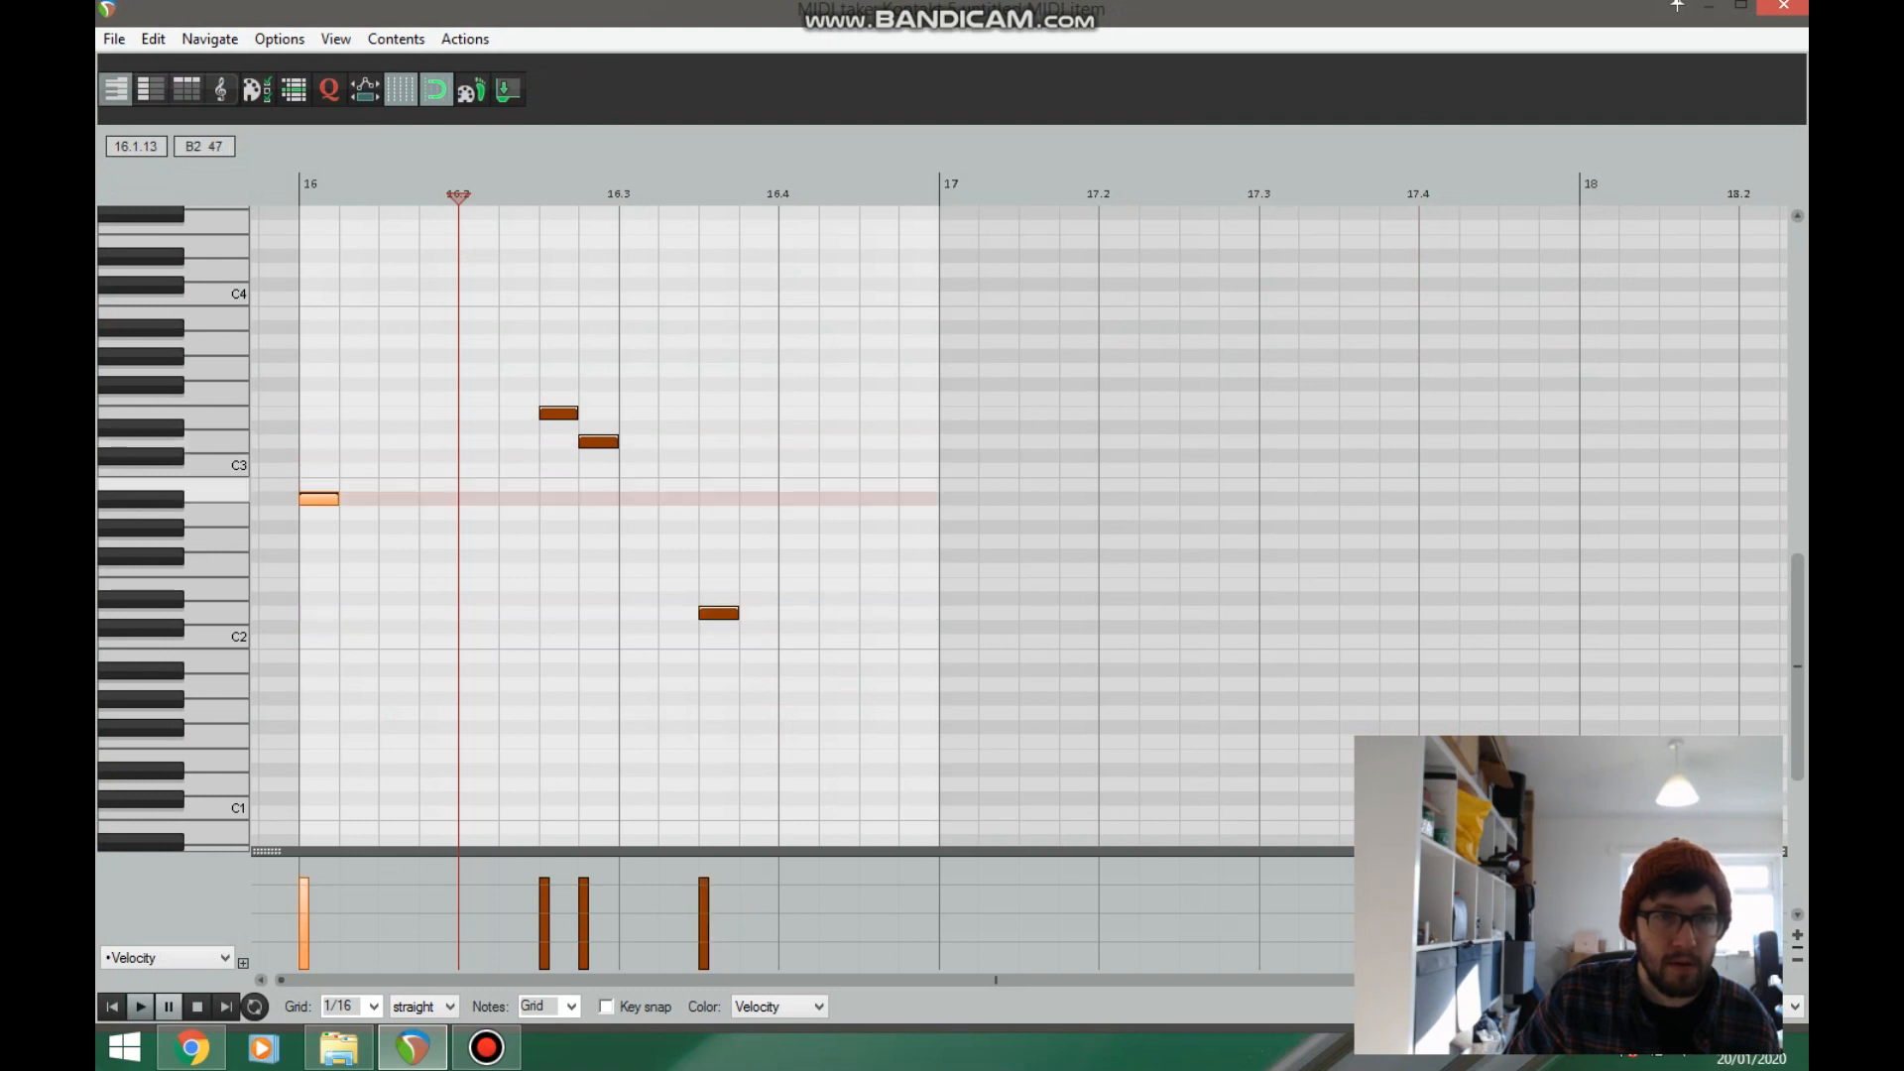
{"action": "left_click_drag", "start_coordinate": [715, 612], "coordinate": [863, 655]}
{"action": "left_click", "coordinate": [737, 656]}
{"action": "left_click", "coordinate": [304, 195]}
{"action": "key", "text": "space"}
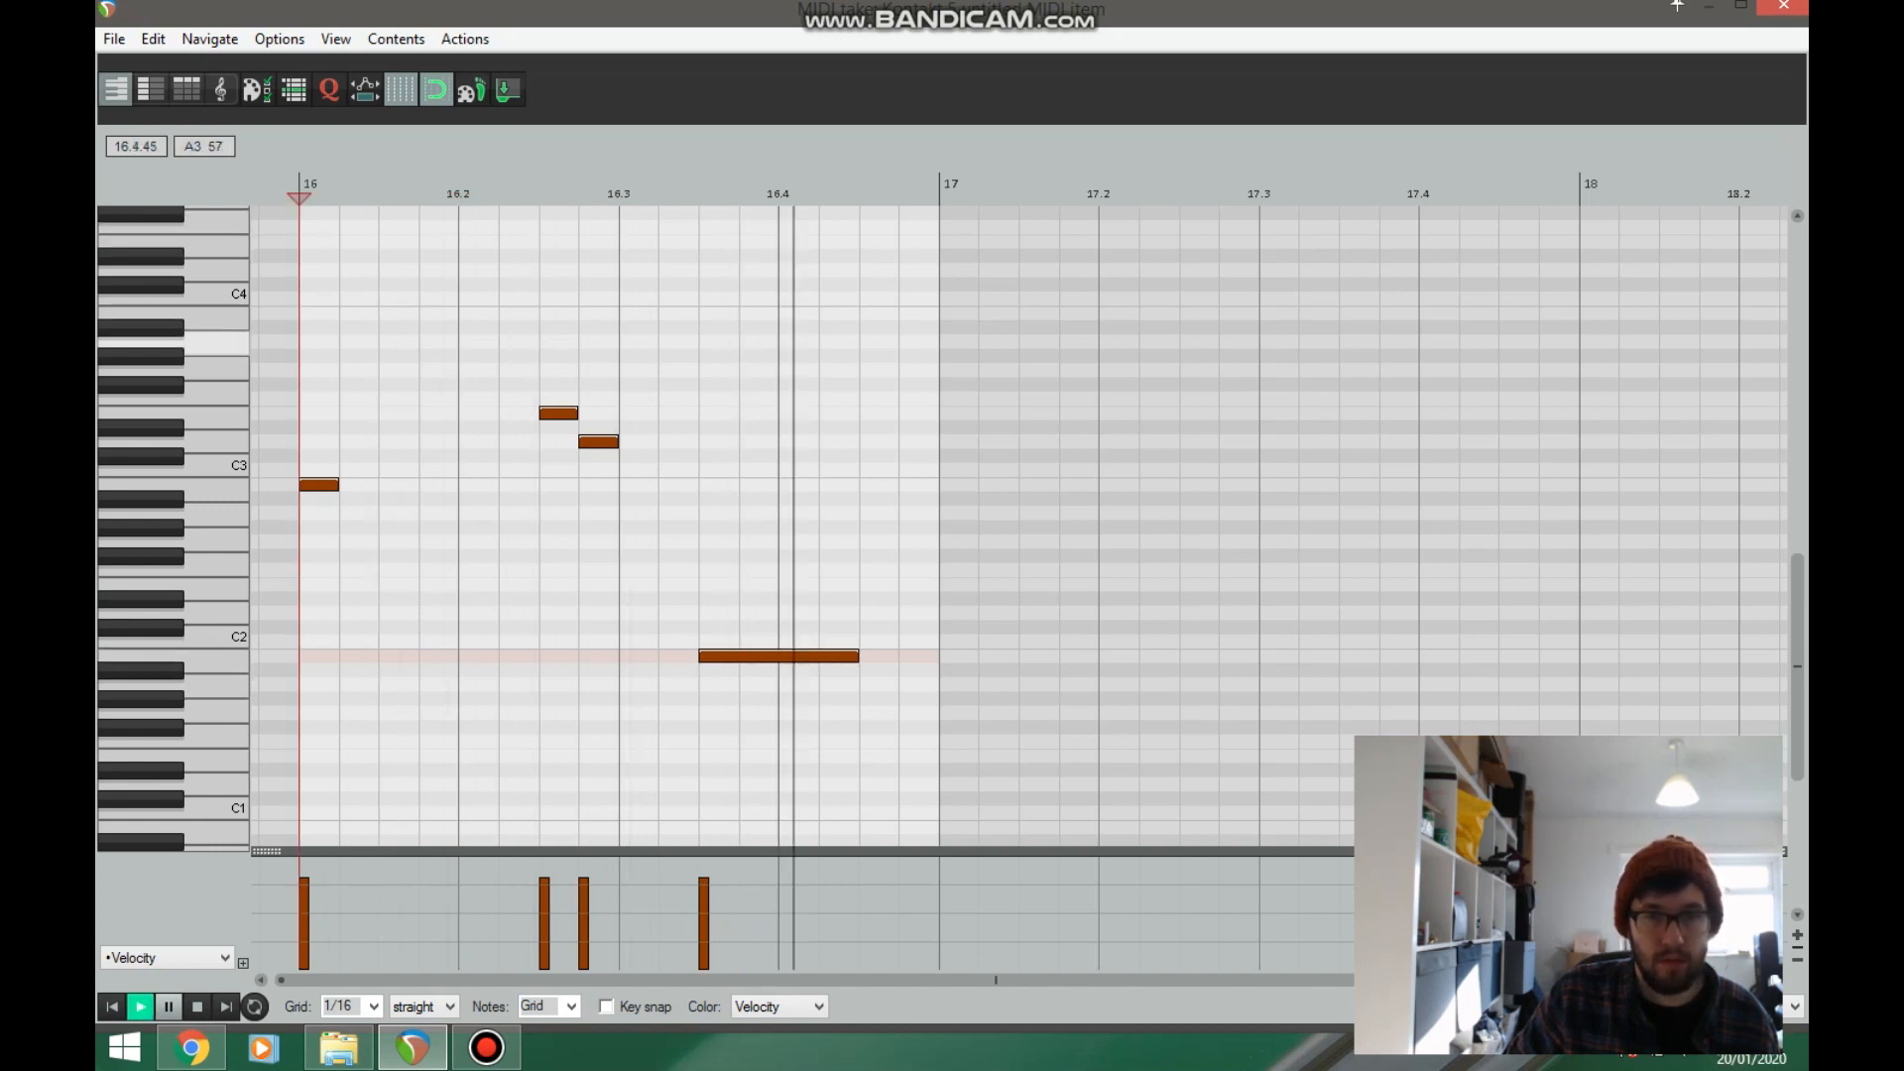
{"action": "key", "text": "Escape"}
- Select the four bass items in bars 13 to 16 and duplicate them three times to fill the track through bar 28
{"action": "scroll", "coordinate": [1497, 298], "scroll_direction": "down", "scroll_amount": 4}
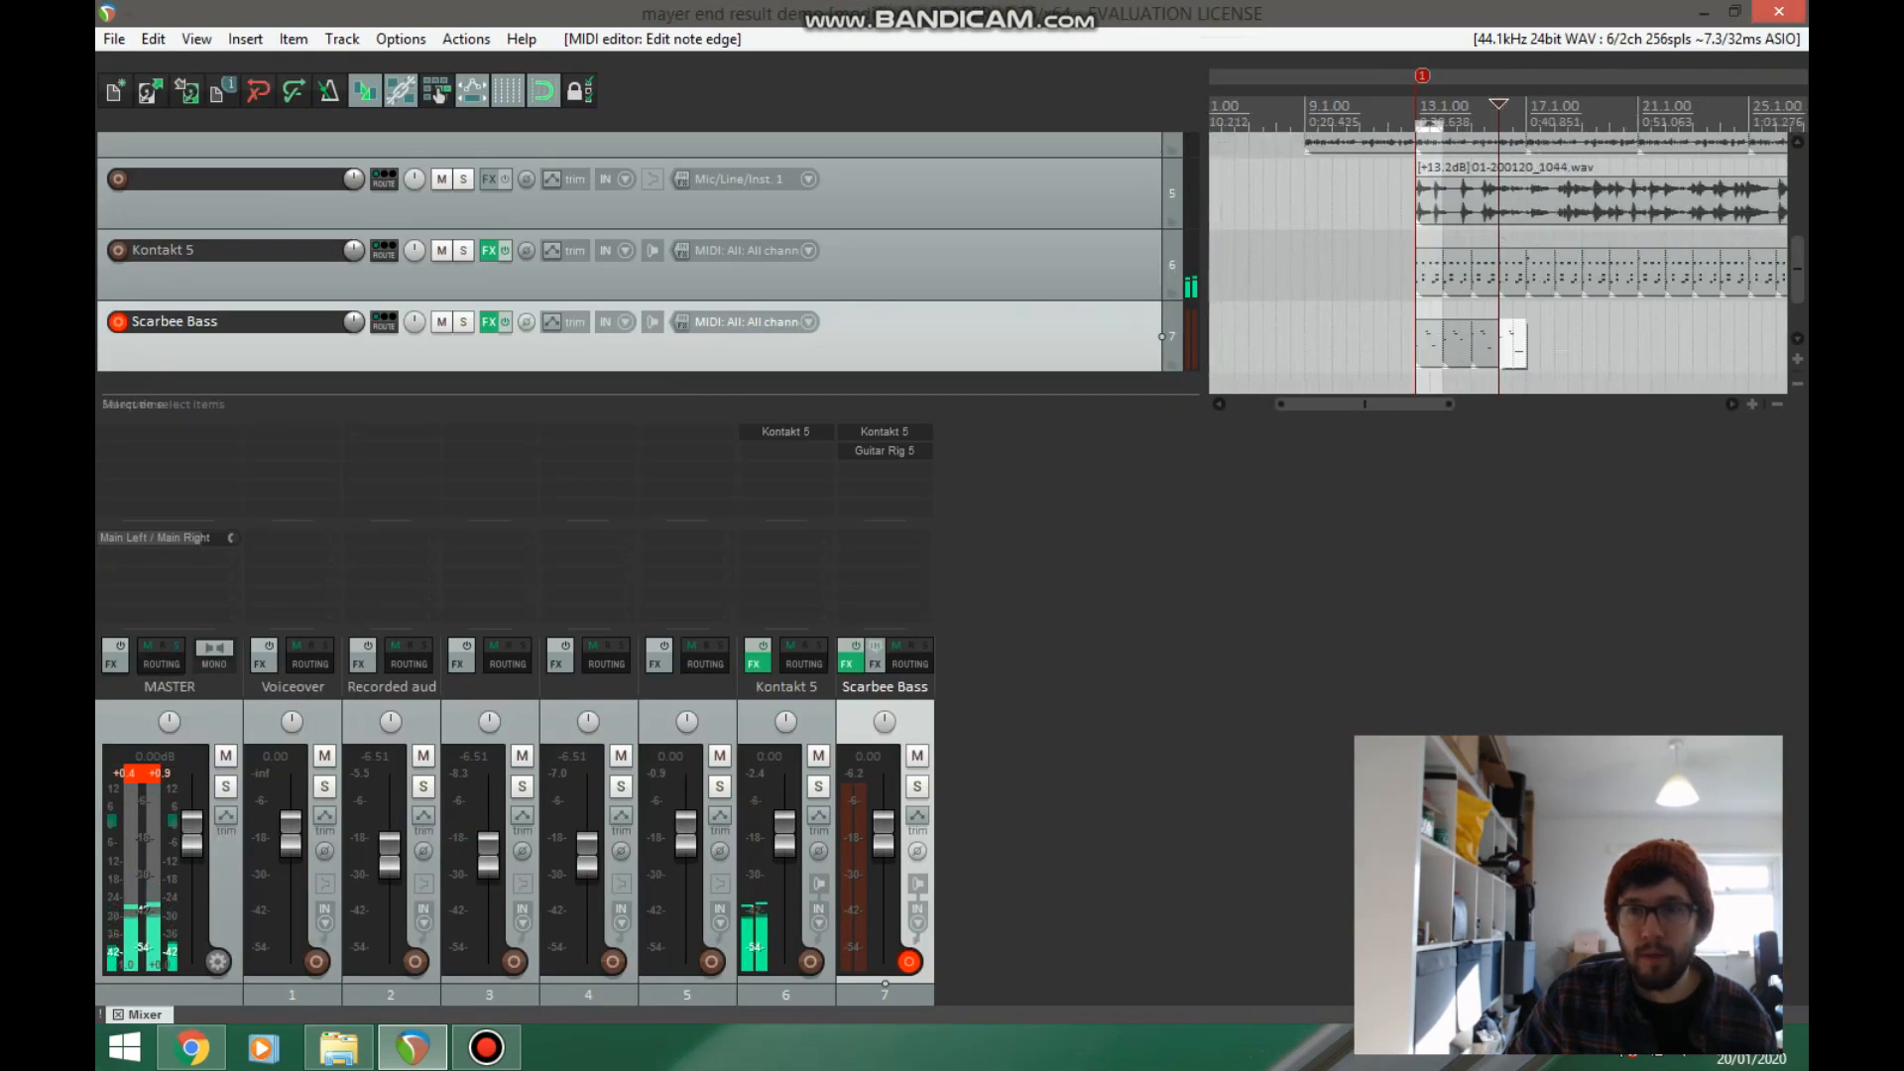
{"action": "left_click_drag", "start_coordinate": [1539, 383], "coordinate": [1467, 342]}
{"action": "scroll", "coordinate": [1467, 342], "scroll_direction": "down", "scroll_amount": 3}
{"action": "key", "text": "ctrl+d"}
{"action": "key", "text": "ctrl+d"}
{"action": "key", "text": "ctrl+d"}
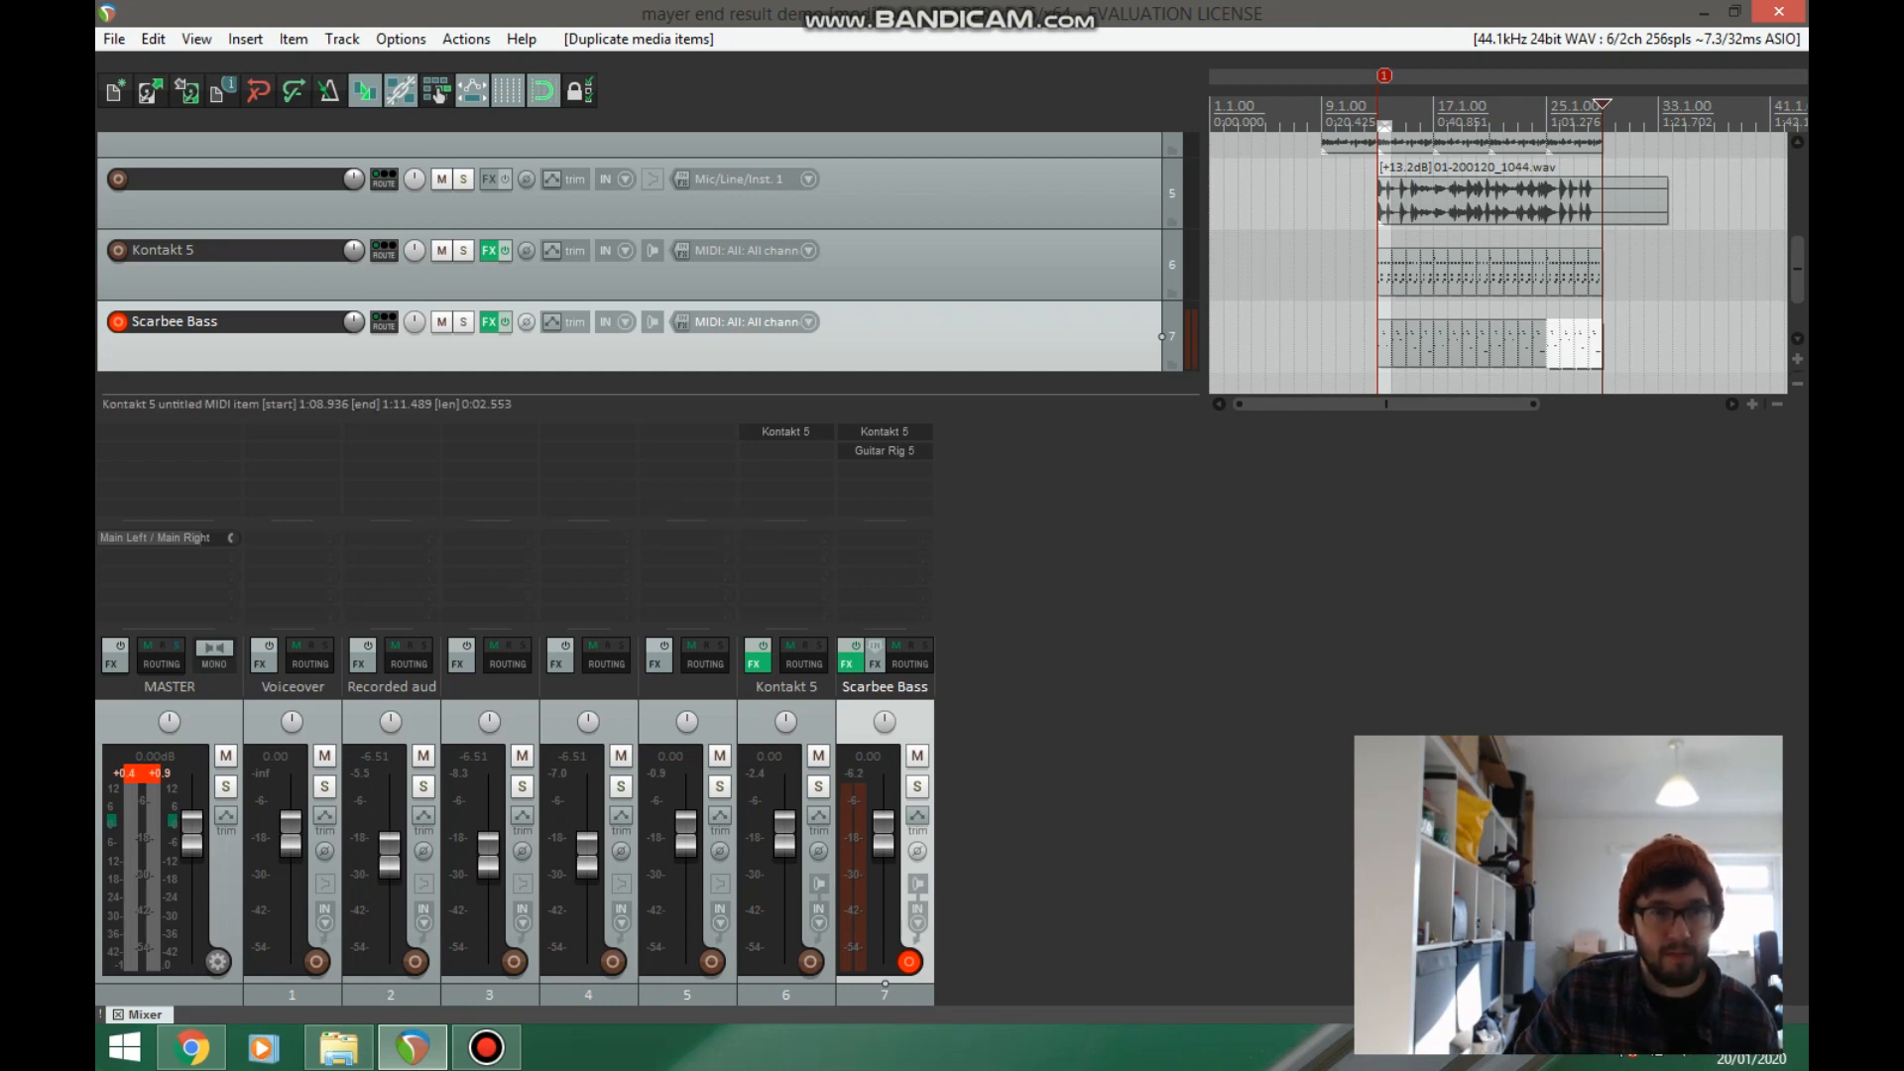
- Reset the master peak meters and briefly play the arrangement's last bars to check the master level
{"action": "left_click", "coordinate": [141, 773]}
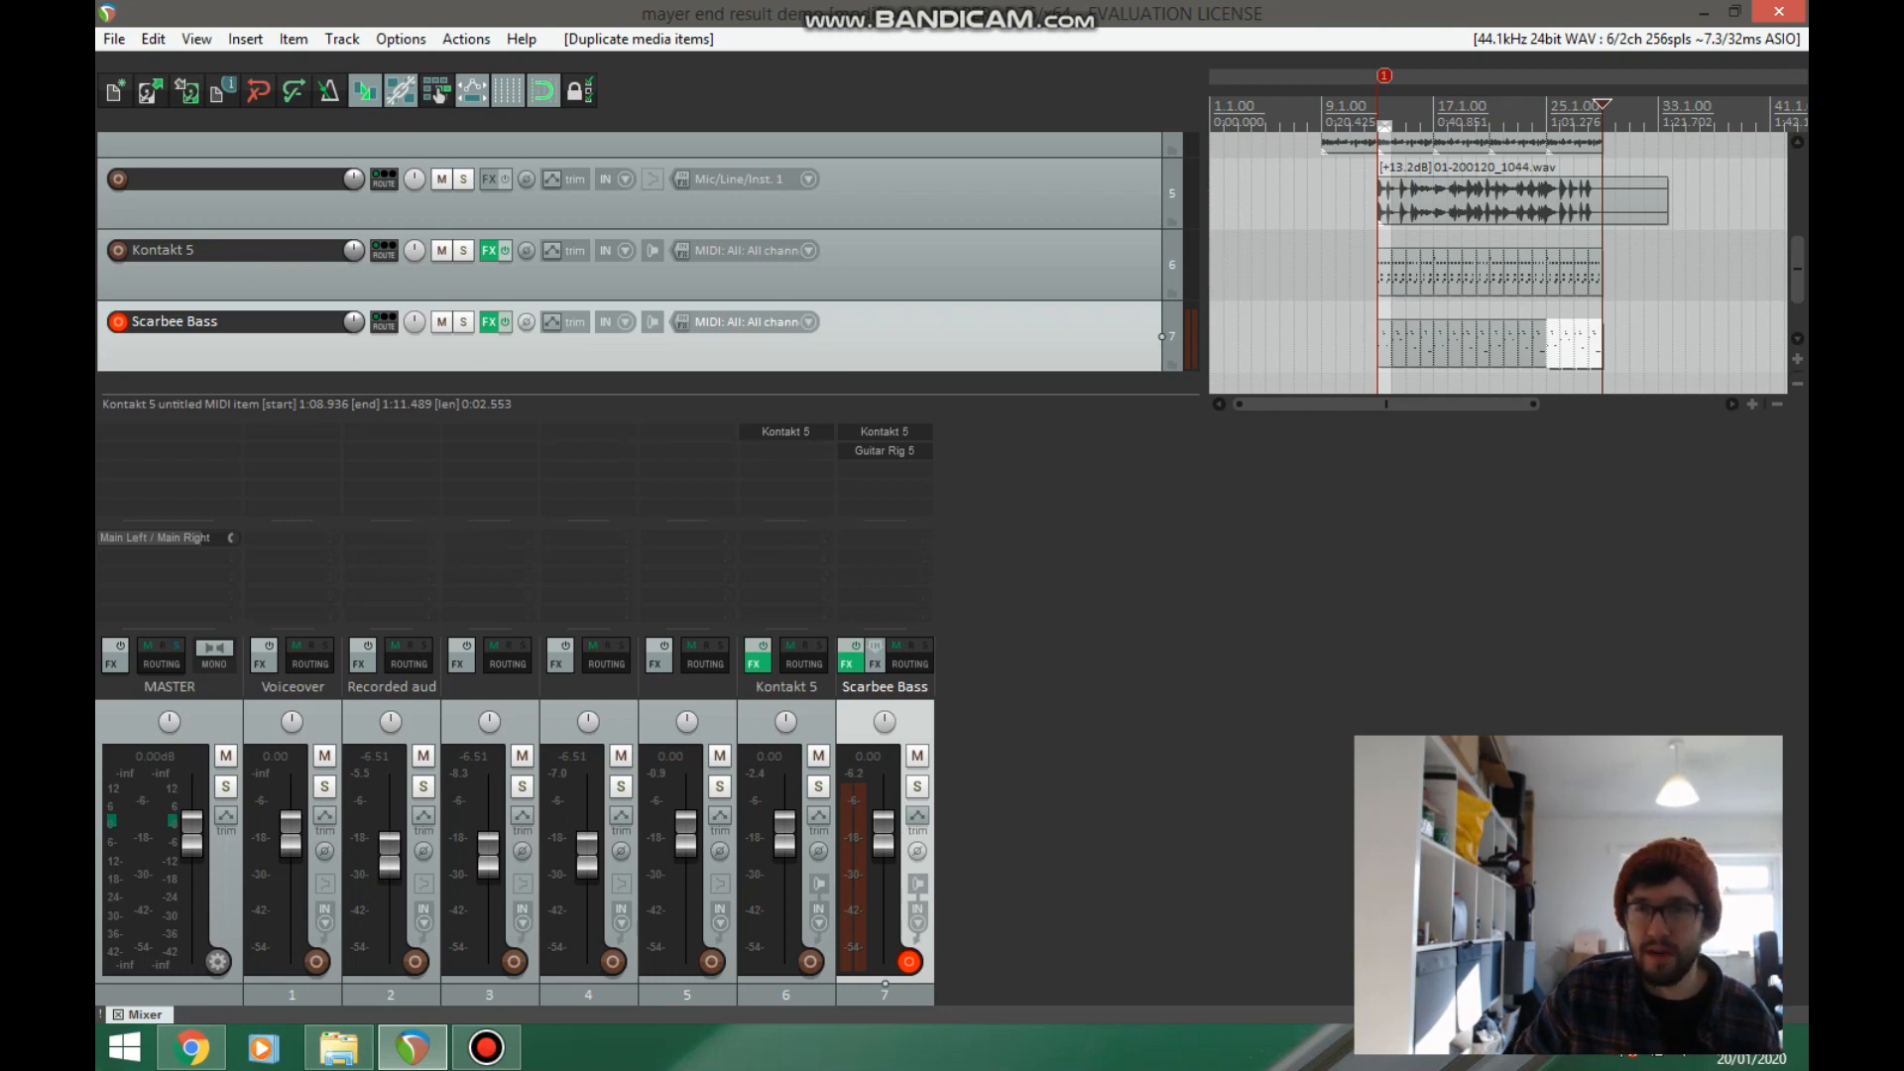
{"action": "left_click", "coordinate": [1517, 111]}
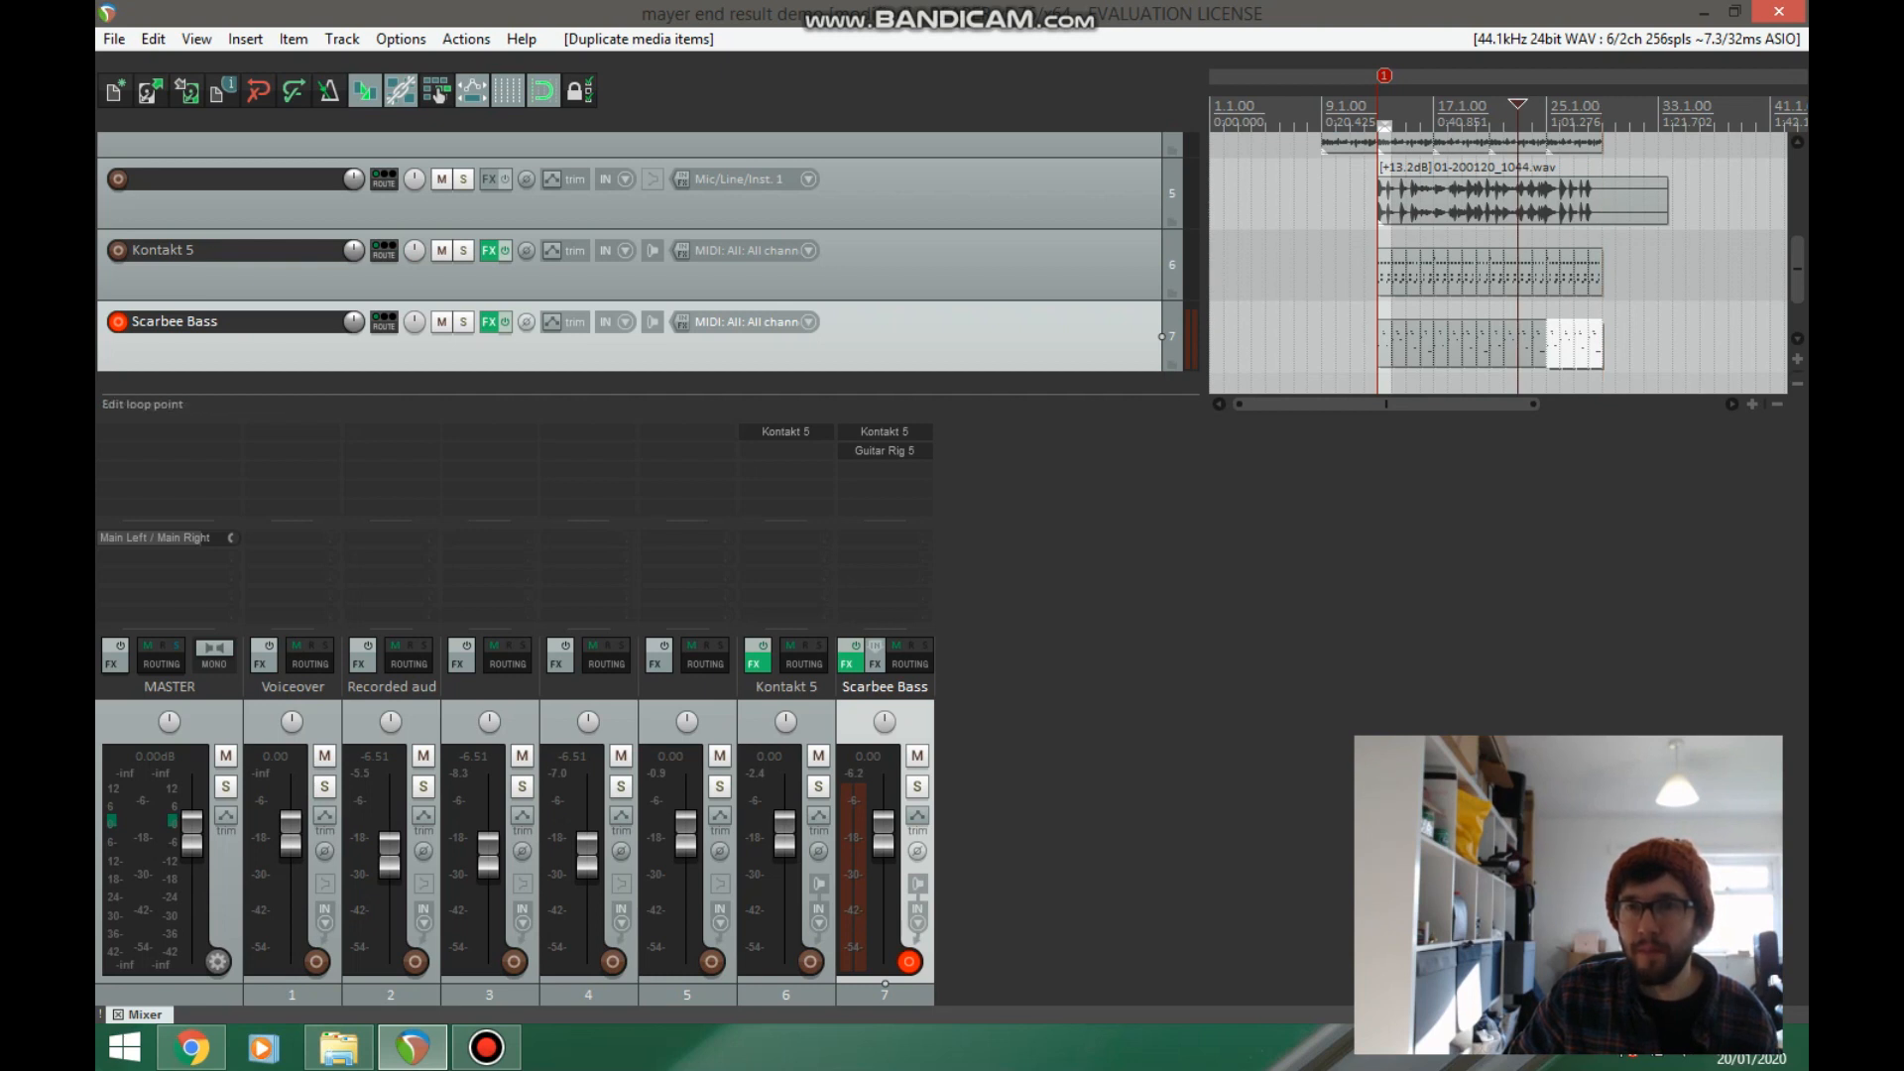
{"action": "left_click", "coordinate": [1573, 111]}
{"action": "key", "text": "space"}
{"action": "key", "text": "space"}
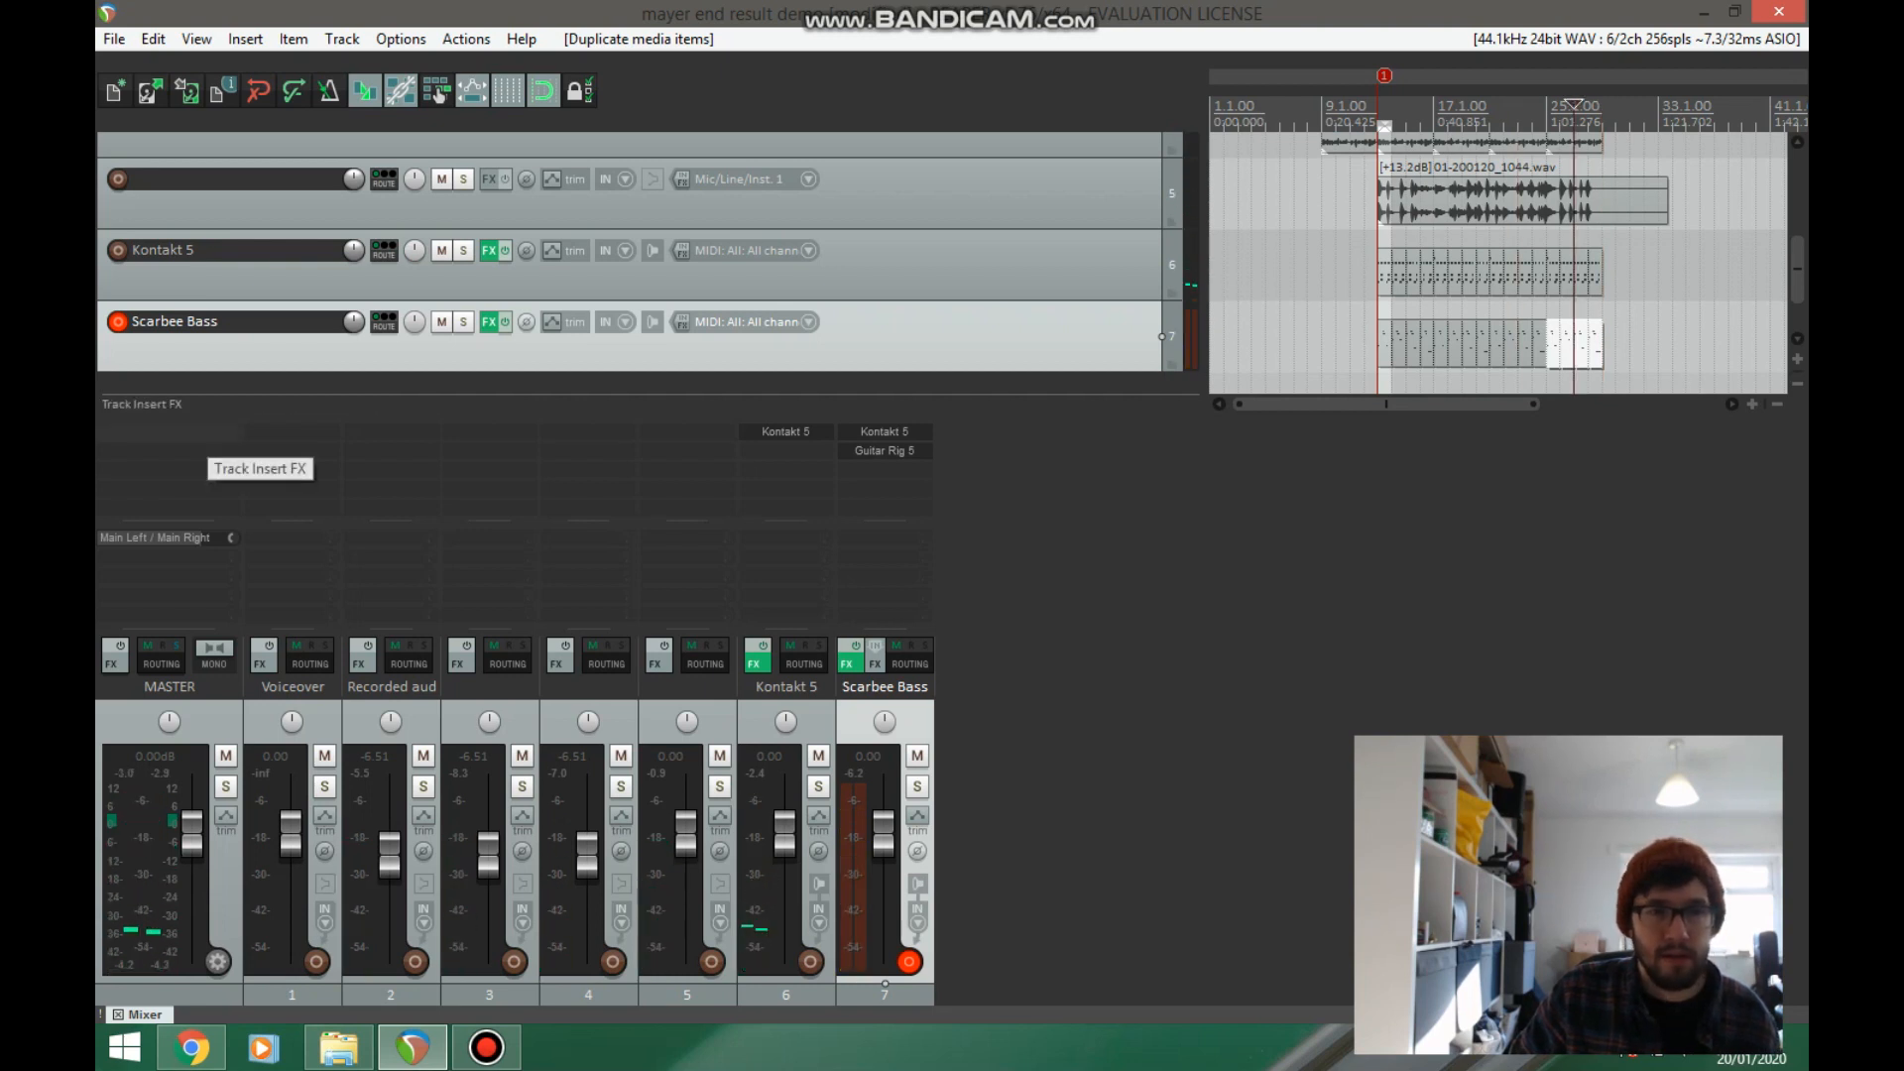
- Add the VST T-RackS CS (IK Multimedia Production) to the master track
{"action": "left_click", "coordinate": [232, 437]}
{"action": "type", "text": "rack"}
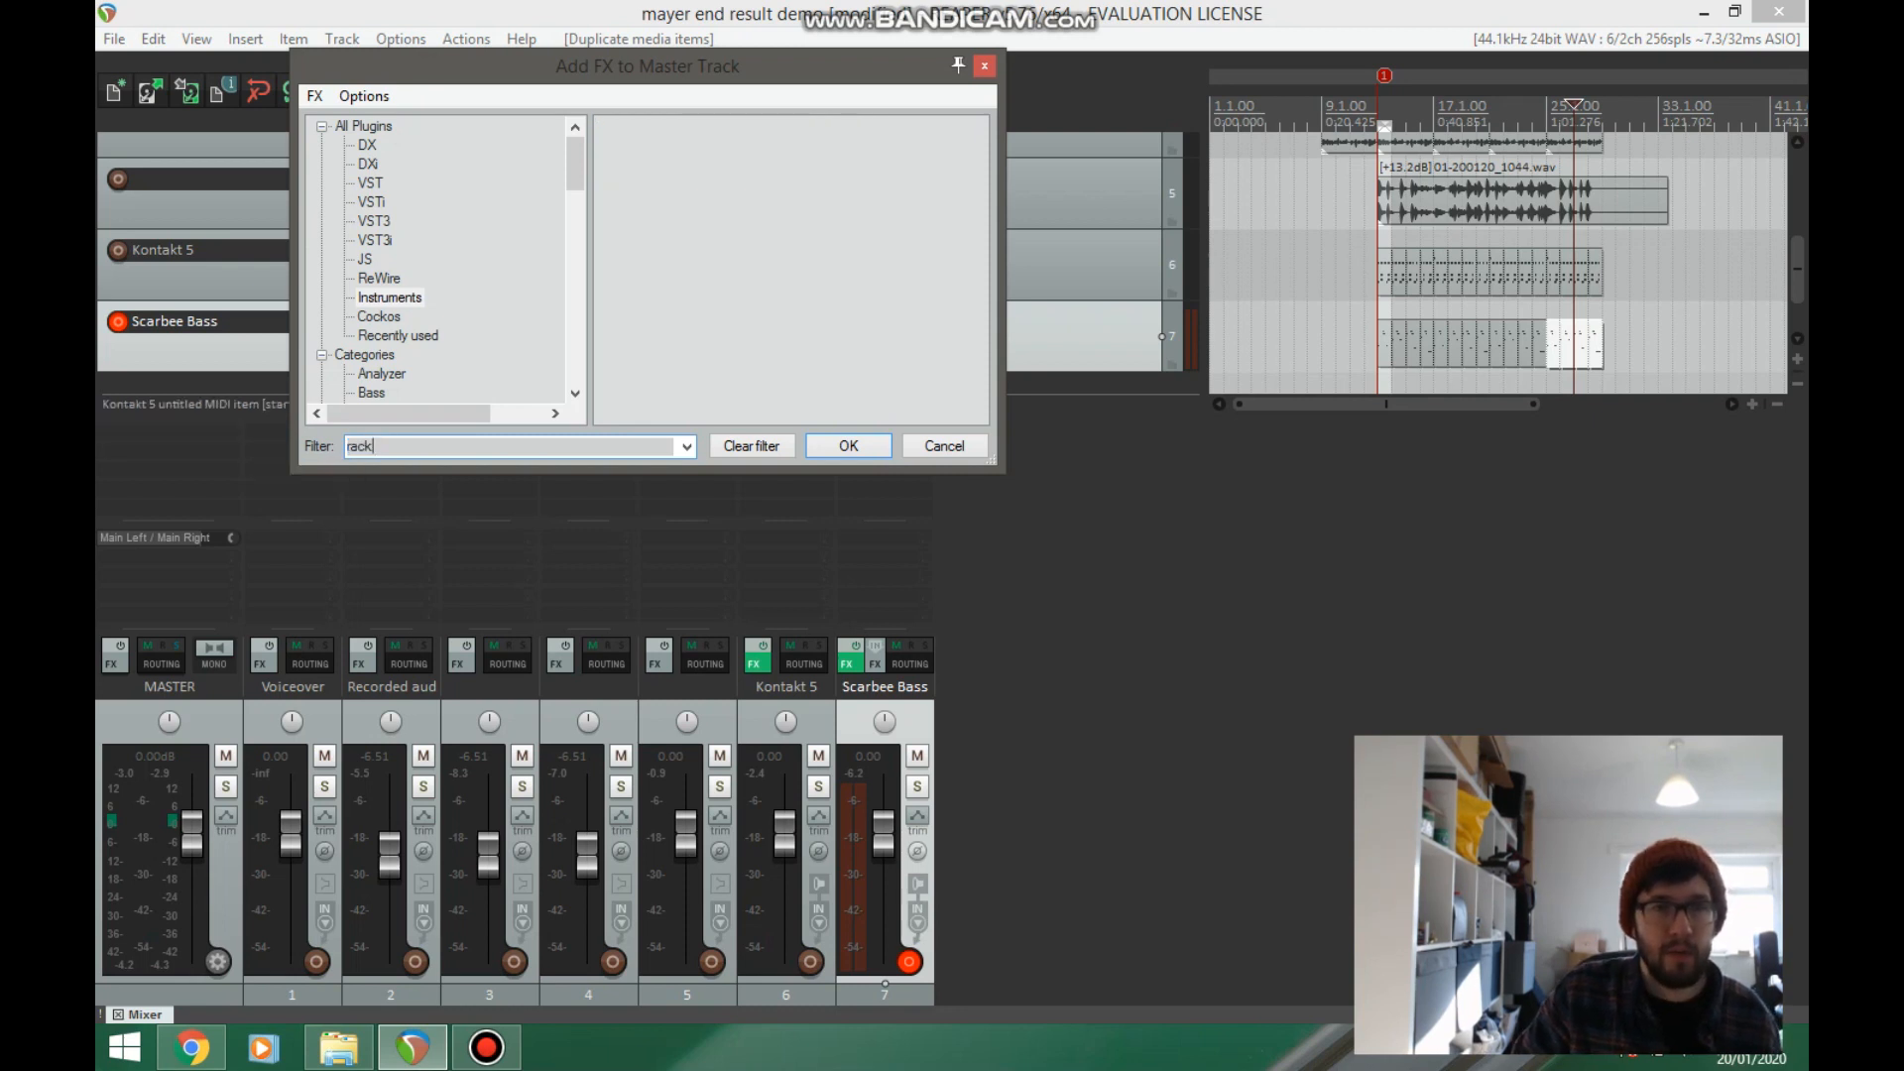
{"action": "left_click", "coordinate": [370, 183]}
{"action": "left_click", "coordinate": [724, 275]}
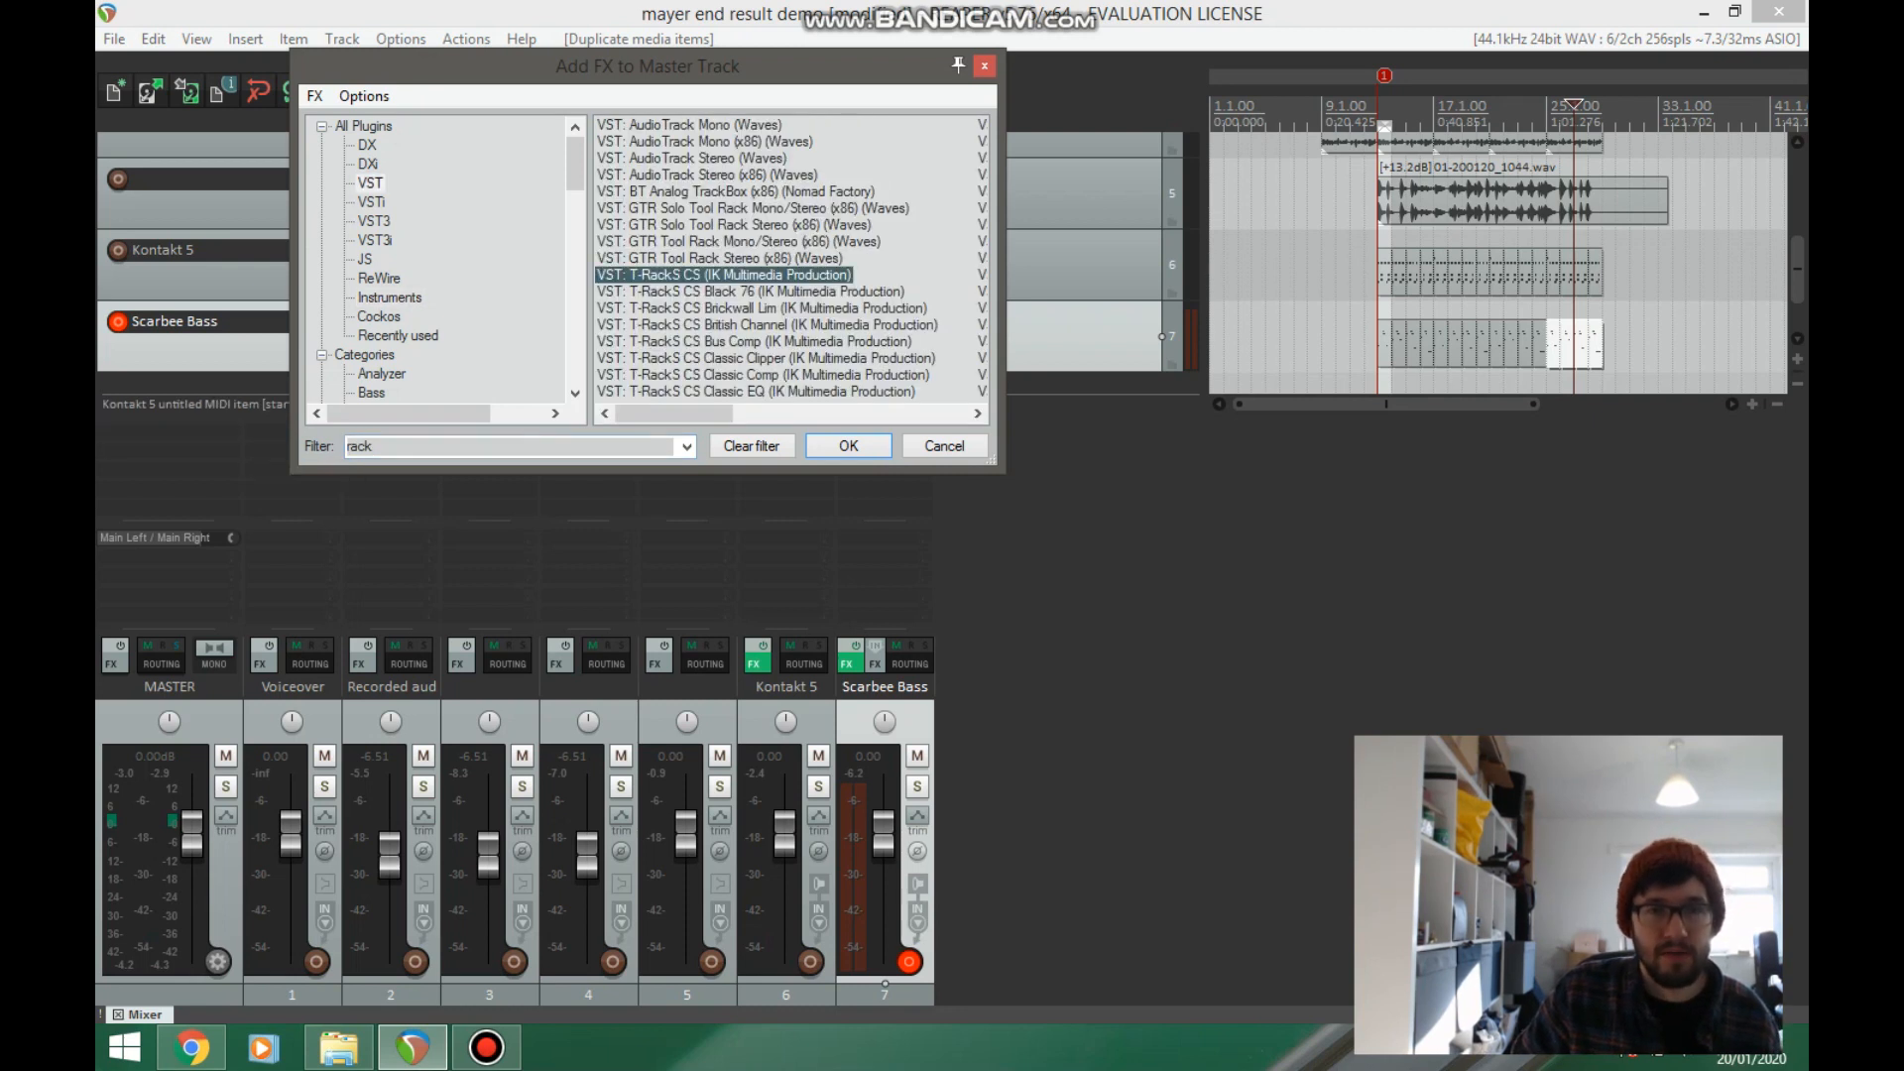
{"action": "key", "text": "Return"}
- Load the T-RackS CS Grand preset Mastr MB Limiter 2 and set the opto compressor's output to -0.4 dB
{"action": "left_click", "coordinate": [243, 152]}
{"action": "mouse_move", "coordinate": [228, 215]}
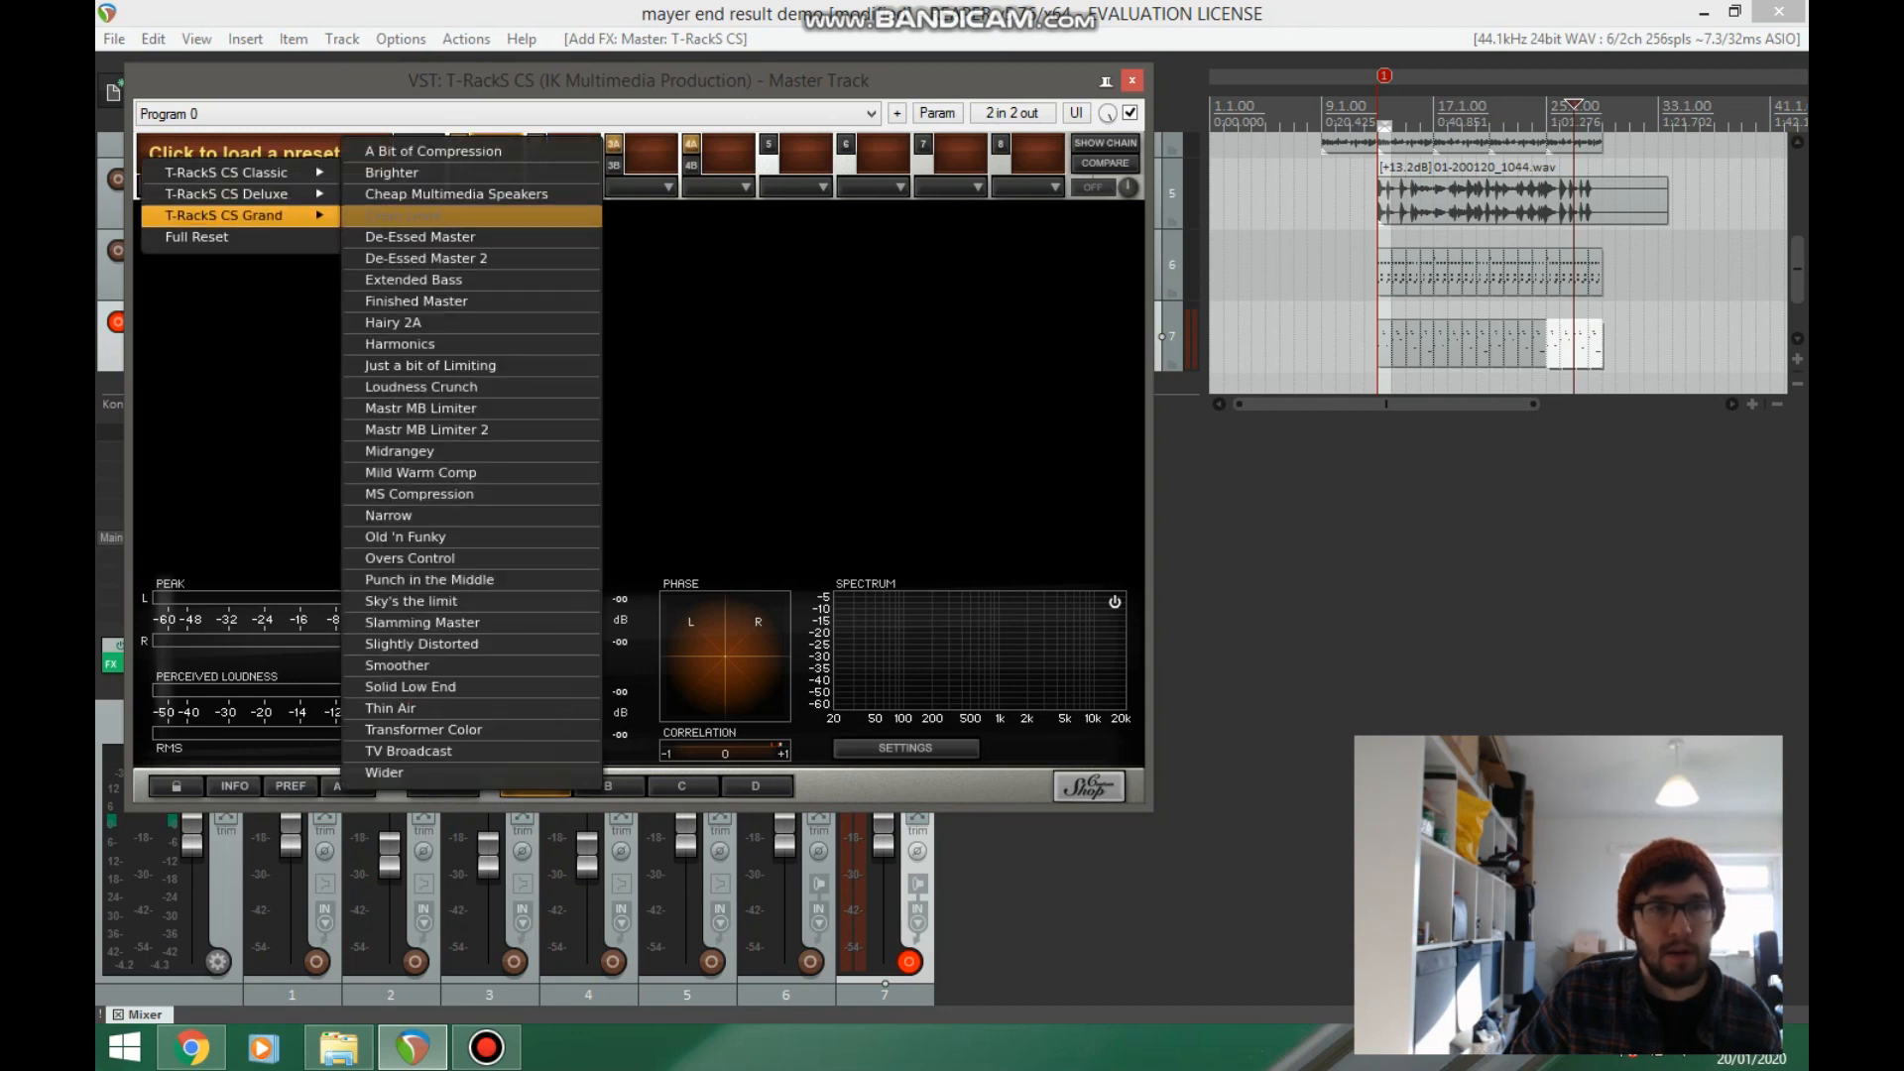
{"action": "left_click", "coordinate": [437, 429]}
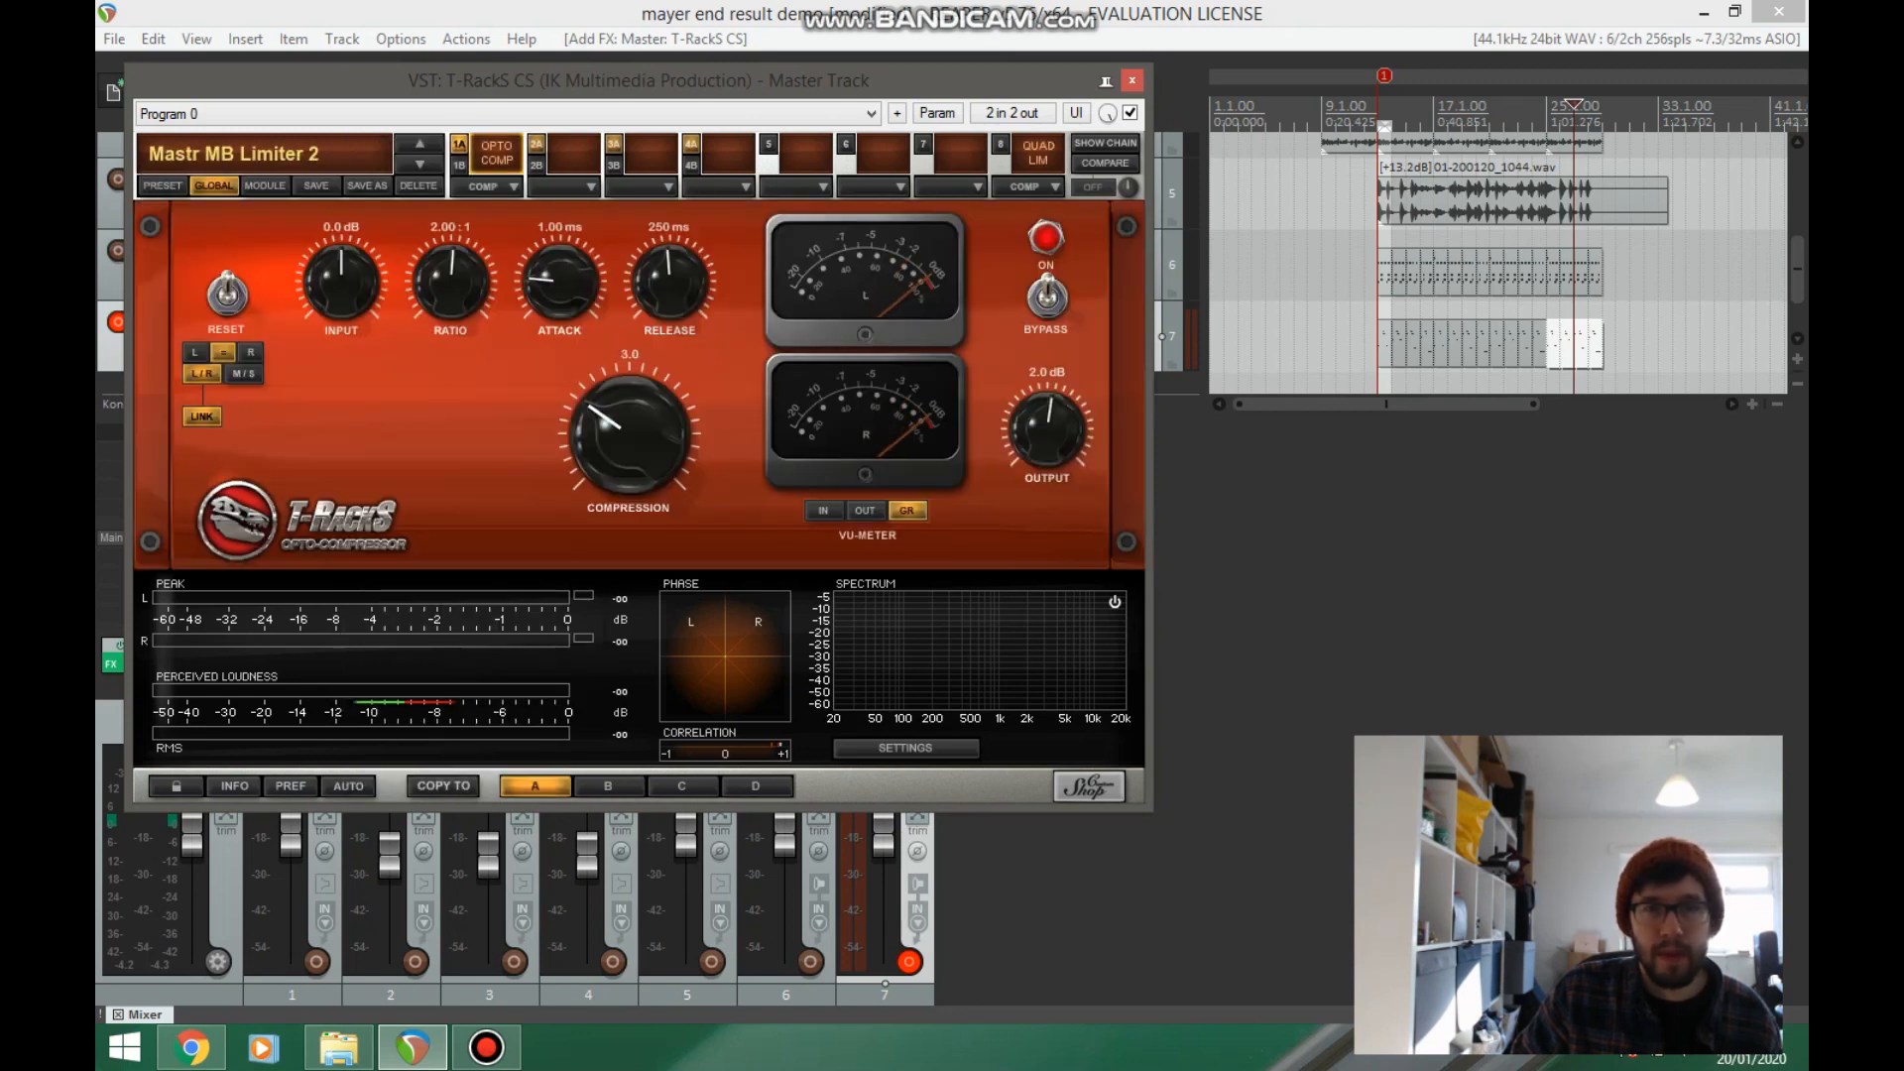
{"action": "left_click_drag", "start_coordinate": [1047, 428], "coordinate": [1047, 453]}
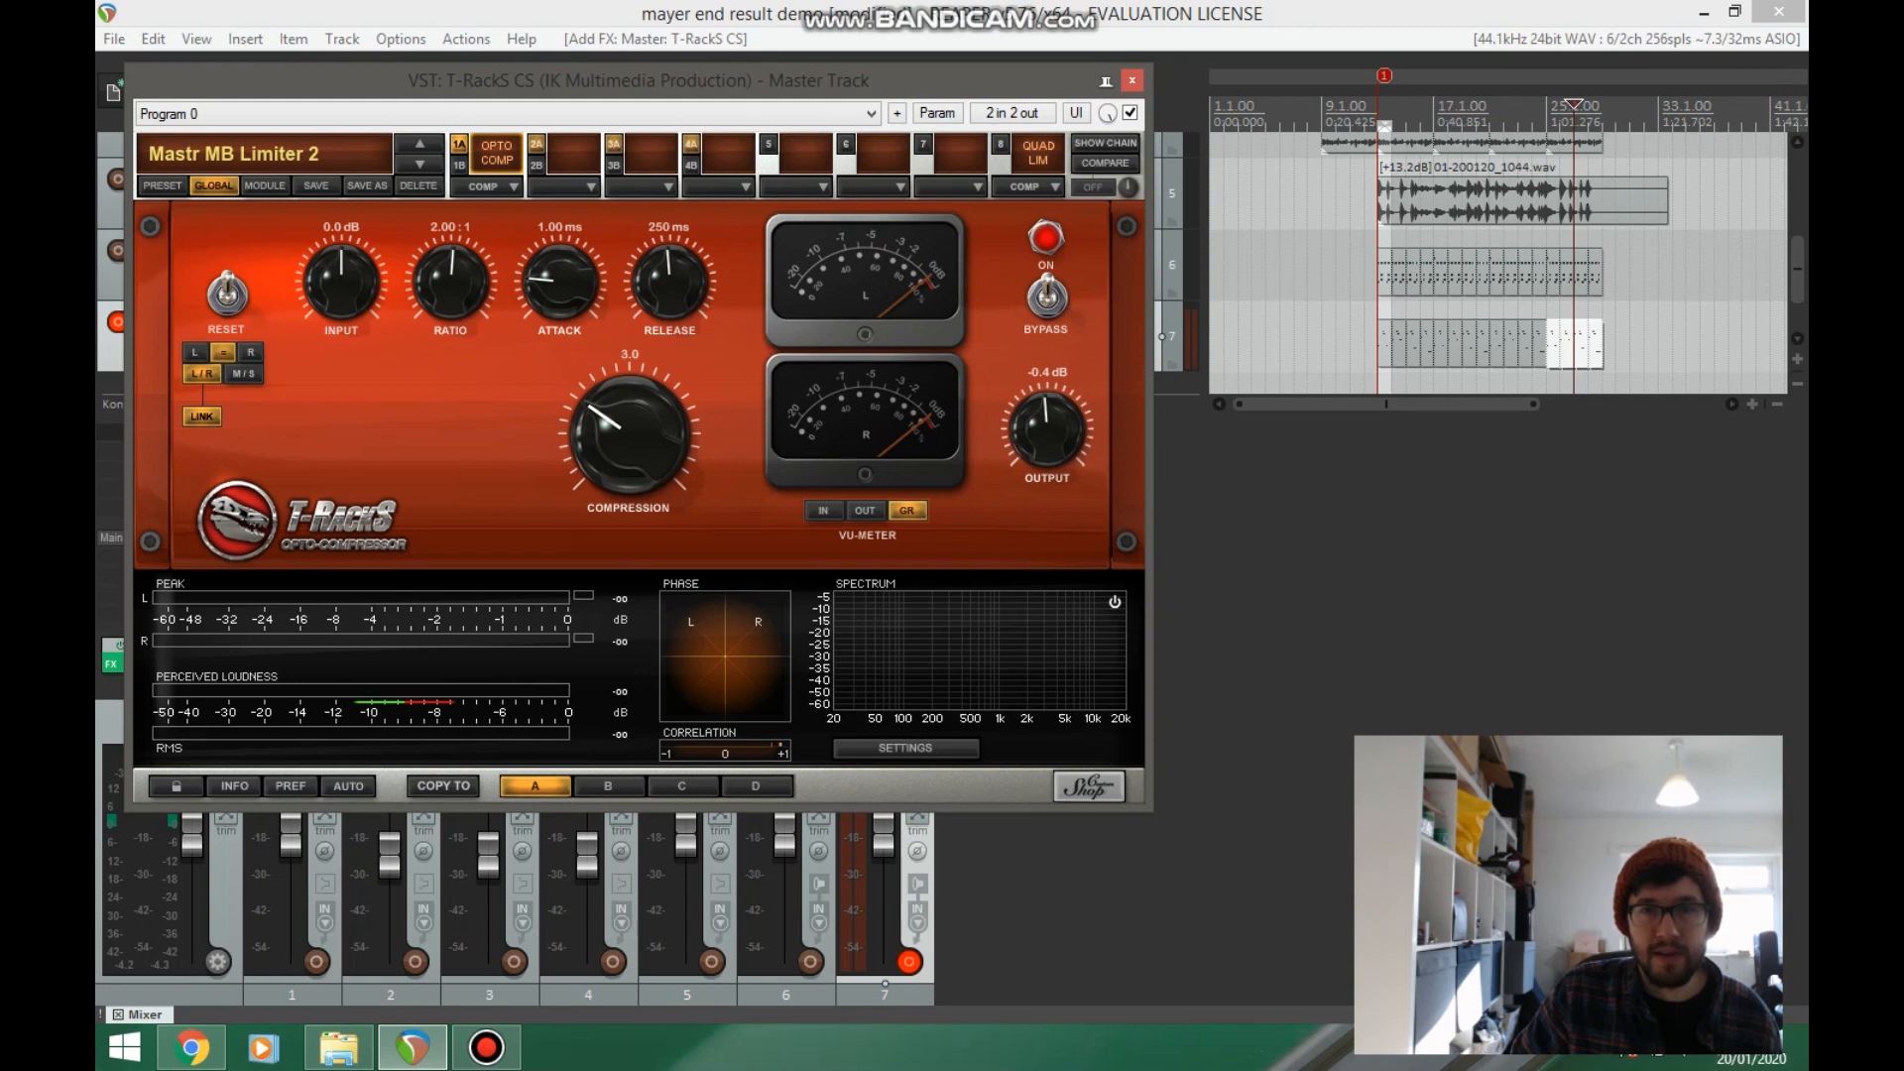
{"action": "left_click", "coordinate": [1131, 80]}
- Play from bar 17 and lower the Scarbee Bass volume to -2.46 and the Kontakt 5 volume to -1.08
{"action": "left_click", "coordinate": [1434, 114]}
{"action": "key", "text": "space"}
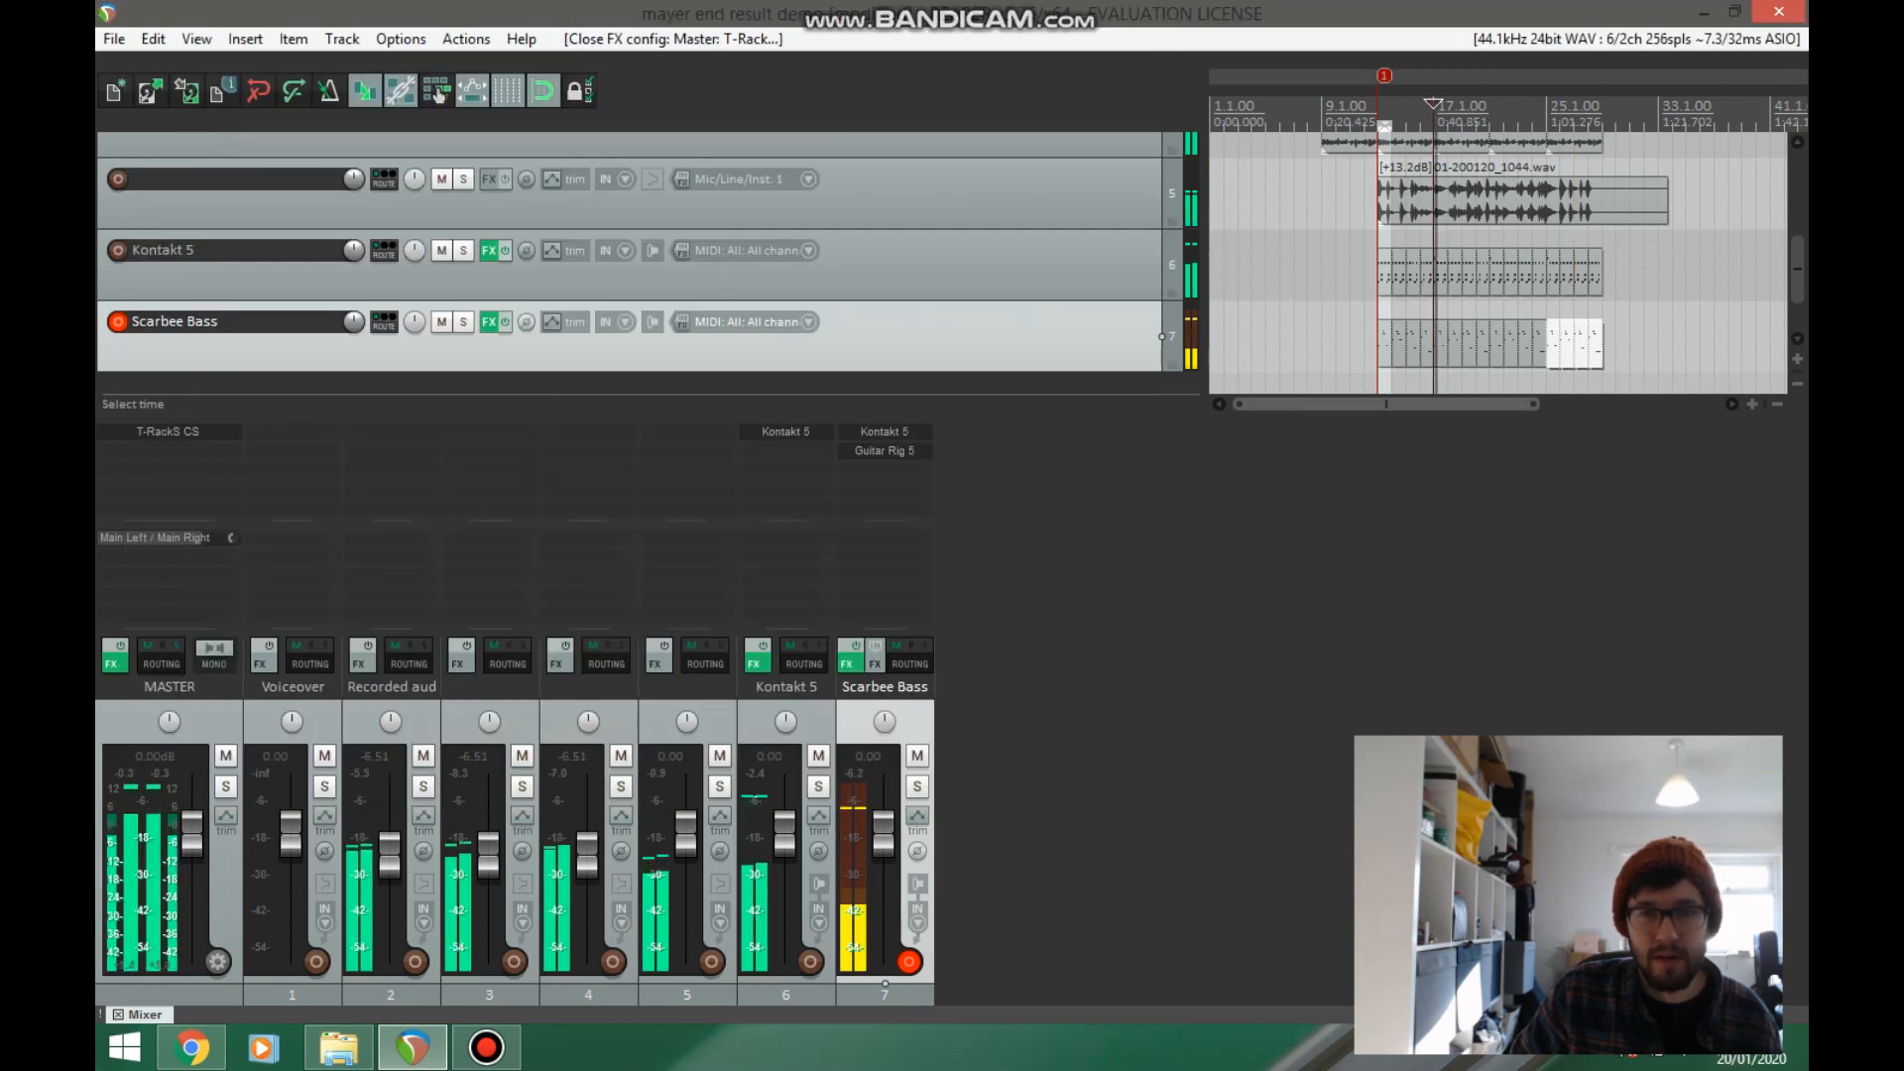
{"action": "left_click_drag", "start_coordinate": [883, 832], "coordinate": [883, 842]}
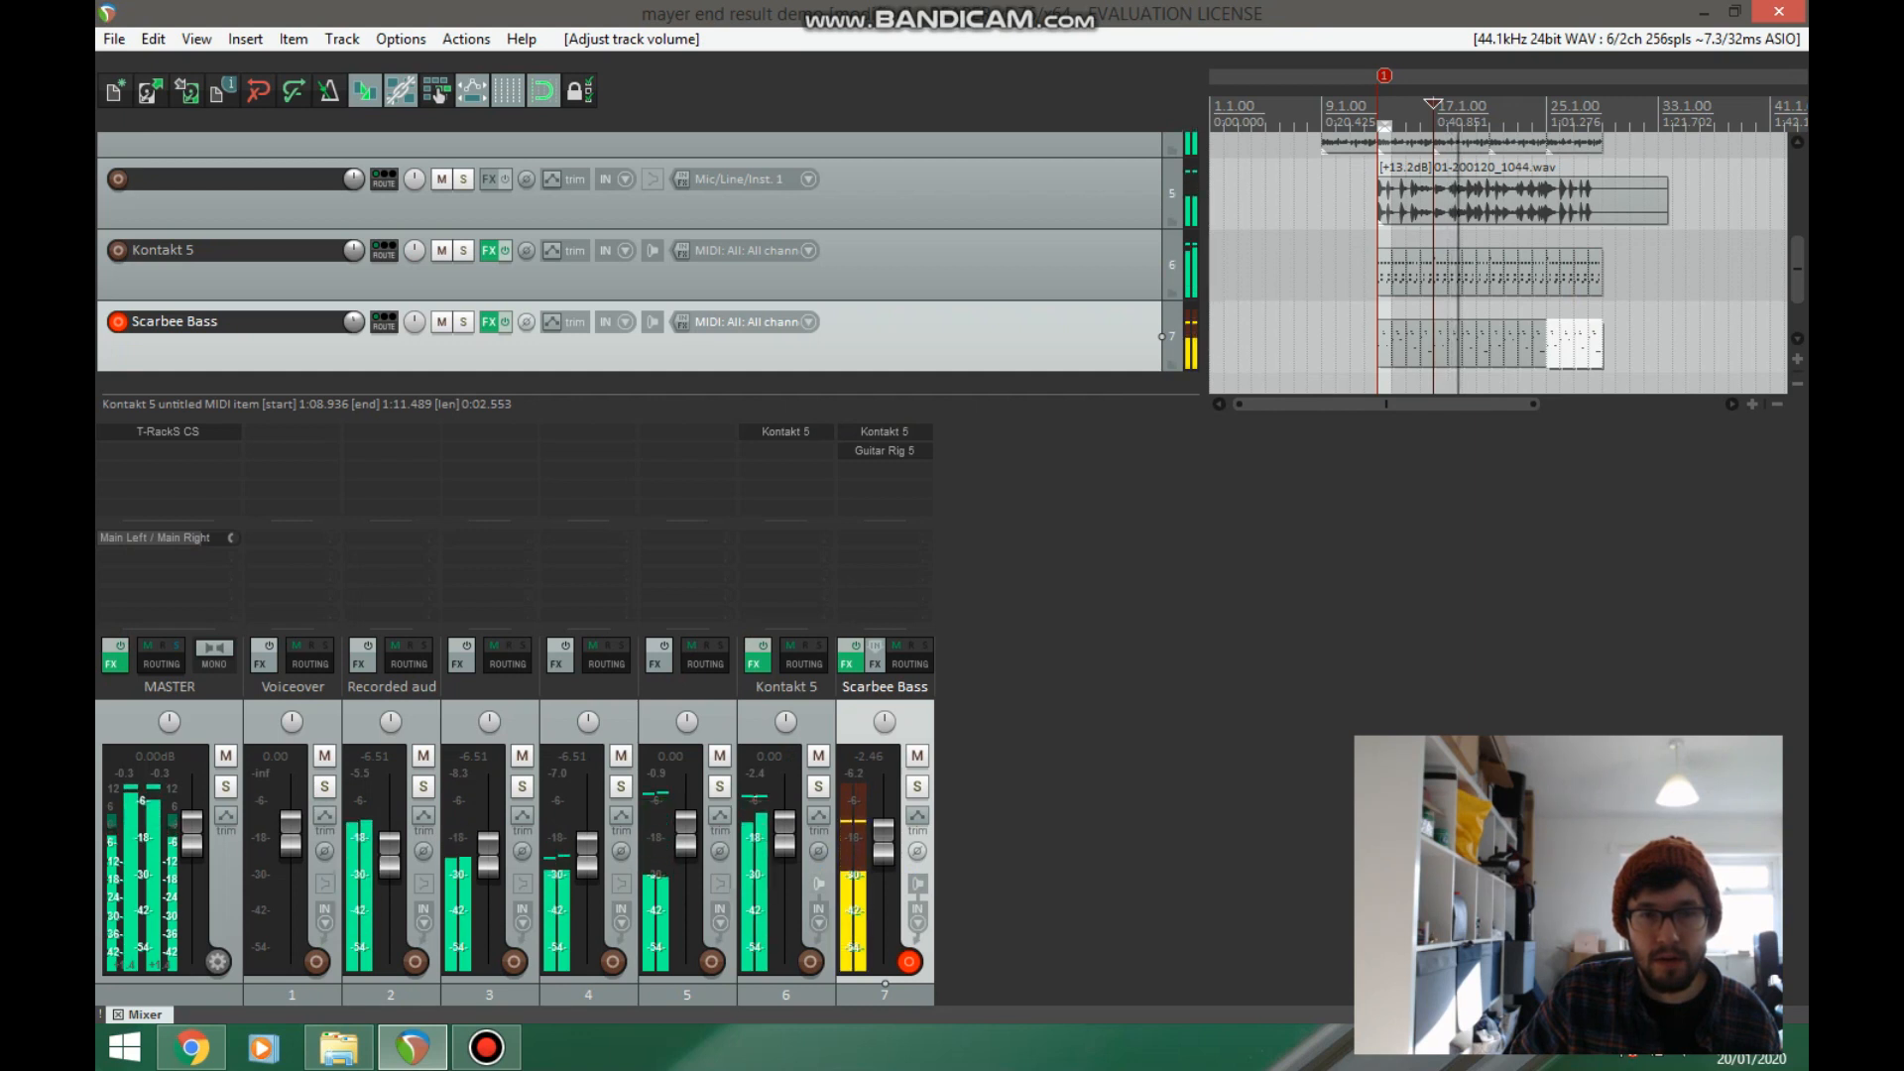
{"action": "left_click_drag", "start_coordinate": [784, 831], "coordinate": [784, 838]}
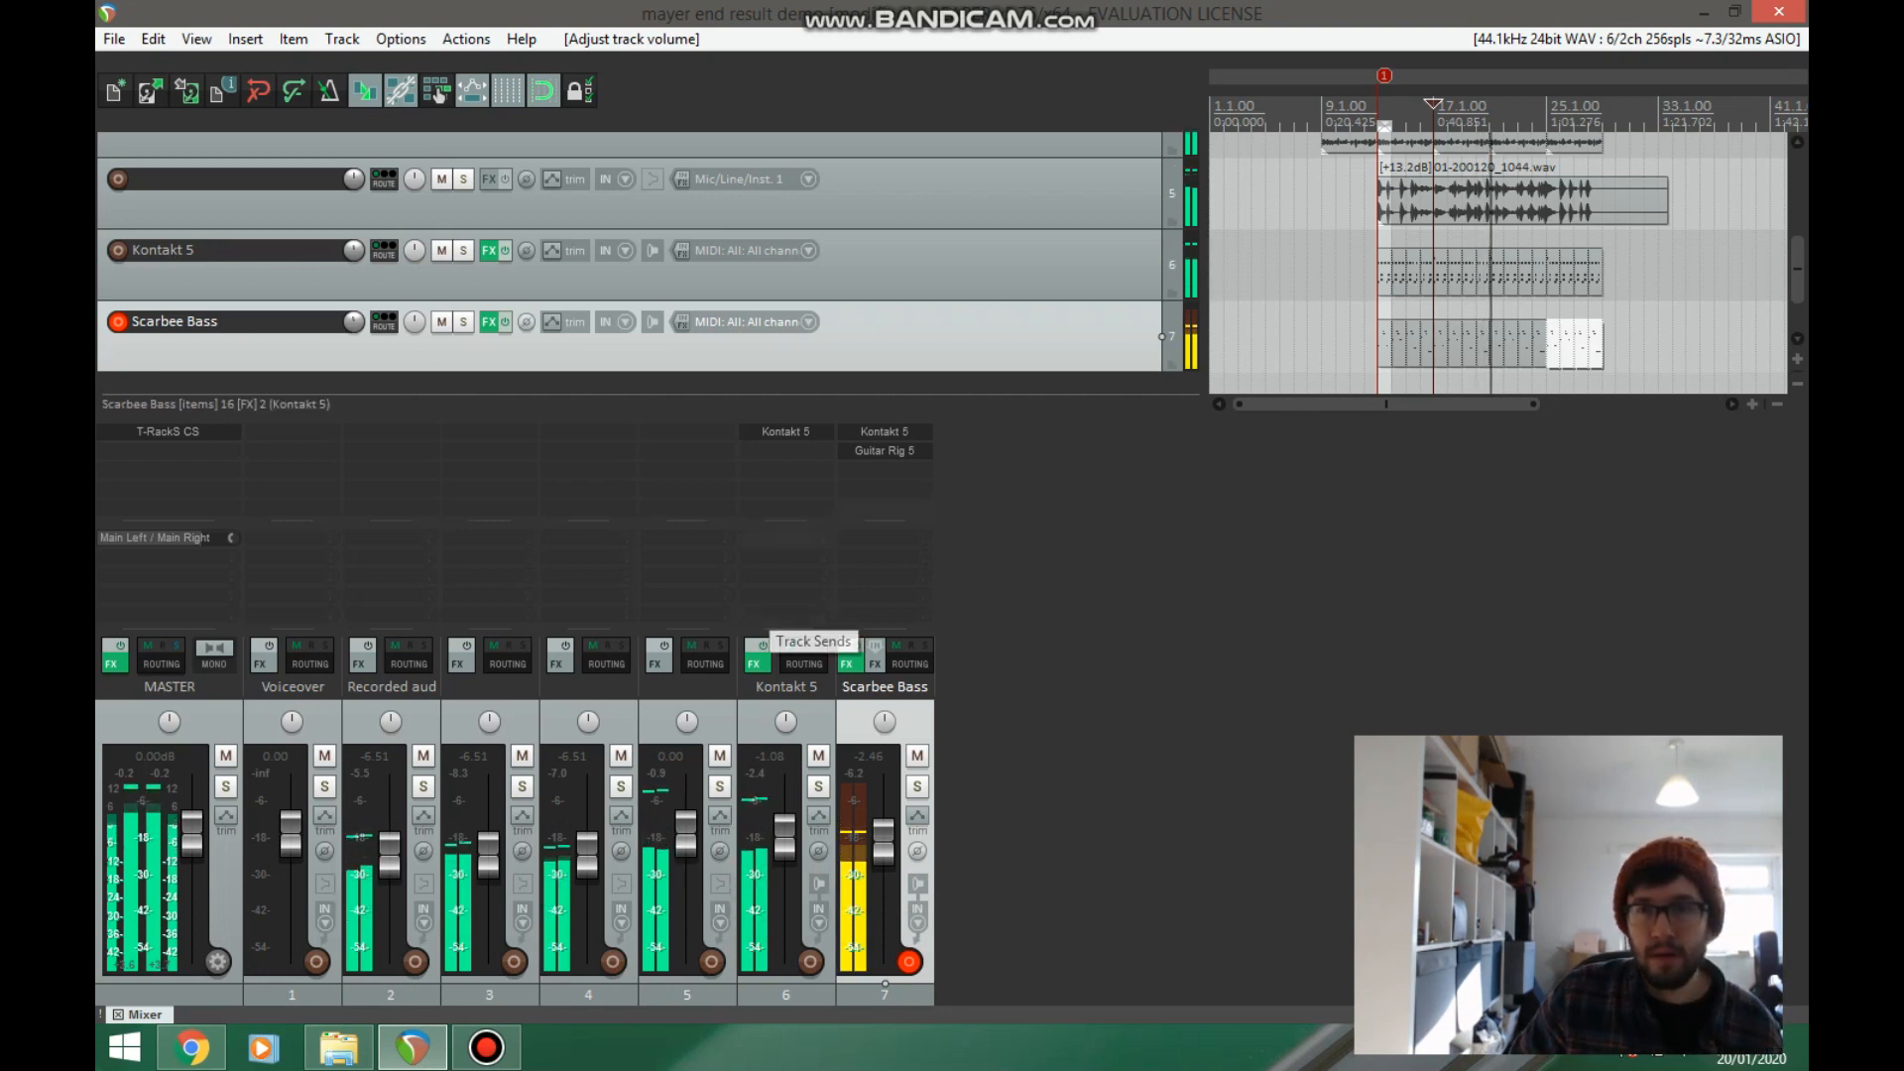
{"action": "key", "text": "space"}
- Extend the time selection back to the project start, covering the whole arrangement, and review the Render to File settings without rendering
{"action": "left_click_drag", "start_coordinate": [1391, 127], "coordinate": [1212, 126]}
{"action": "left_click_drag", "start_coordinate": [1797, 269], "coordinate": [1797, 189]}
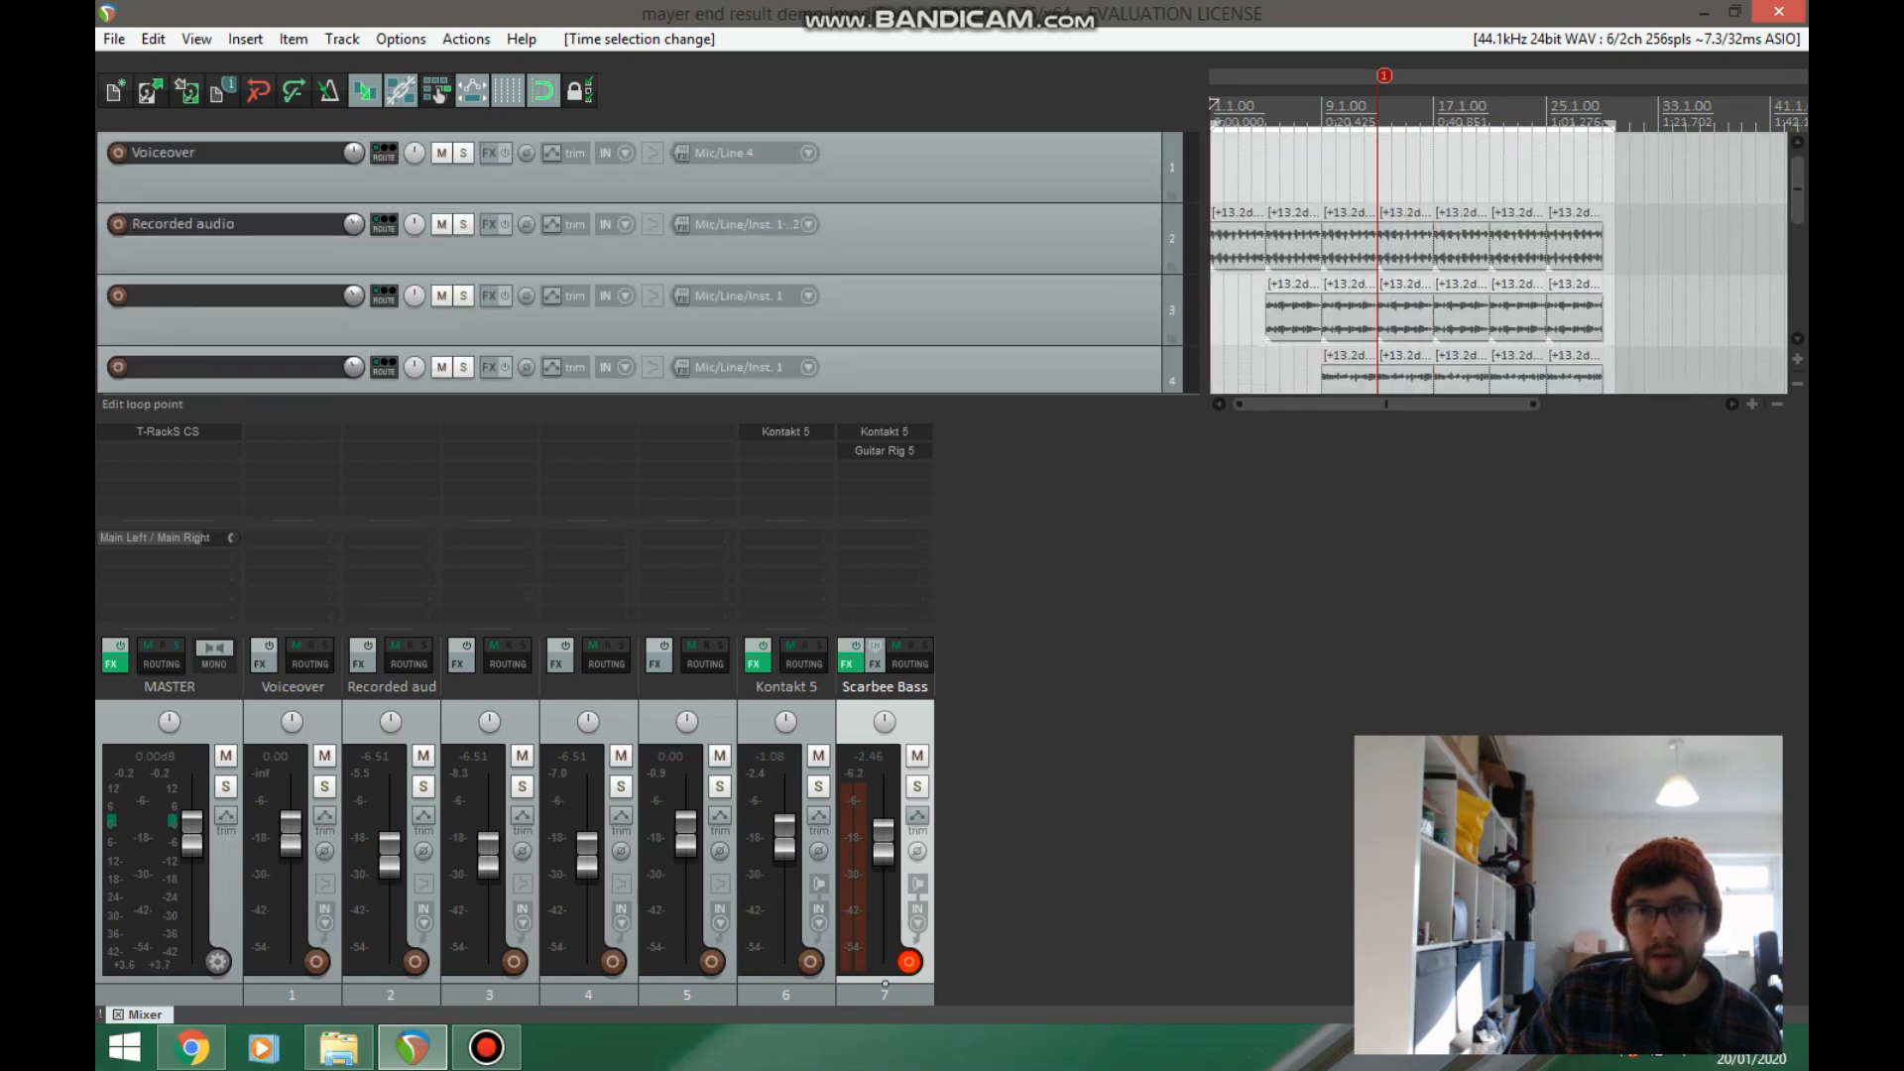
{"action": "left_click", "coordinate": [115, 39]}
{"action": "left_click", "coordinate": [164, 397]}
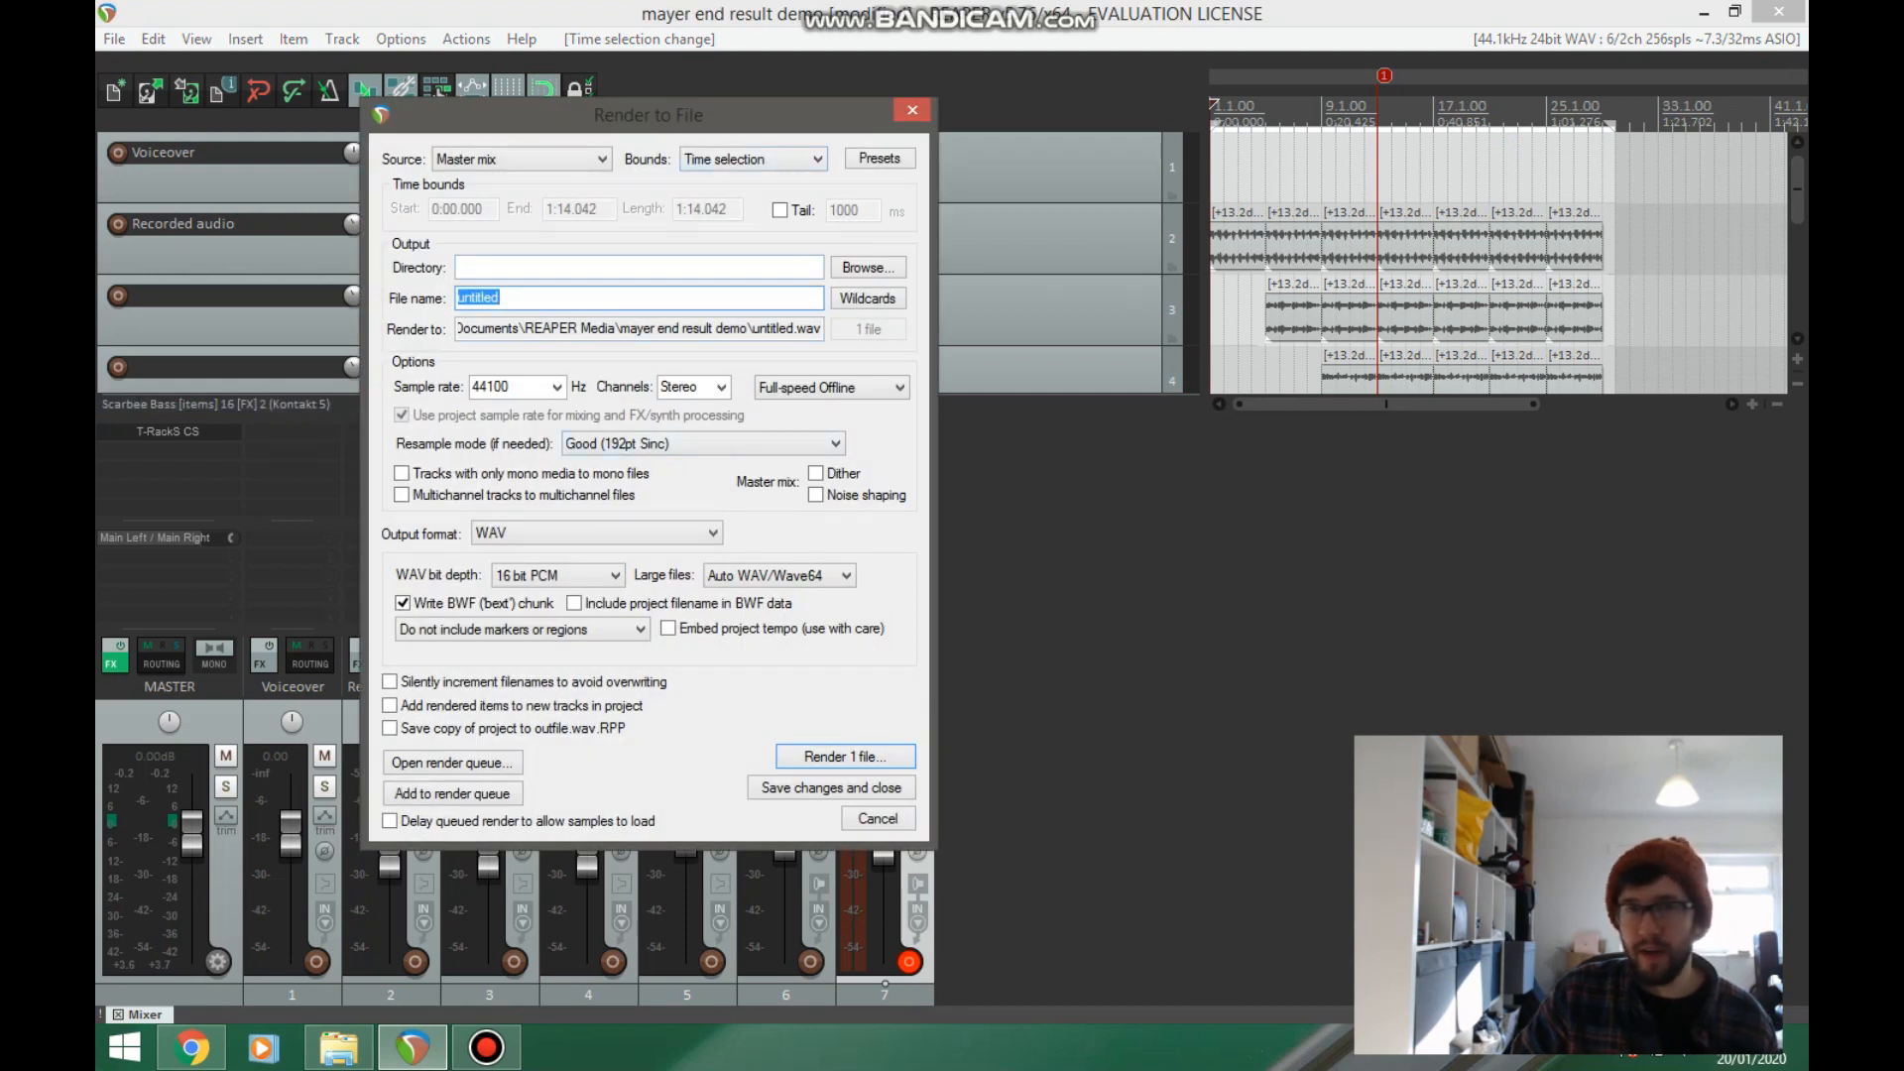
{"action": "key", "text": "Escape"}
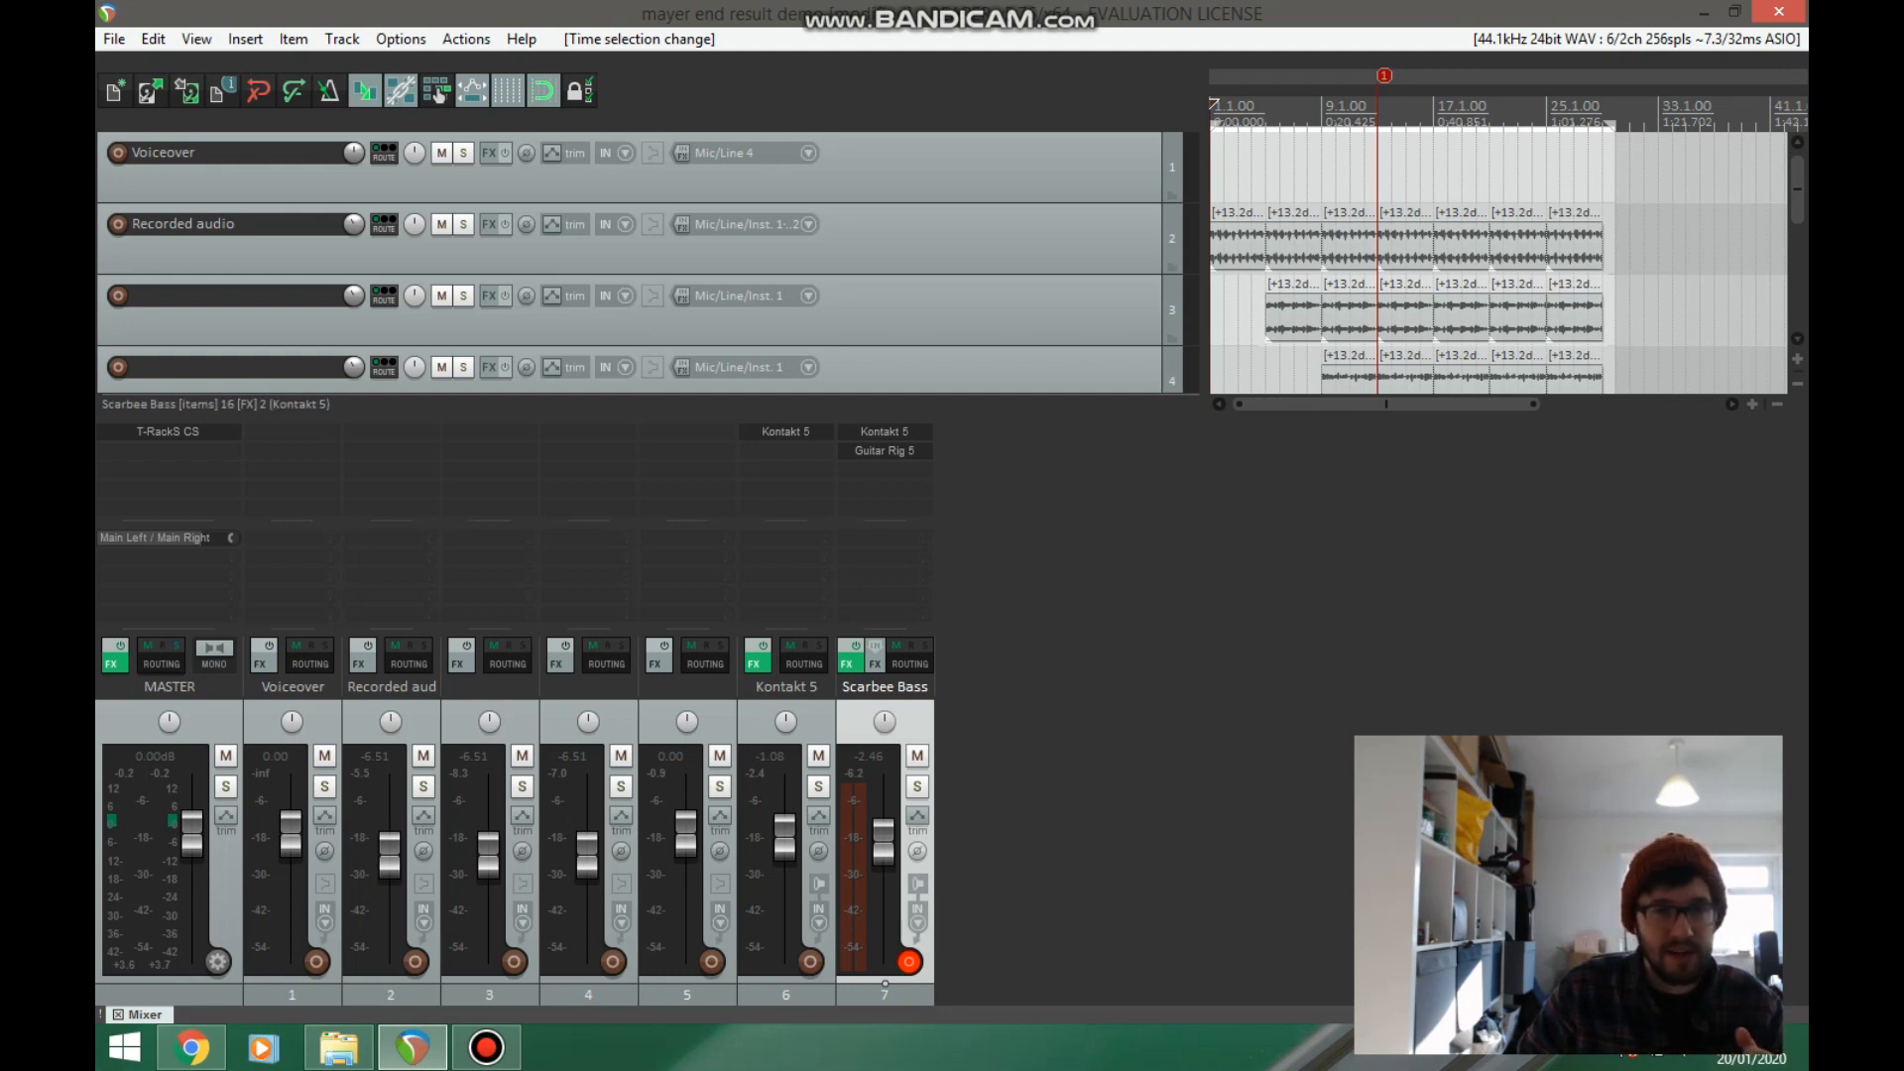
{"action": "left_click", "coordinate": [486, 1047]}
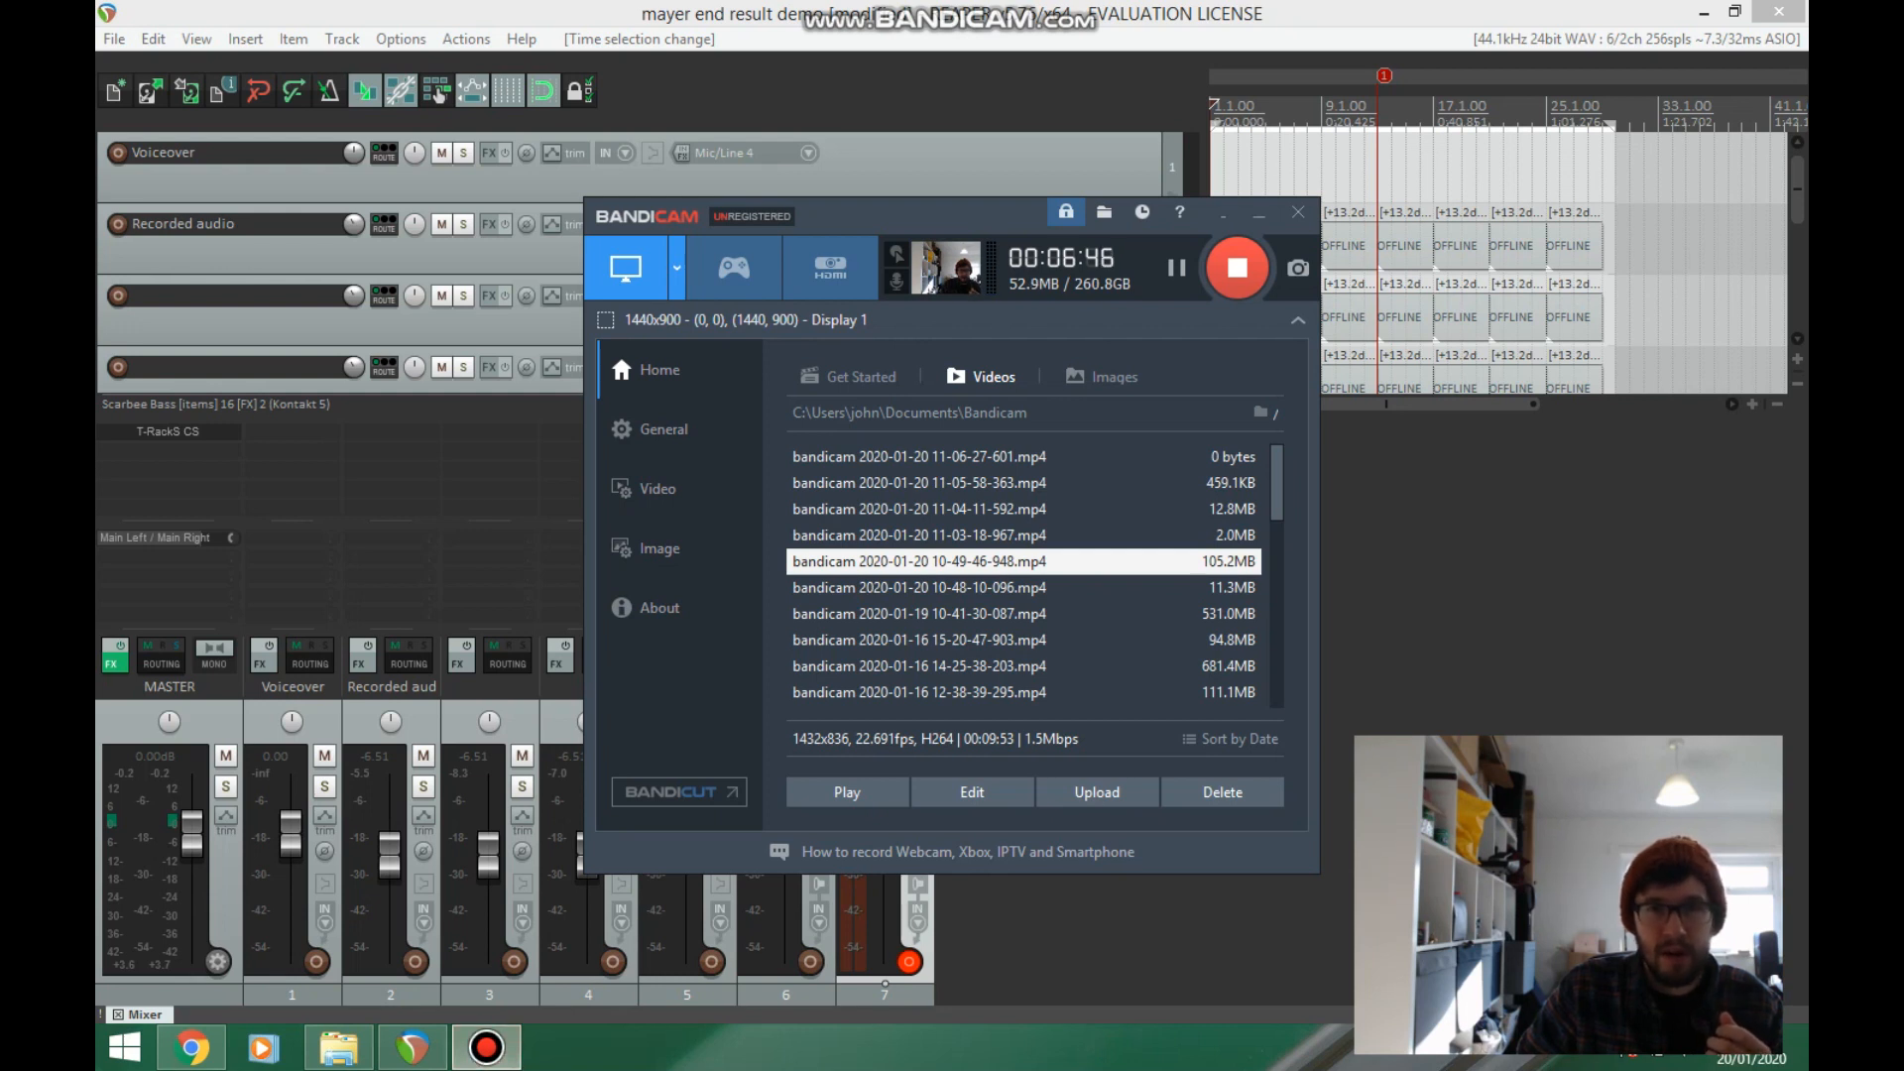
{"action": "left_click", "coordinate": [1258, 212]}
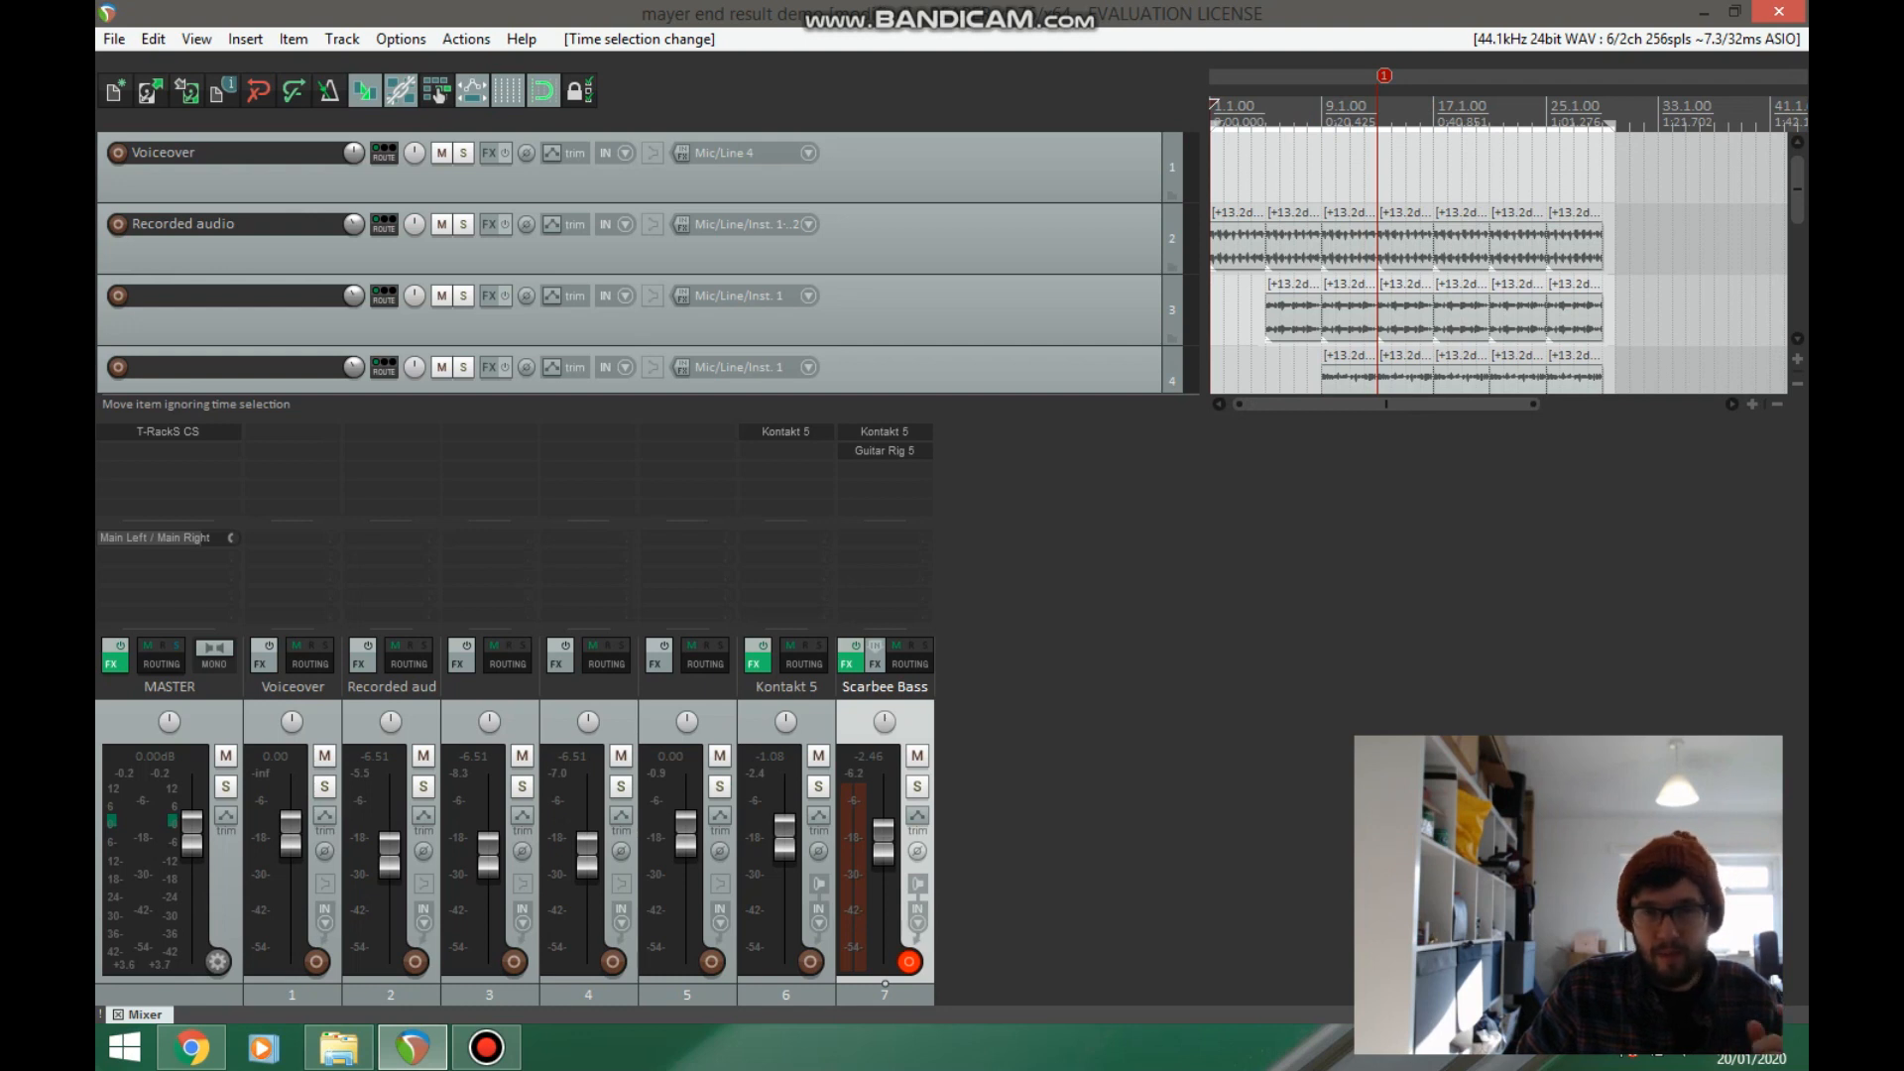
{"action": "scroll", "coordinate": [1497, 263], "scroll_direction": "down", "scroll_amount": 4}
{"action": "scroll", "coordinate": [1497, 263], "scroll_direction": "up", "scroll_amount": 4}
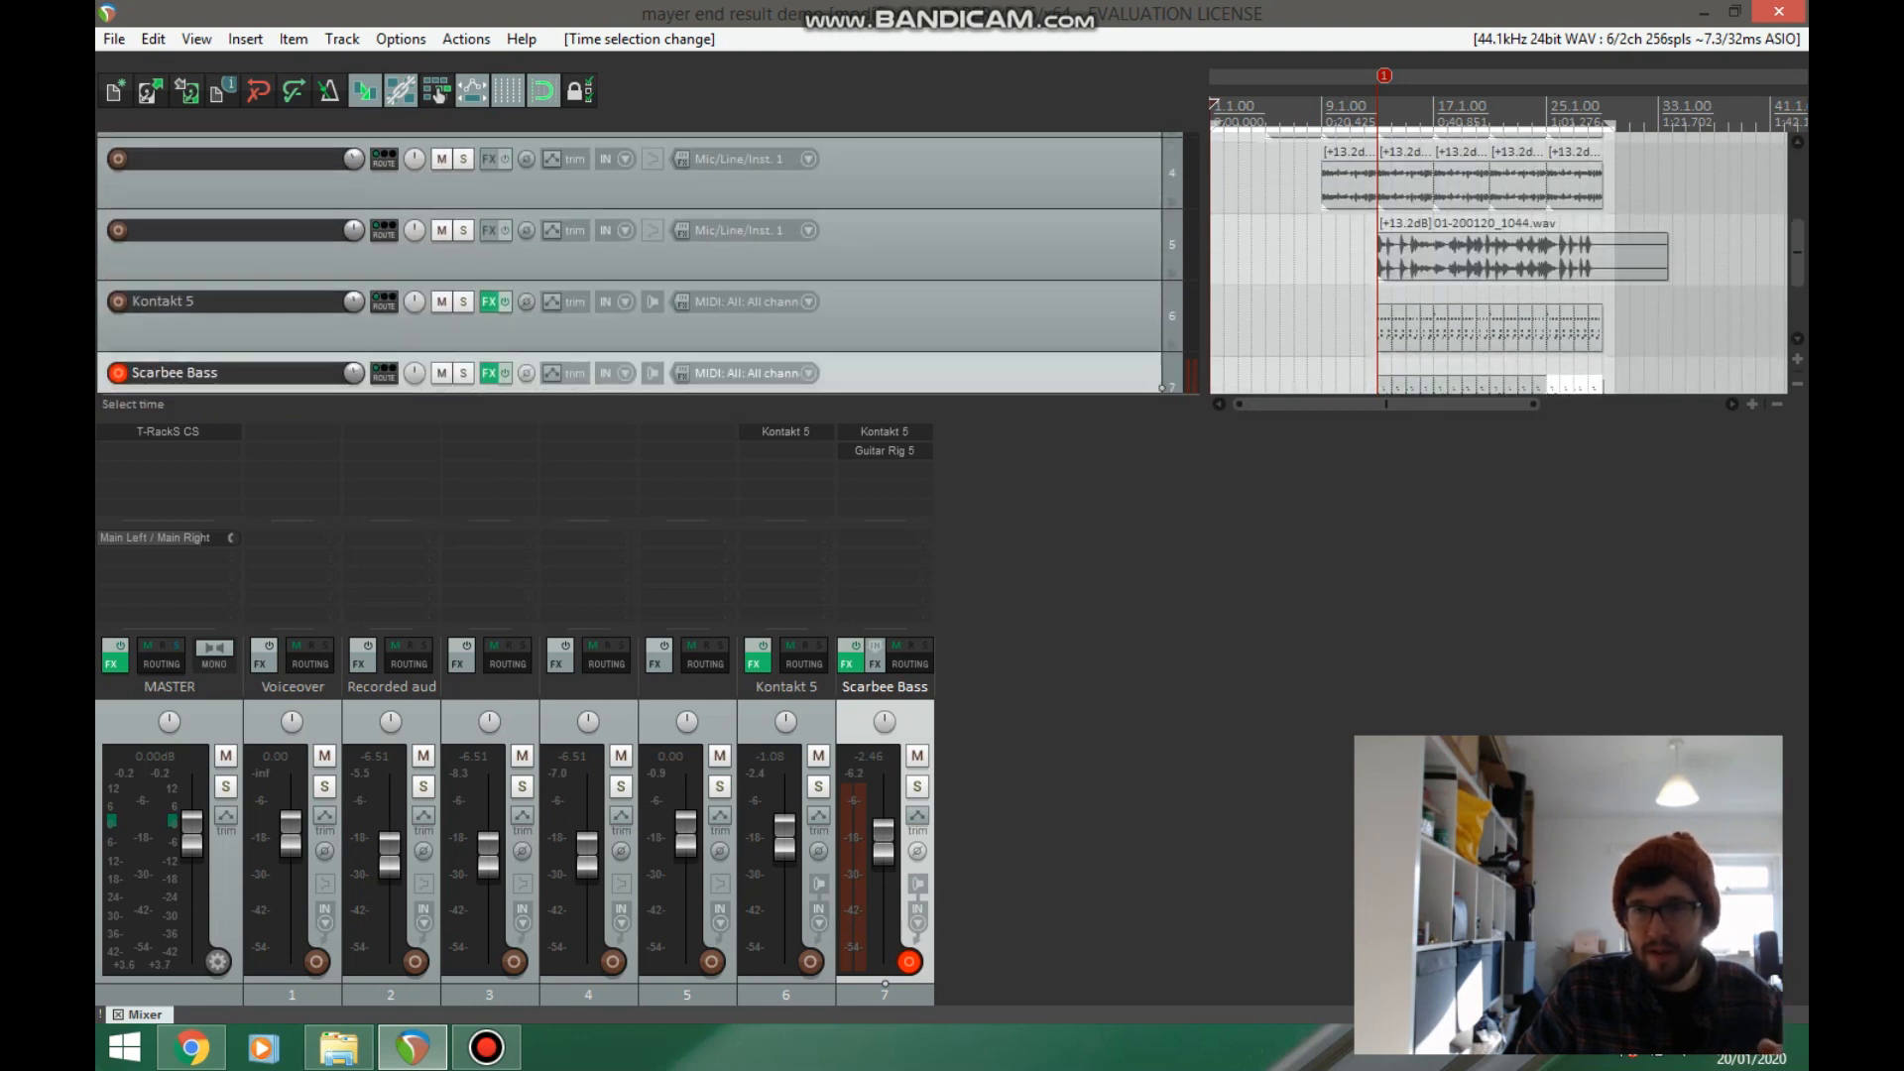
{"action": "scroll", "coordinate": [1497, 262], "scroll_direction": "down", "scroll_amount": 4}
{"action": "scroll", "coordinate": [1497, 262], "scroll_direction": "up", "scroll_amount": 4}
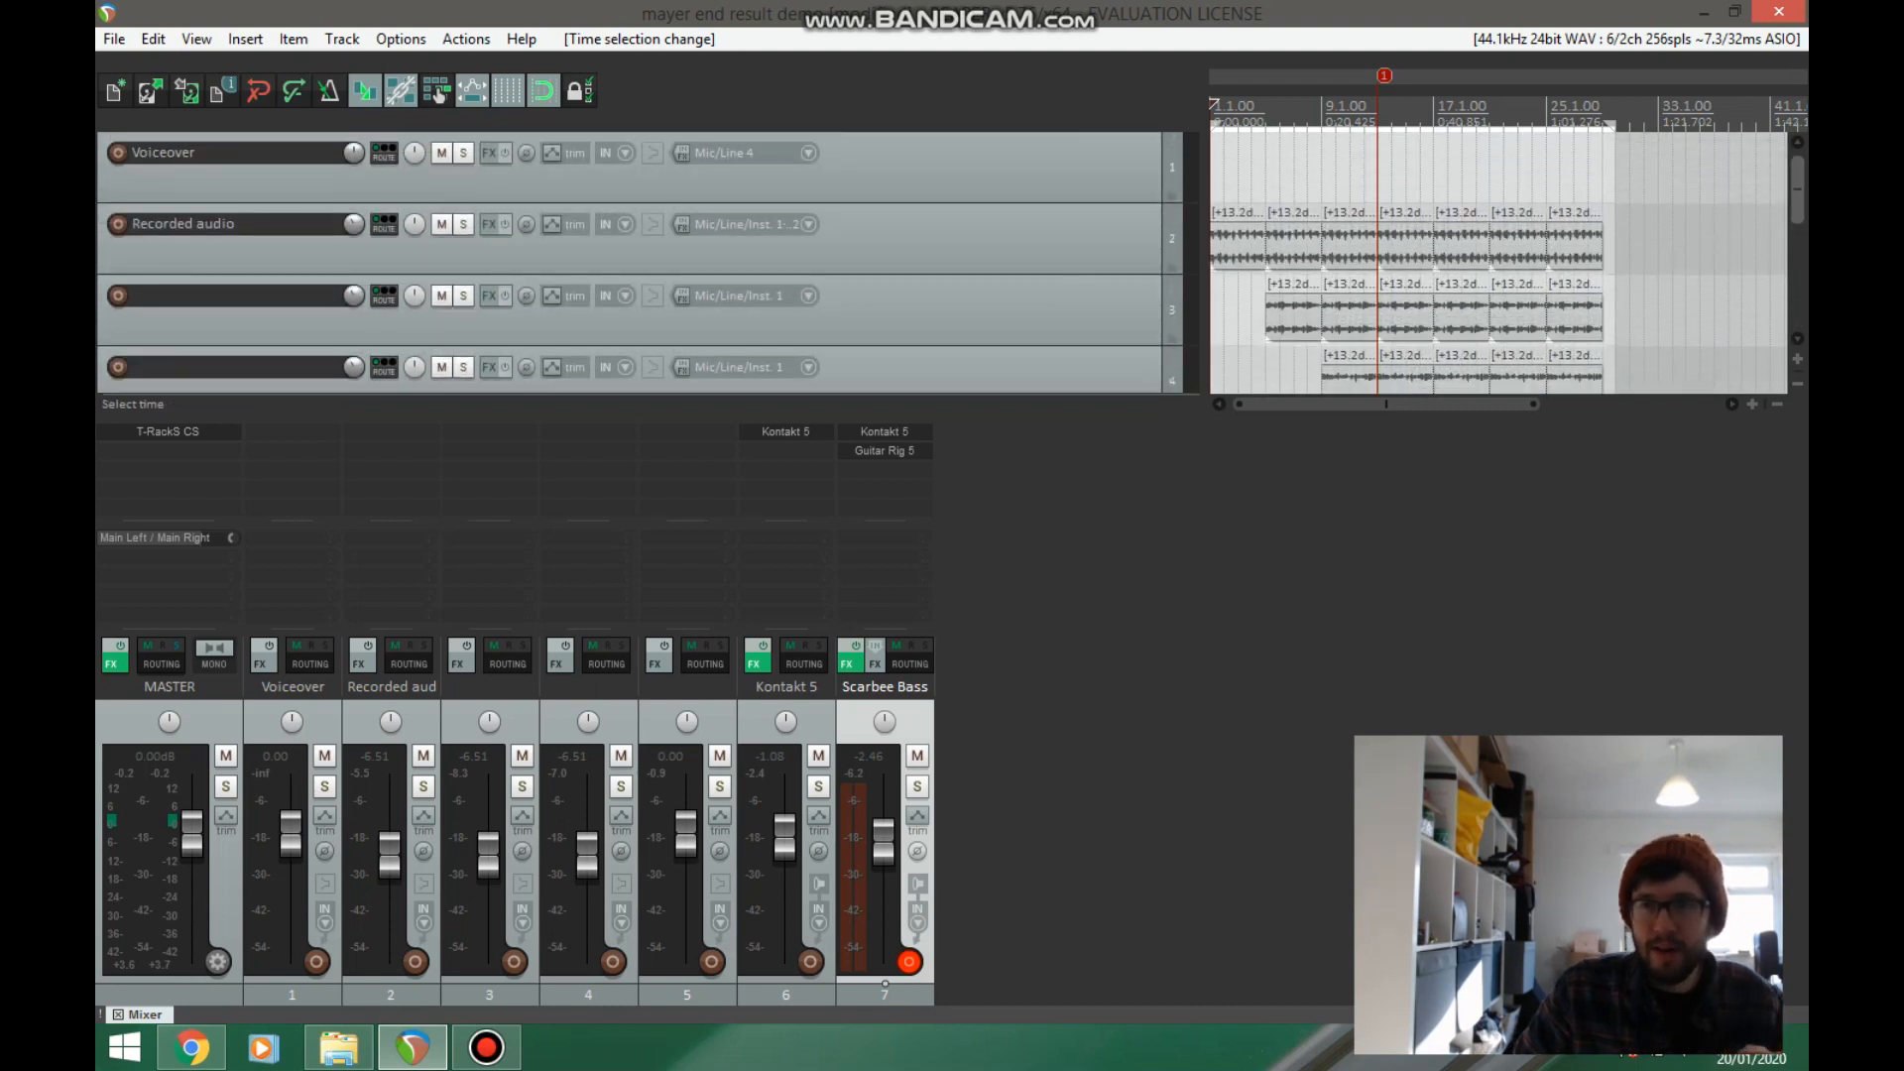
- Trim the end of the 01-200120_1044.wav item on track 5 to line up with the end of the drum and bass items
{"action": "scroll", "coordinate": [1497, 262], "scroll_direction": "down", "scroll_amount": 4}
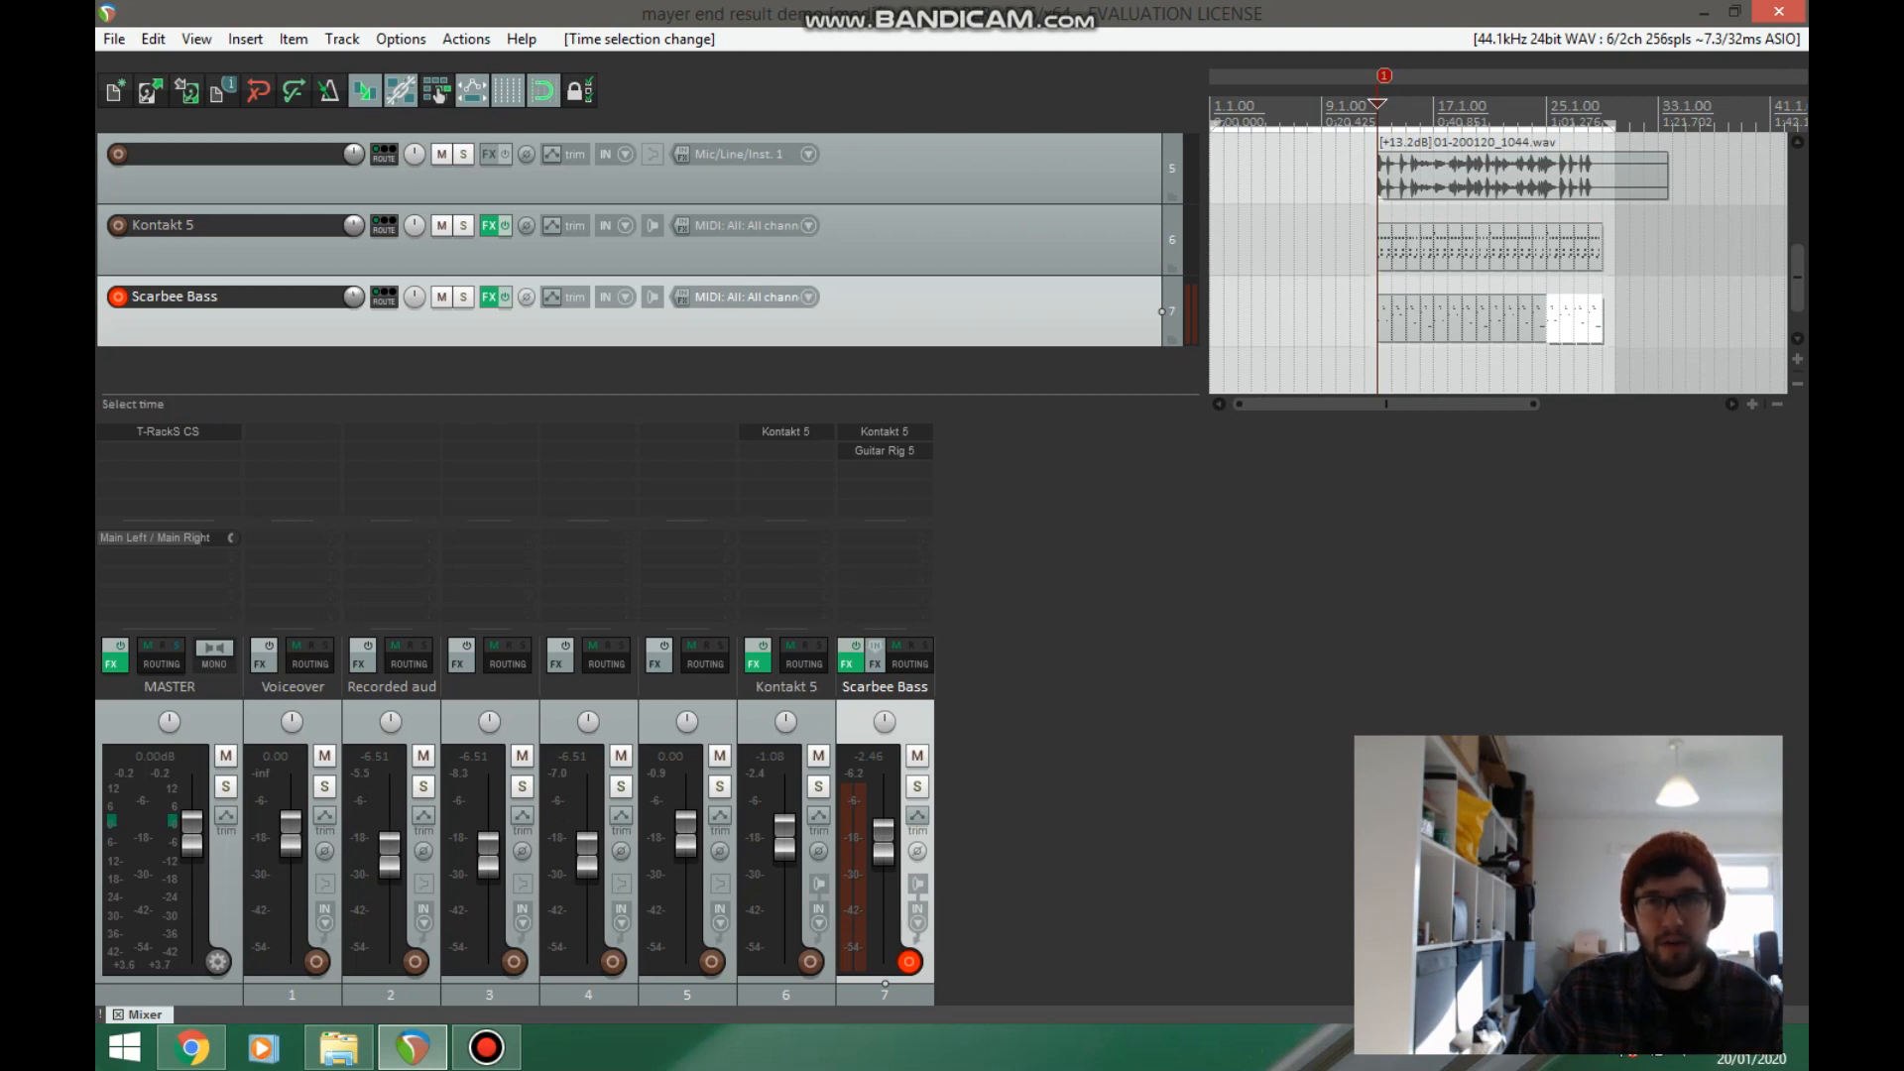
{"action": "left_click_drag", "start_coordinate": [1380, 168], "coordinate": [1603, 188]}
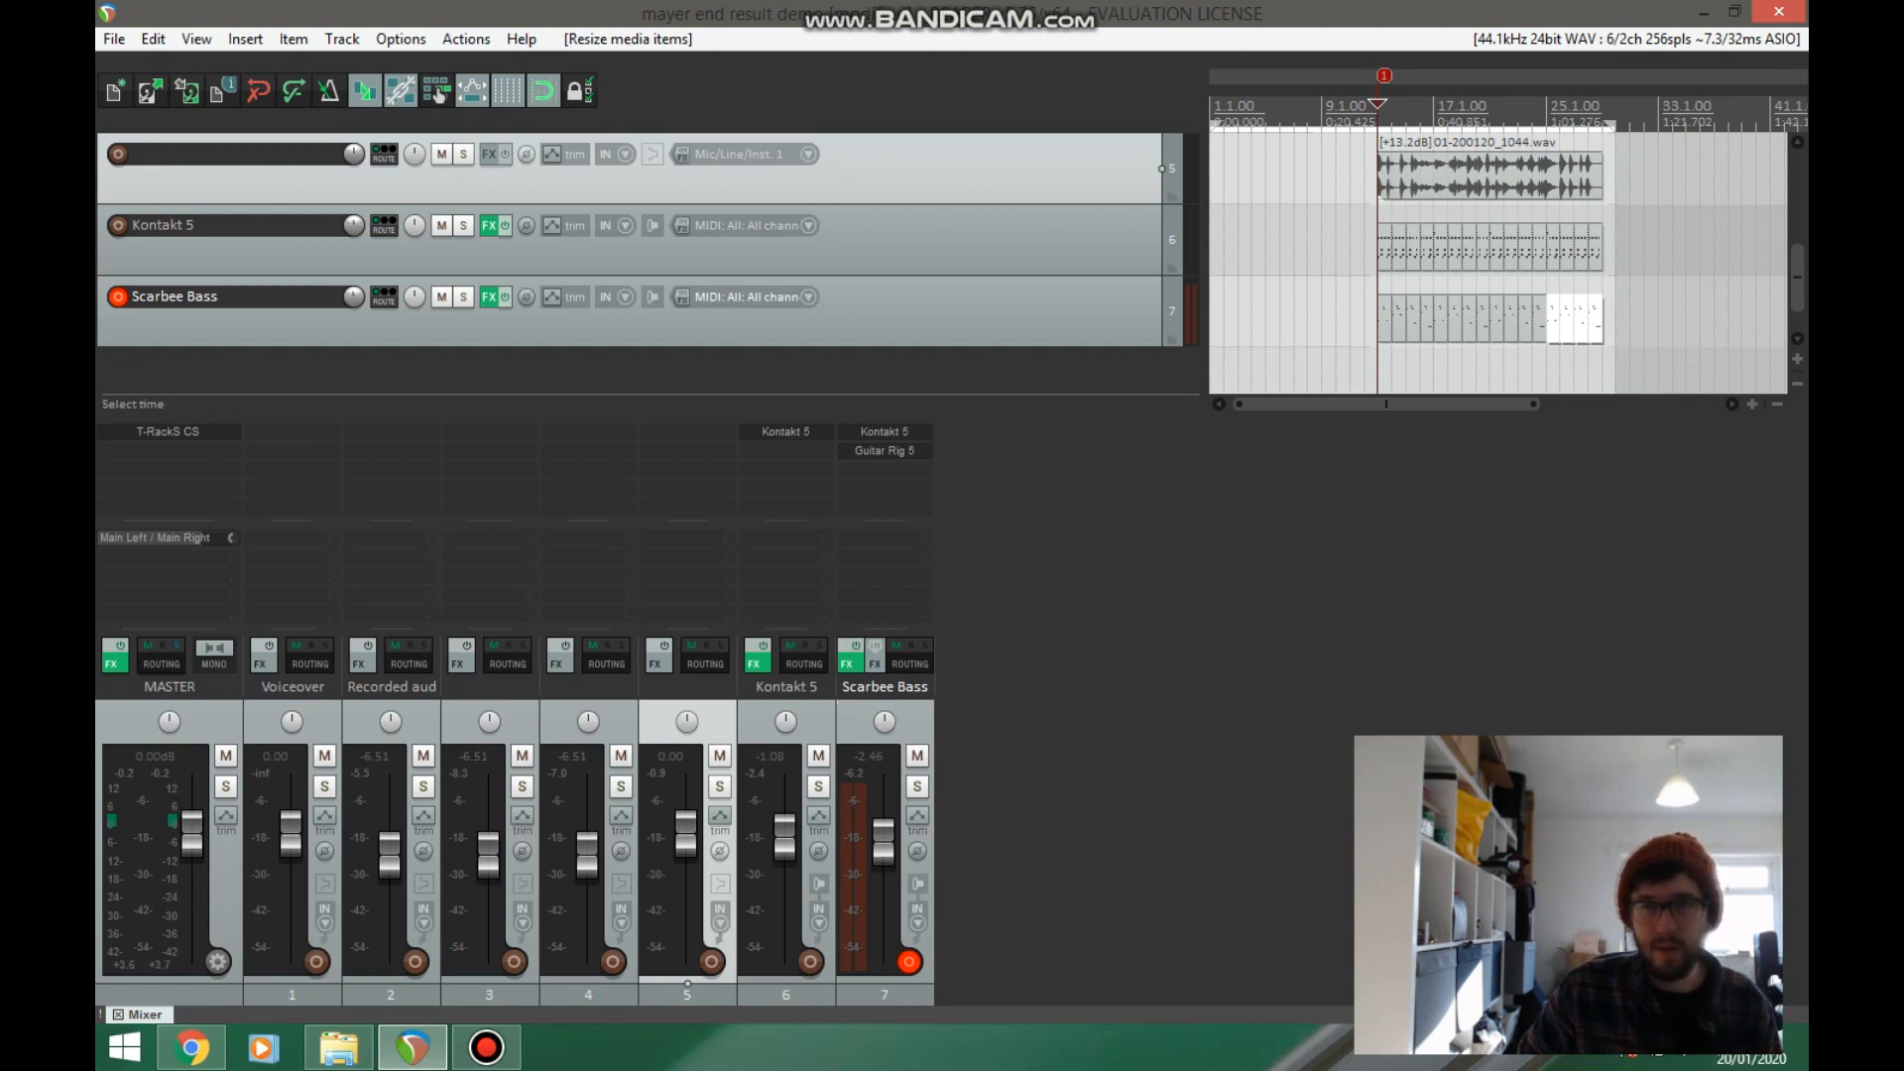
{"action": "scroll", "coordinate": [950, 262], "scroll_direction": "up", "scroll_amount": 3}
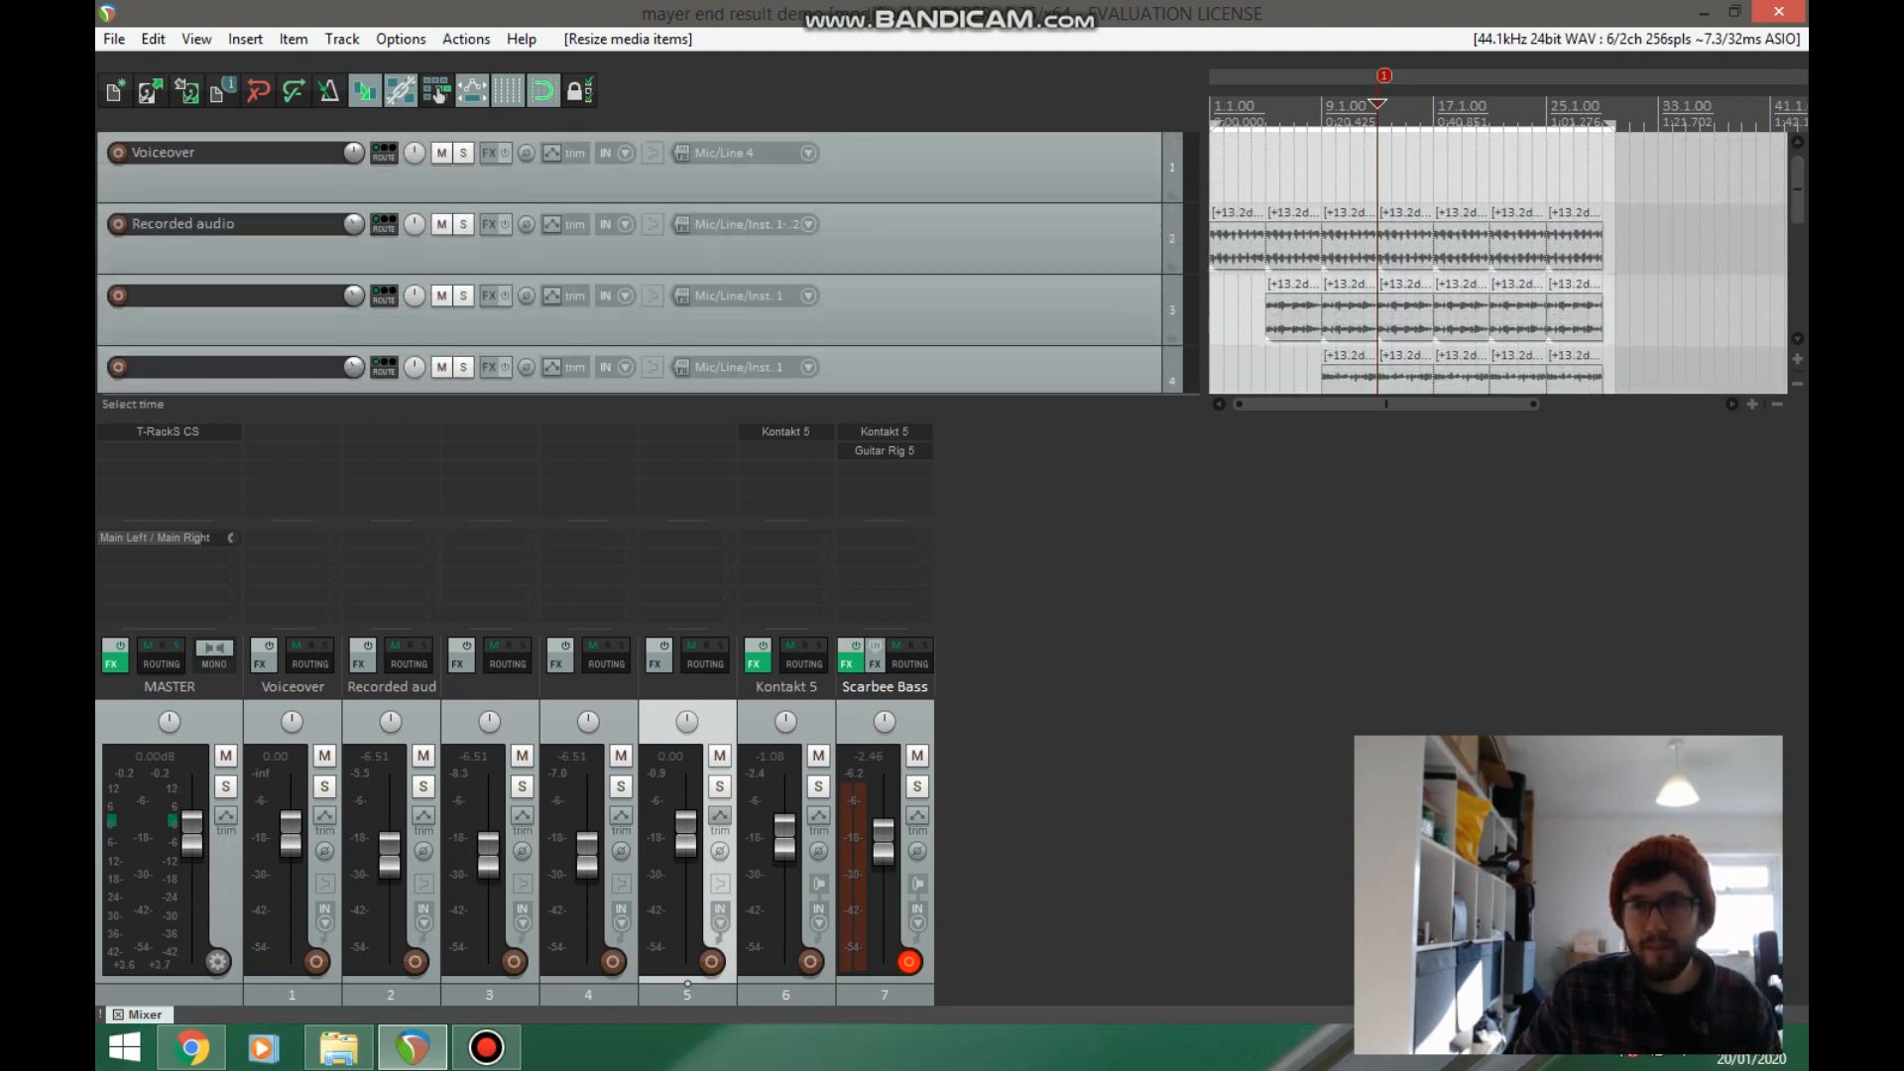
{"action": "scroll", "coordinate": [1488, 158], "scroll_direction": "down", "scroll_amount": 3}
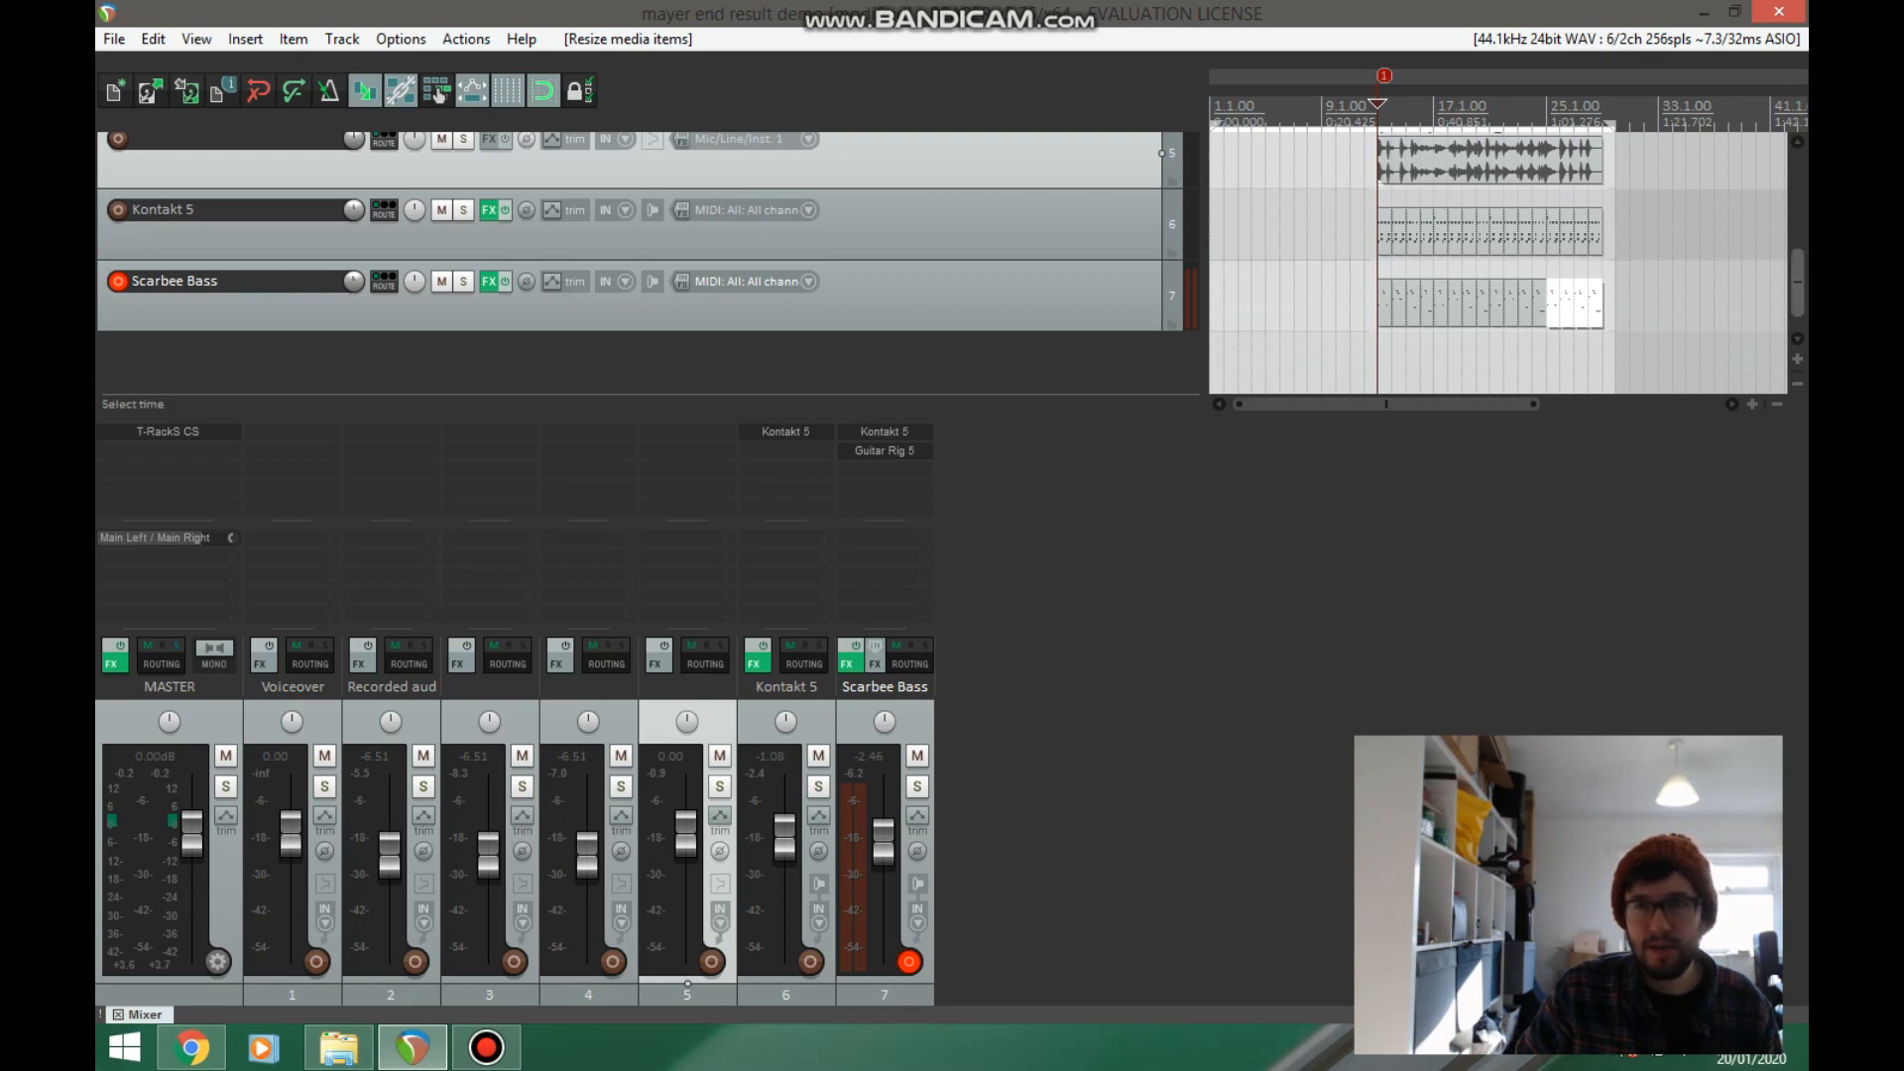
{"action": "scroll", "coordinate": [950, 263], "scroll_direction": "up", "scroll_amount": 3}
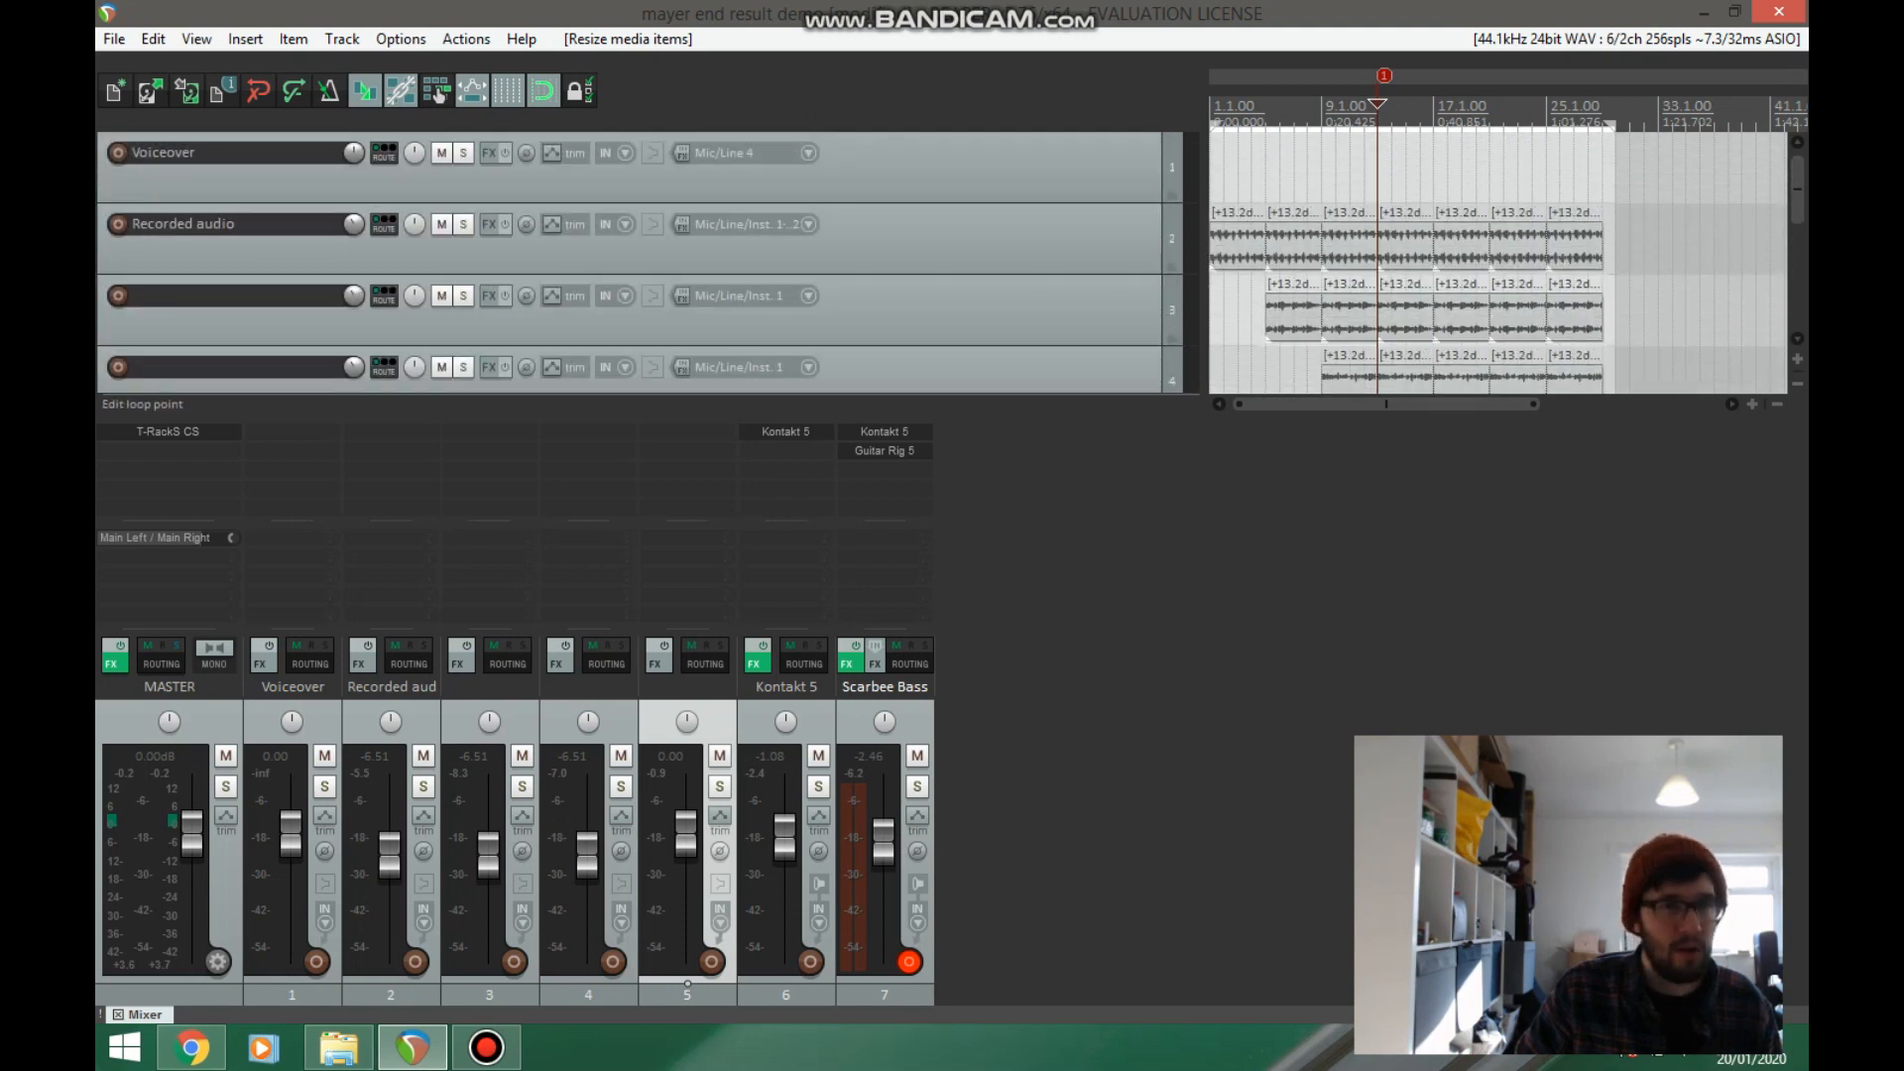